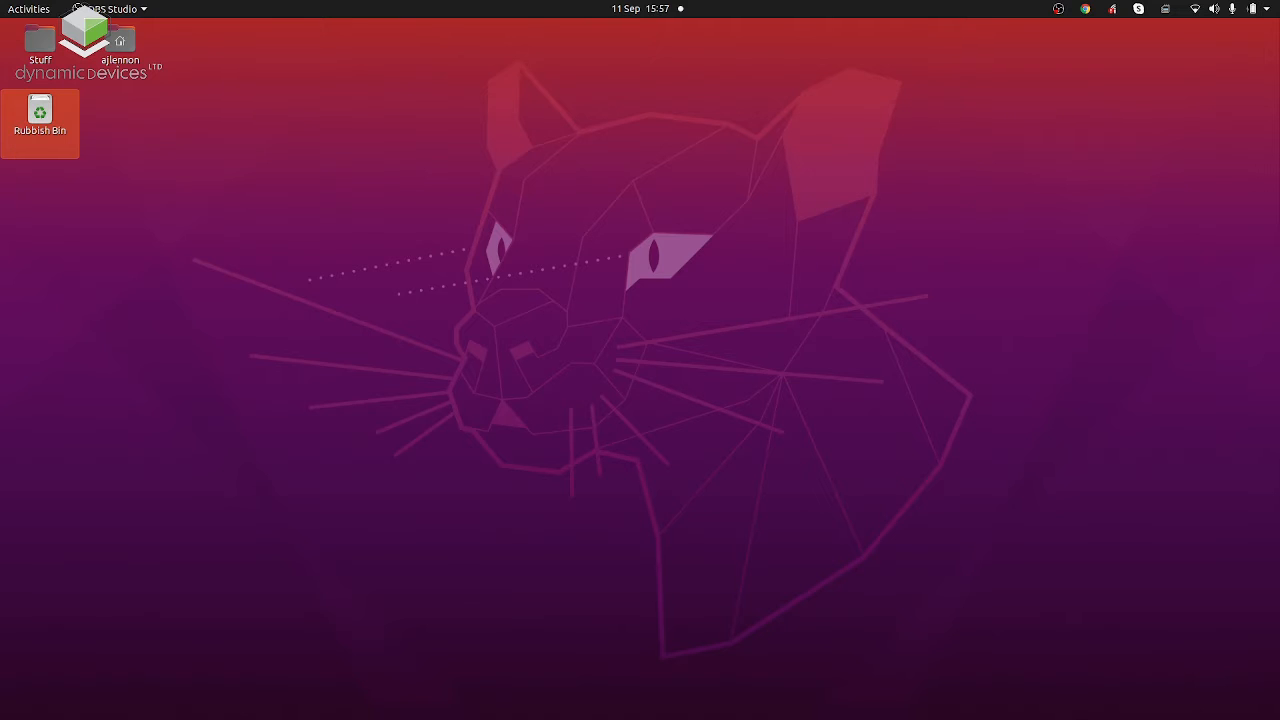
Switch to Chrome and bring up the VirtualBox website.
{"action": "key", "text": "super"}
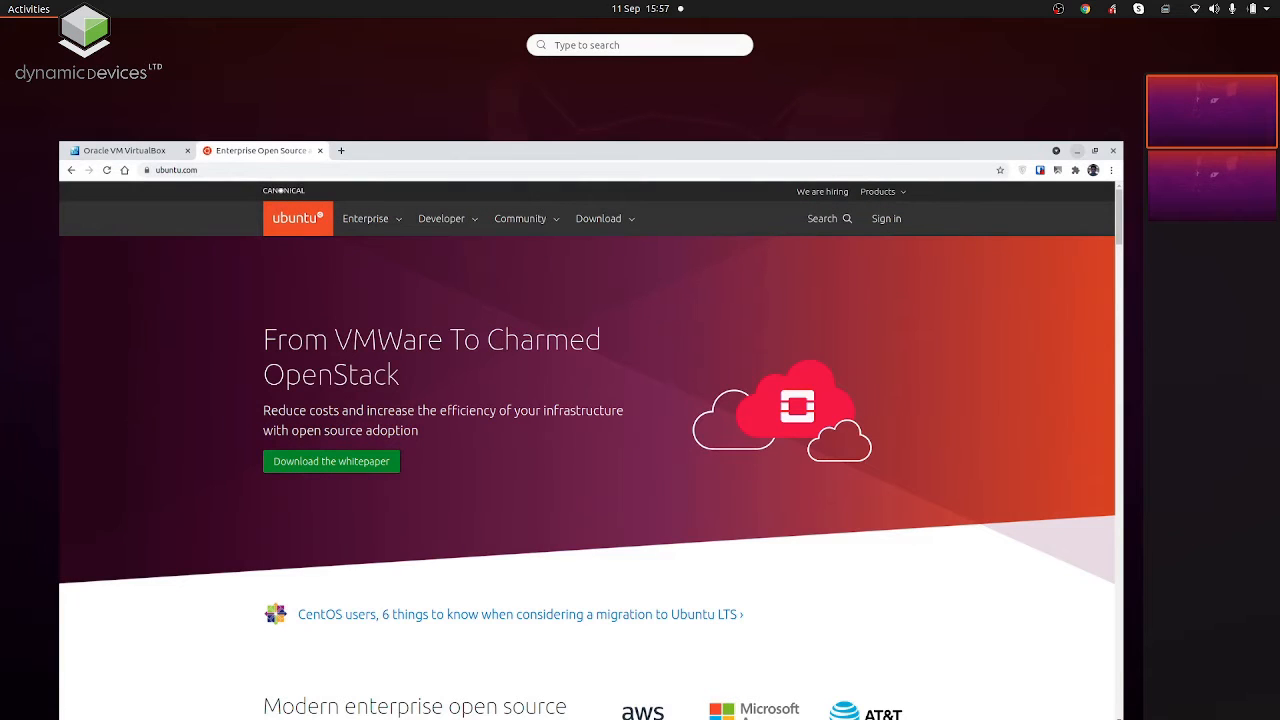
{"action": "left_click", "coordinate": [153, 495]}
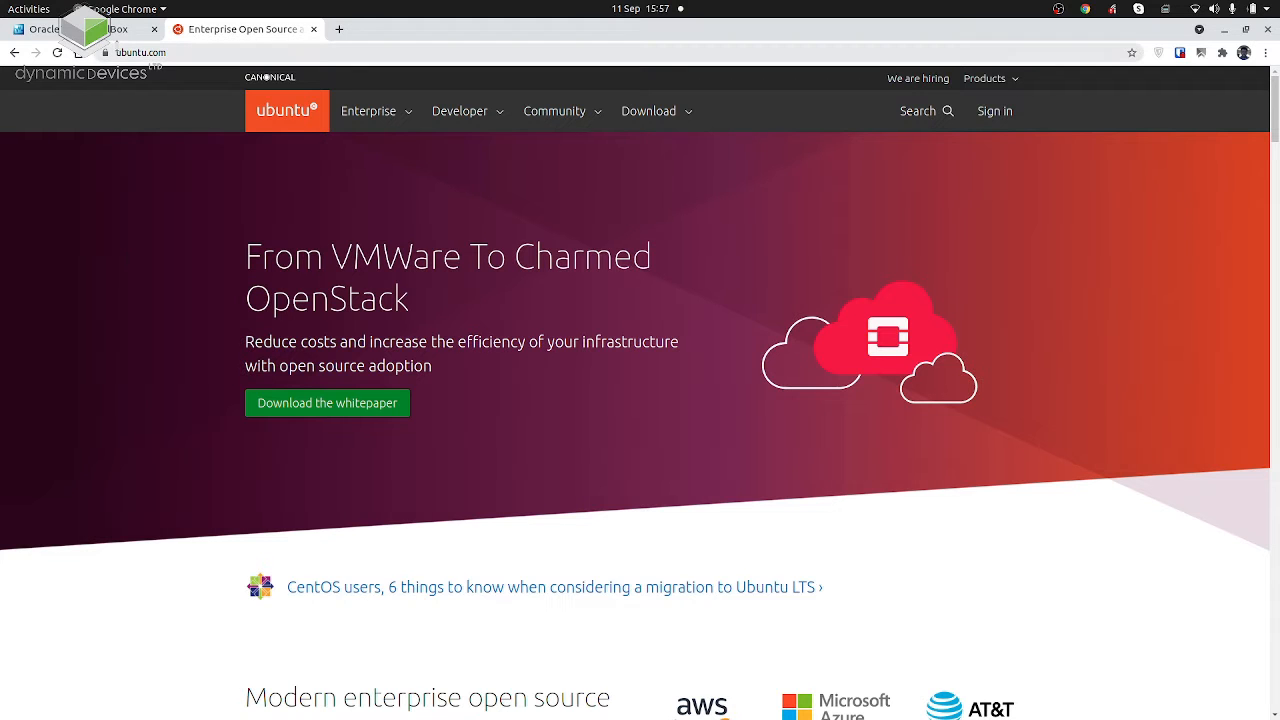
{"action": "left_click", "coordinate": [112, 34]}
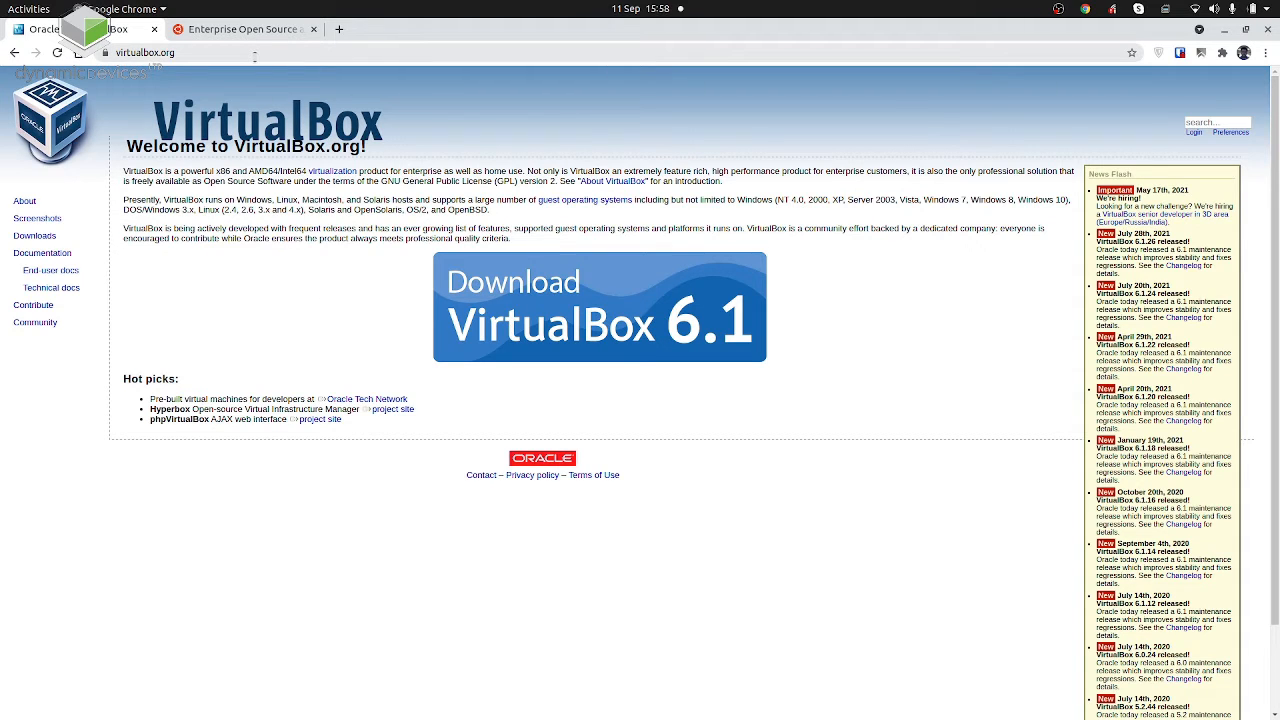
Launch Oracle VM VirtualBox Manager and minimise the browser window behind it.
{"action": "key", "text": "super"}
{"action": "type", "text": "vi"}
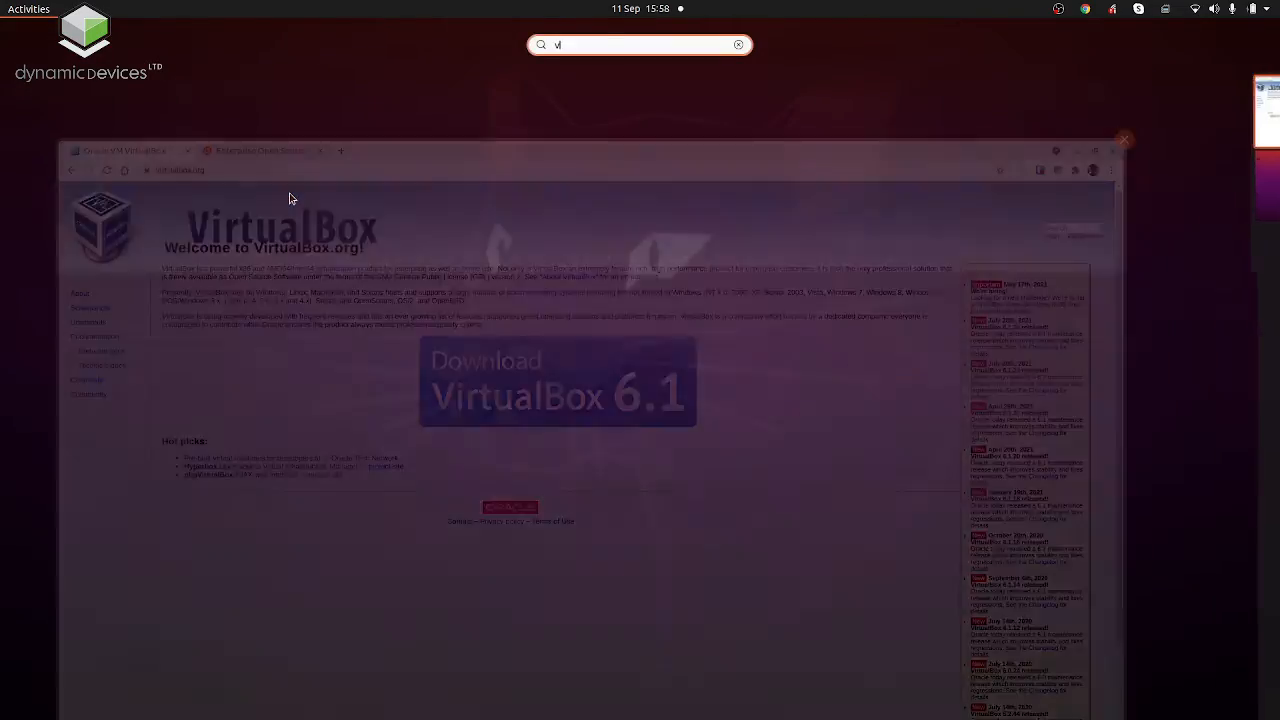
{"action": "type", "text": "rtual"}
{"action": "key", "text": "super"}
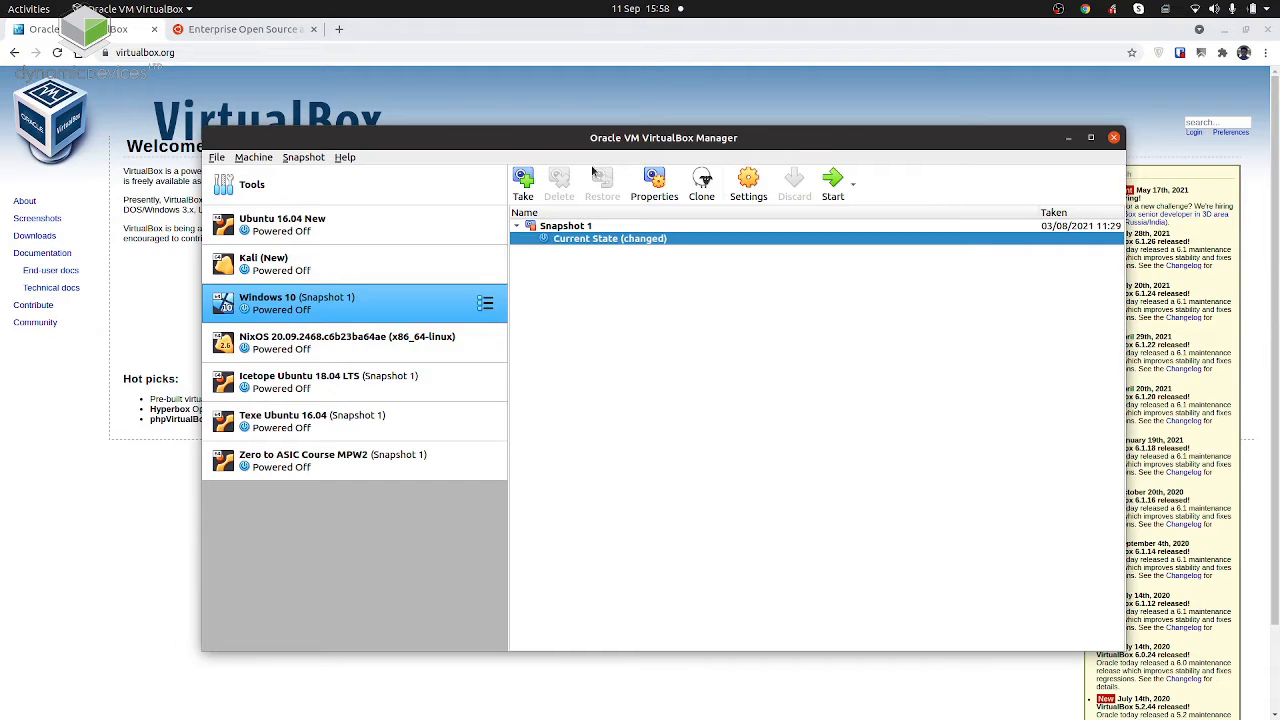
{"action": "left_click", "coordinate": [1230, 32]}
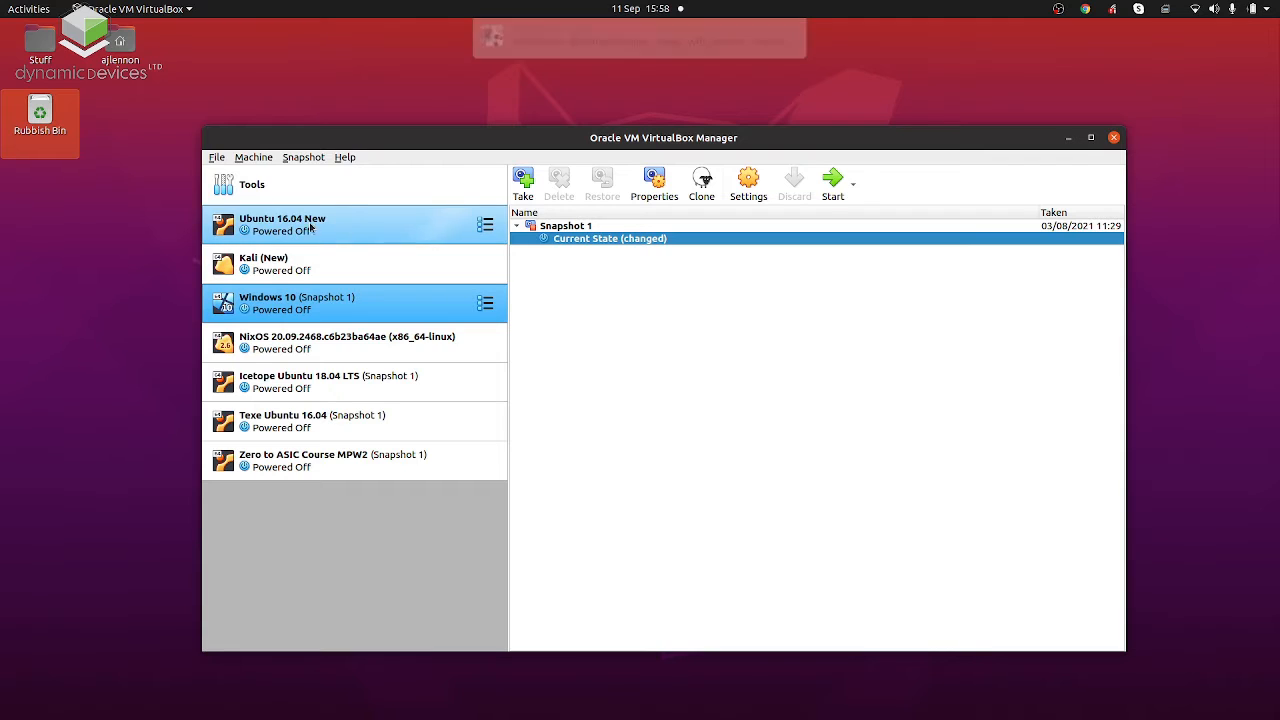
Start a new virtual machine named Ubuntu 20.04 LTS with type Linux and version Ubuntu (64-bit).
{"action": "left_click", "coordinate": [217, 158]}
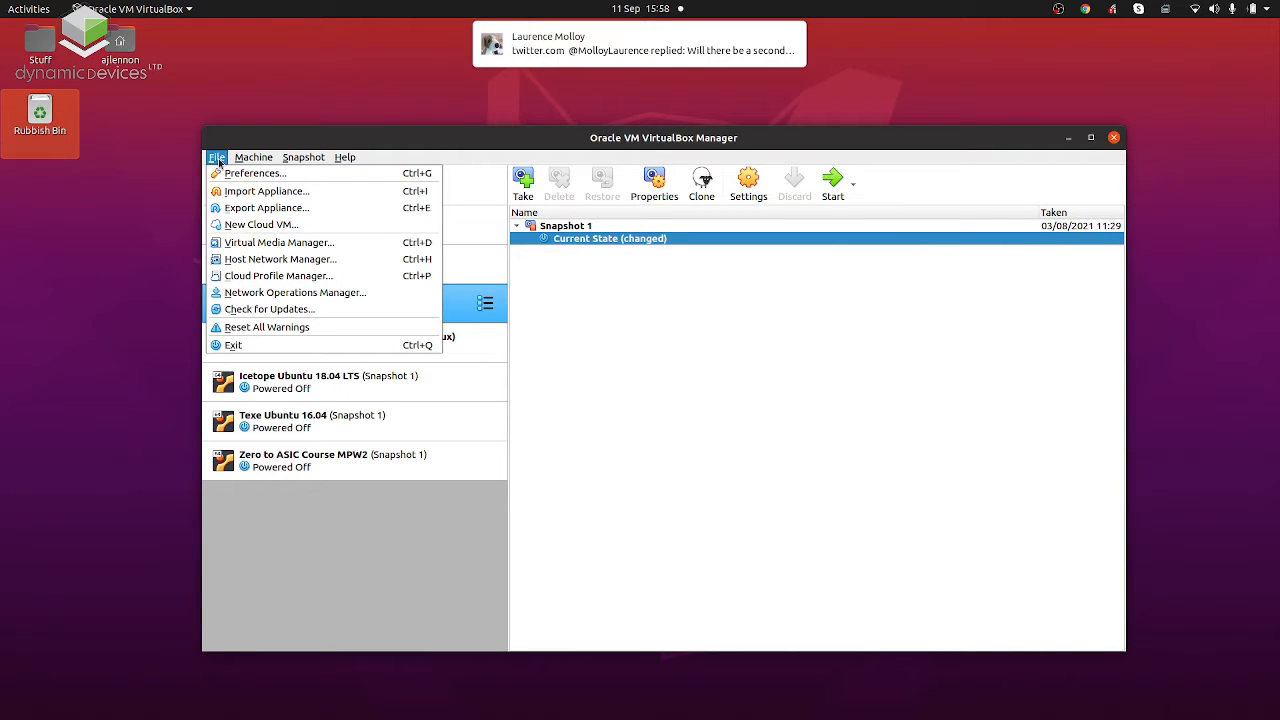
{"action": "mouse_move", "coordinate": [253, 157]}
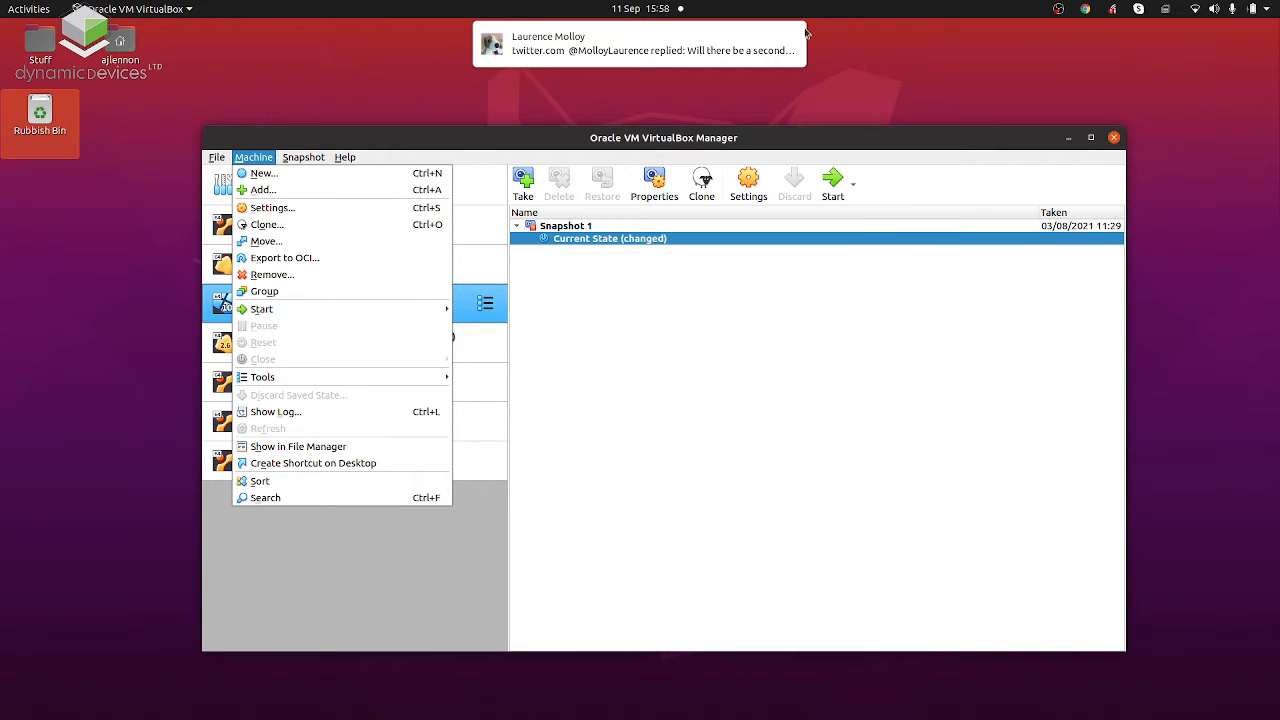
{"action": "left_click", "coordinate": [262, 173]}
{"action": "type", "text": "Unun"}
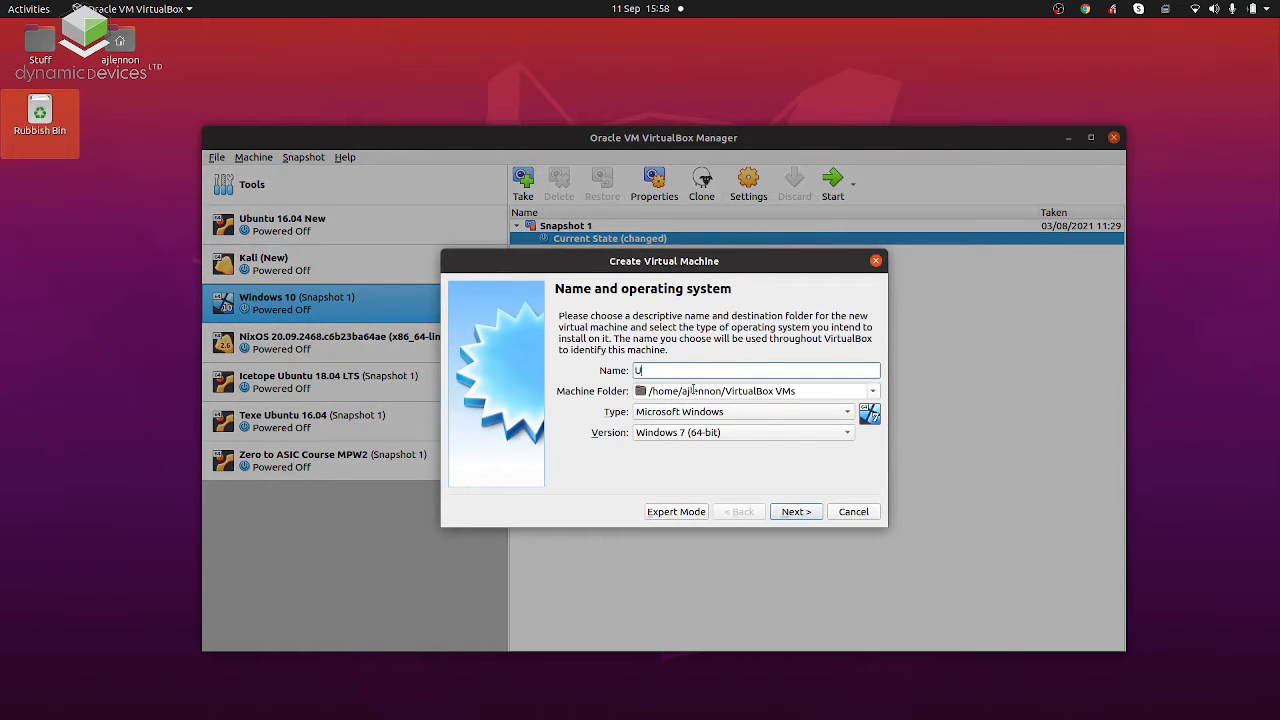
{"action": "key", "text": "BackSpace"}
{"action": "key", "text": "BackSpace"}
{"action": "key", "text": "BackSpace"}
{"action": "type", "text": "buntu 20.04 LTS"}
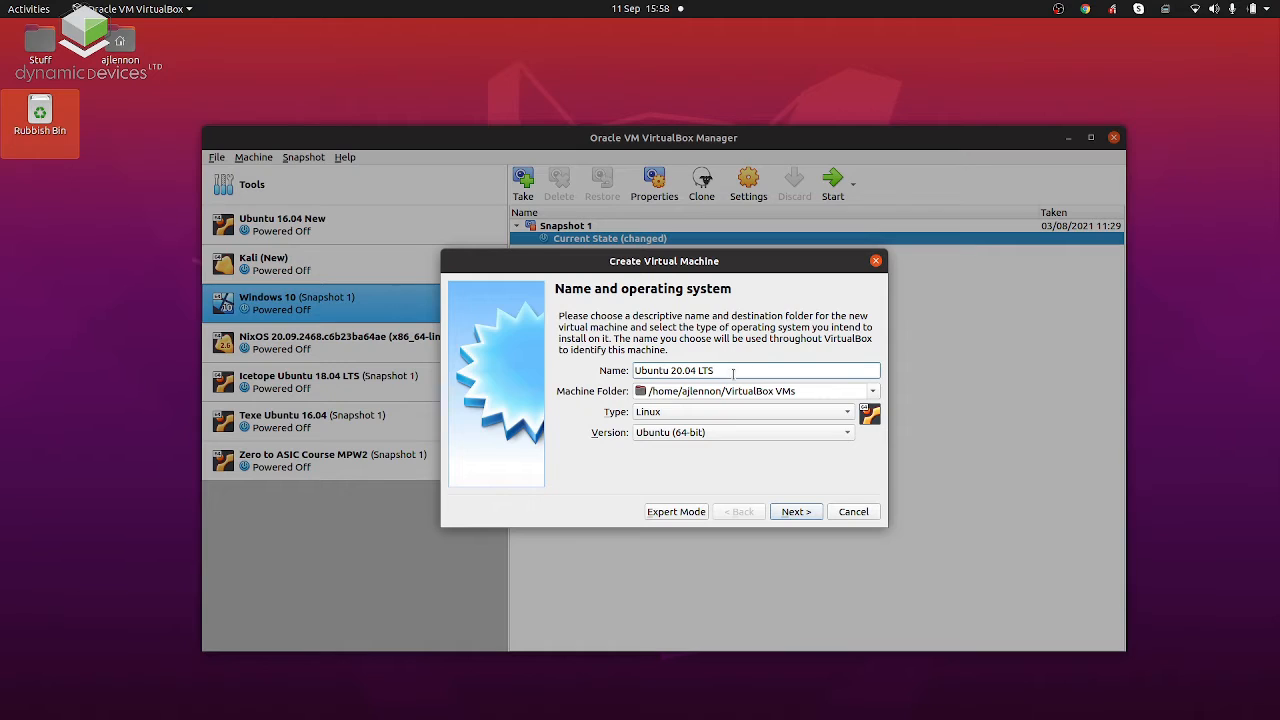
{"action": "left_click", "coordinate": [797, 512]}
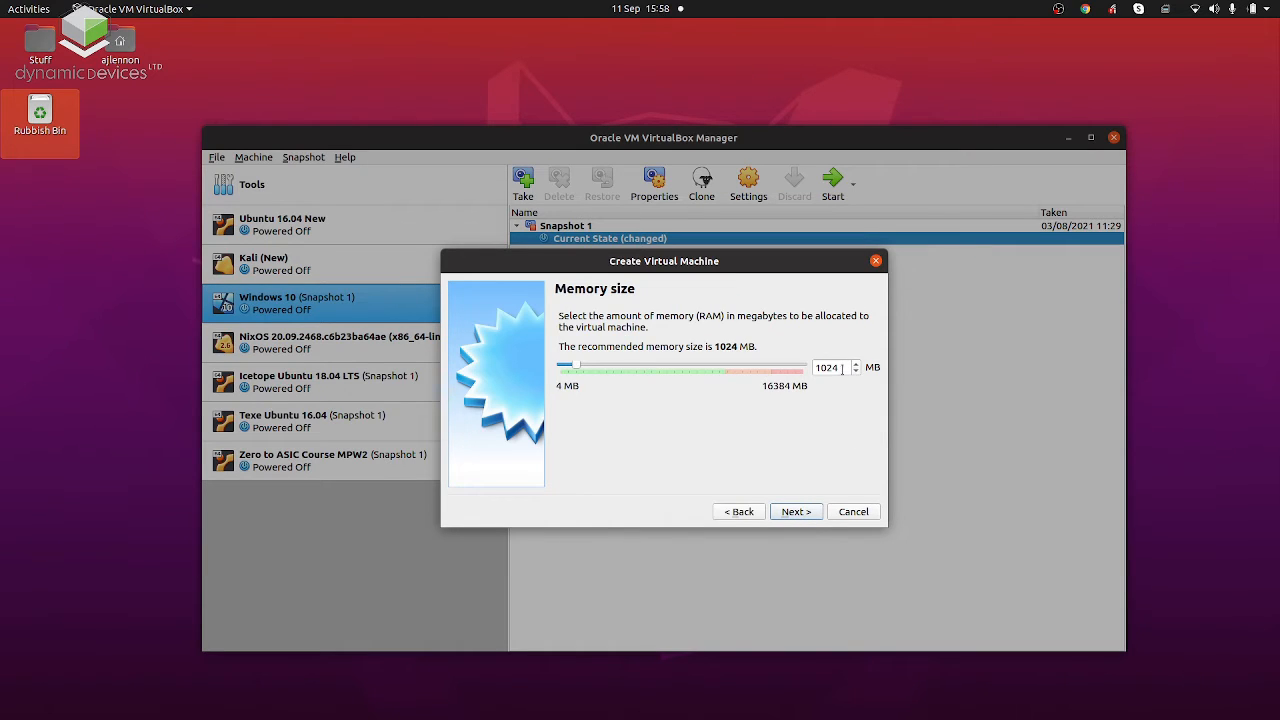
Allocate 4096 MB of memory to the new virtual machine.
{"action": "left_click_drag", "start_coordinate": [842, 369], "coordinate": [763, 374]}
{"action": "type", "text": "4096"}
{"action": "left_click", "coordinate": [797, 514]}
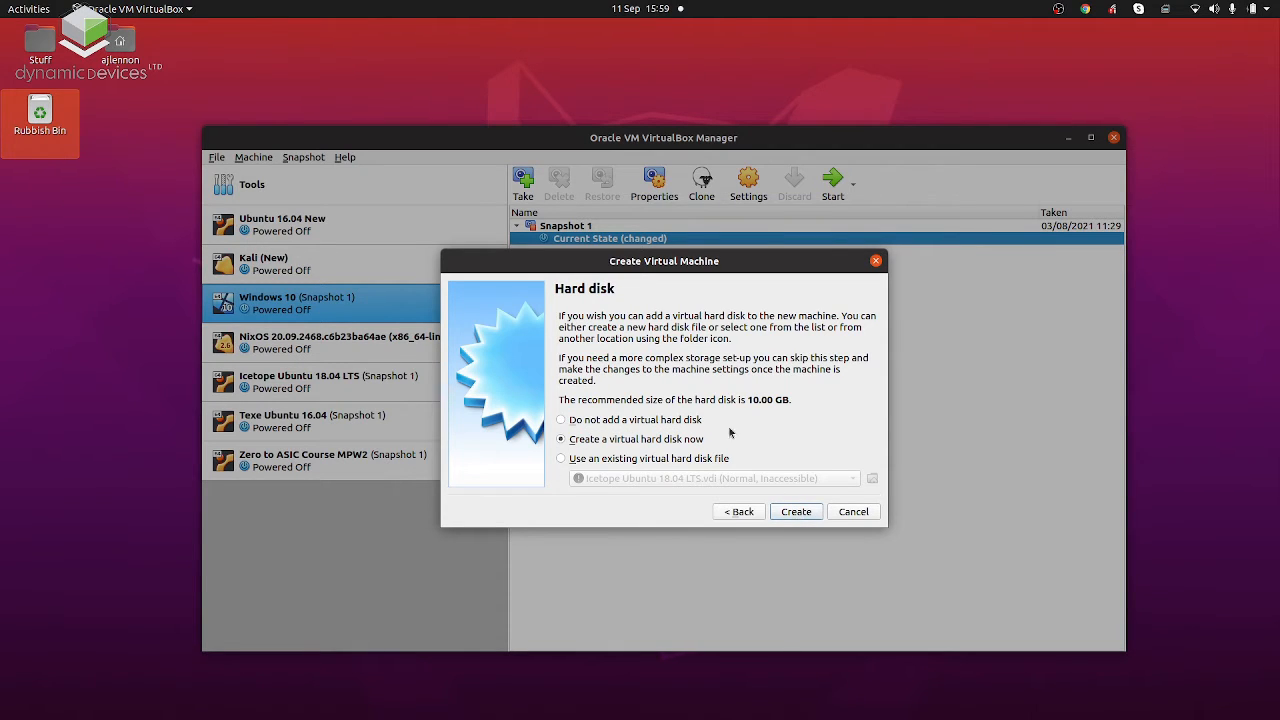
Create a dynamically allocated VDI virtual hard disk of 20 GB for the machine.
{"action": "left_click", "coordinate": [791, 512]}
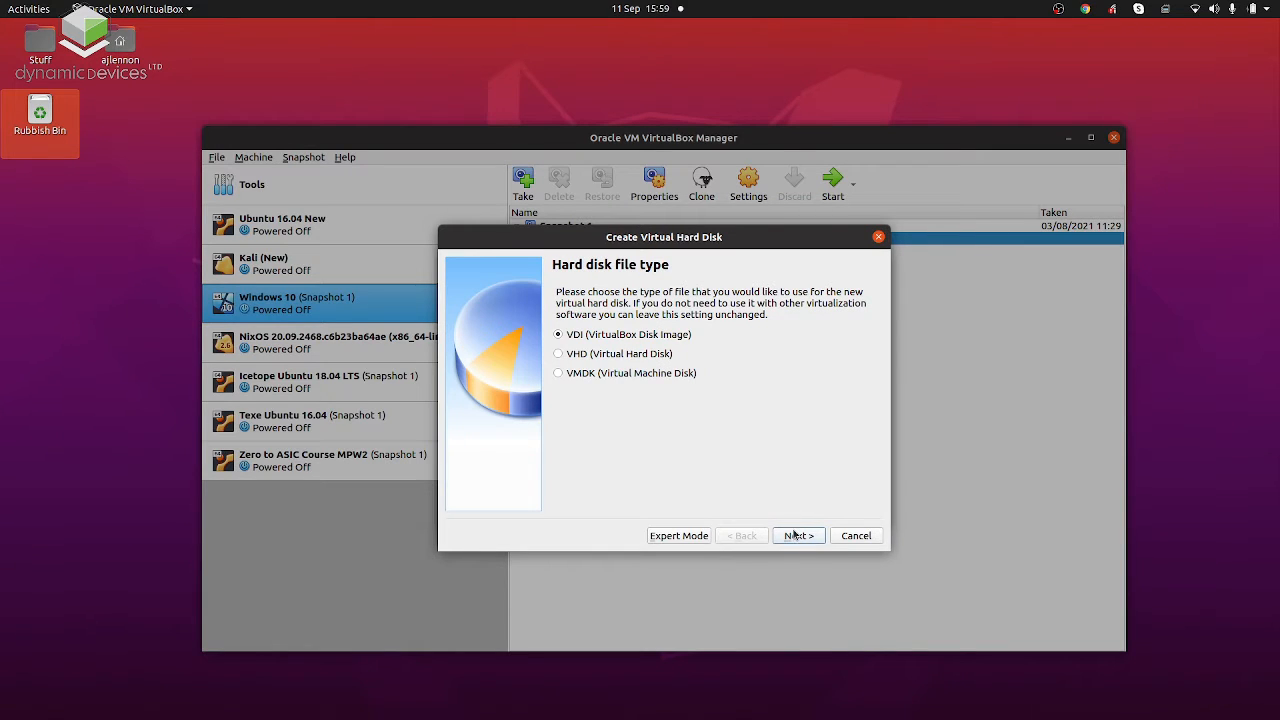
{"action": "left_click", "coordinate": [796, 536]}
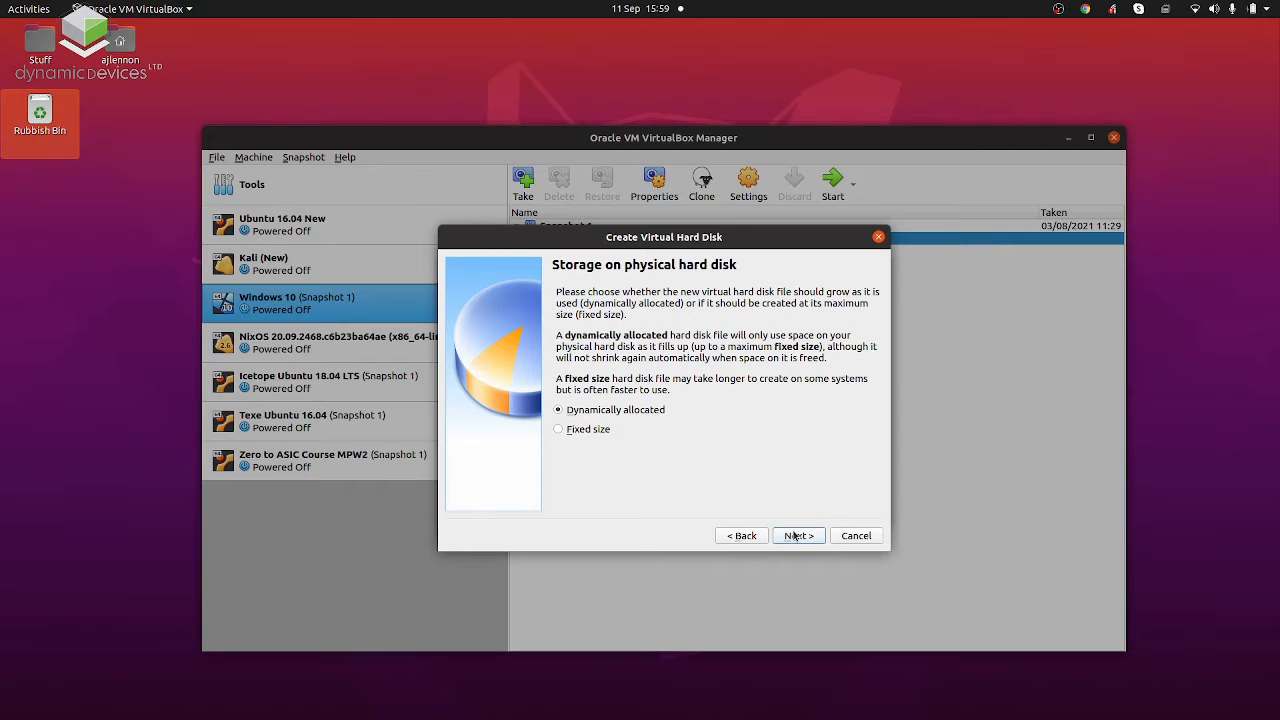
{"action": "left_click", "coordinate": [796, 536]}
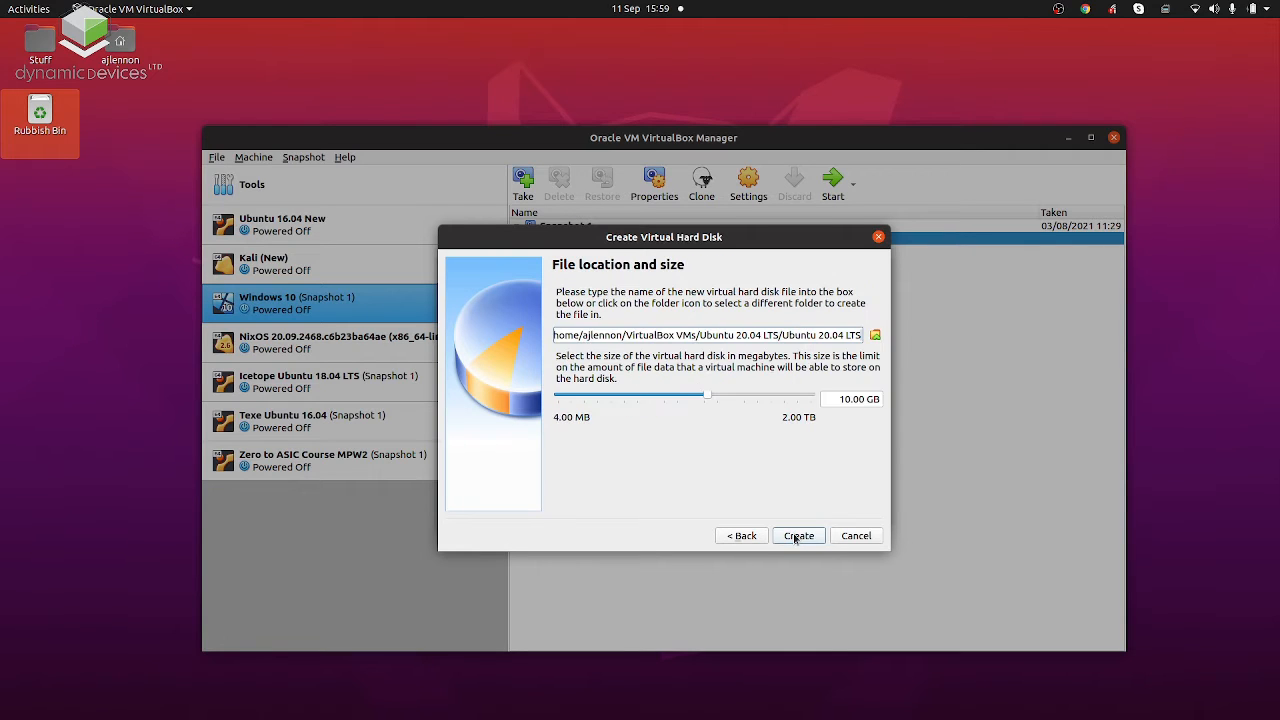
{"action": "left_click", "coordinate": [844, 400]}
{"action": "key", "text": "BackSpace"}
{"action": "type", "text": "2"}
{"action": "key", "text": "Tab"}
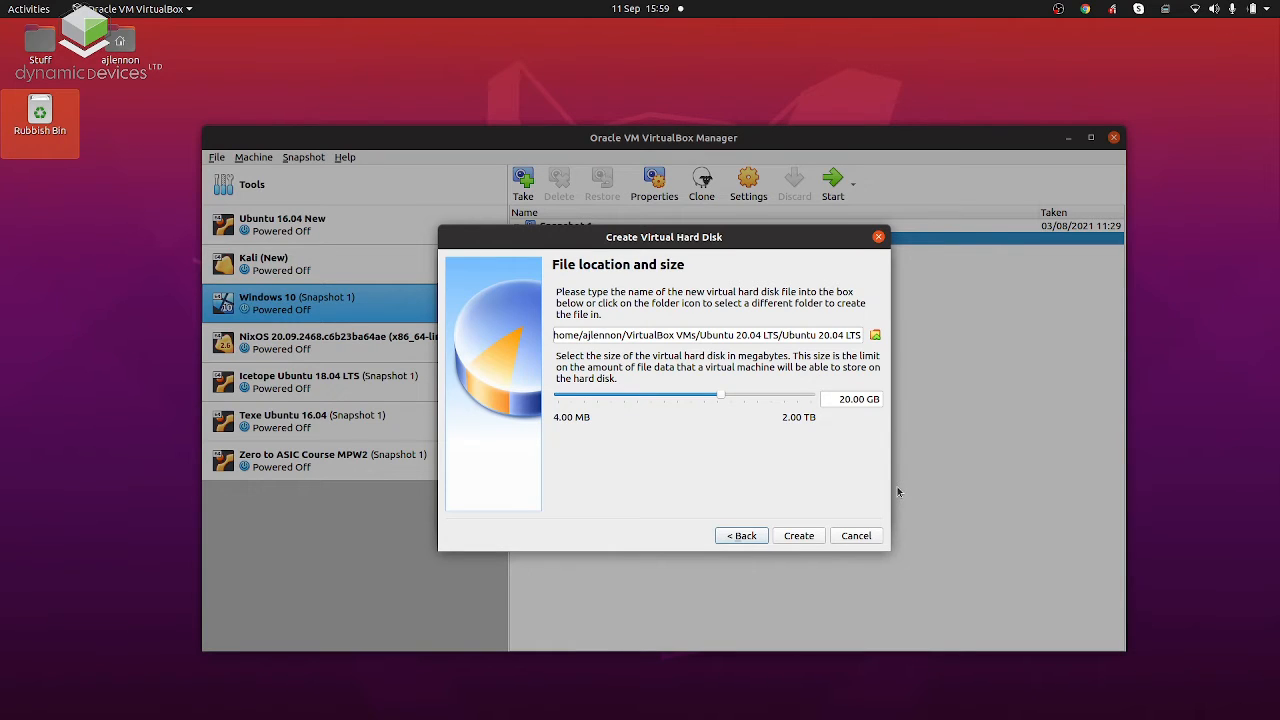
{"action": "left_click", "coordinate": [805, 536]}
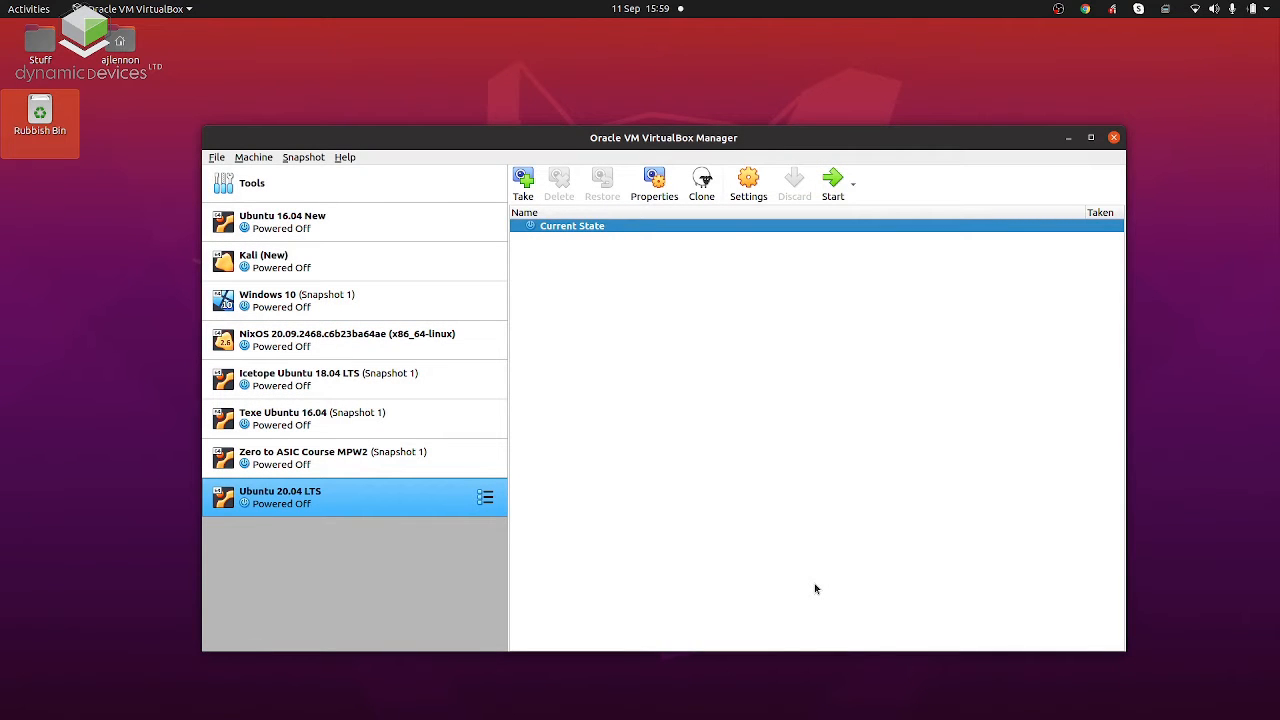
Examine the USB controller settings of the Ubuntu 20.04 LTS machine.
{"action": "left_click", "coordinate": [746, 190]}
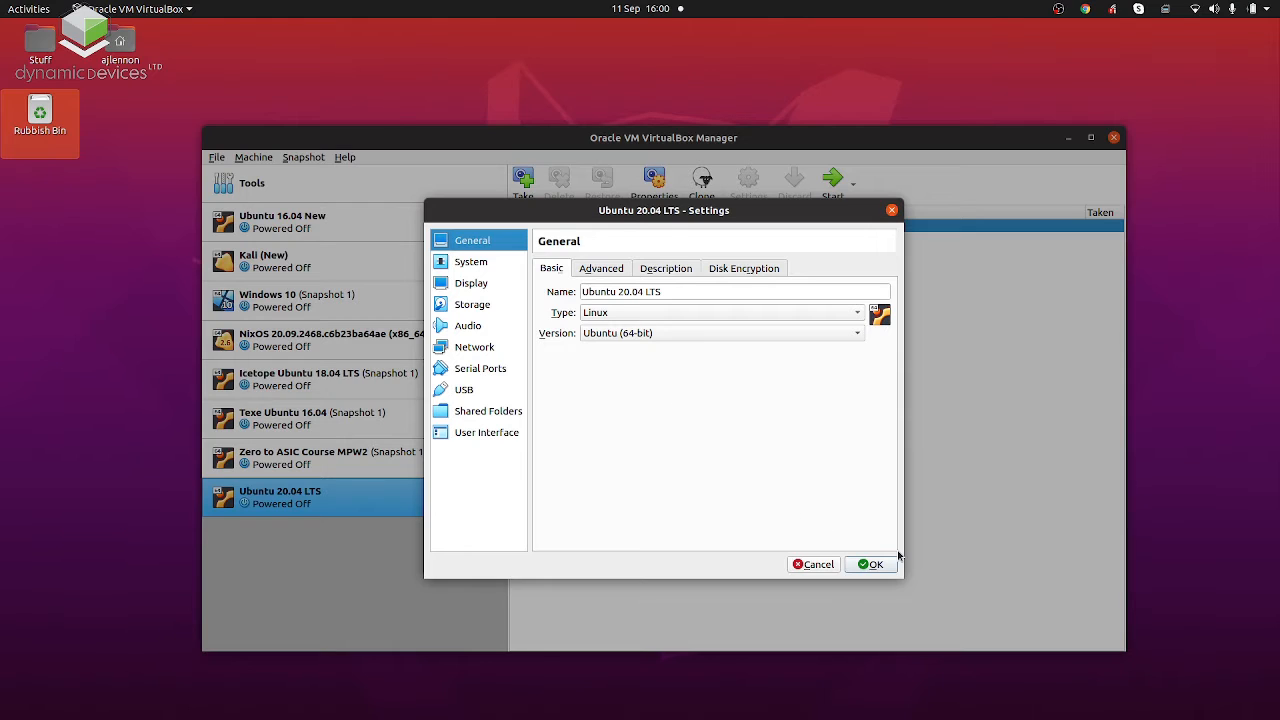
{"action": "left_click", "coordinate": [506, 398]}
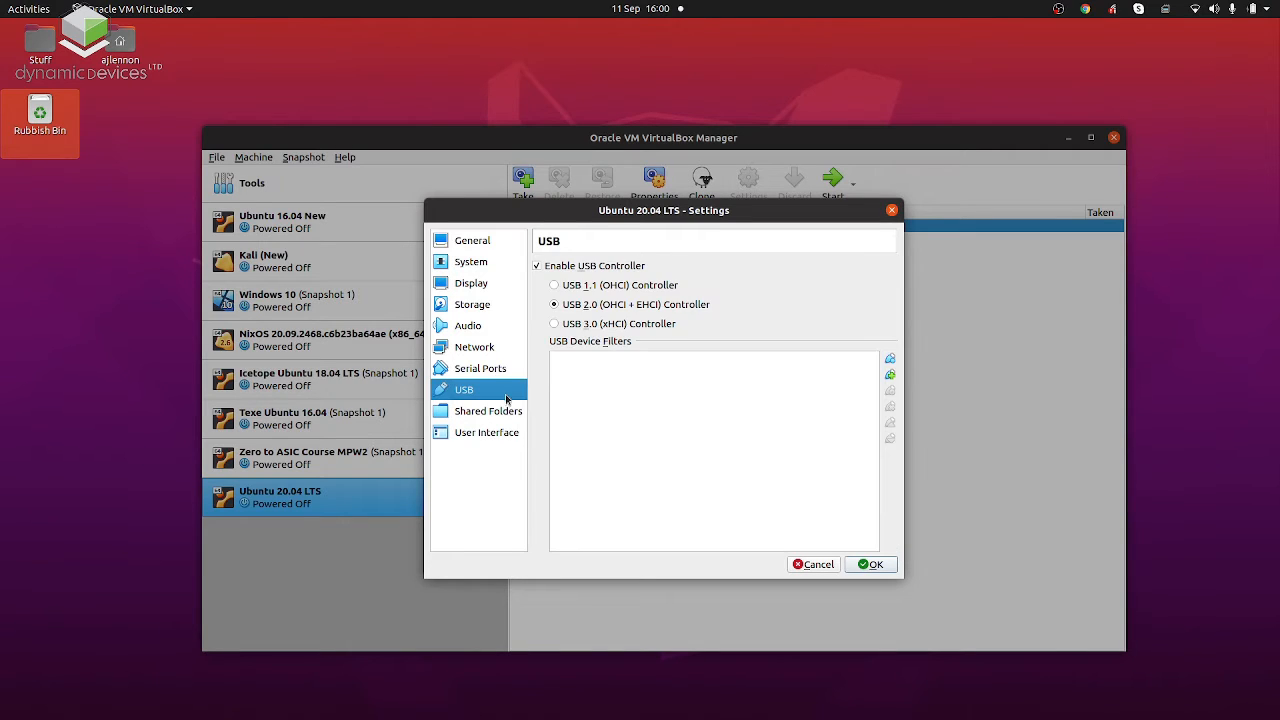
{"action": "mouse_move", "coordinate": [687, 443]}
Switch to Chrome and highlight the Oracle VM VirtualBox Extension Pack heading on the VirtualBox Downloads page.
{"action": "key", "text": "alt+Tab"}
{"action": "key", "text": "alt+Tab"}
{"action": "key", "text": "alt+Tab"}
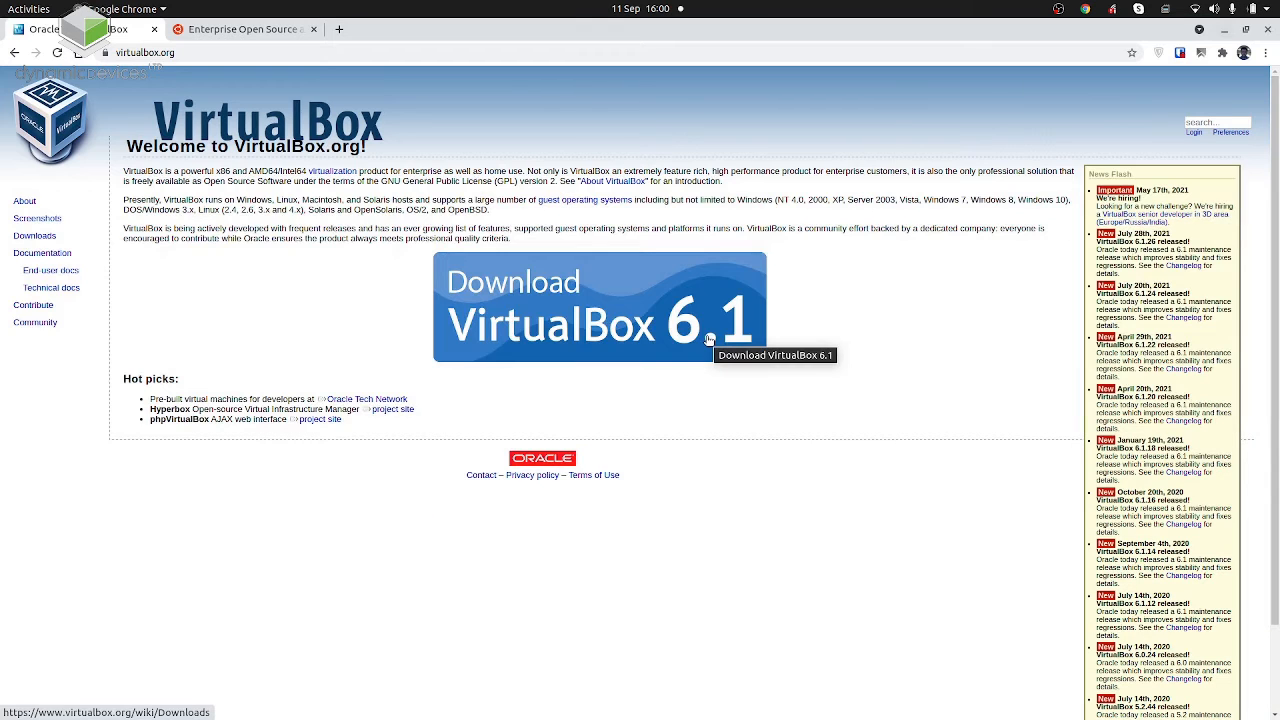
{"action": "left_click", "coordinate": [45, 236]}
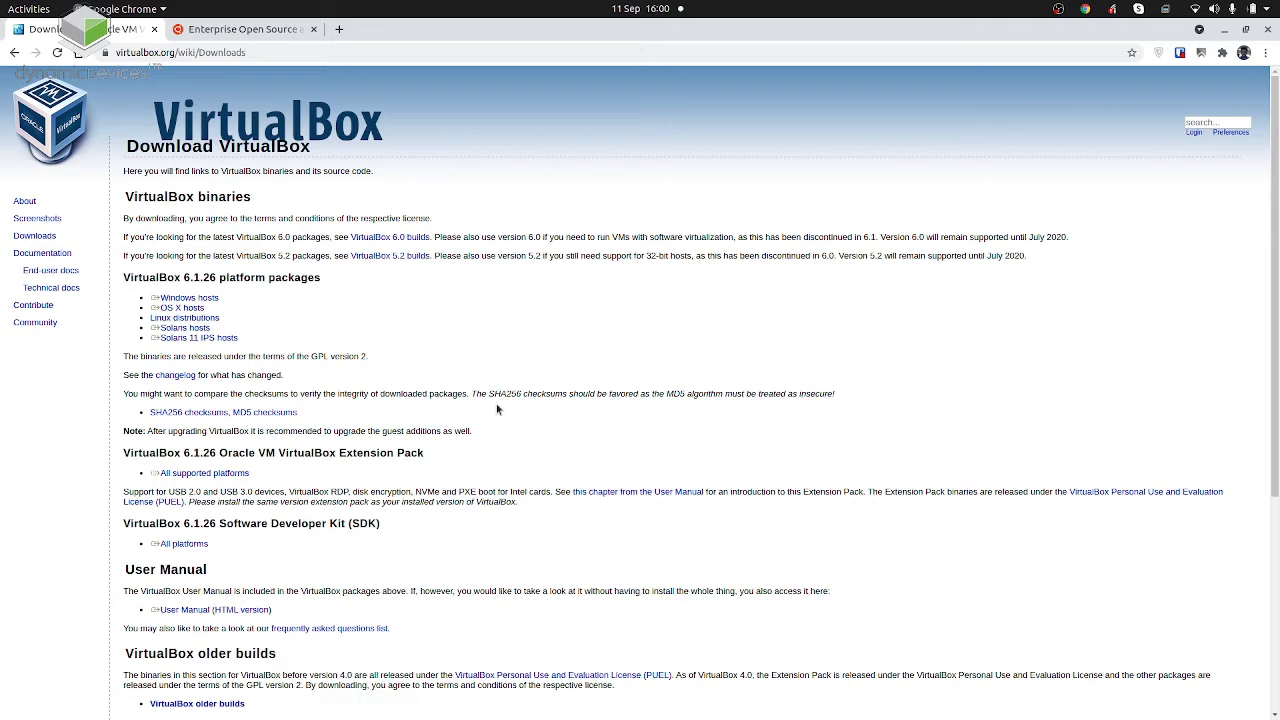
{"action": "left_click_drag", "start_coordinate": [442, 456], "coordinate": [131, 451]}
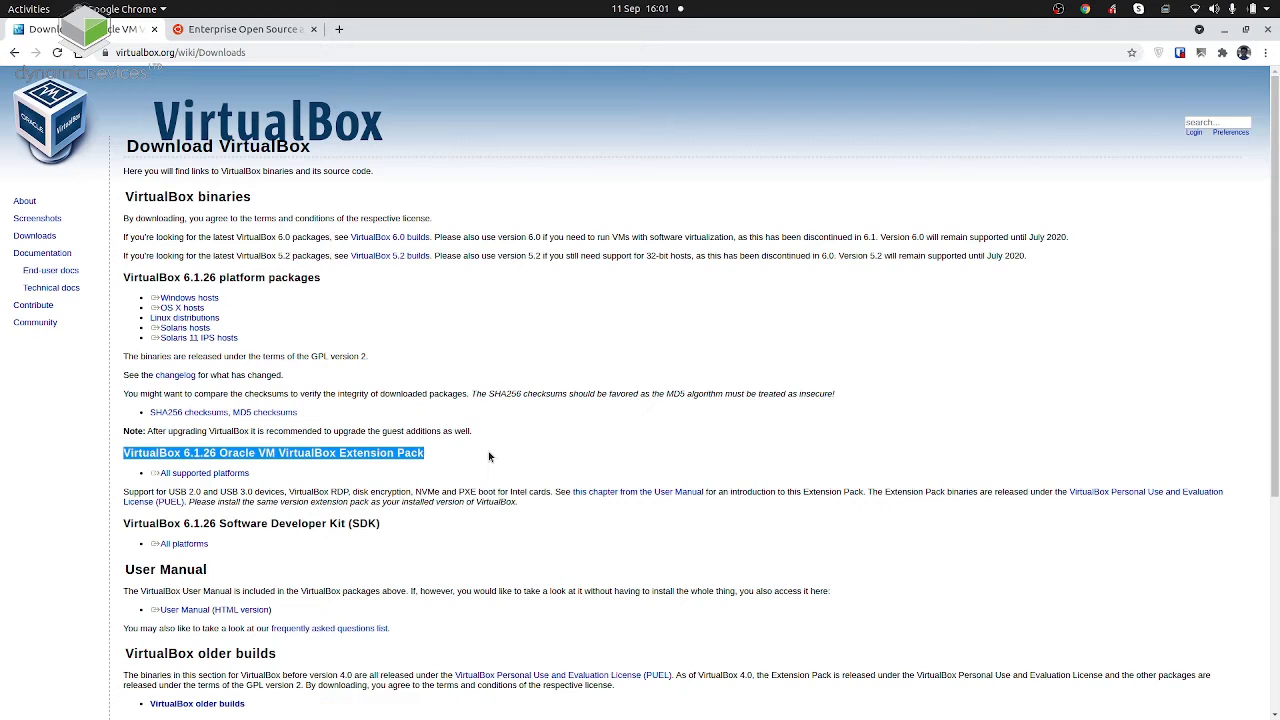
Return to the VirtualBox machine settings with the browser minimised and accept them with the USB 2.0 controller enabled.
{"action": "key", "text": "alt+Tab"}
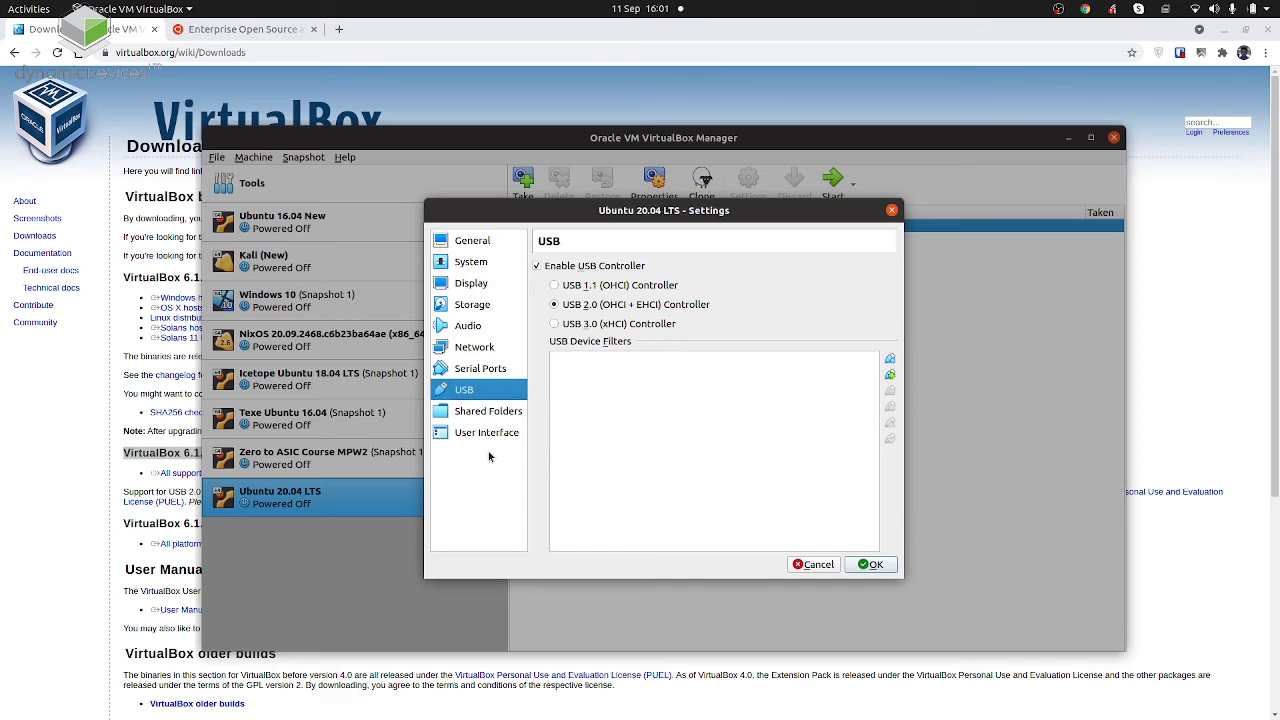
{"action": "left_click", "coordinate": [1223, 30]}
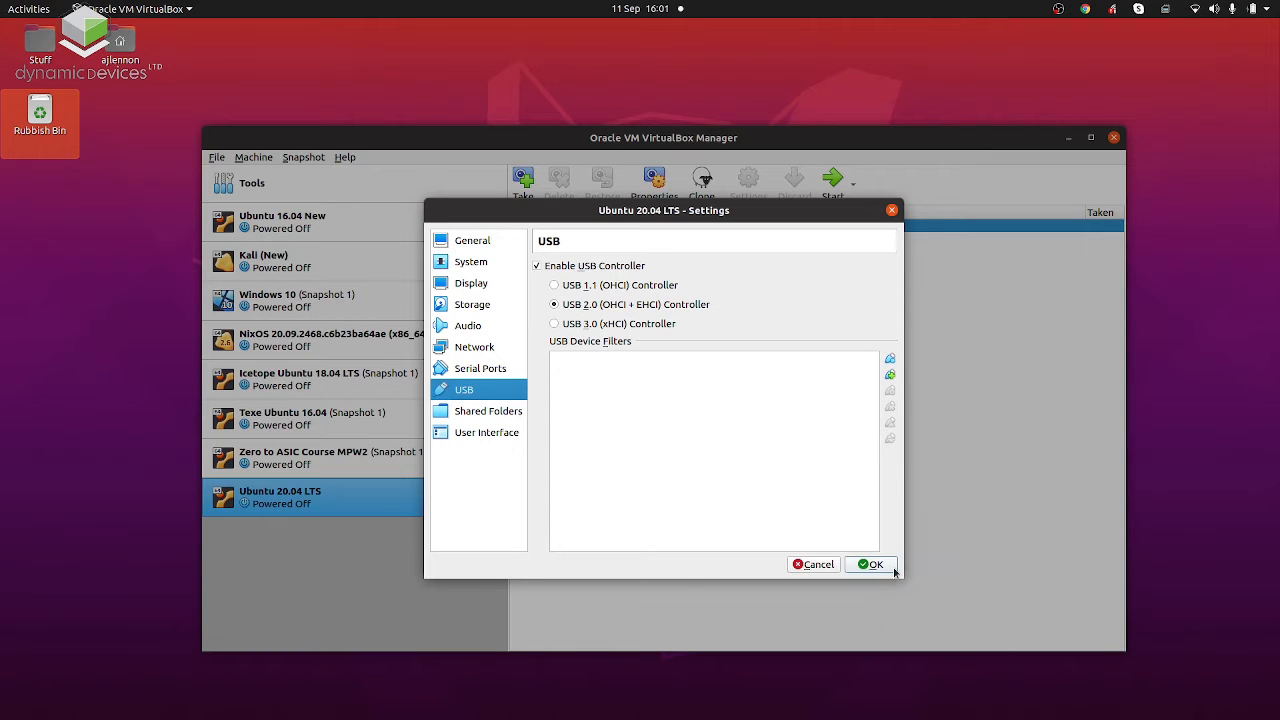
{"action": "left_click", "coordinate": [874, 567]}
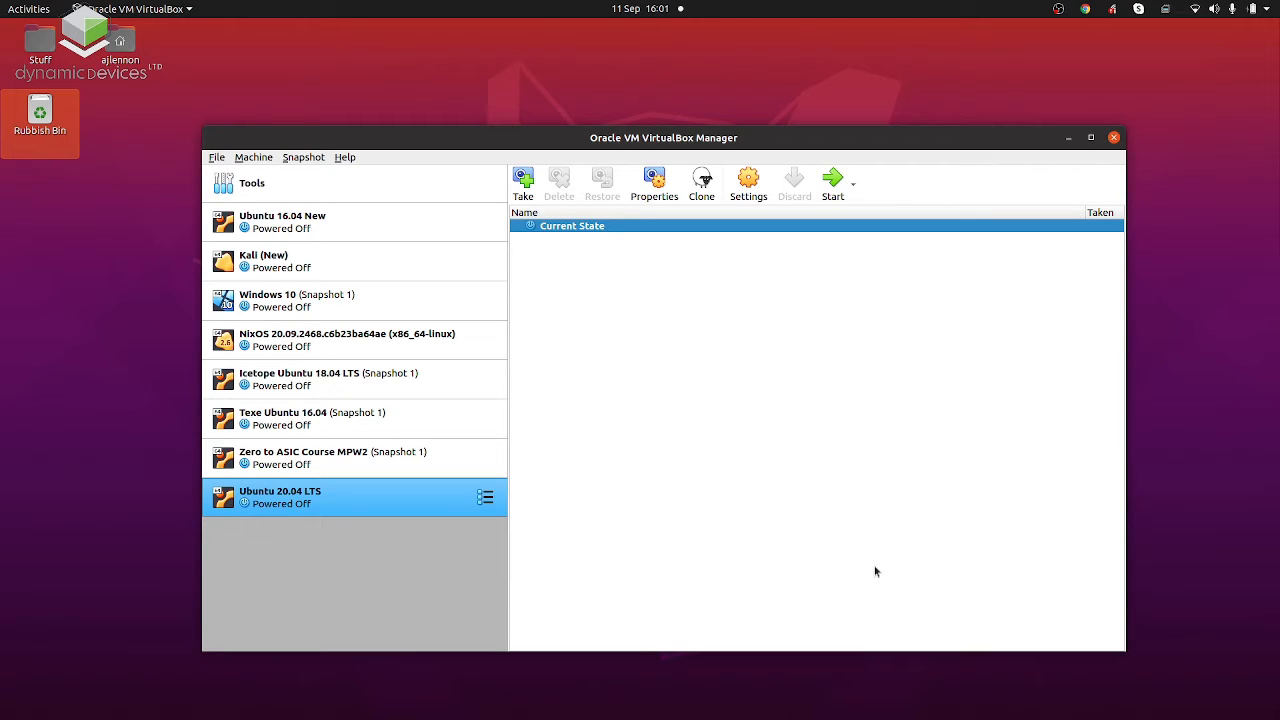
Reopen the Ubuntu 20.04 LTS machine's storage settings and select the empty optical drive under the IDE controller.
{"action": "left_click", "coordinate": [750, 190]}
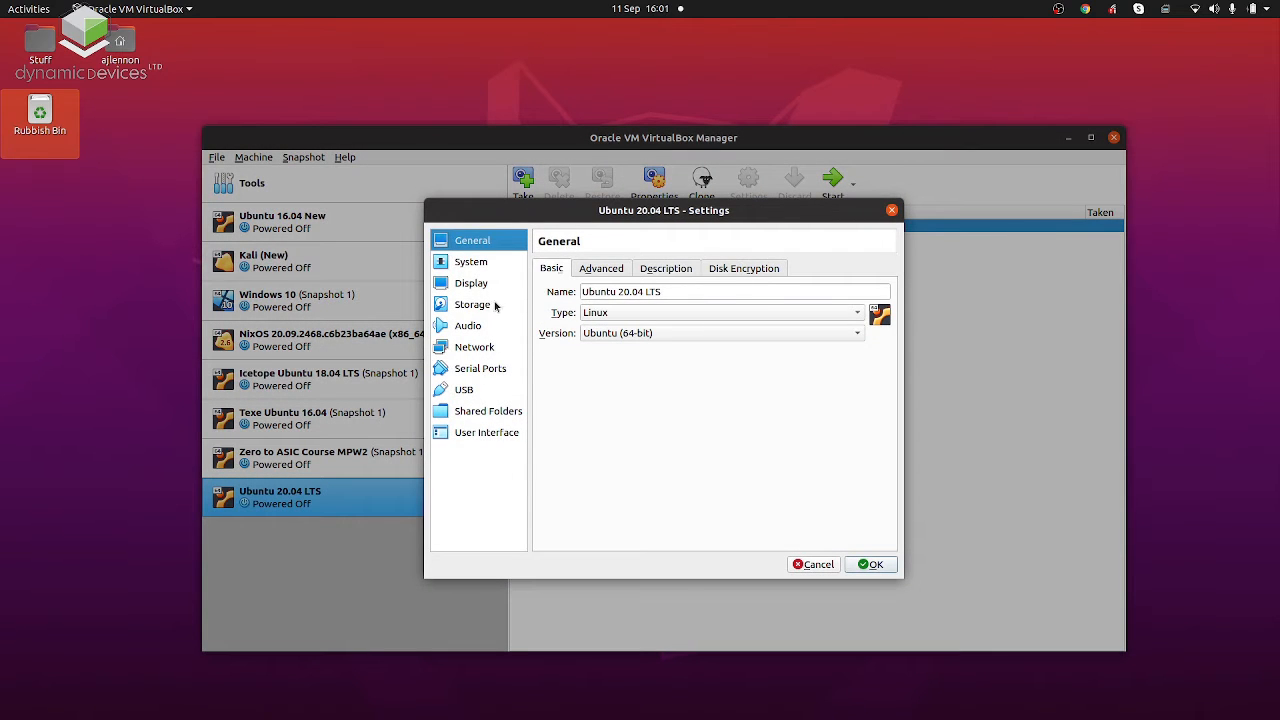
{"action": "left_click", "coordinate": [494, 305]}
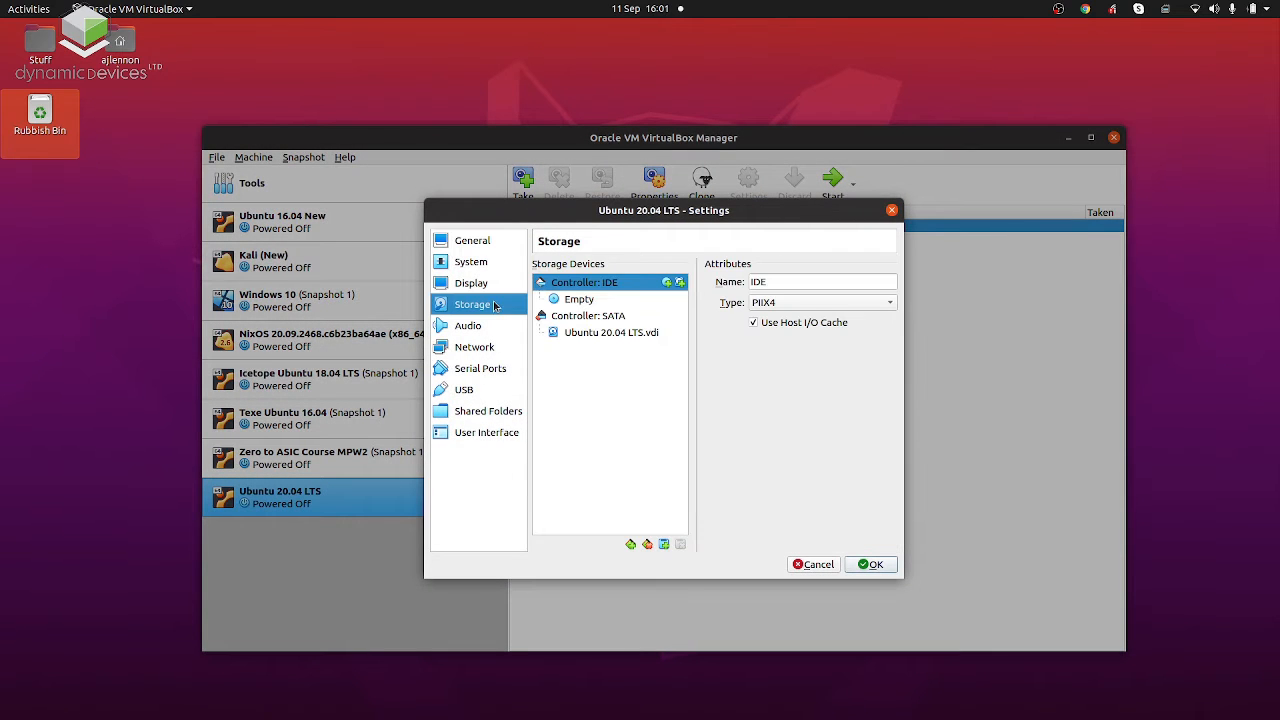
{"action": "left_click", "coordinate": [599, 334]}
{"action": "left_click_drag", "start_coordinate": [599, 335], "coordinate": [586, 307]}
{"action": "left_click", "coordinate": [586, 305]}
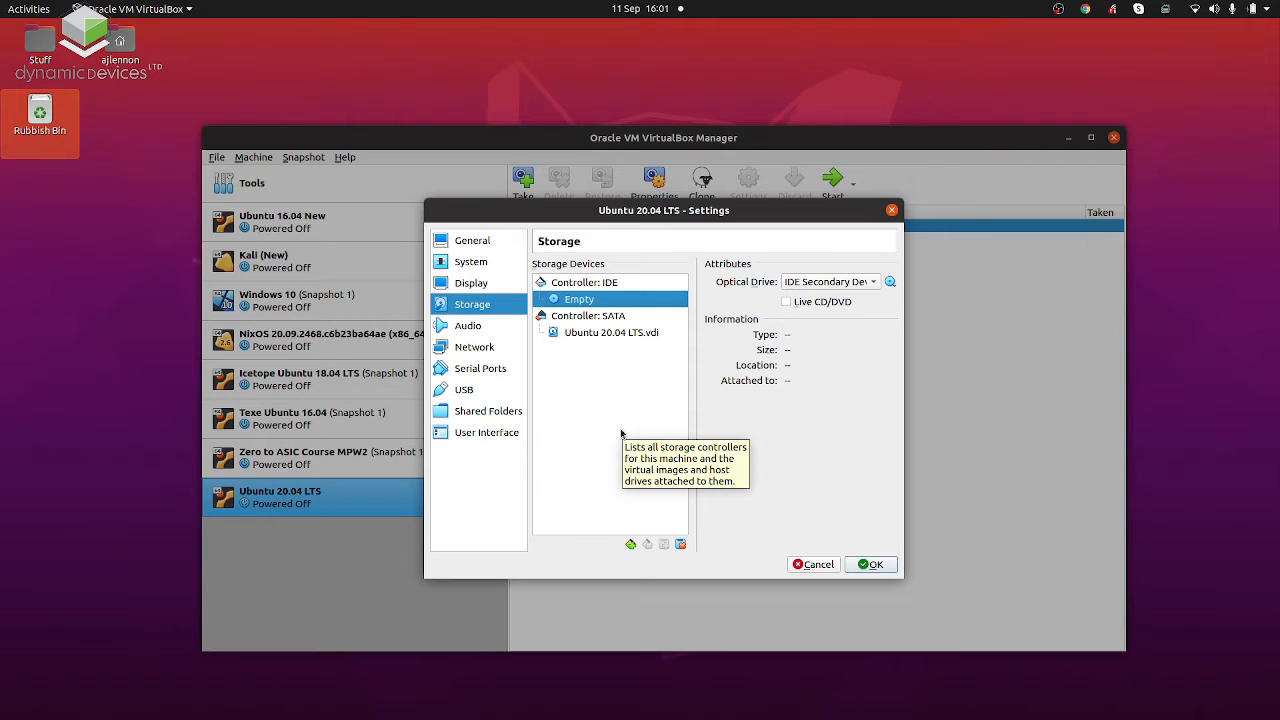
Switch to Chrome and start downloading Ubuntu Desktop 20.04 LTS from the Ubuntu website.
{"action": "key", "text": "alt+Tab"}
{"action": "key", "text": "alt+Tab"}
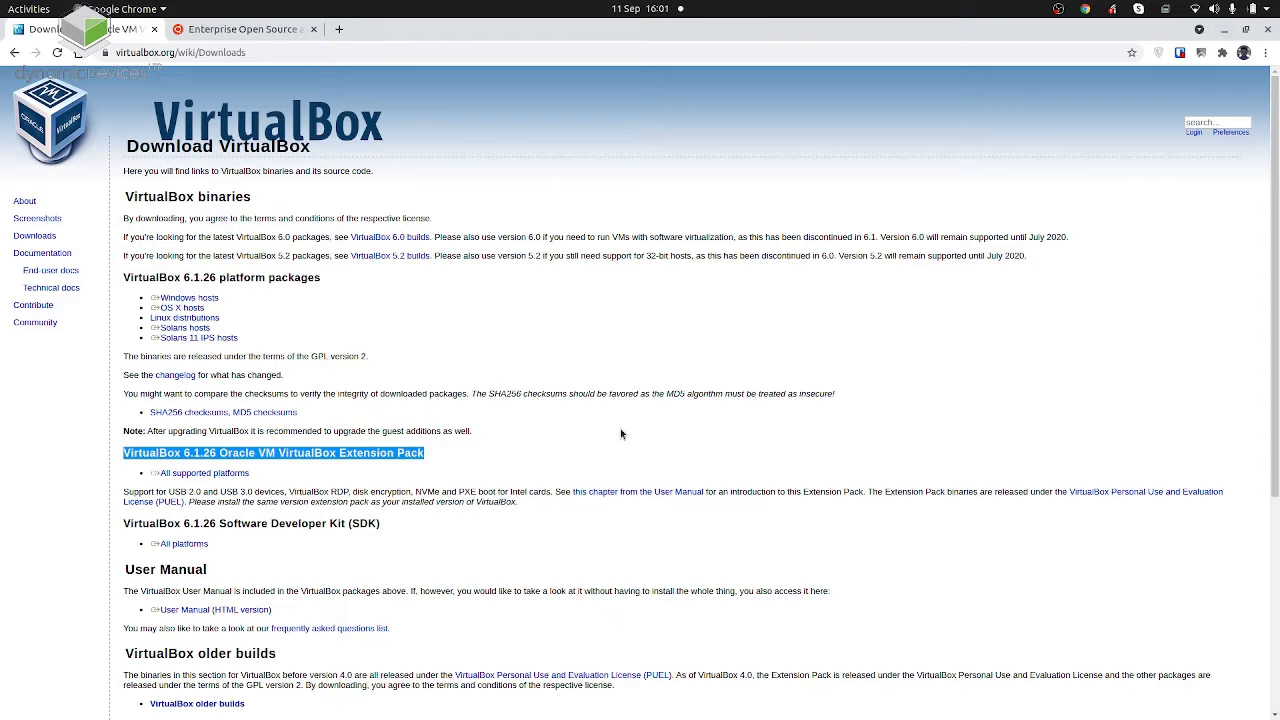
{"action": "left_click", "coordinate": [264, 30]}
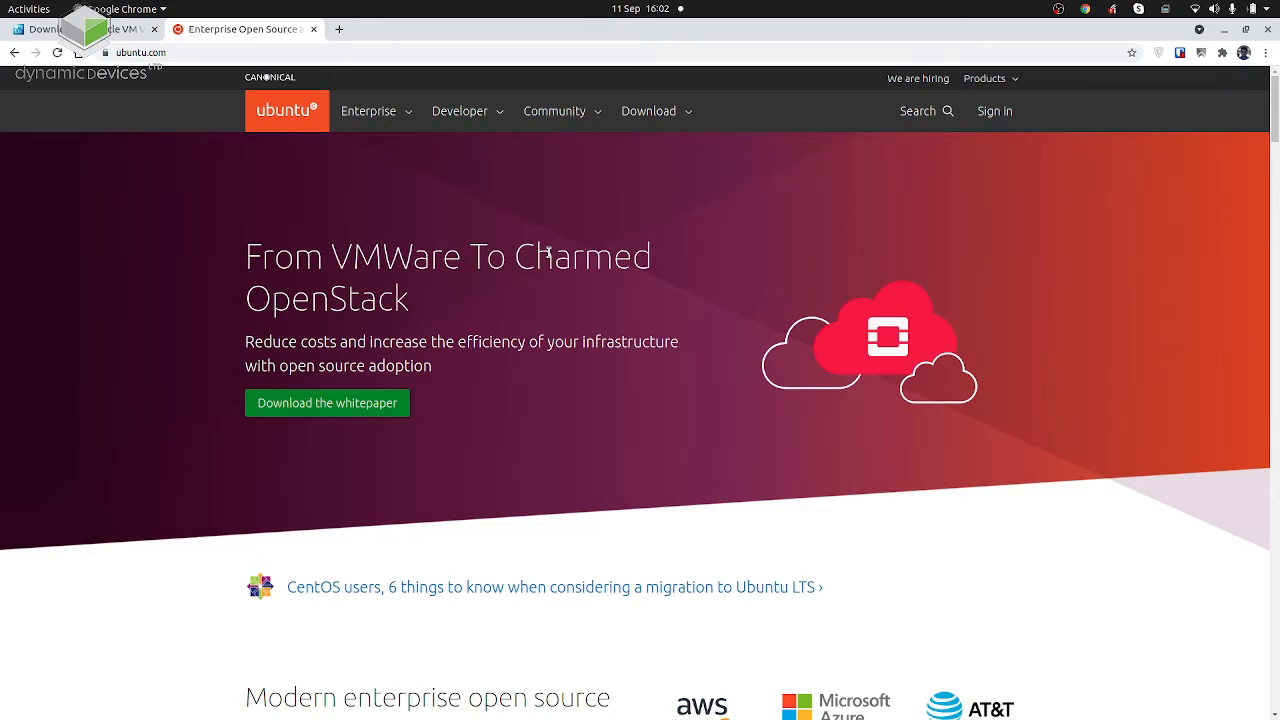
{"action": "left_click", "coordinate": [648, 113]}
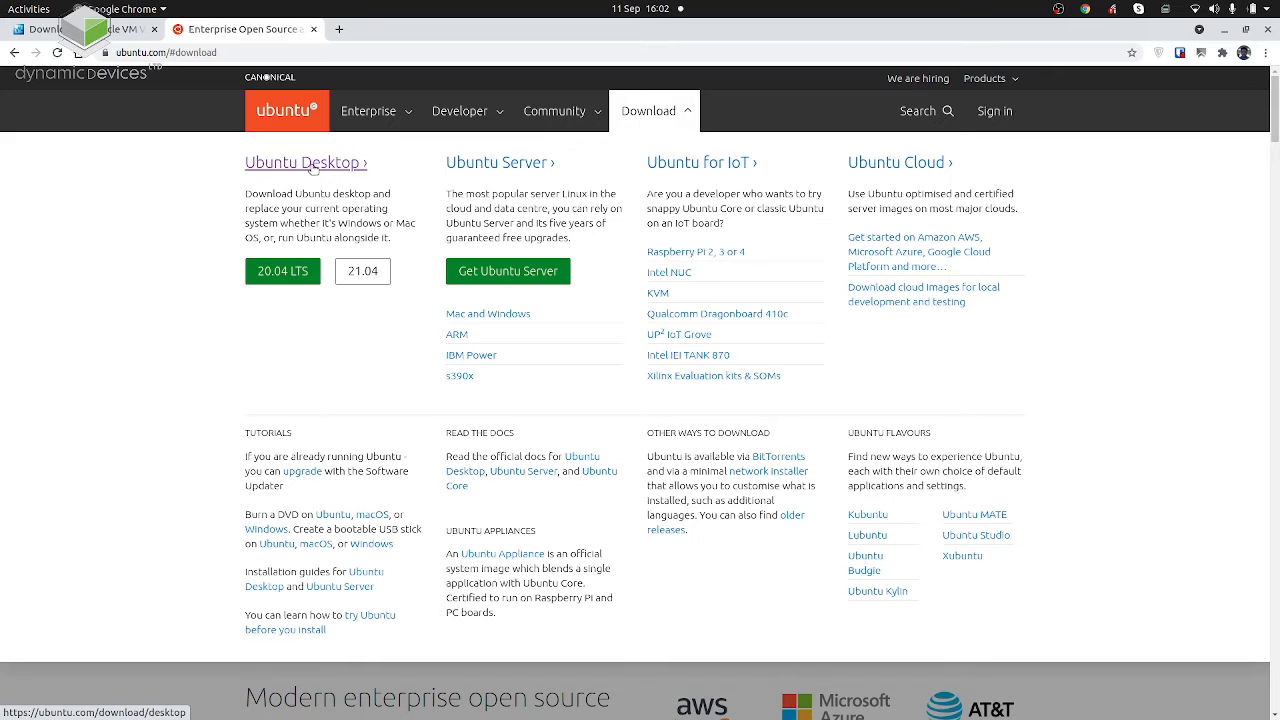
{"action": "left_click", "coordinate": [285, 268]}
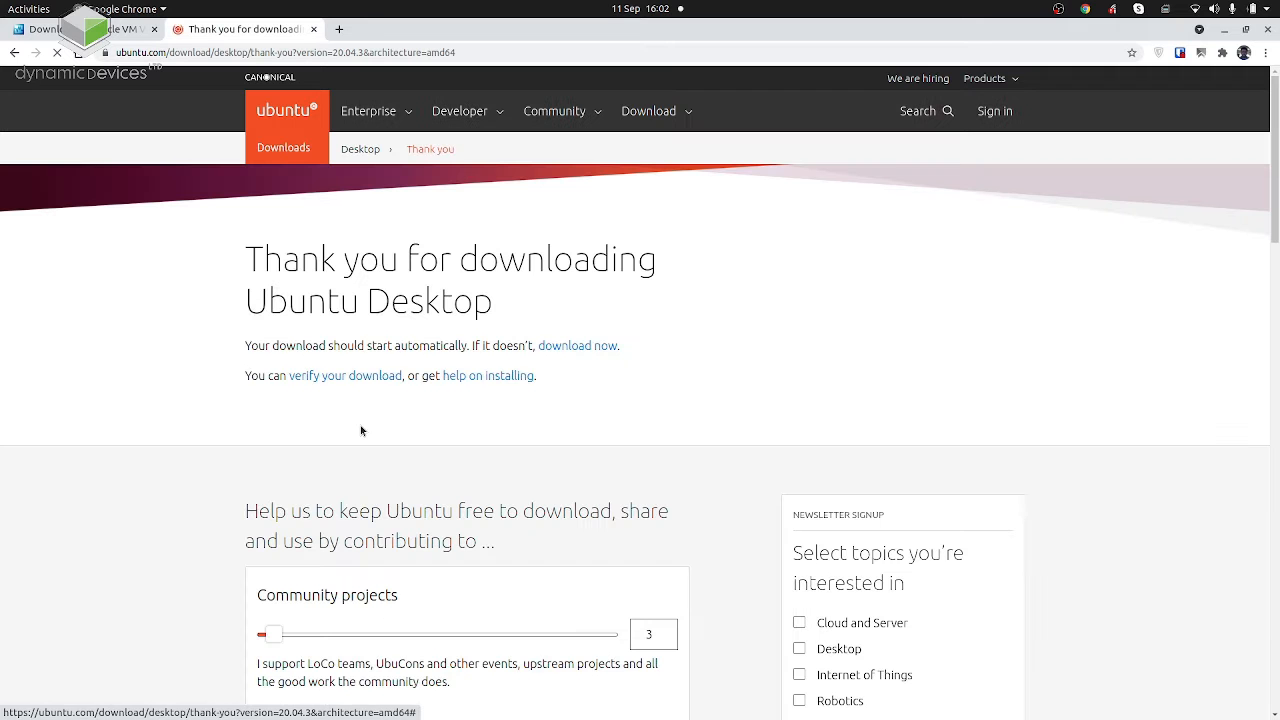
Cancel the running download of the Ubuntu 20.04.3 desktop ISO.
{"action": "scroll", "coordinate": [678, 374], "scroll_direction": "down", "scroll_amount": 8}
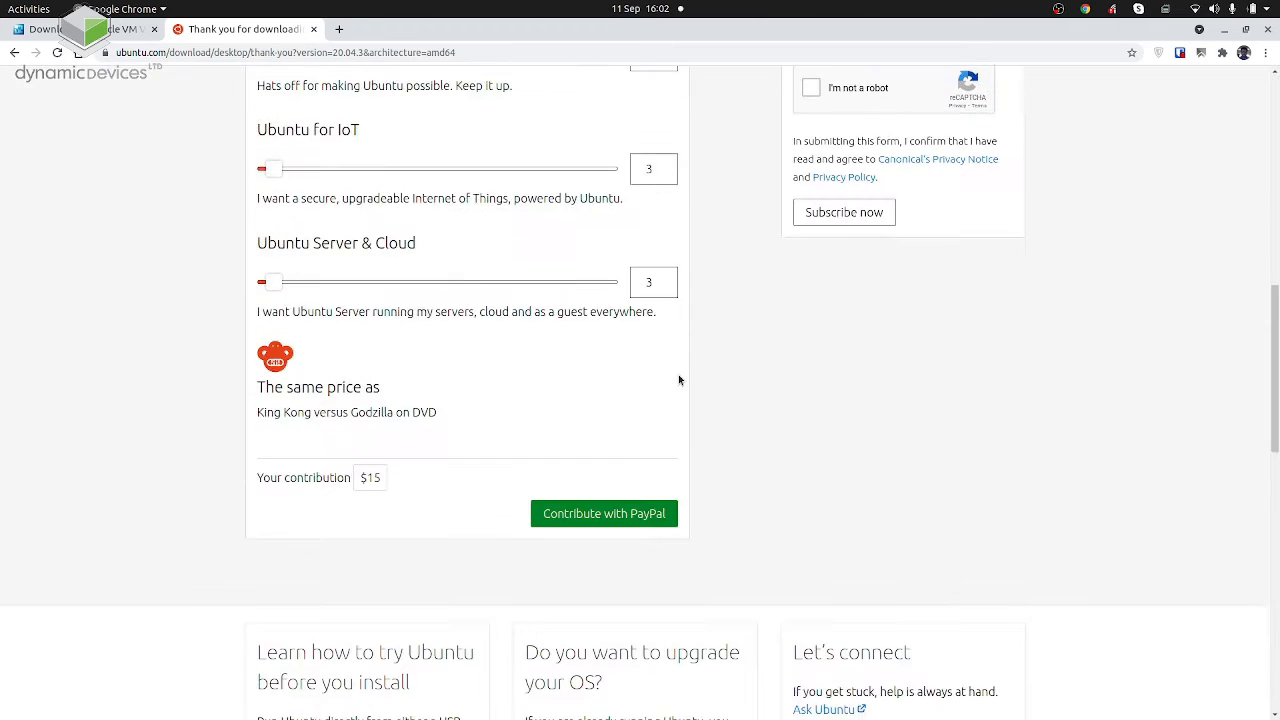
{"action": "scroll", "coordinate": [678, 374], "scroll_direction": "up", "scroll_amount": 3}
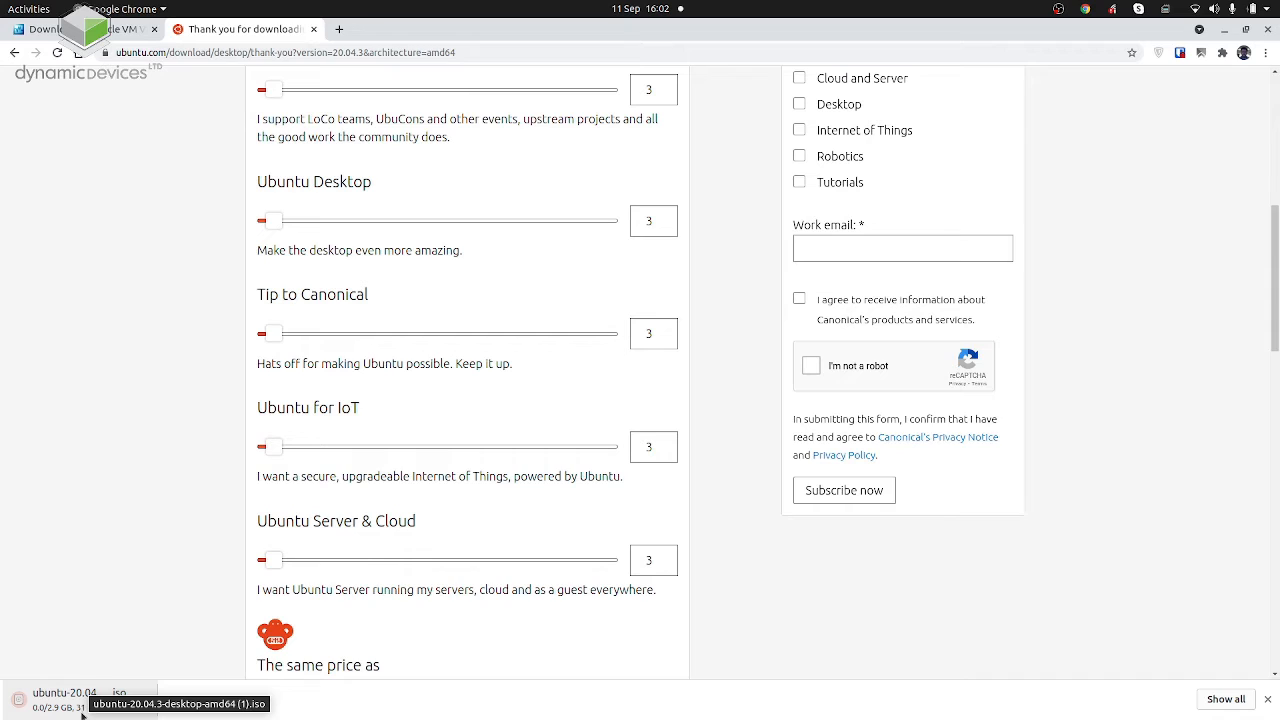
{"action": "right_click", "coordinate": [82, 712]}
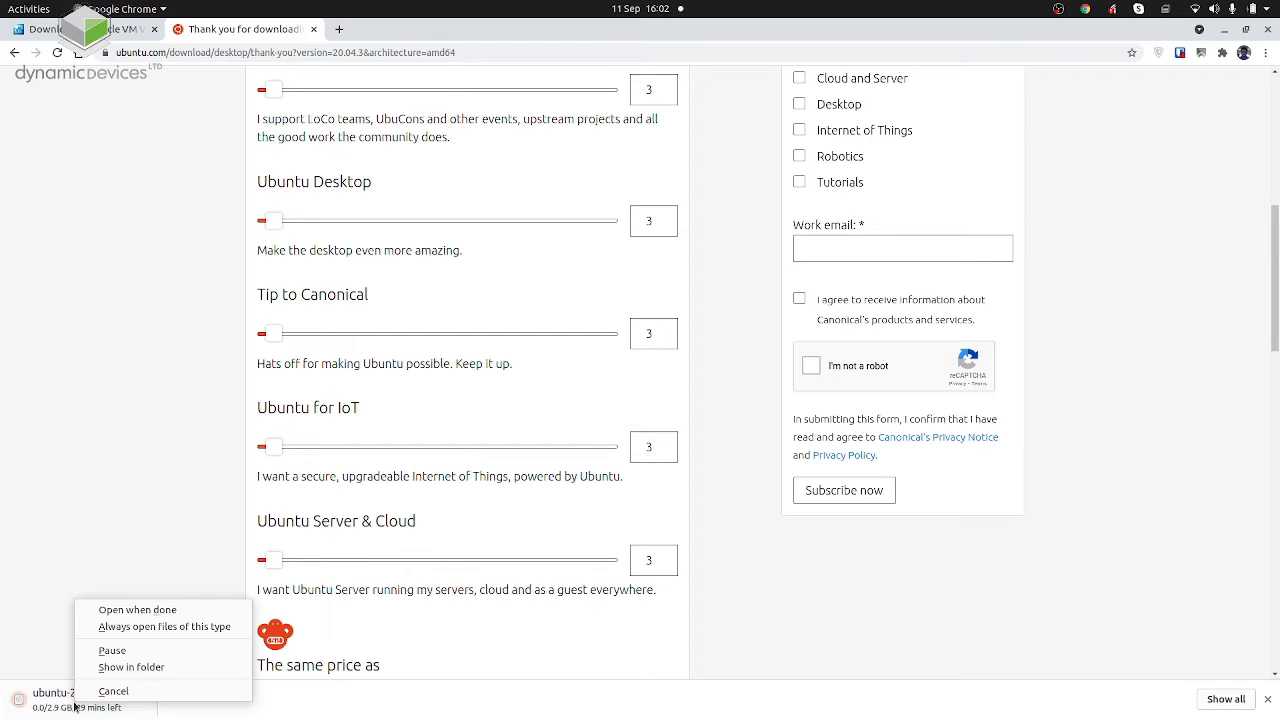
{"action": "left_click", "coordinate": [94, 690]}
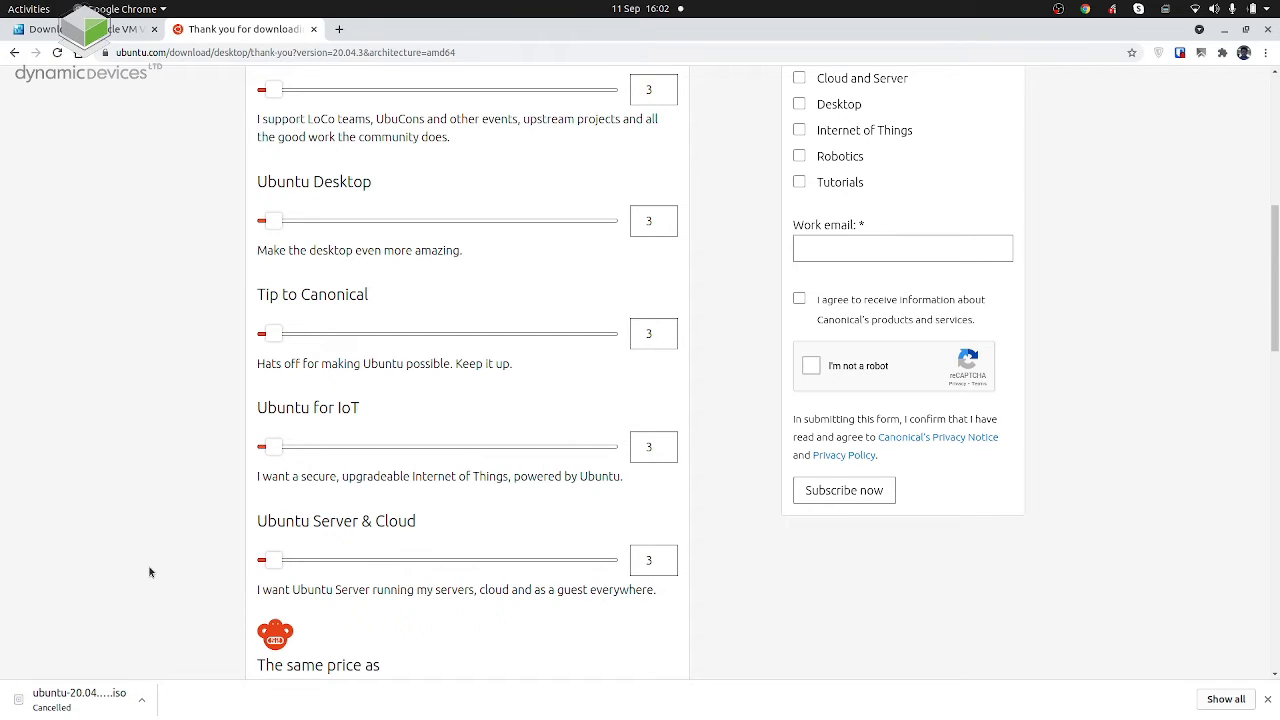
Switch to VirtualBox, attach ubuntu-20.04.3-desktop-amd64.iso from Downloads to the machine's empty optical drive and accept the settings.
{"action": "key", "text": "alt+Tab"}
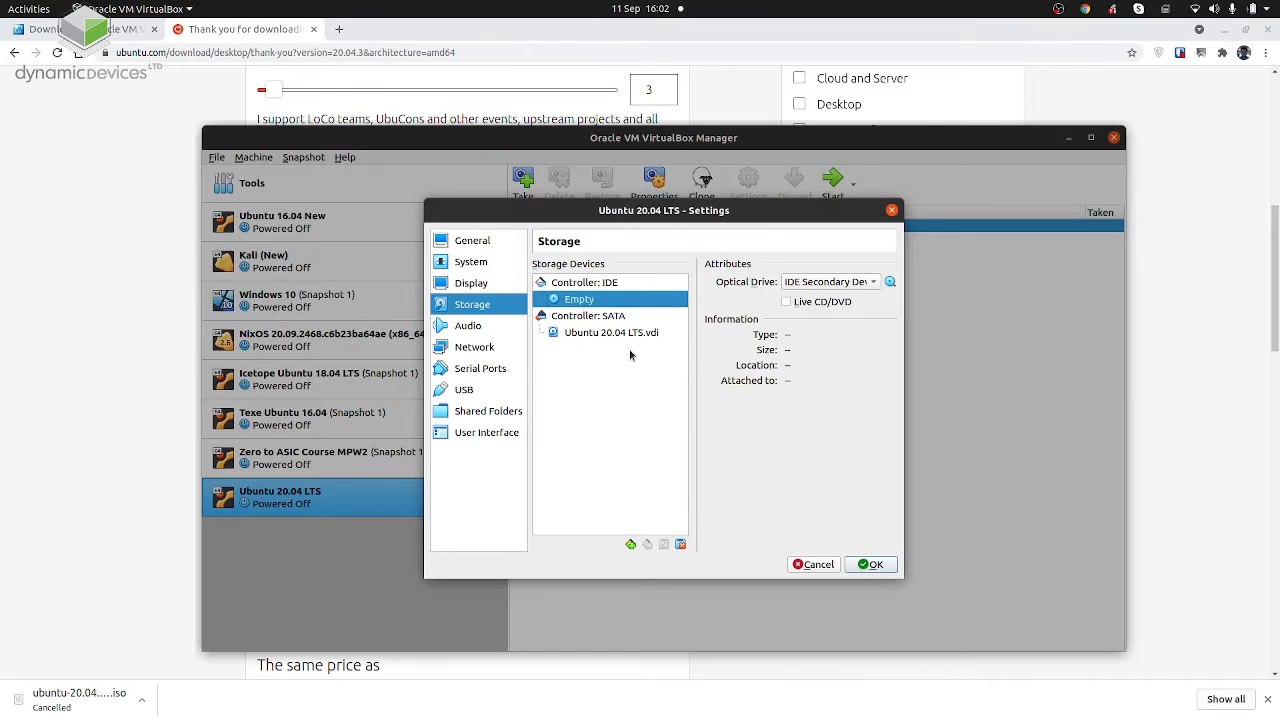
{"action": "left_click", "coordinate": [890, 282]}
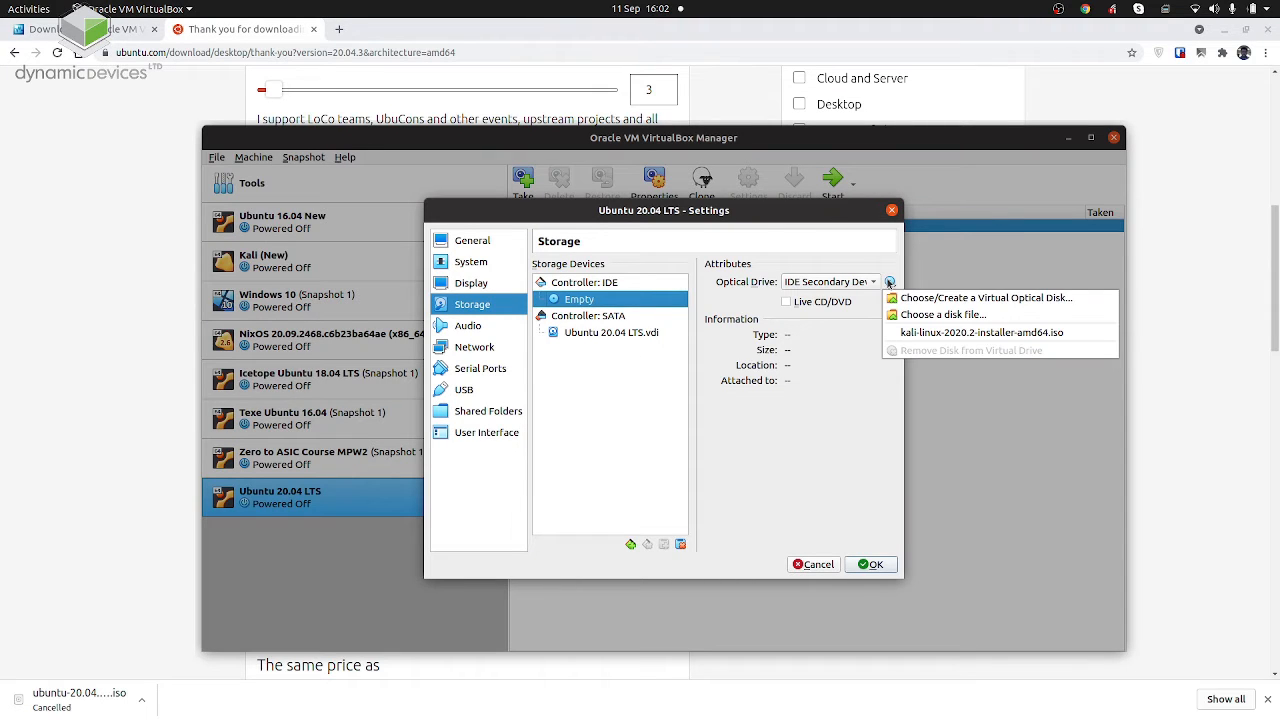
{"action": "left_click", "coordinate": [902, 318]}
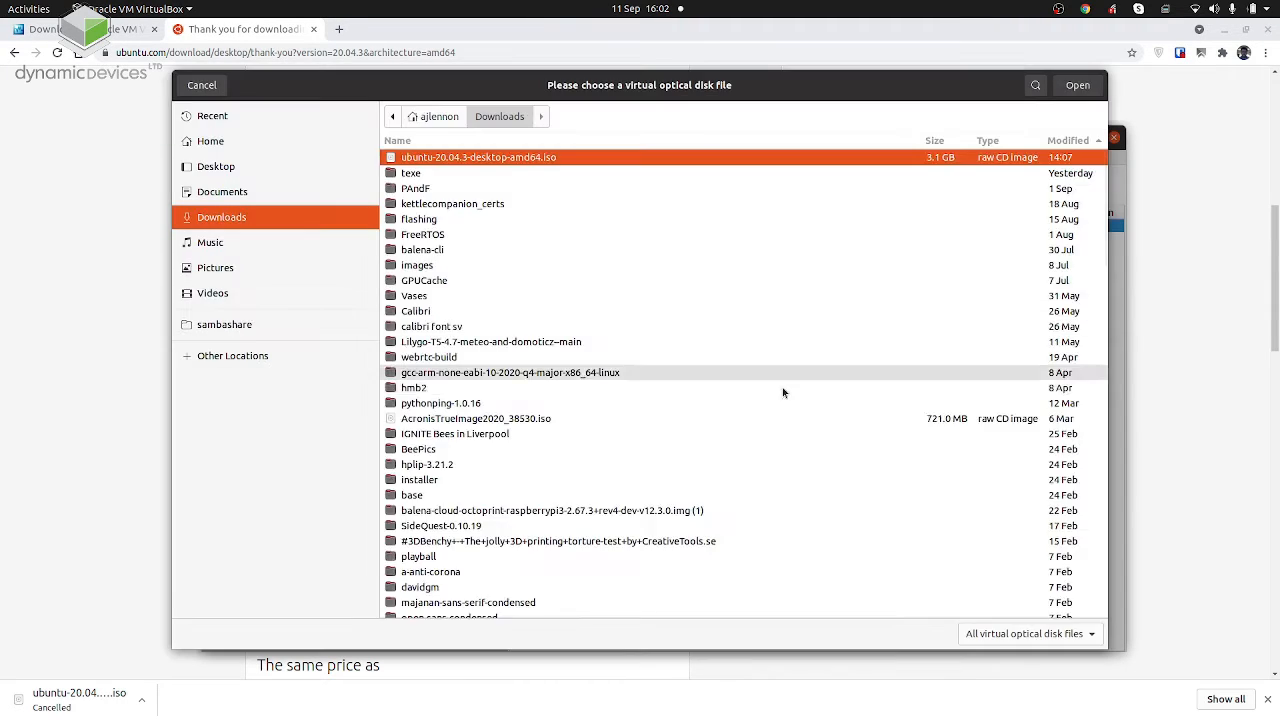
{"action": "double_click", "coordinate": [514, 160]}
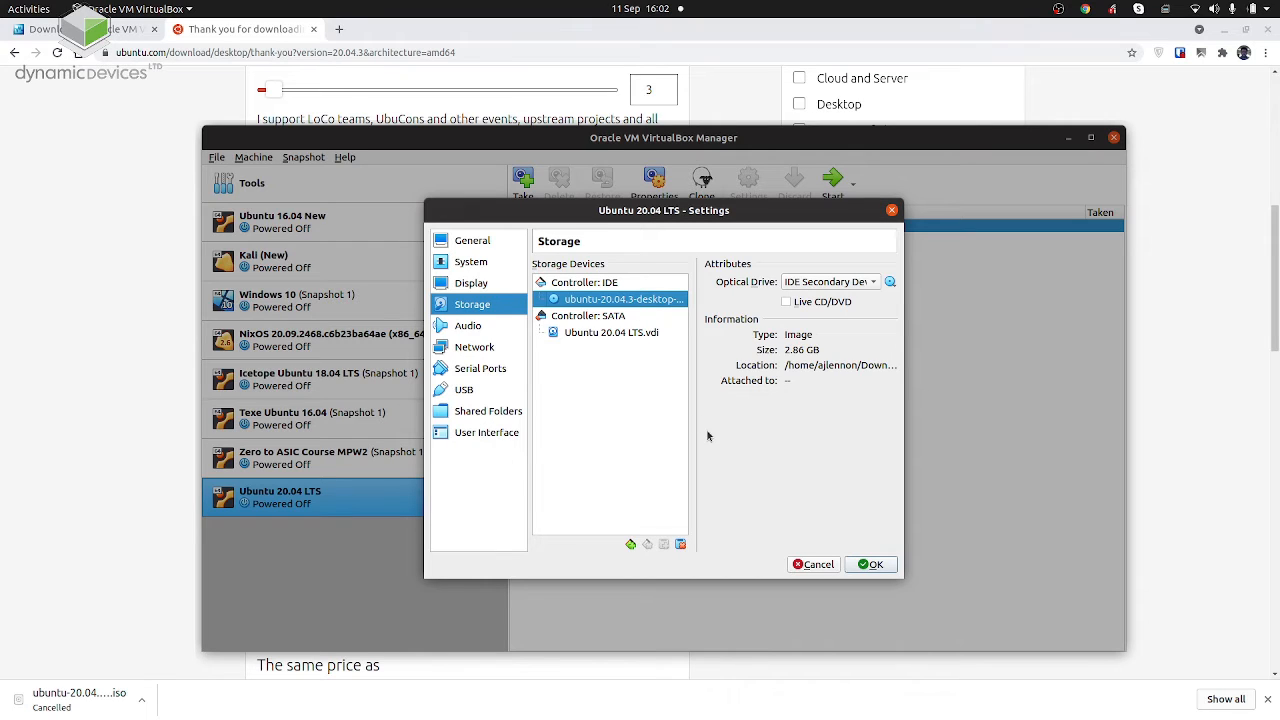
{"action": "left_click", "coordinate": [873, 565]}
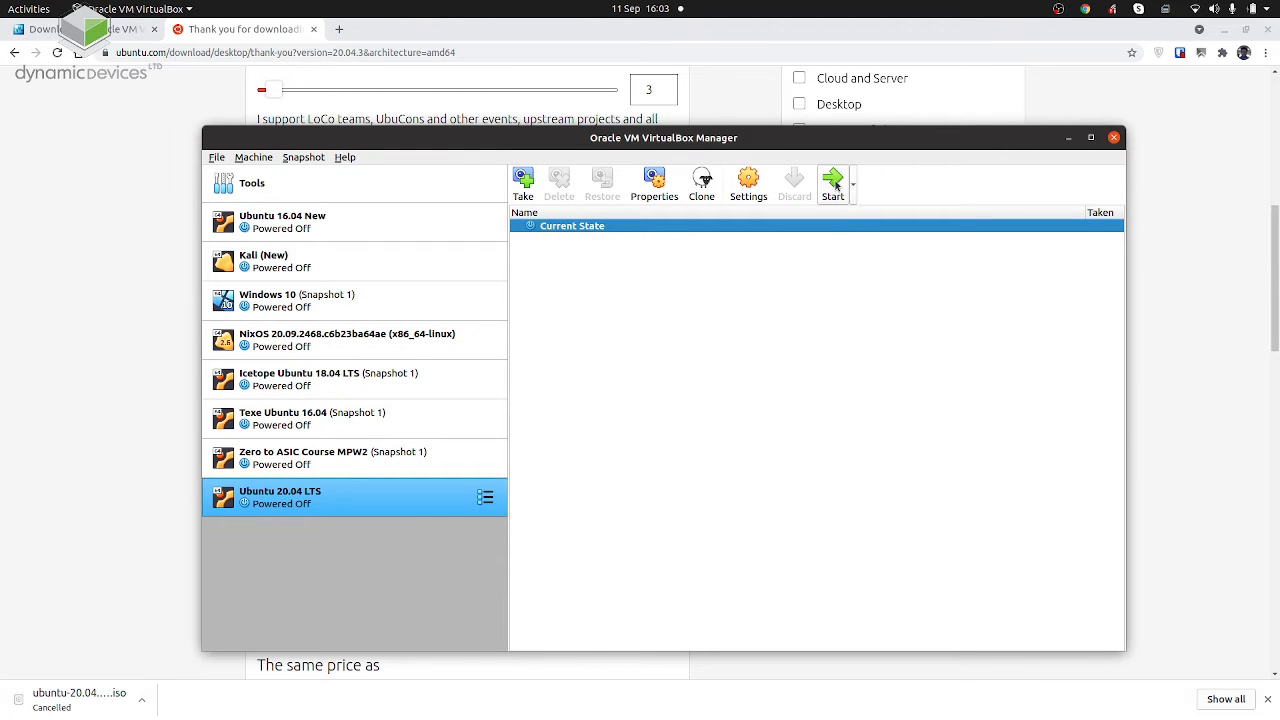
Start the Ubuntu 20.04 LTS machine and clear the desktop by minimising the browser and VirtualBox Manager and moving the machine window aside.
{"action": "left_click", "coordinate": [1225, 29]}
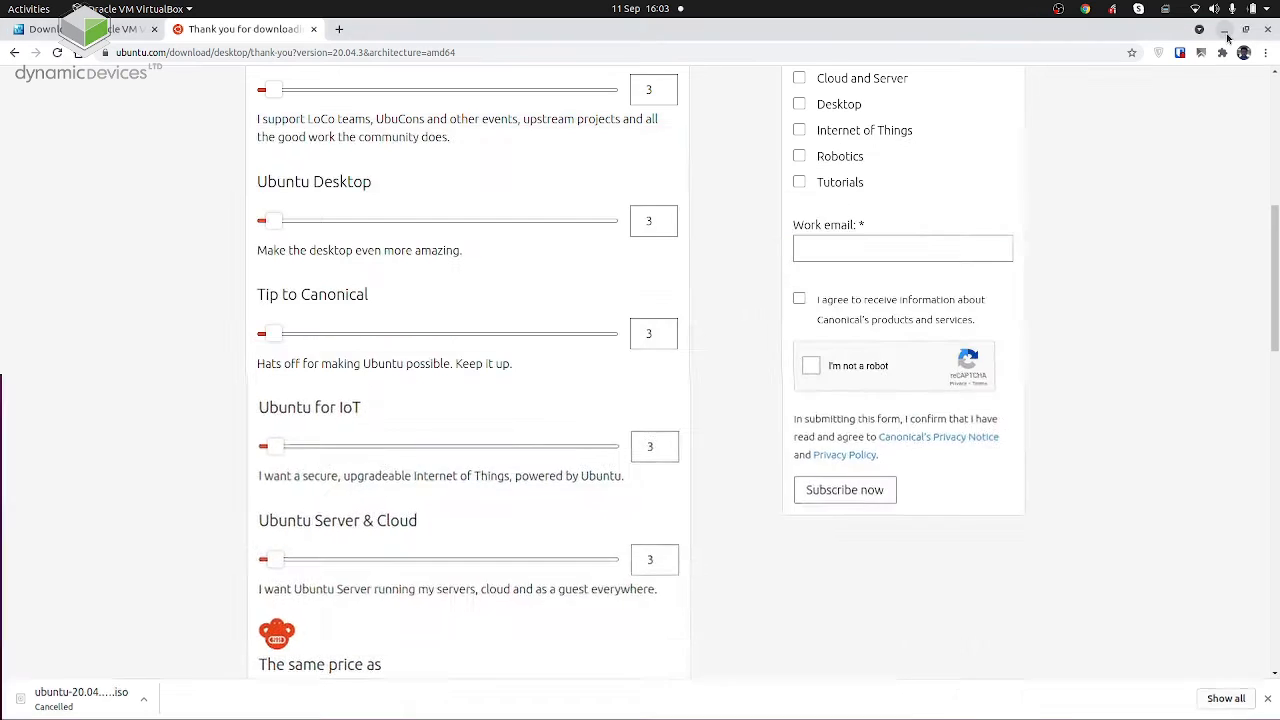
{"action": "left_click", "coordinate": [833, 183]}
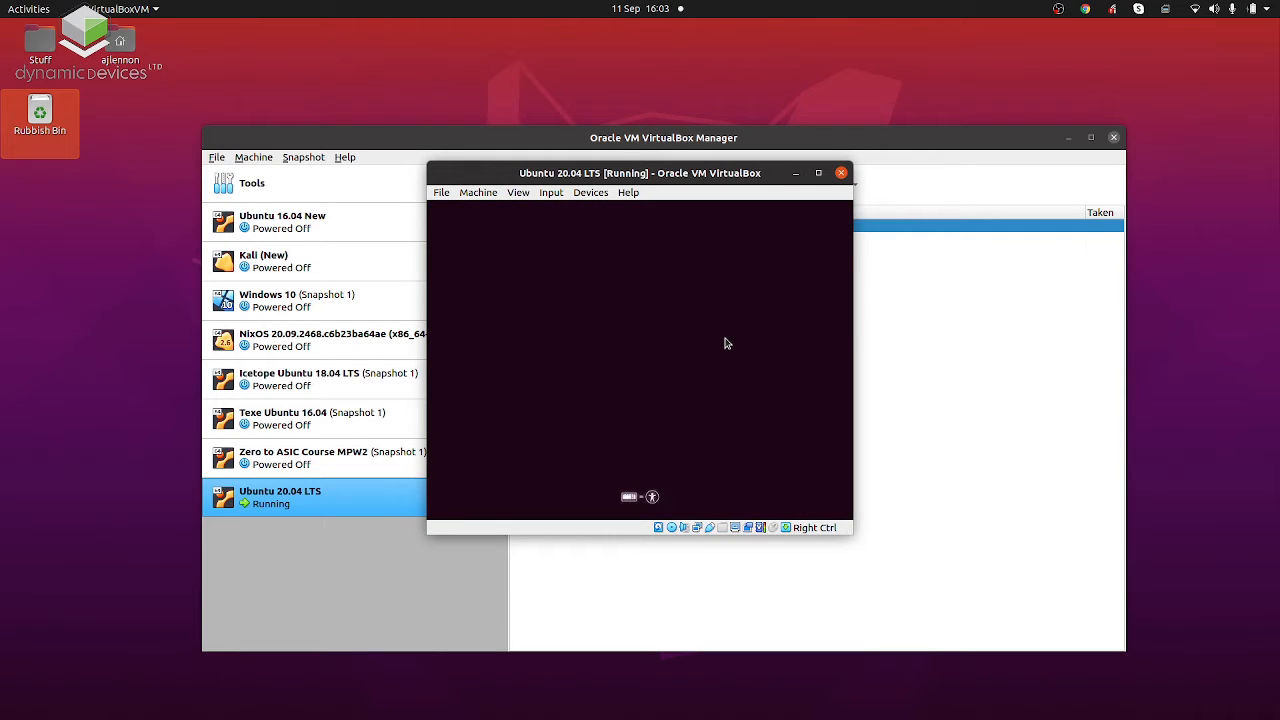
{"action": "left_click", "coordinate": [1068, 137]}
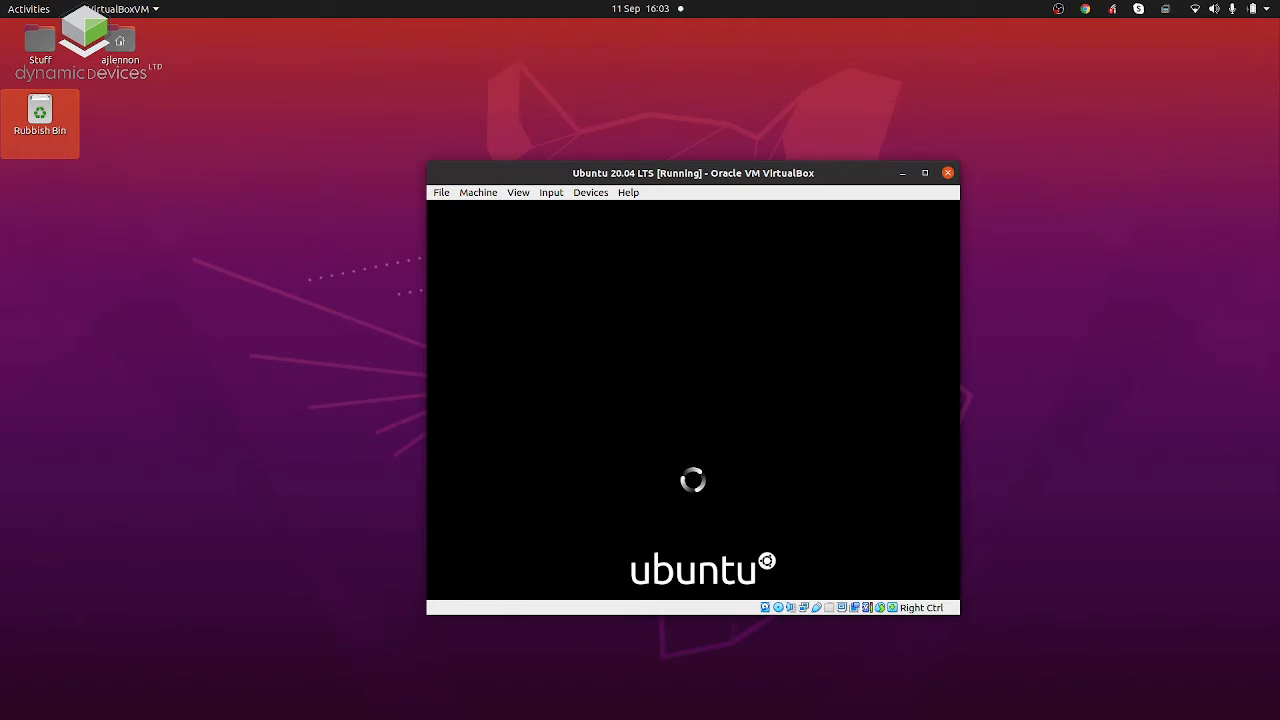
{"action": "left_click_drag", "start_coordinate": [685, 175], "coordinate": [441, 81]}
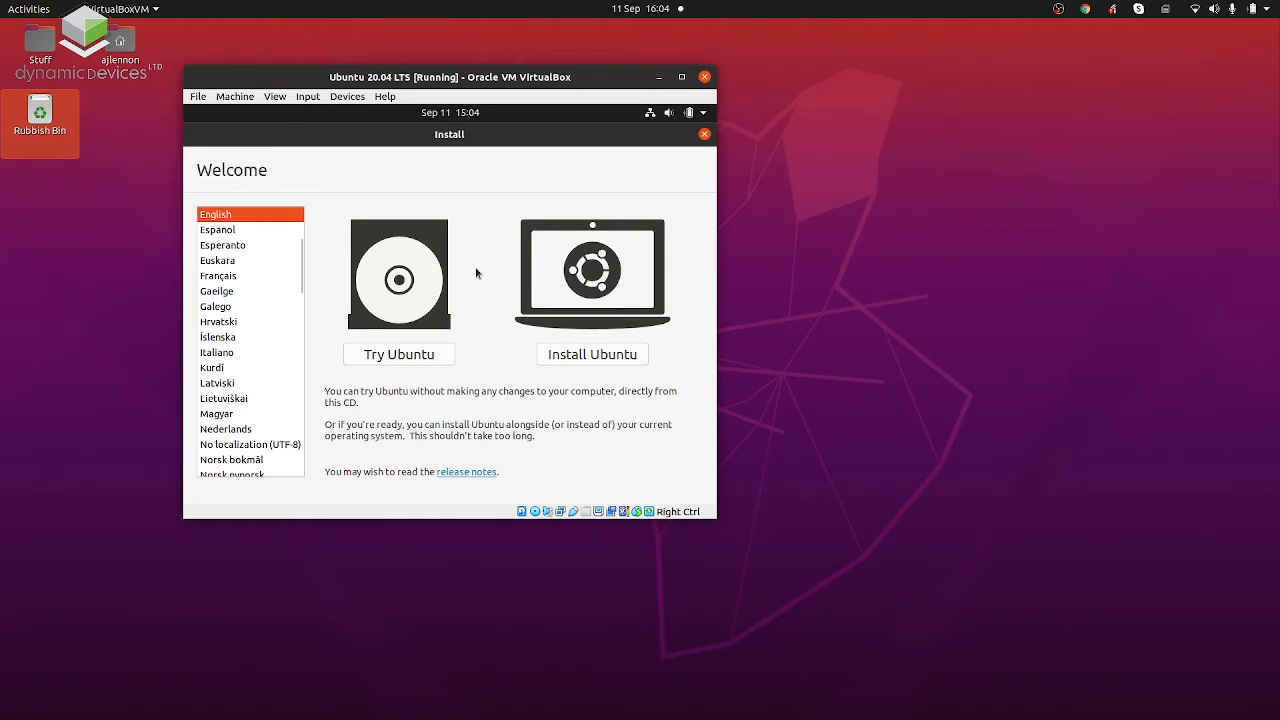
Choose to install Ubuntu in English and set the keyboard layout to English (UK).
{"action": "left_click", "coordinate": [587, 357]}
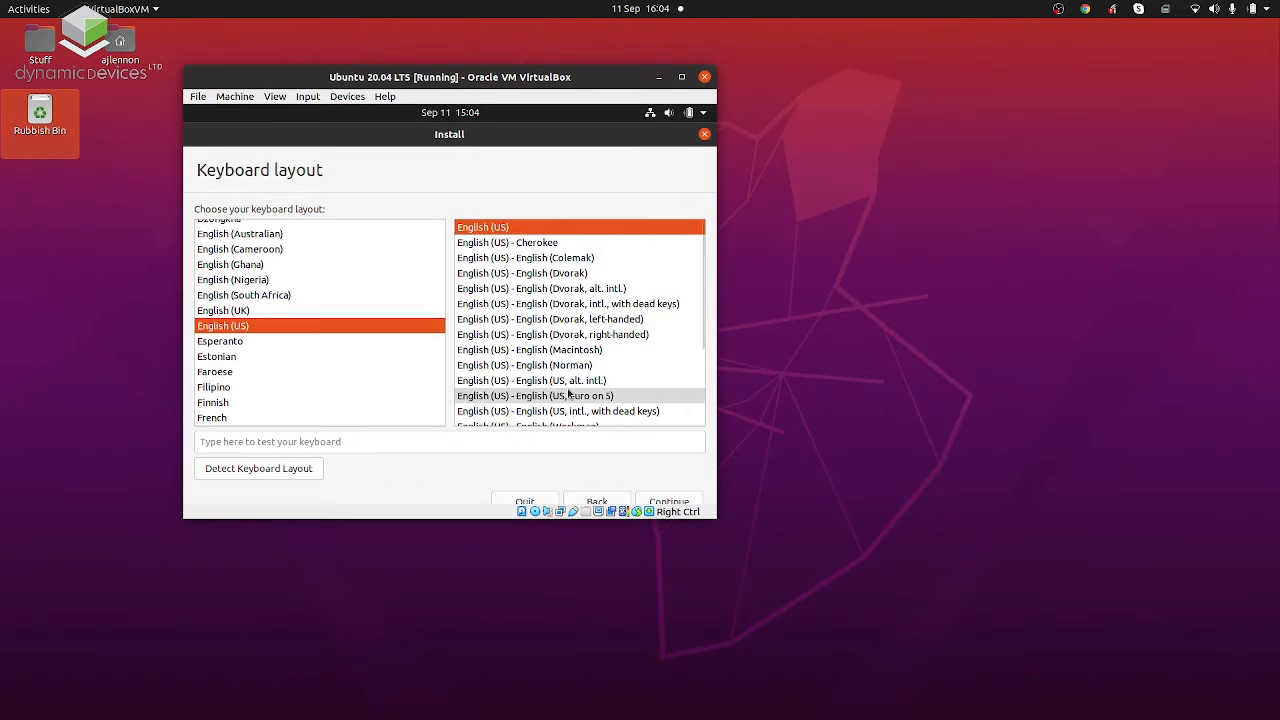
{"action": "left_click", "coordinate": [380, 310]}
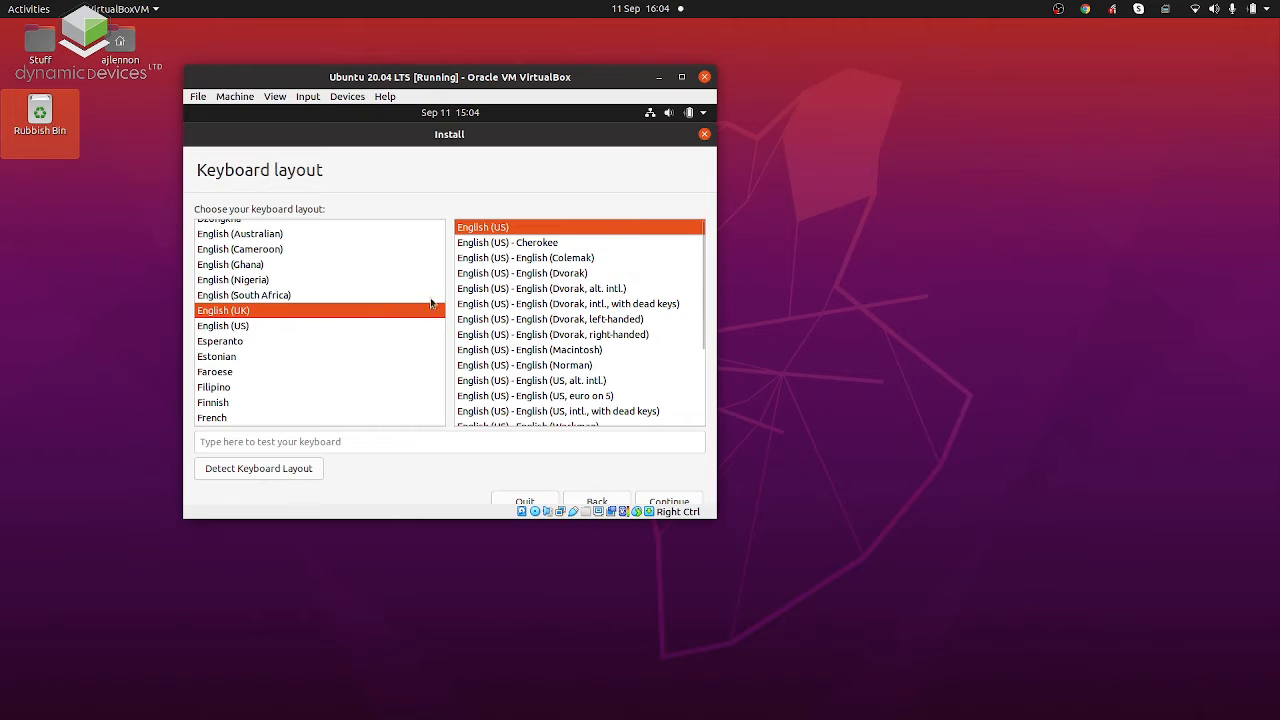
{"action": "left_click", "coordinate": [662, 502]}
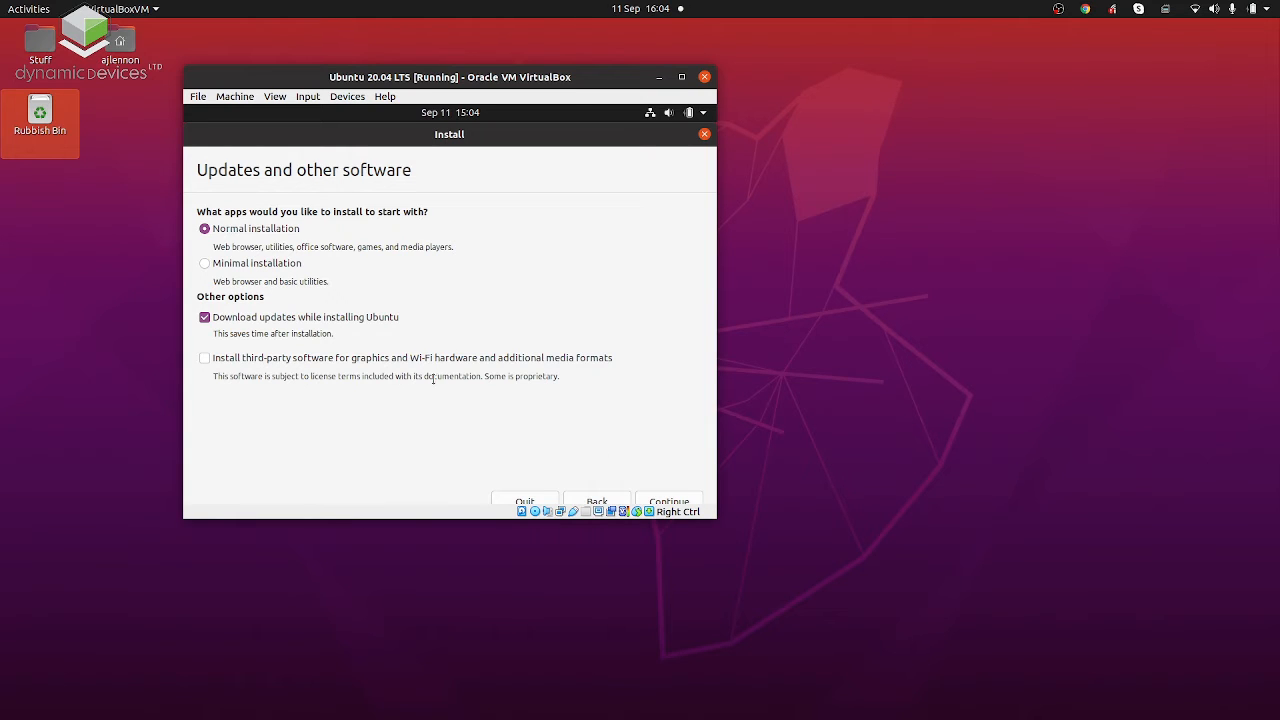
Keep the normal installation with updates, enable third-party software for graphics, Wi-Fi hardware and media formats, and continue the installer.
{"action": "left_click", "coordinate": [376, 359]}
{"action": "left_click", "coordinate": [660, 500]}
{"action": "left_click", "coordinate": [1164, 10]}
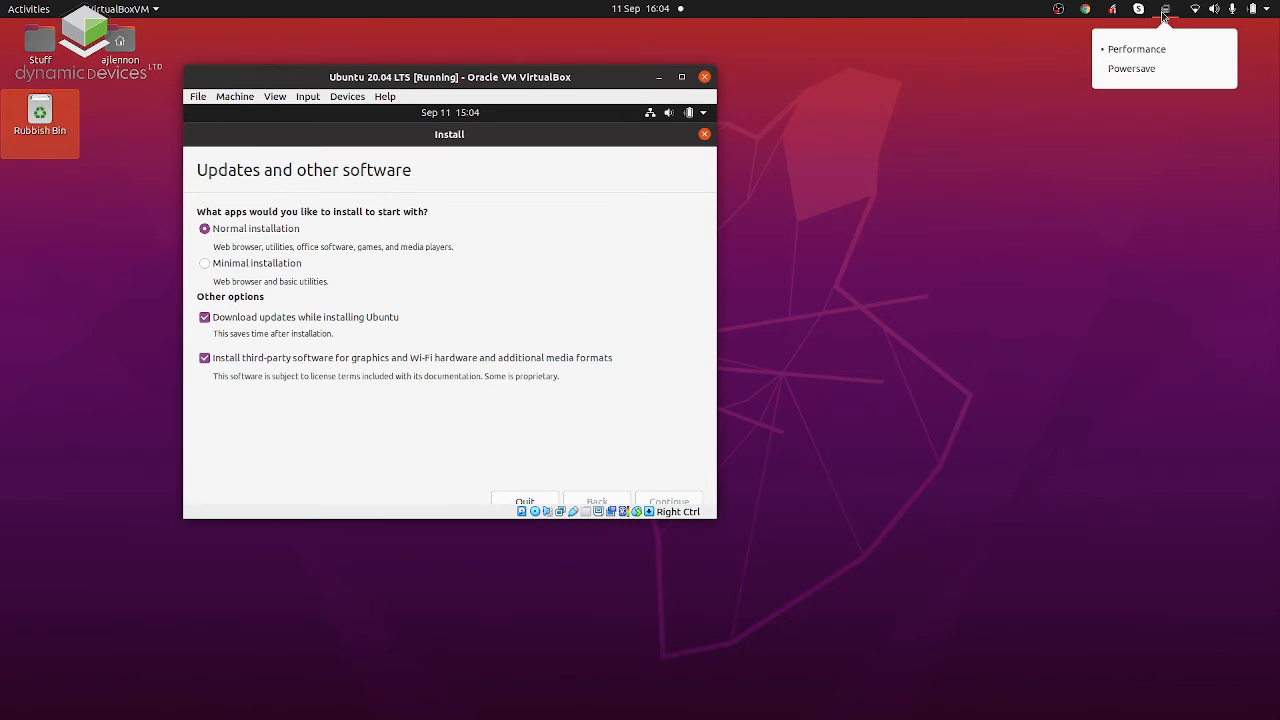
{"action": "left_click", "coordinate": [1164, 11]}
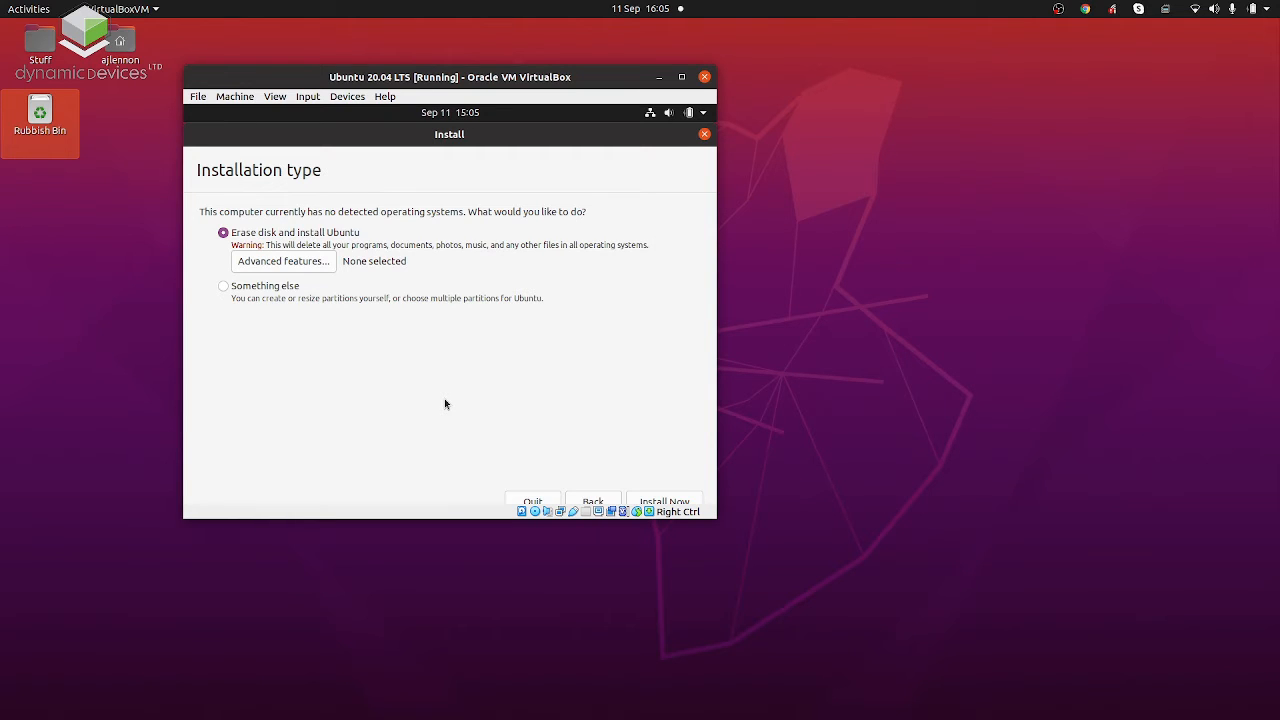
Install Ubuntu by erasing the virtual disk without advanced features, and accept London as the location.
{"action": "left_click", "coordinate": [289, 262]}
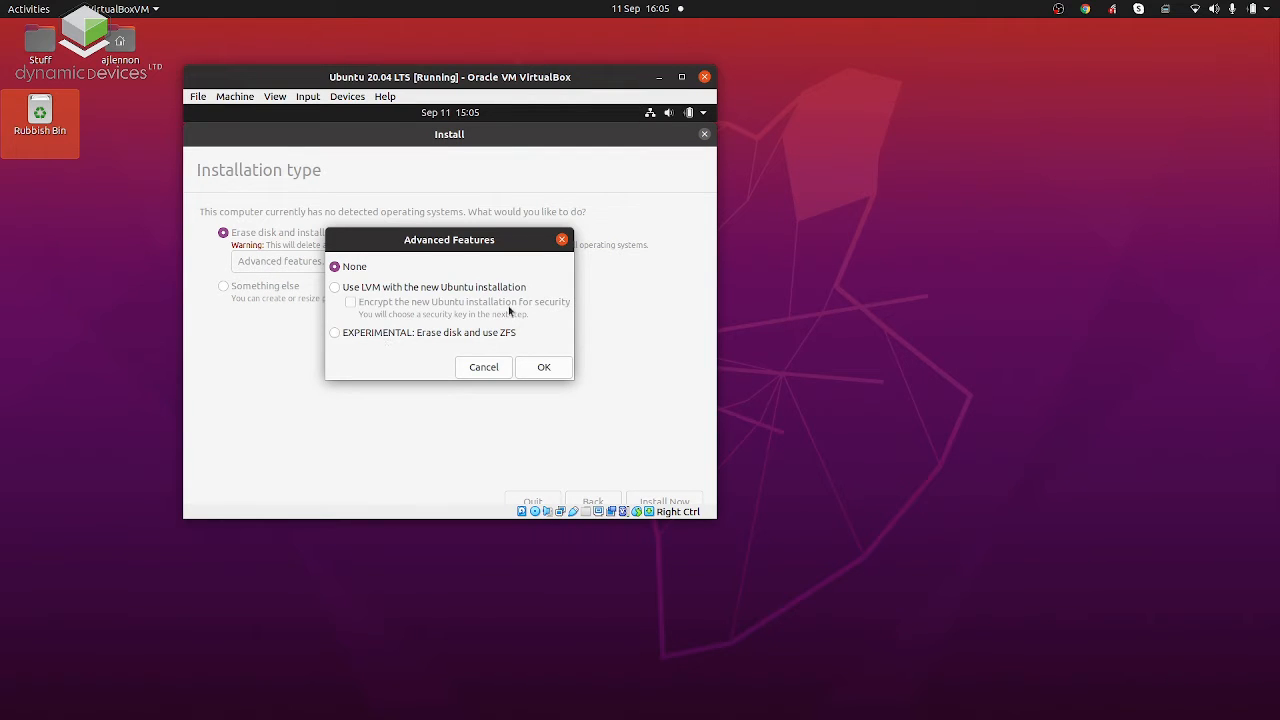
{"action": "left_click", "coordinate": [486, 368]}
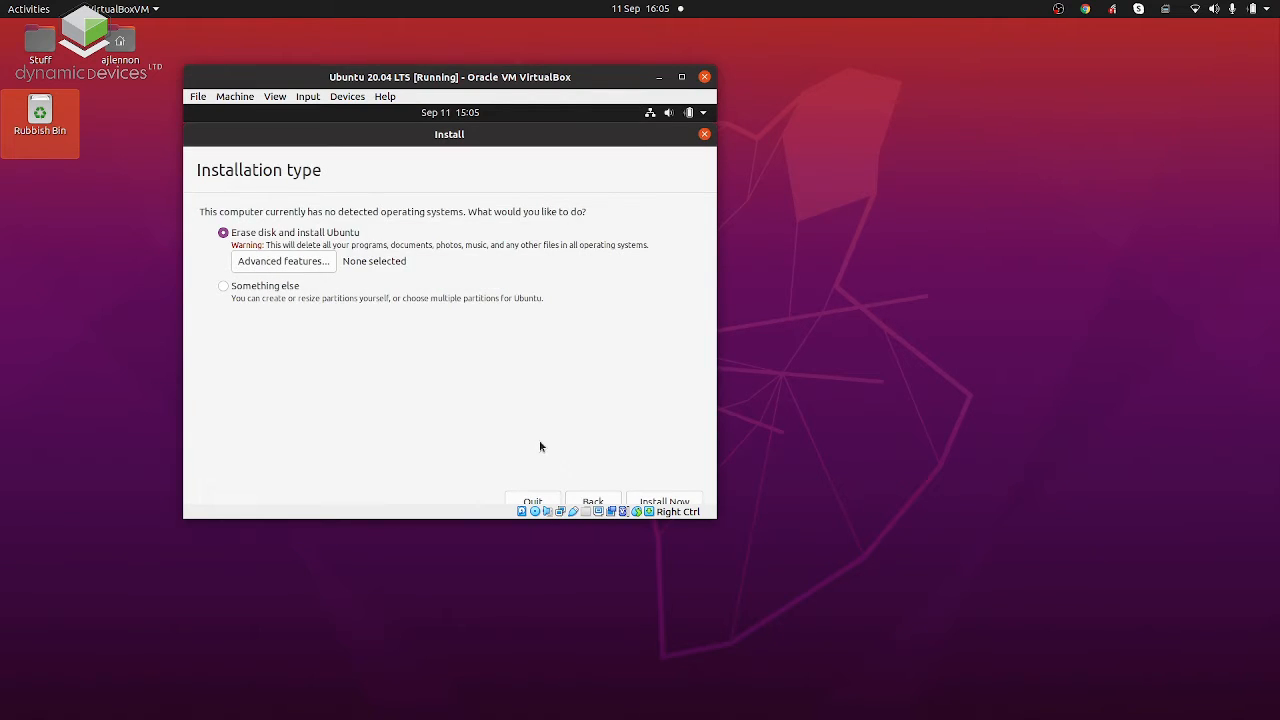
{"action": "left_click", "coordinate": [656, 501]}
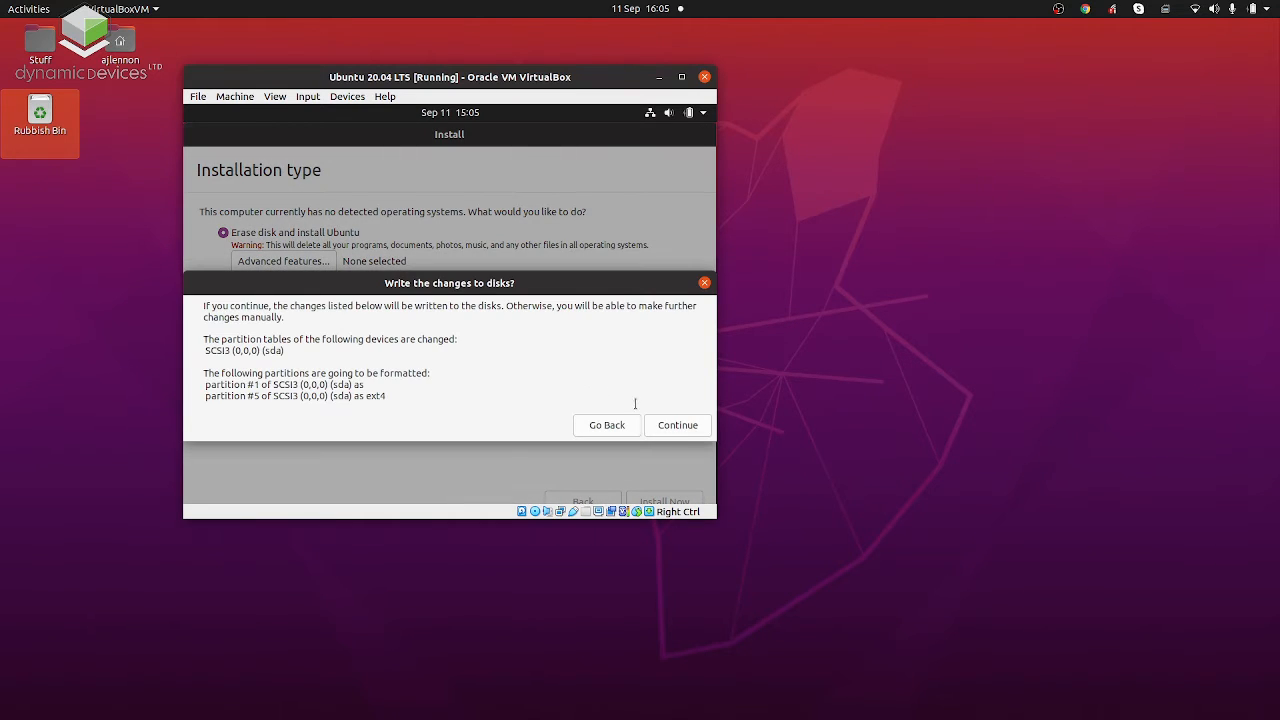
{"action": "left_click", "coordinate": [683, 428]}
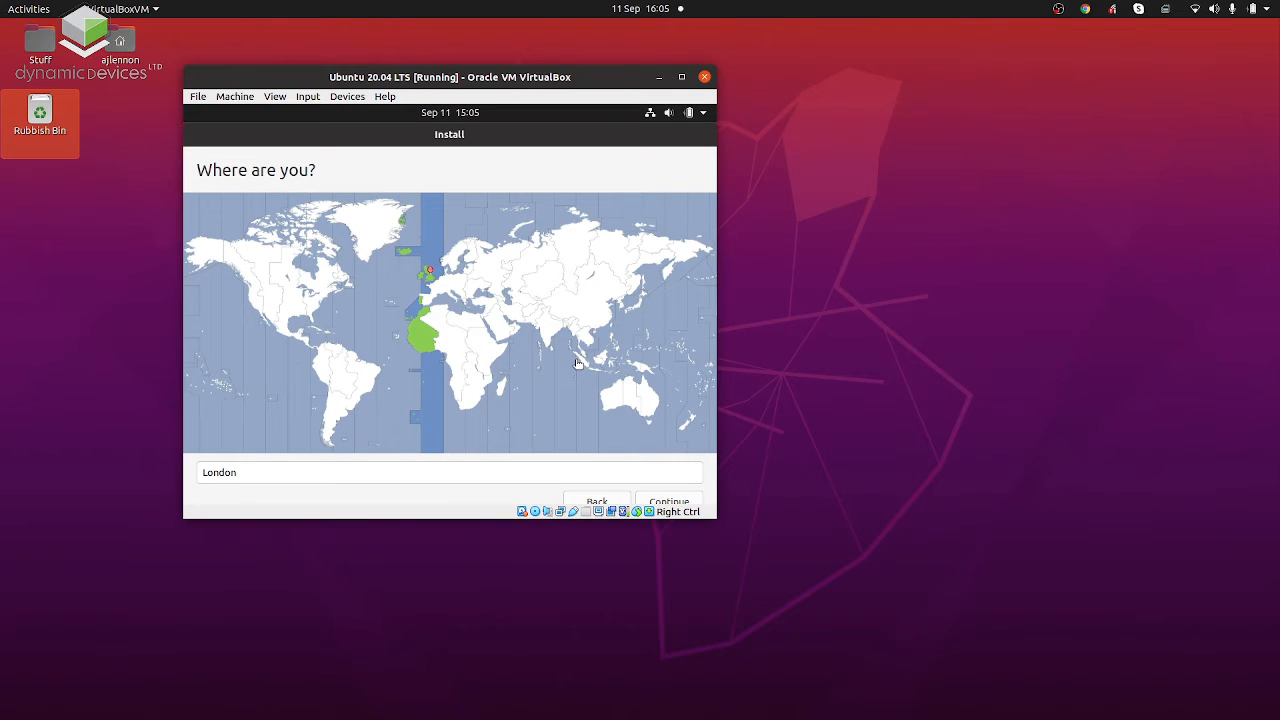
{"action": "left_click", "coordinate": [668, 501]}
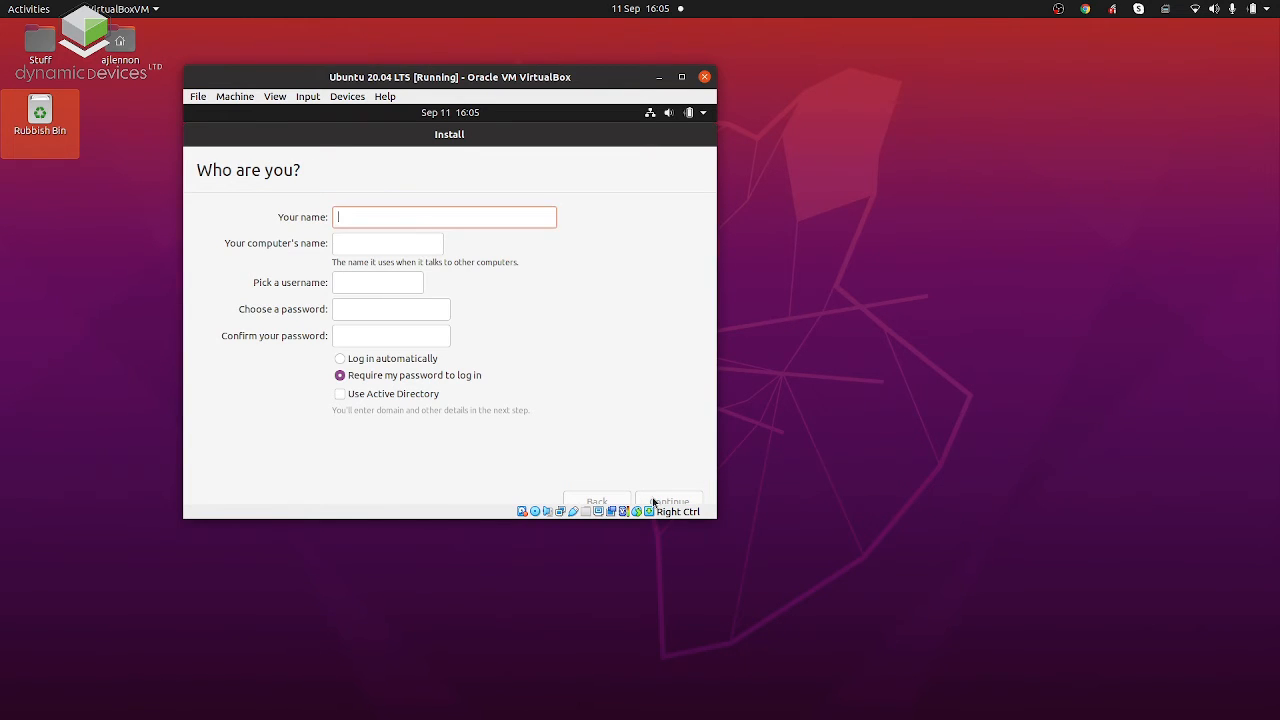
Fill in the account holder's full name and the login username for the new Ubuntu installation.
{"action": "type", "text": "Alex J"}
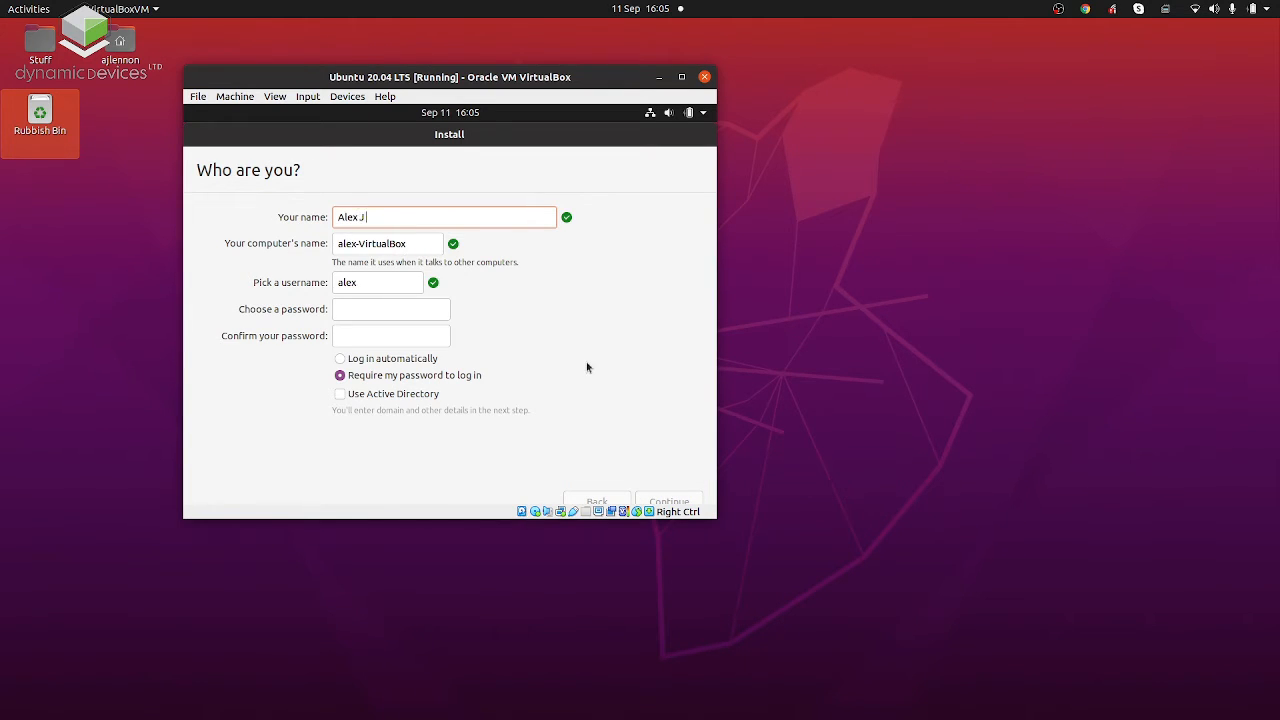
{"action": "type", "text": " lenn"}
{"action": "key", "text": "BackSpace"}
{"action": "key", "text": "BackSpace"}
{"action": "key", "text": "BackSpace"}
{"action": "key", "text": "BackSpace"}
{"action": "type", "text": "Lennon"}
{"action": "key", "text": "Tab"}
{"action": "key", "text": "Tab"}
{"action": "type", "text": "ajlenno"}
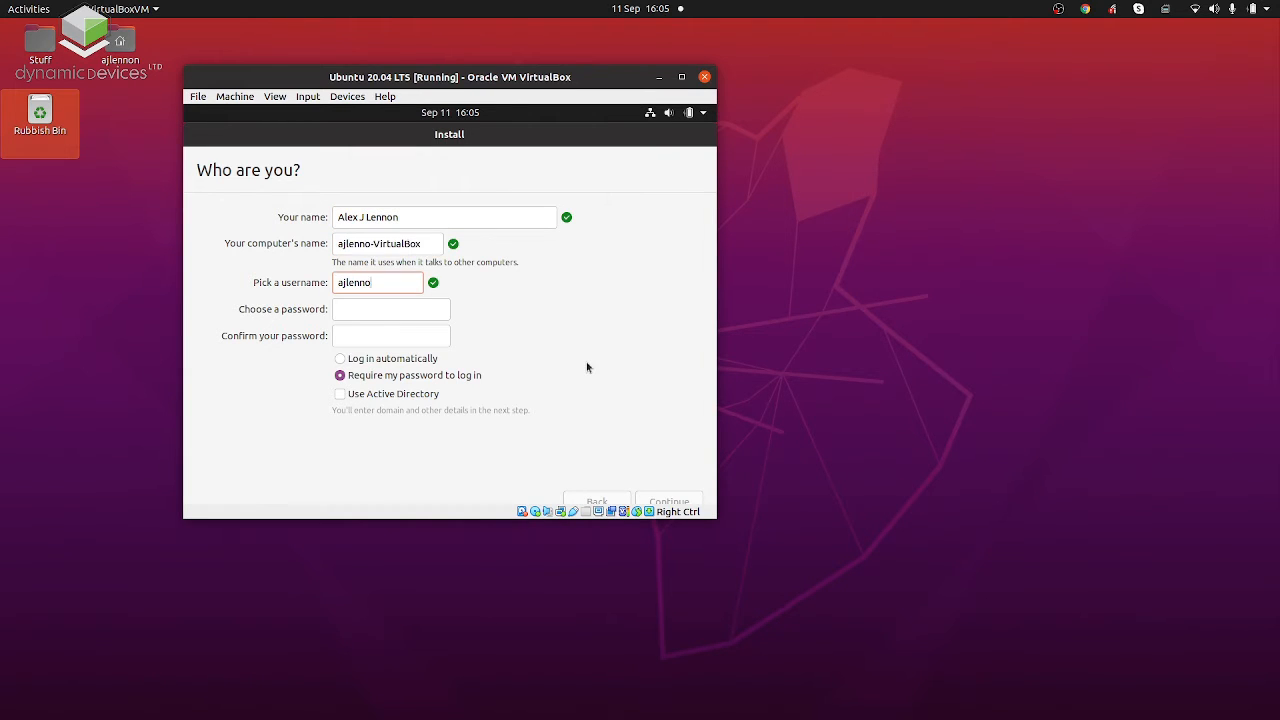
{"action": "type", "text": "n"}
Enter and confirm the account password, keep it required at login, and continue with the installation.
{"action": "key", "text": "Tab"}
{"action": "type", "text": "•••••••"}
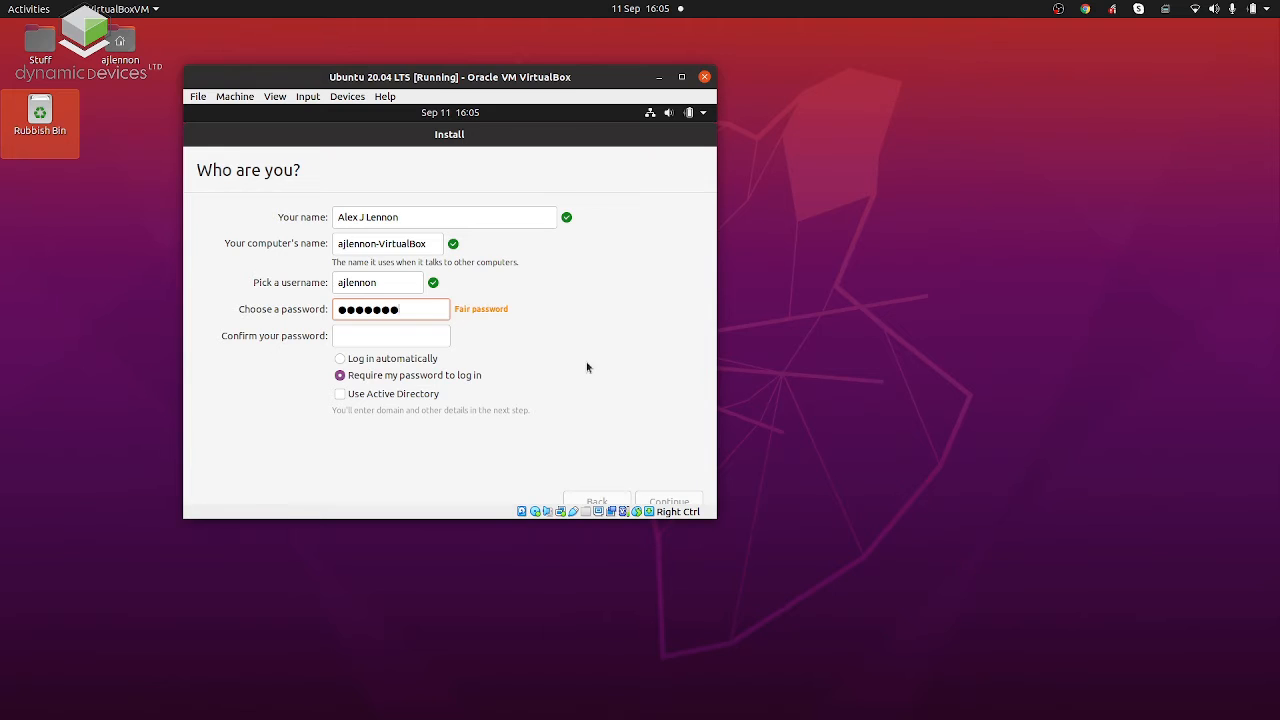
{"action": "type", "text": "••••••"}
{"action": "key", "text": "Tab"}
{"action": "type", "text": "••••••"}
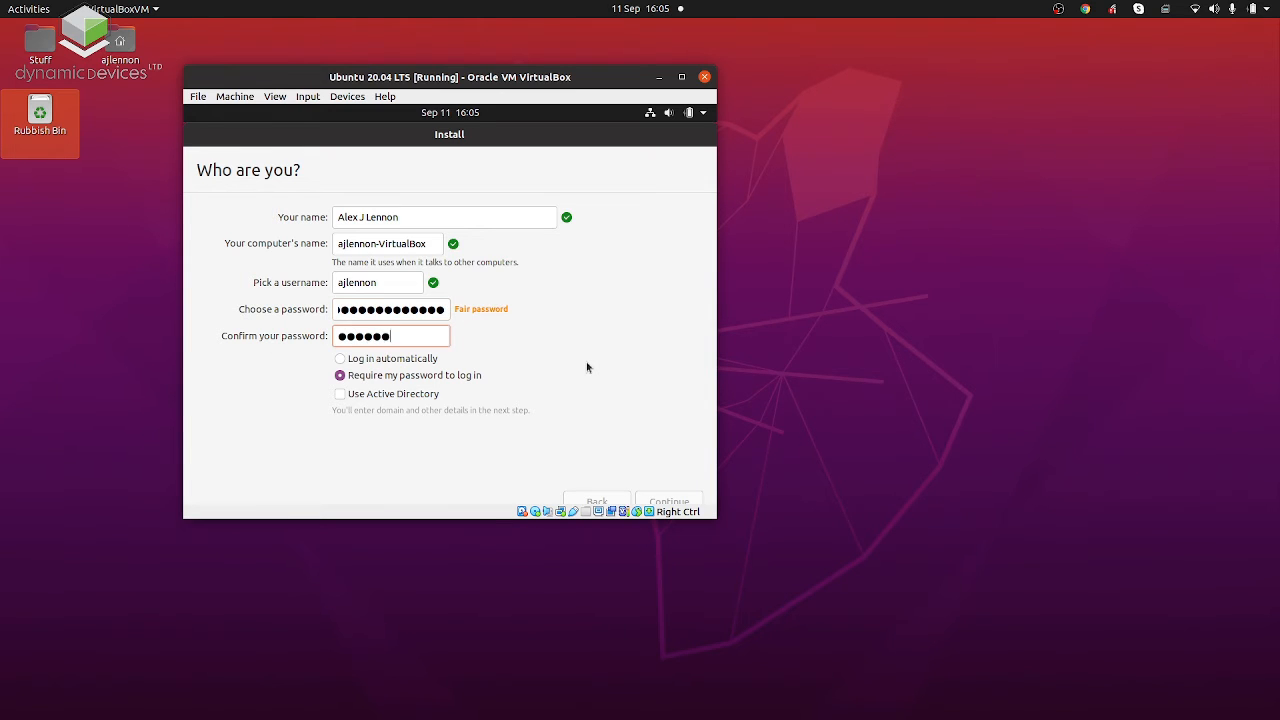
{"action": "type", "text": "•••••••"}
{"action": "key", "text": "Tab"}
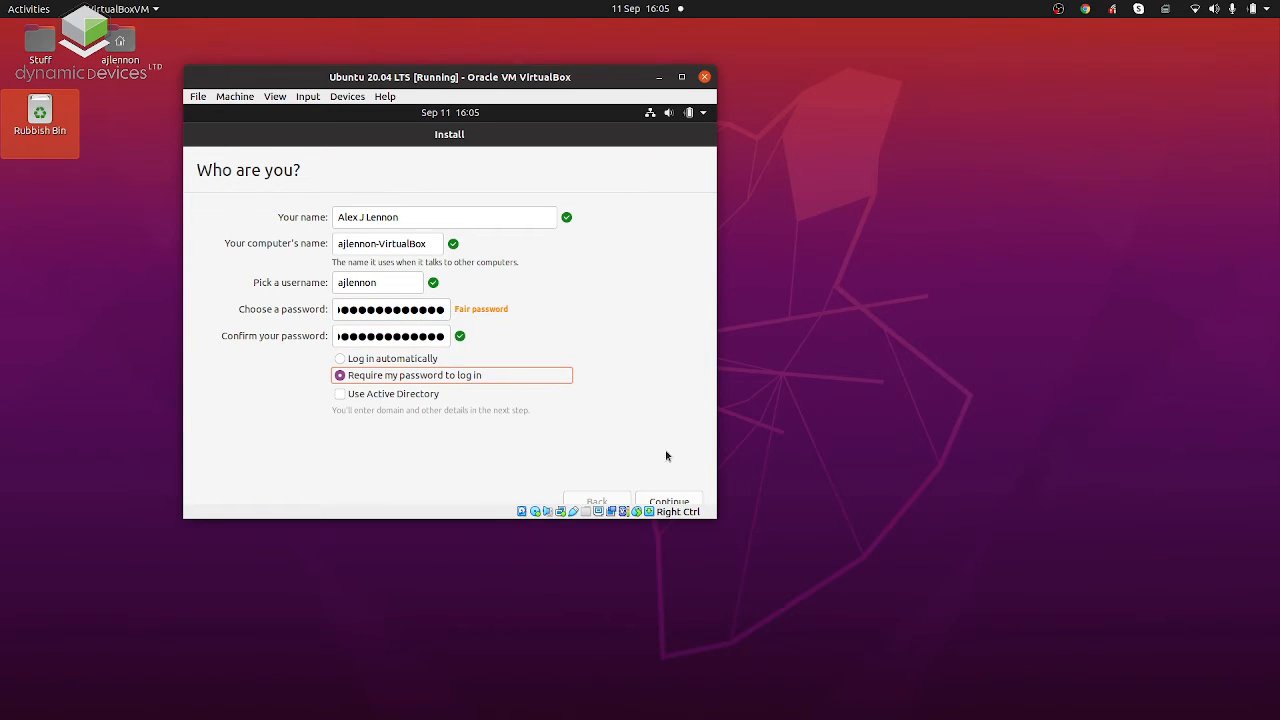
{"action": "left_click", "coordinate": [668, 501]}
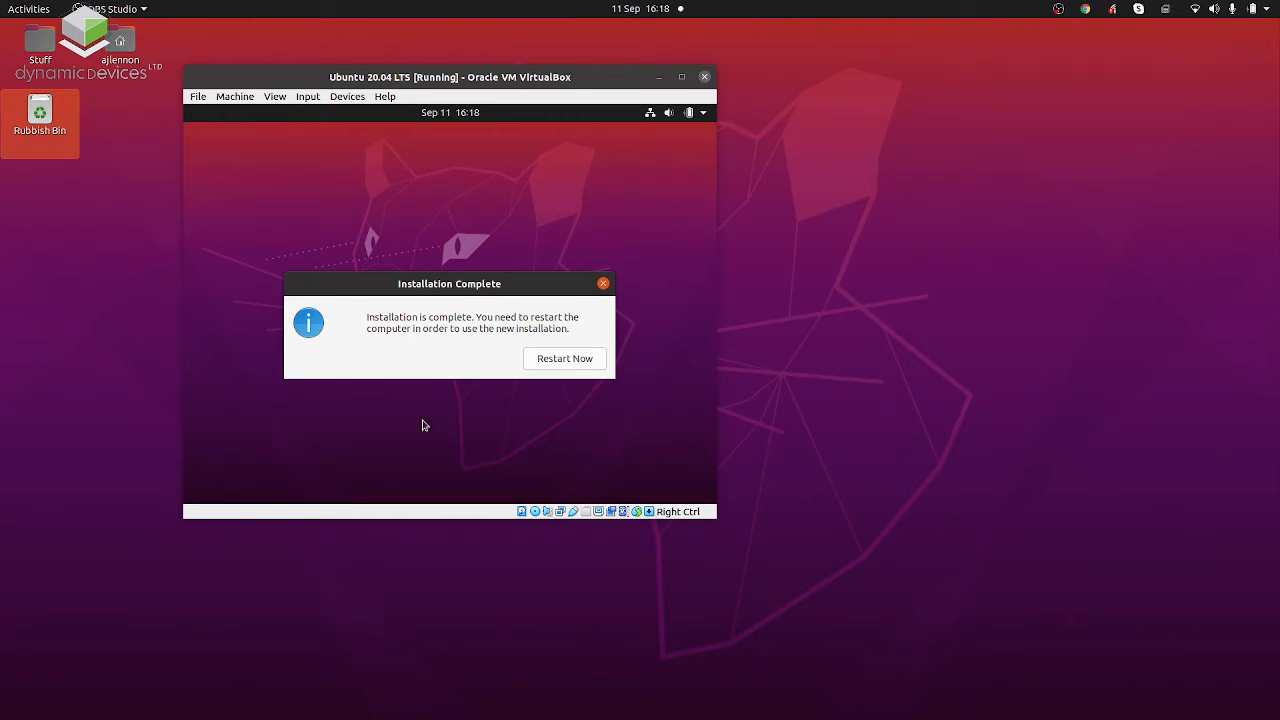
Restart into the new installation, checking the optical drive in the machine's storage settings for the installation disc before continuing the reboot.
{"action": "left_click", "coordinate": [548, 362]}
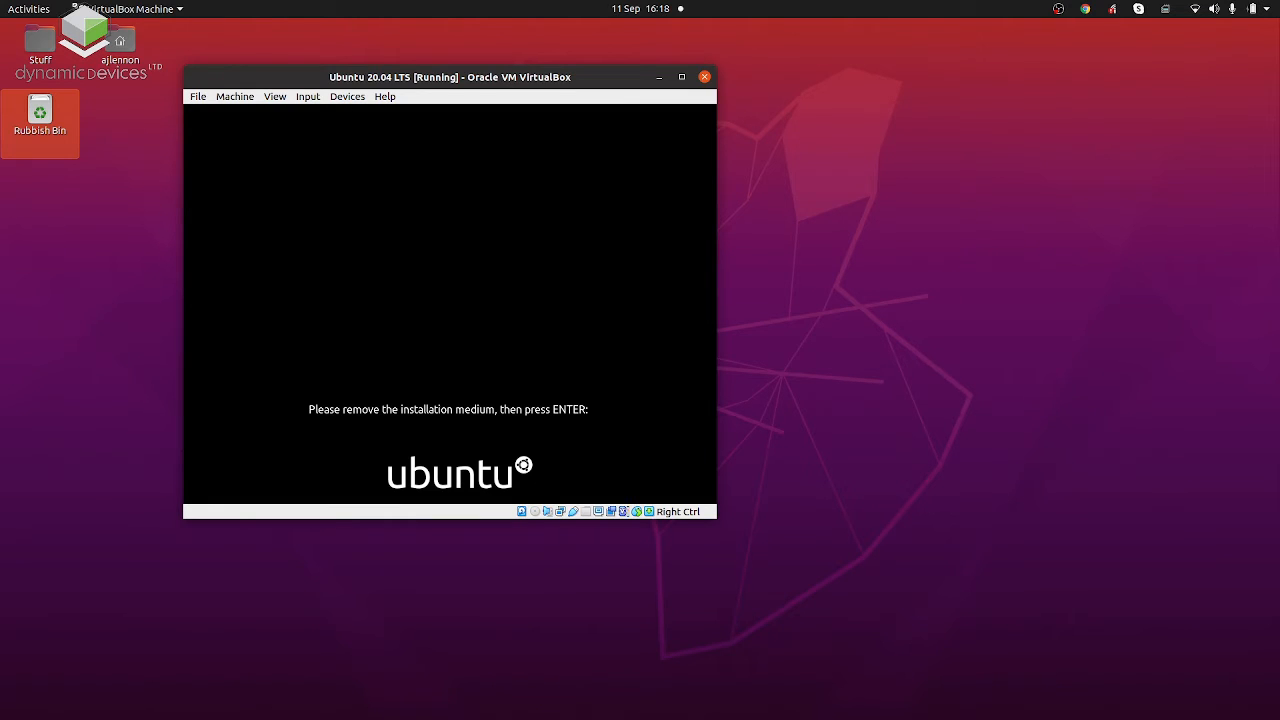
{"action": "left_click", "coordinate": [242, 97]}
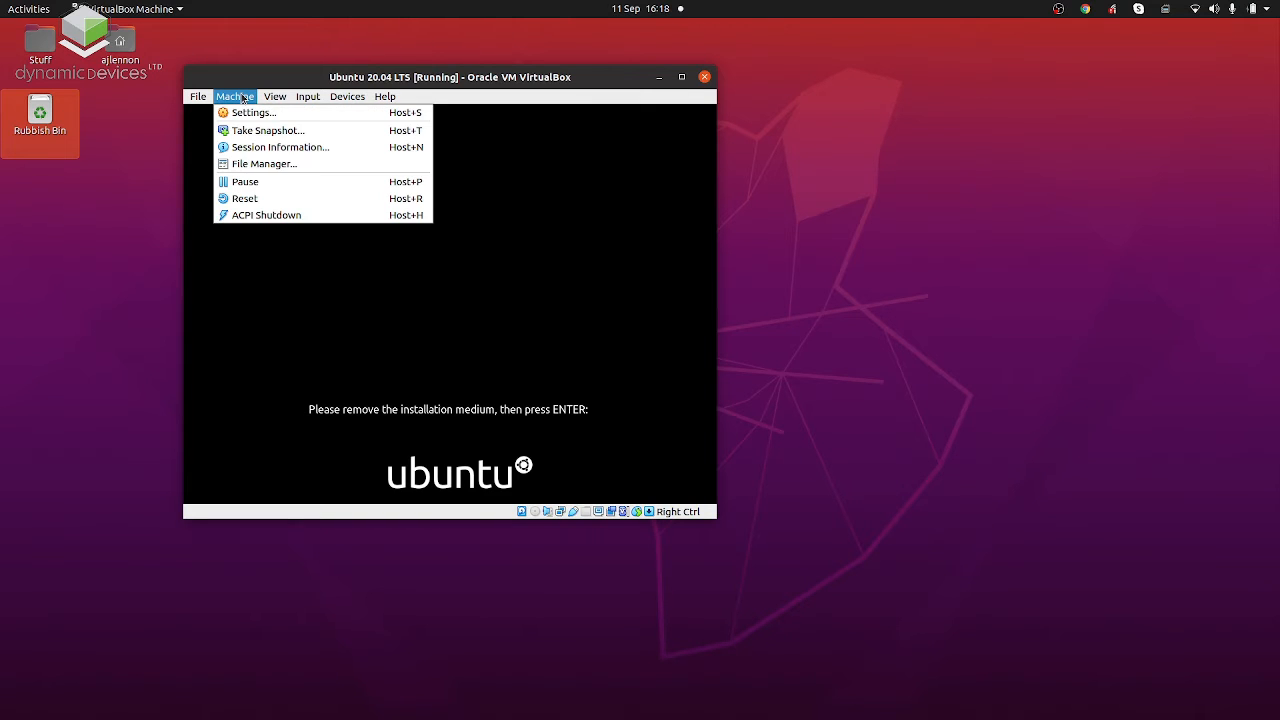
{"action": "left_click", "coordinate": [252, 111]}
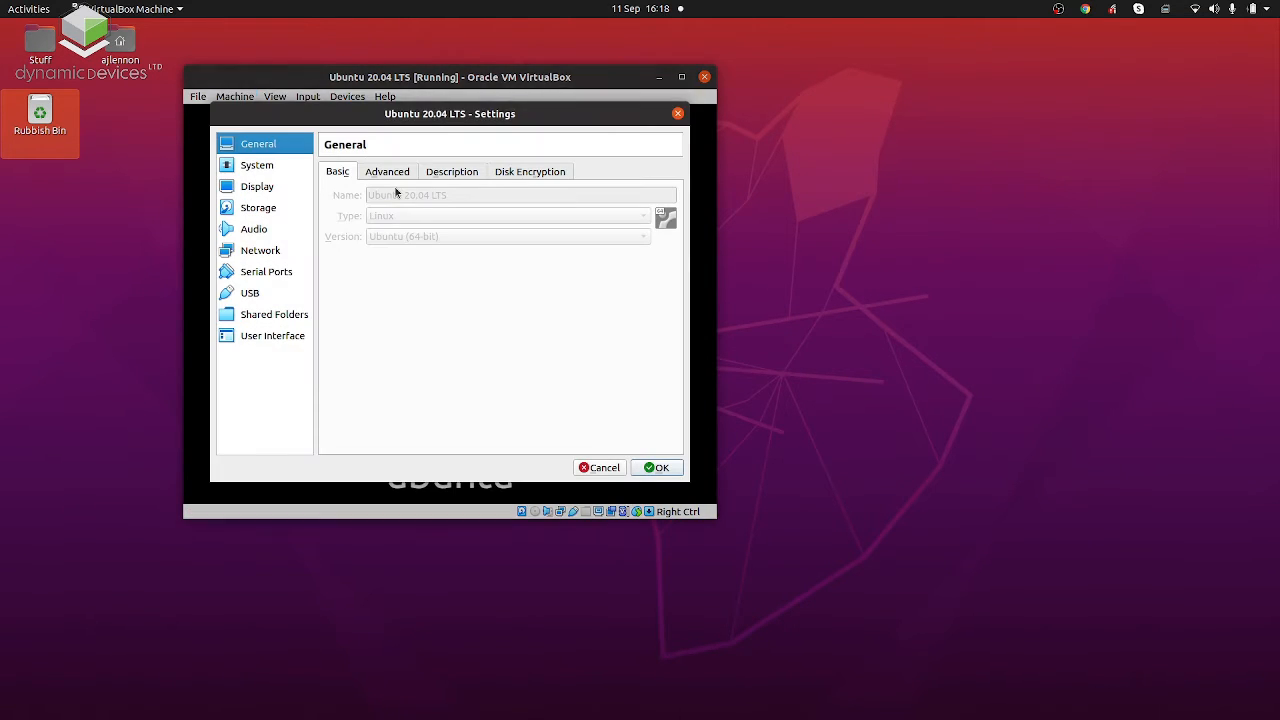
{"action": "left_click", "coordinate": [262, 211]}
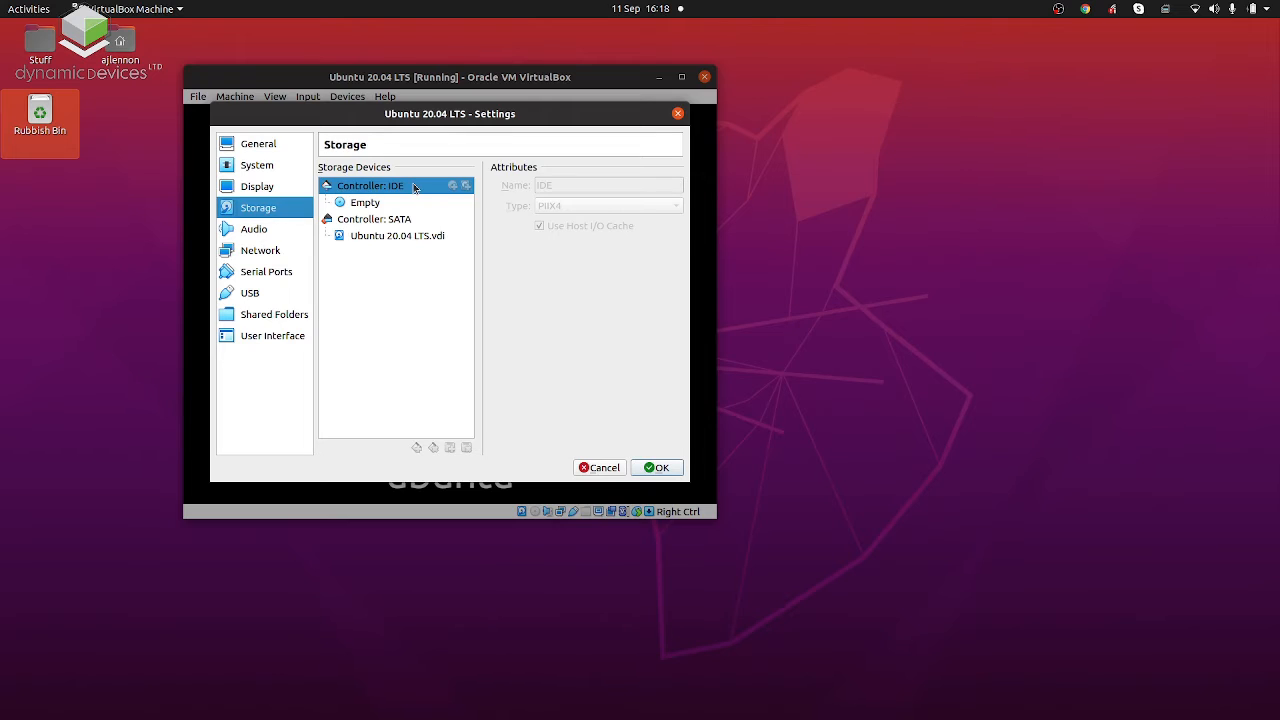
{"action": "left_click_drag", "start_coordinate": [408, 204], "coordinate": [446, 211]}
{"action": "left_click_drag", "start_coordinate": [478, 220], "coordinate": [611, 469]}
{"action": "left_click", "coordinate": [656, 468]}
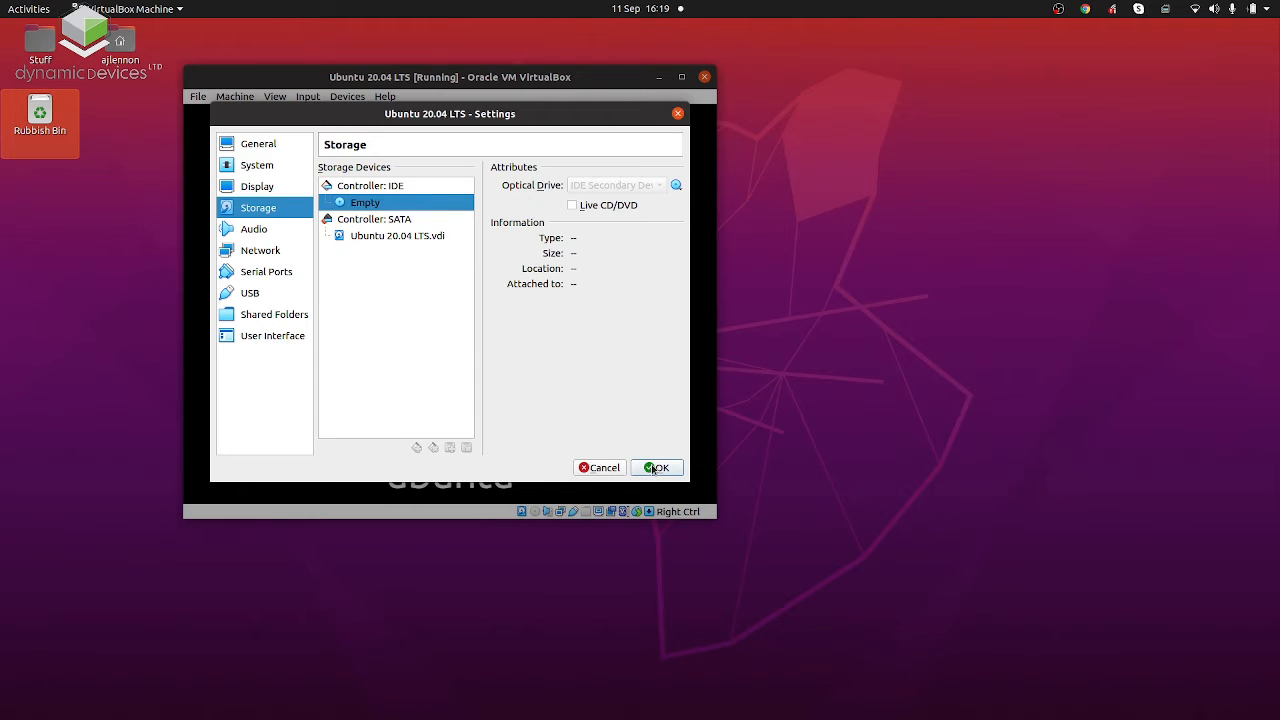
{"action": "key", "text": "Return"}
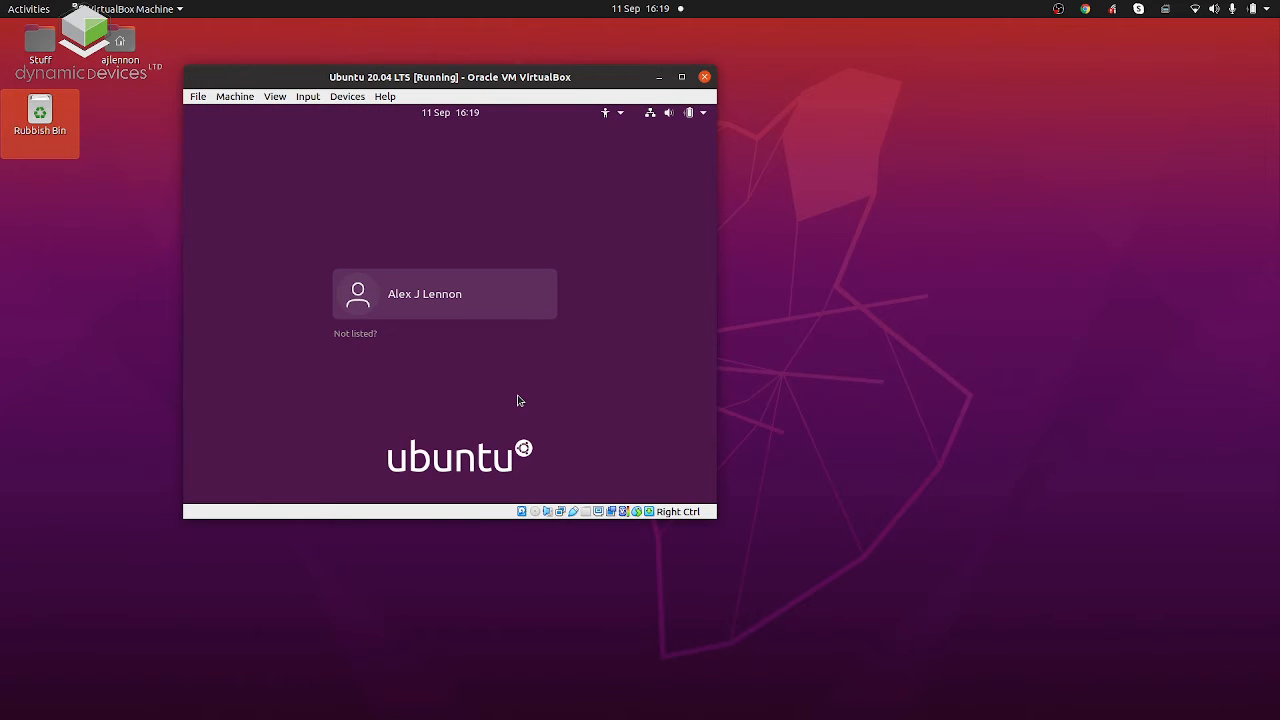
Log in to the newly installed Ubuntu system by selecting the user account and entering its password.
{"action": "left_click", "coordinate": [473, 297]}
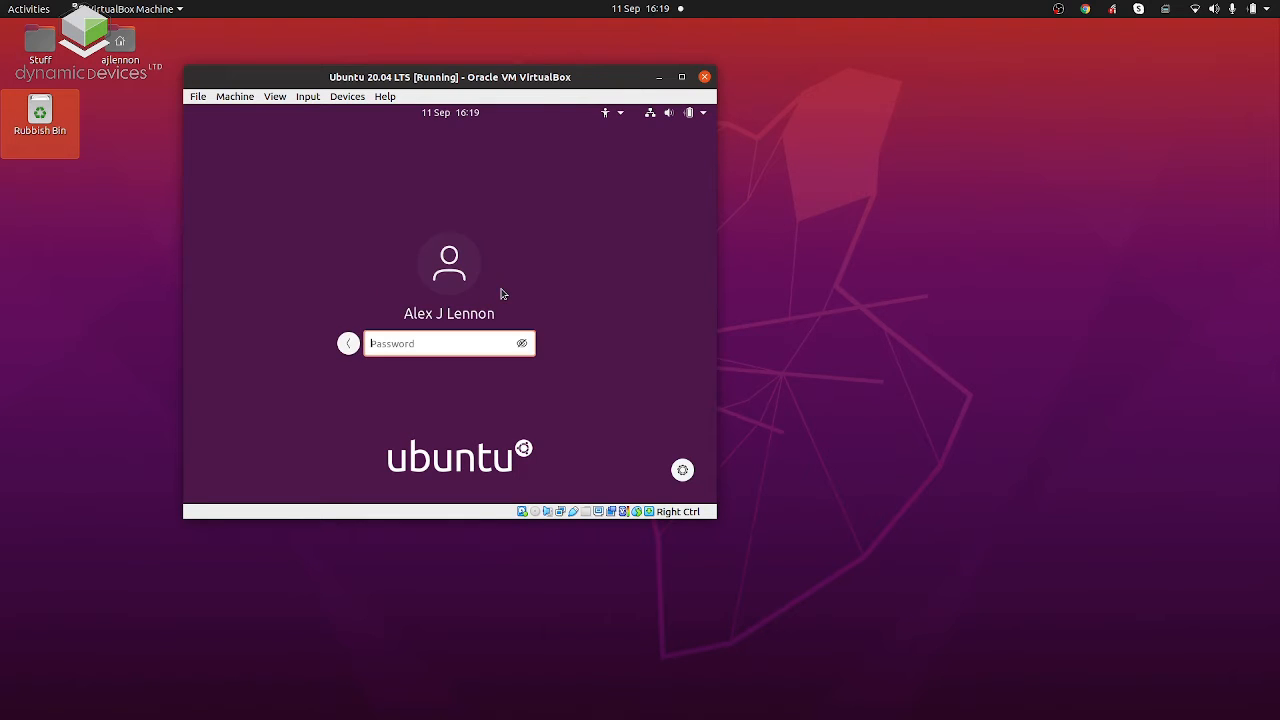
{"action": "type", "text": "*************"}
{"action": "key", "text": "Return"}
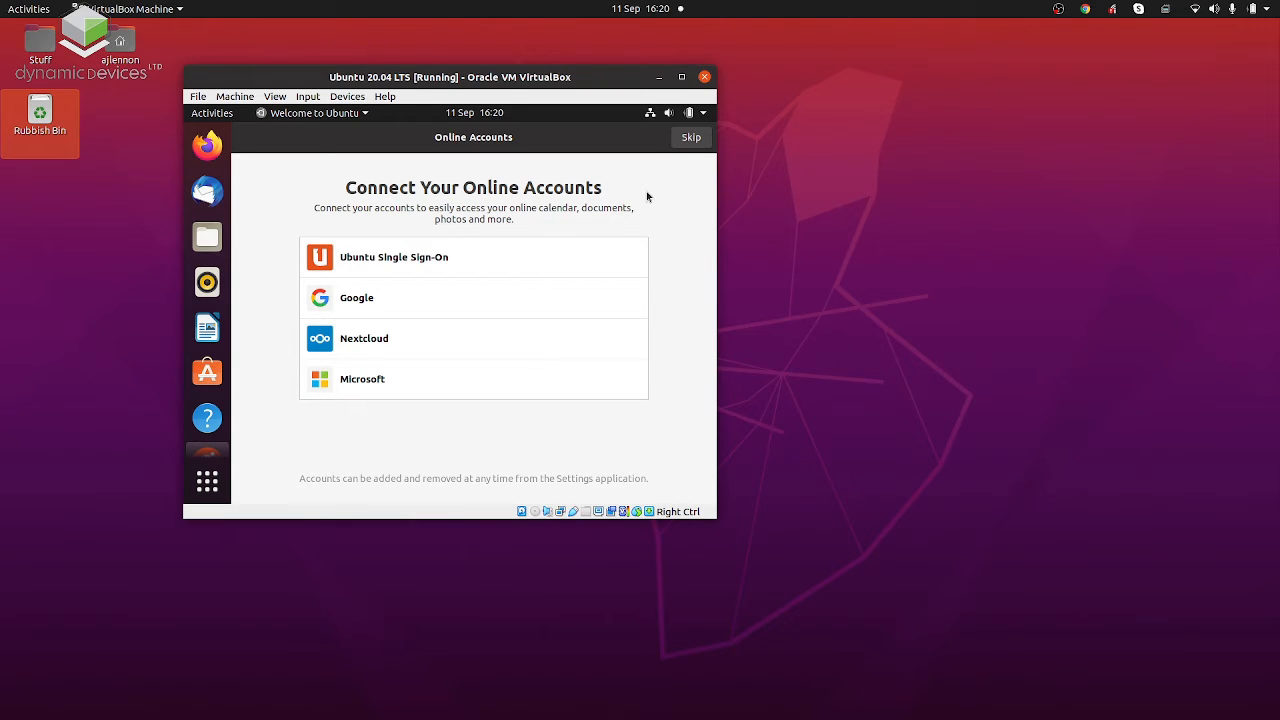
Complete Ubuntu's welcome setup, skipping online accounts and Livepatch, agreeing to send system info, and leaving Location Services off.
{"action": "left_click", "coordinate": [680, 139]}
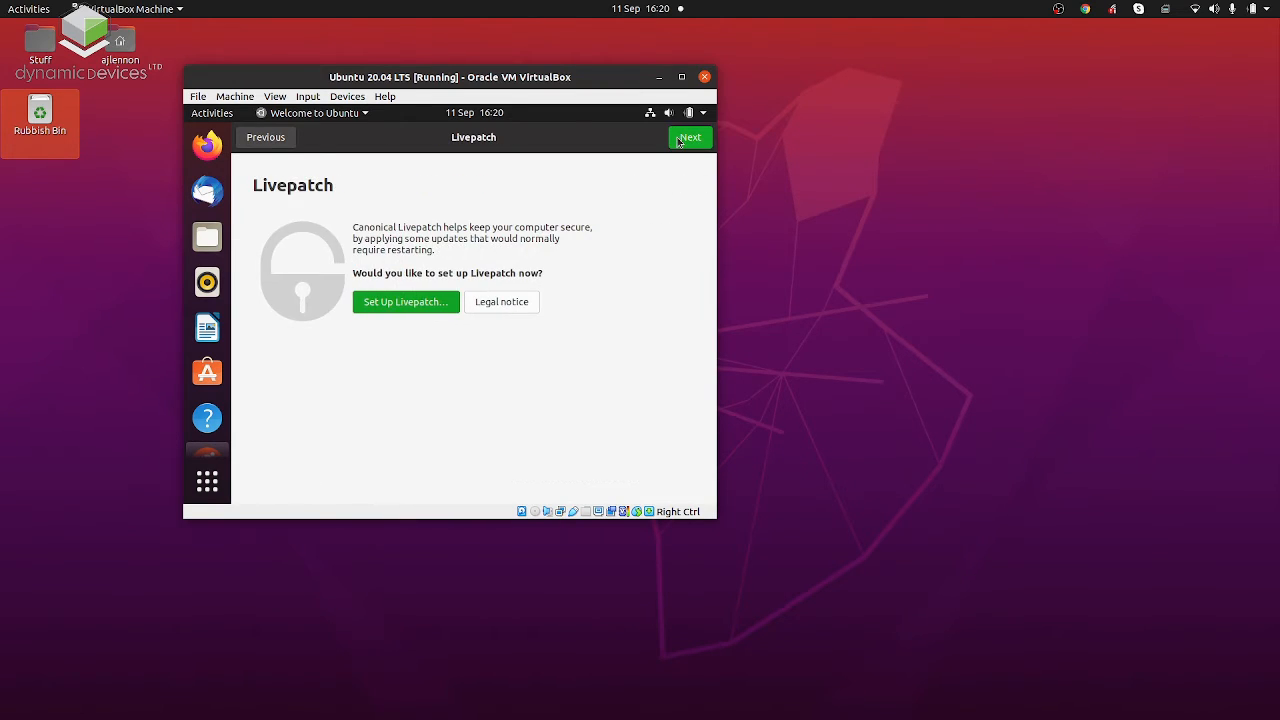
{"action": "left_click", "coordinate": [679, 141]}
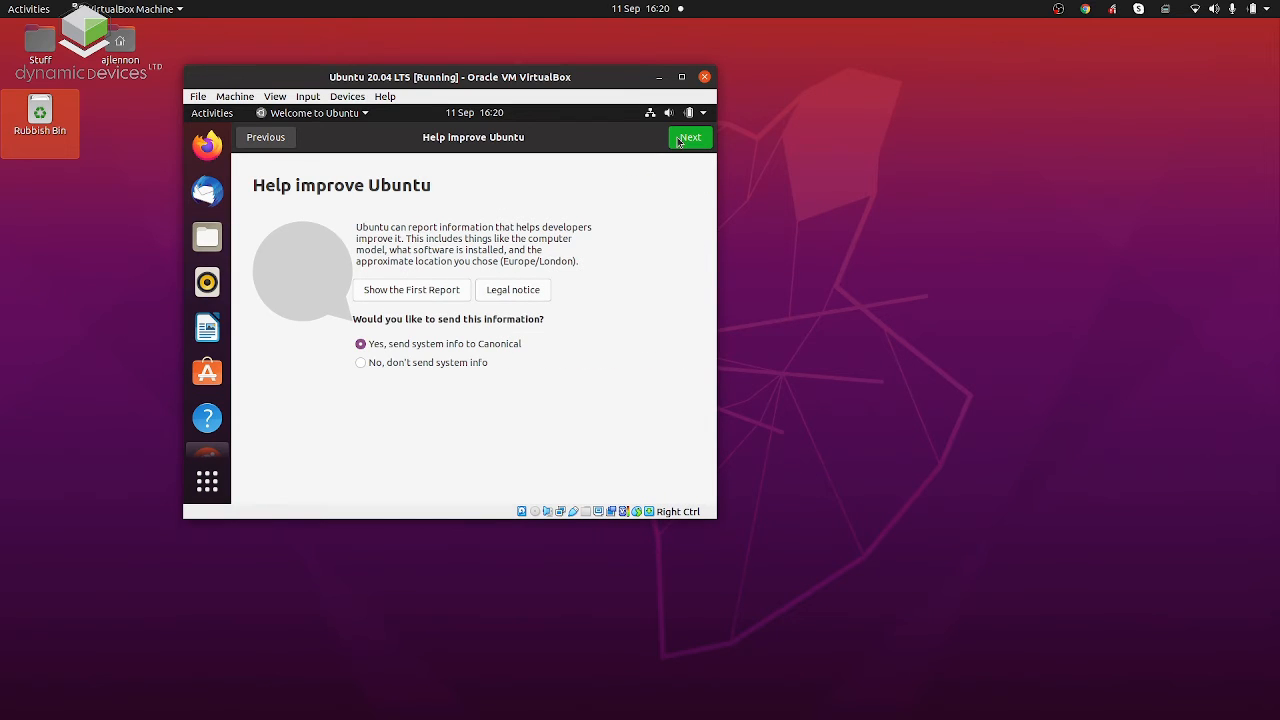
{"action": "left_click", "coordinate": [679, 141]}
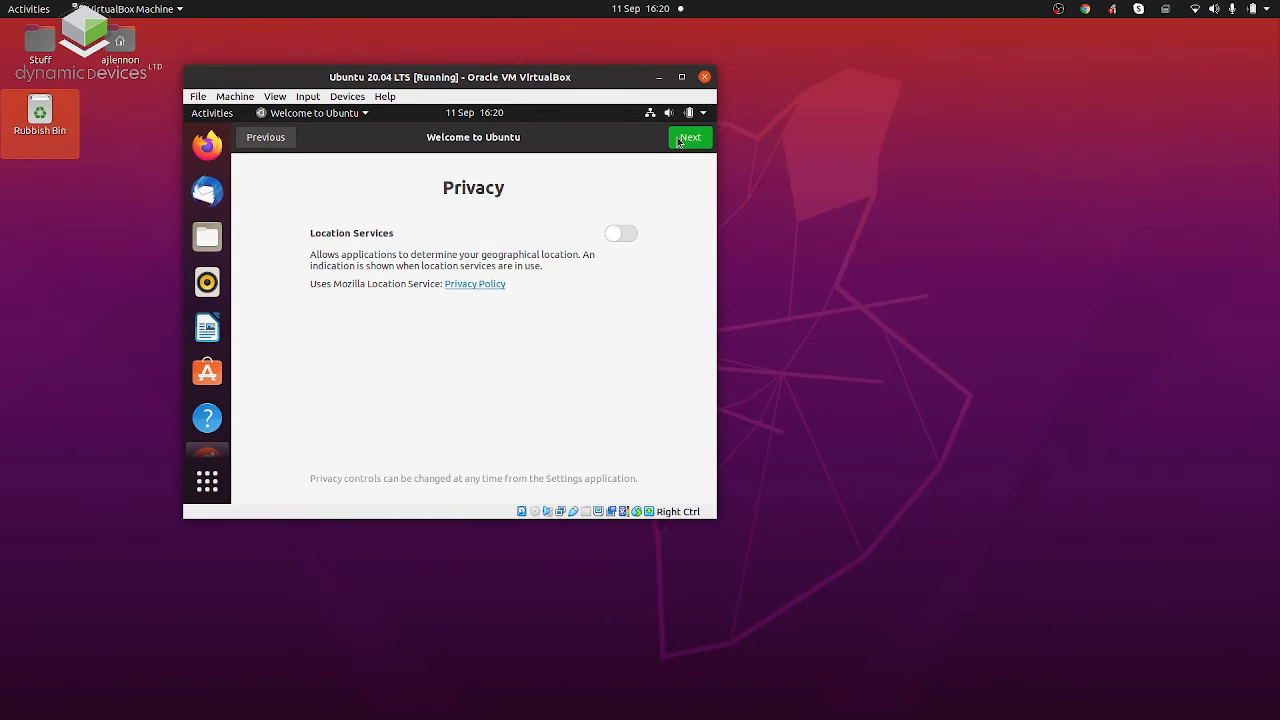
{"action": "left_click", "coordinate": [679, 141]}
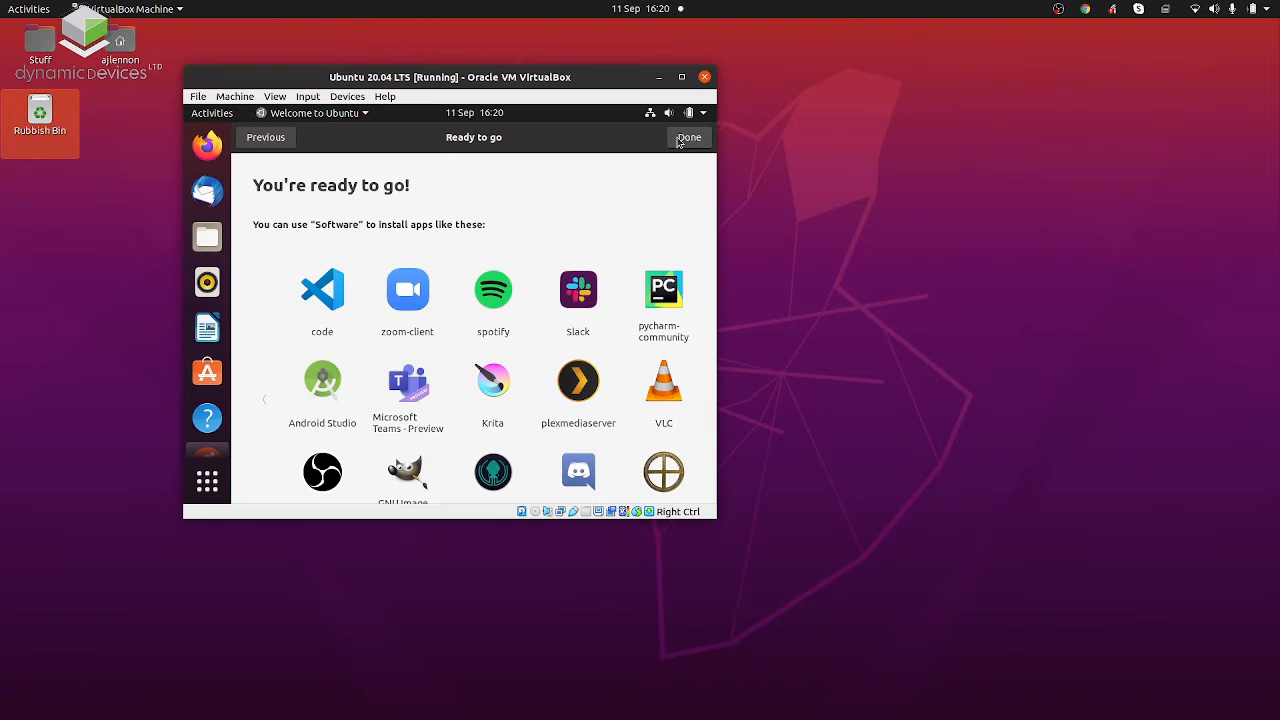
{"action": "left_click", "coordinate": [689, 138]}
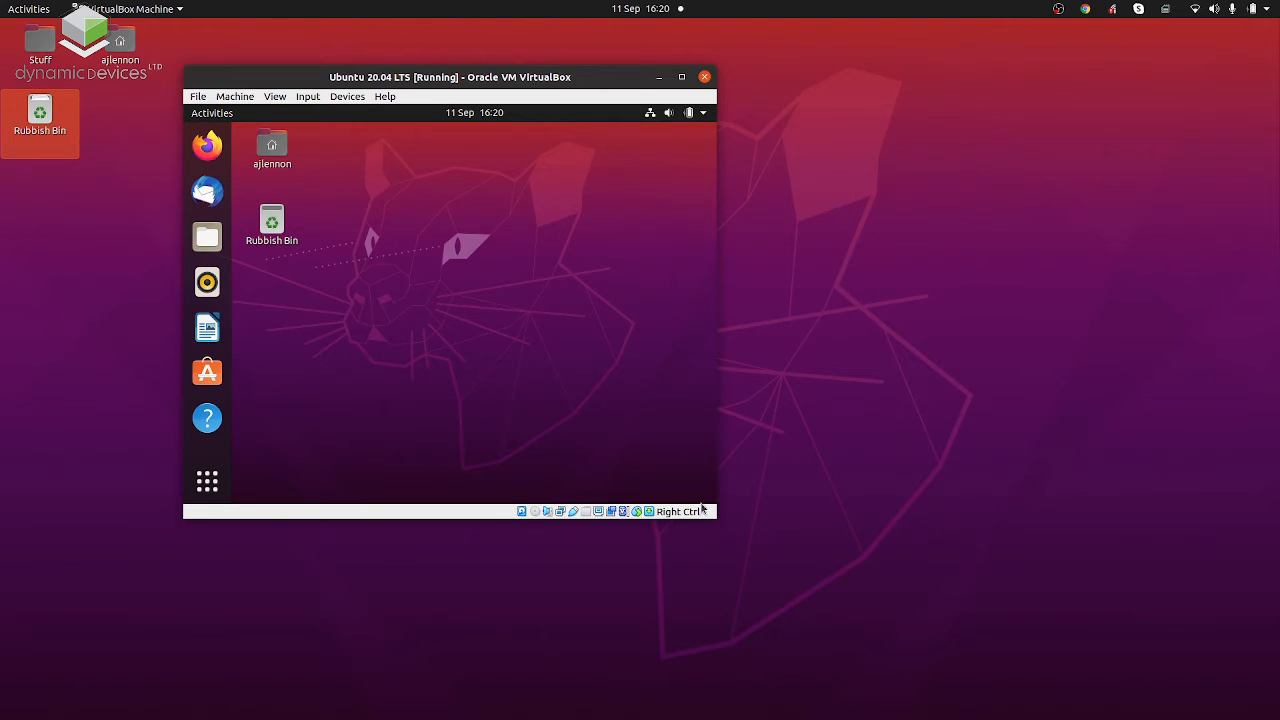
Enlarge the virtual machine window and postpone the offered software updates with a later reminder.
{"action": "left_click_drag", "start_coordinate": [709, 520], "coordinate": [1088, 657]}
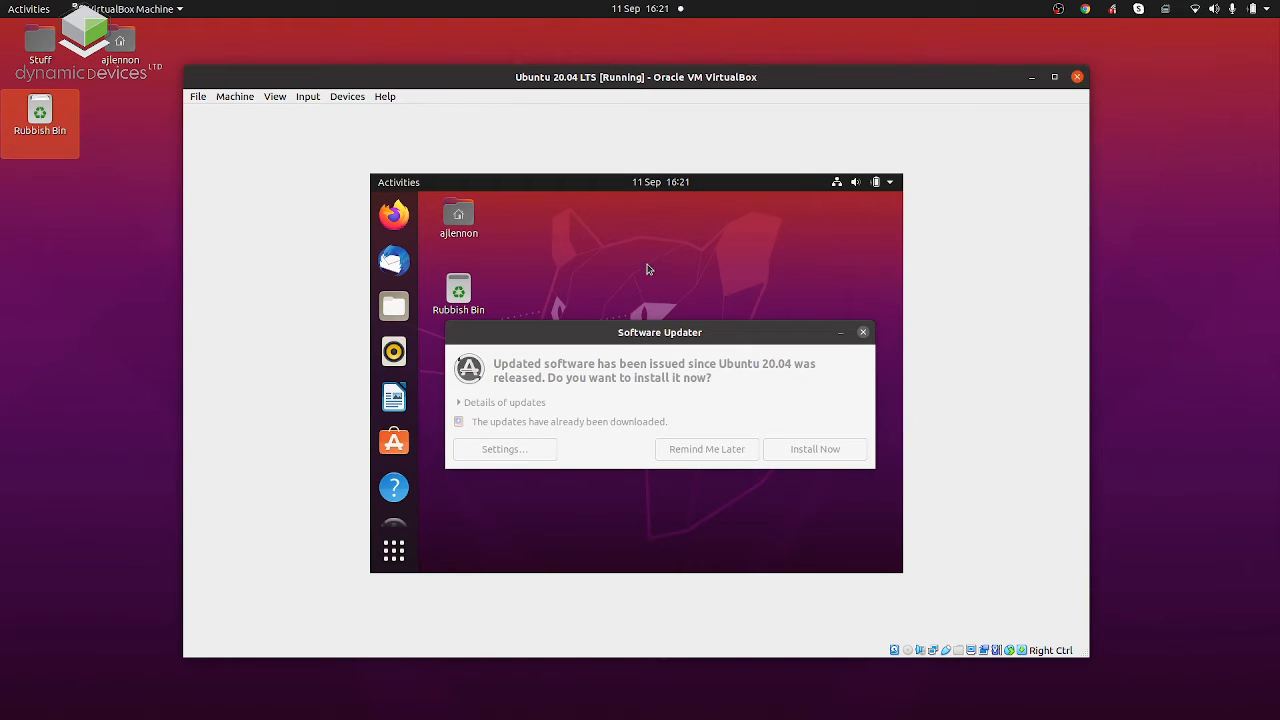
{"action": "left_click", "coordinate": [636, 333]}
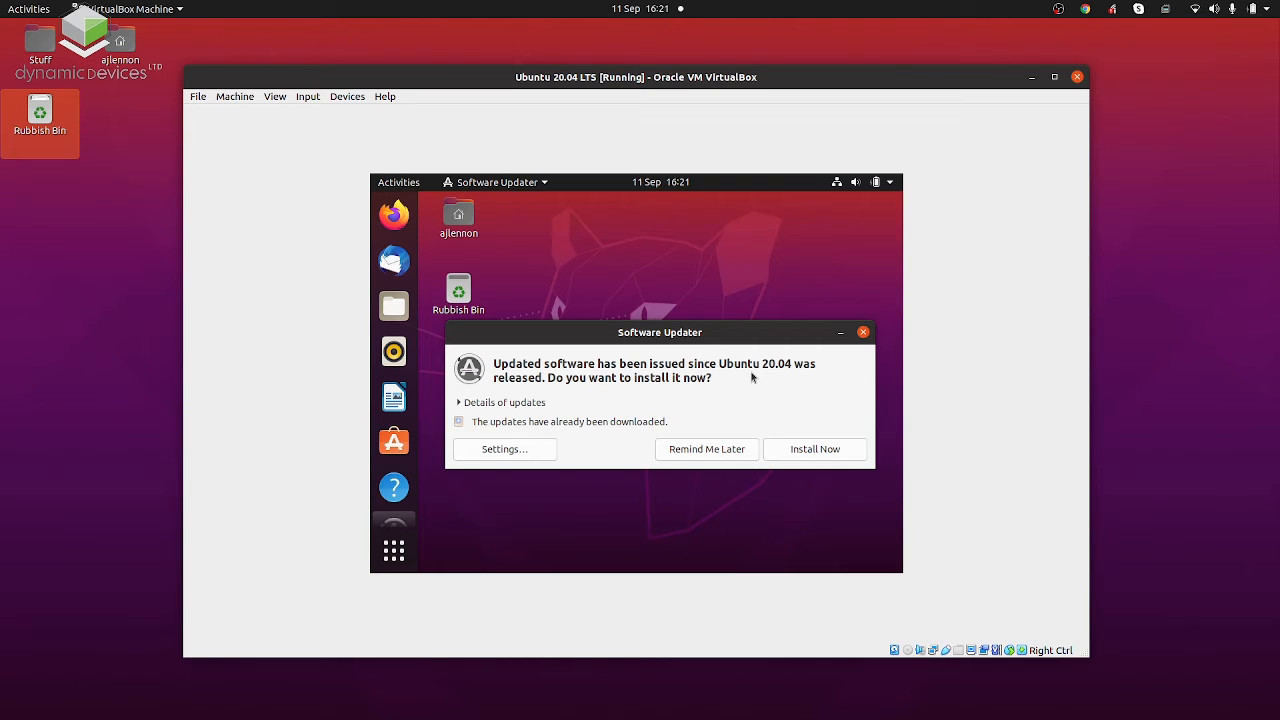
{"action": "left_click", "coordinate": [698, 456]}
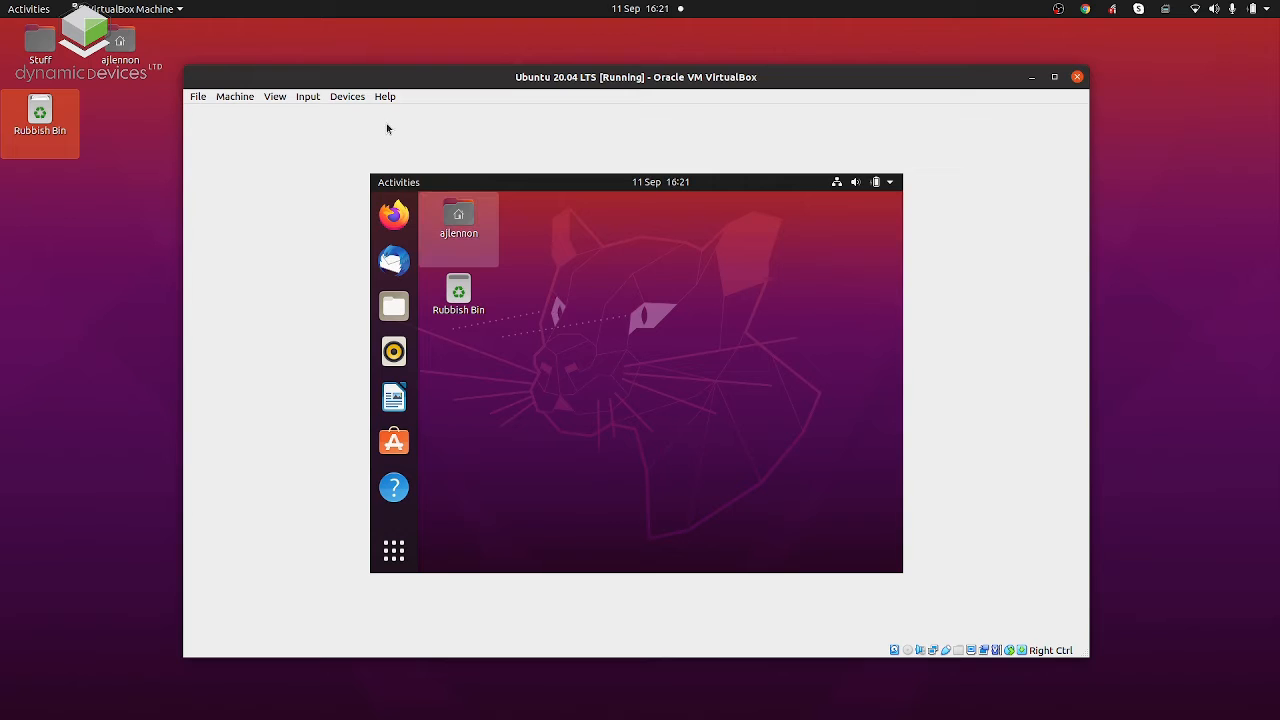
Insert the Guest Additions CD image into the running machine's virtual optical drive.
{"action": "left_click", "coordinate": [345, 97]}
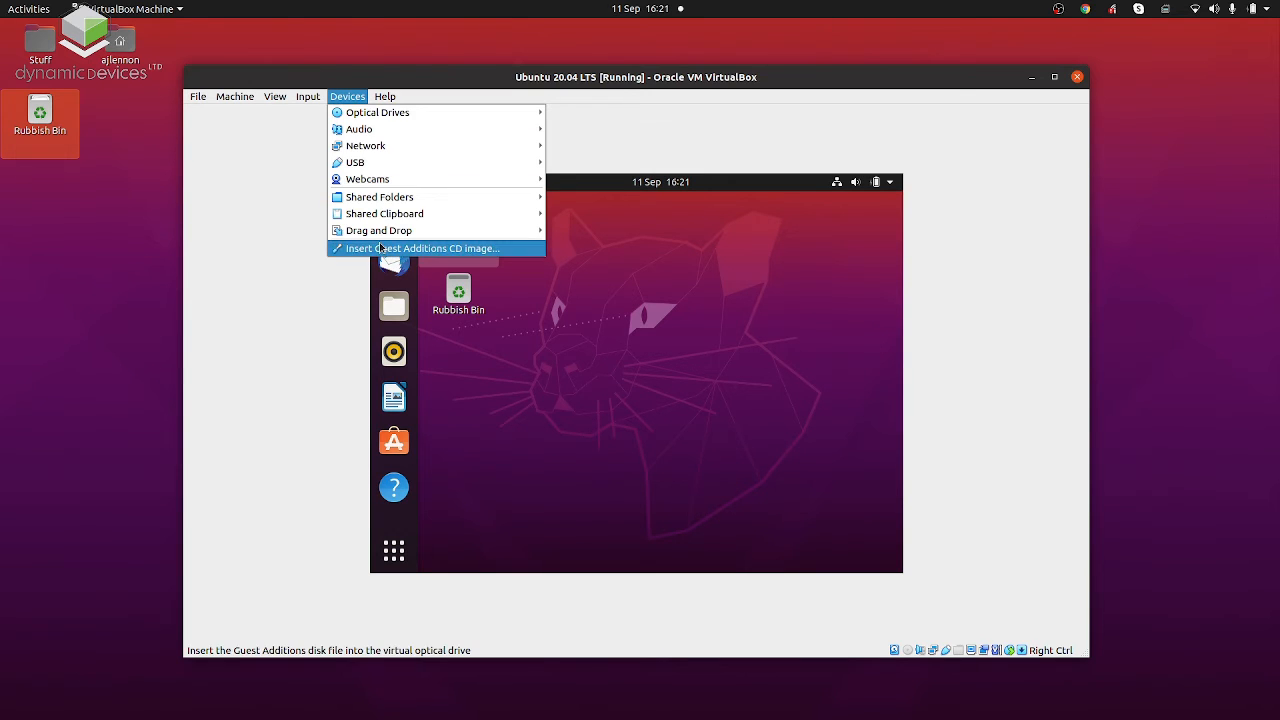
{"action": "left_click", "coordinate": [492, 252]}
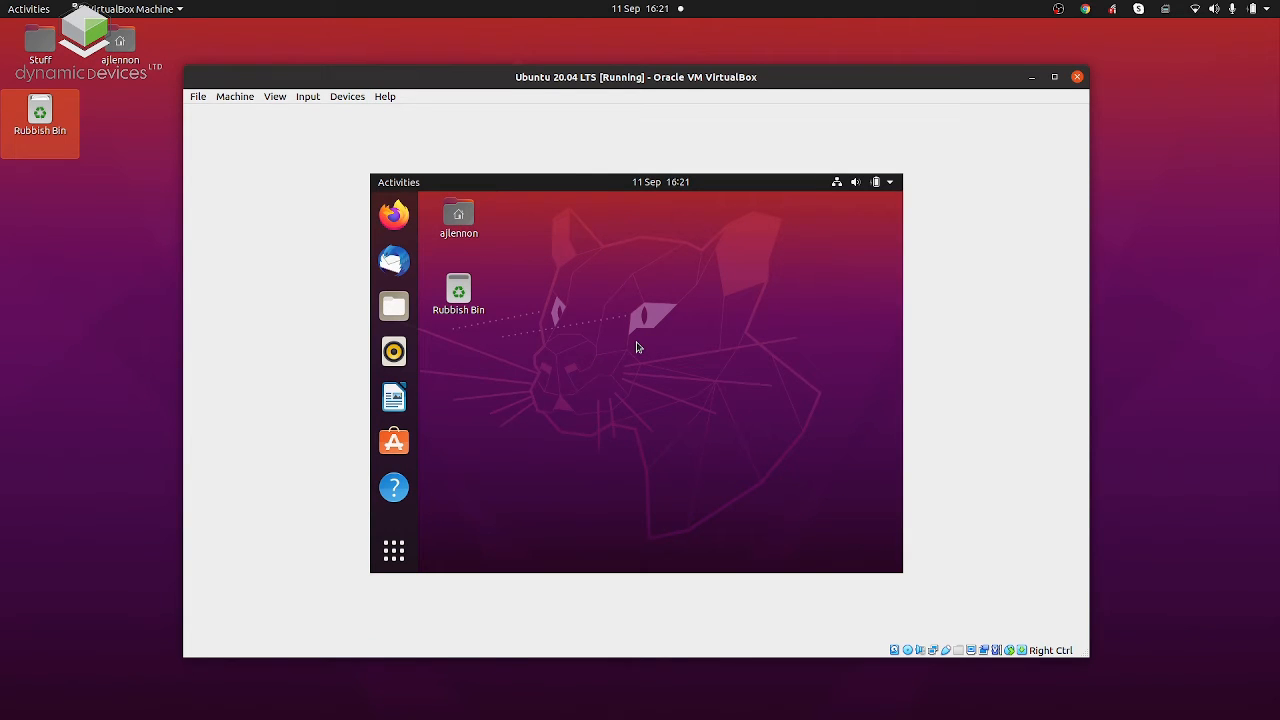
{"action": "left_click", "coordinate": [348, 97]}
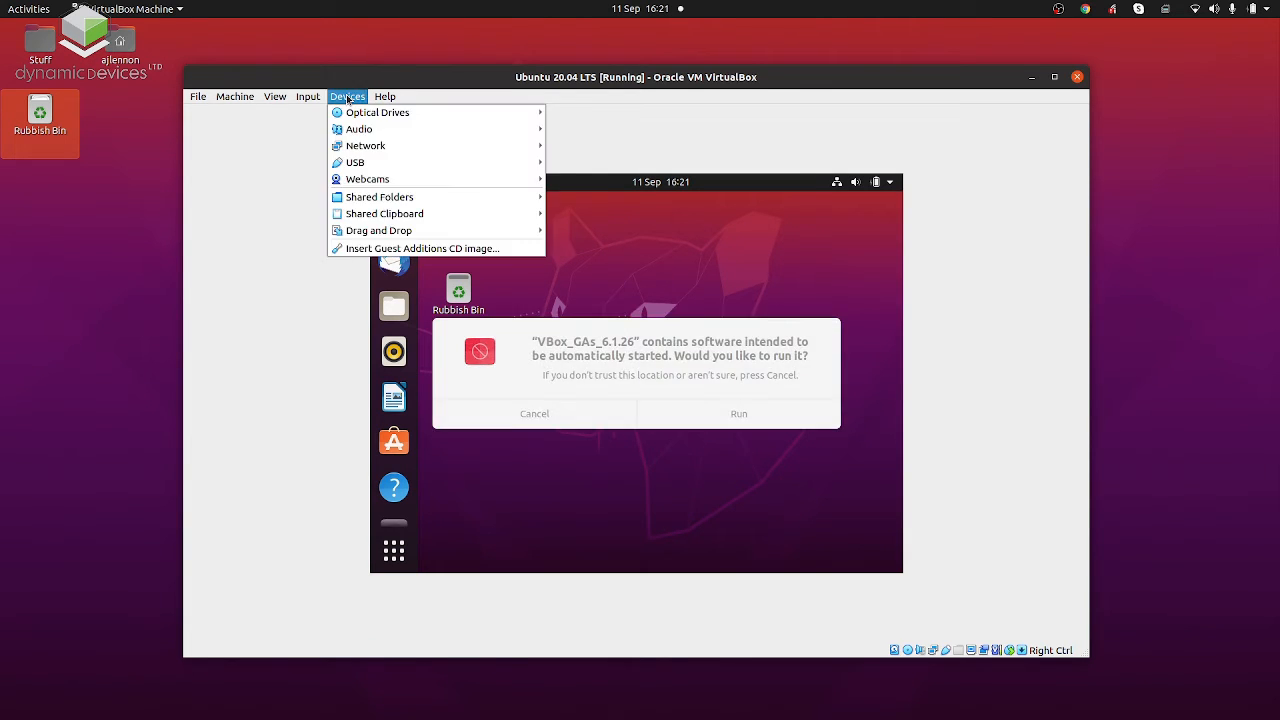
{"action": "left_click", "coordinate": [621, 148]}
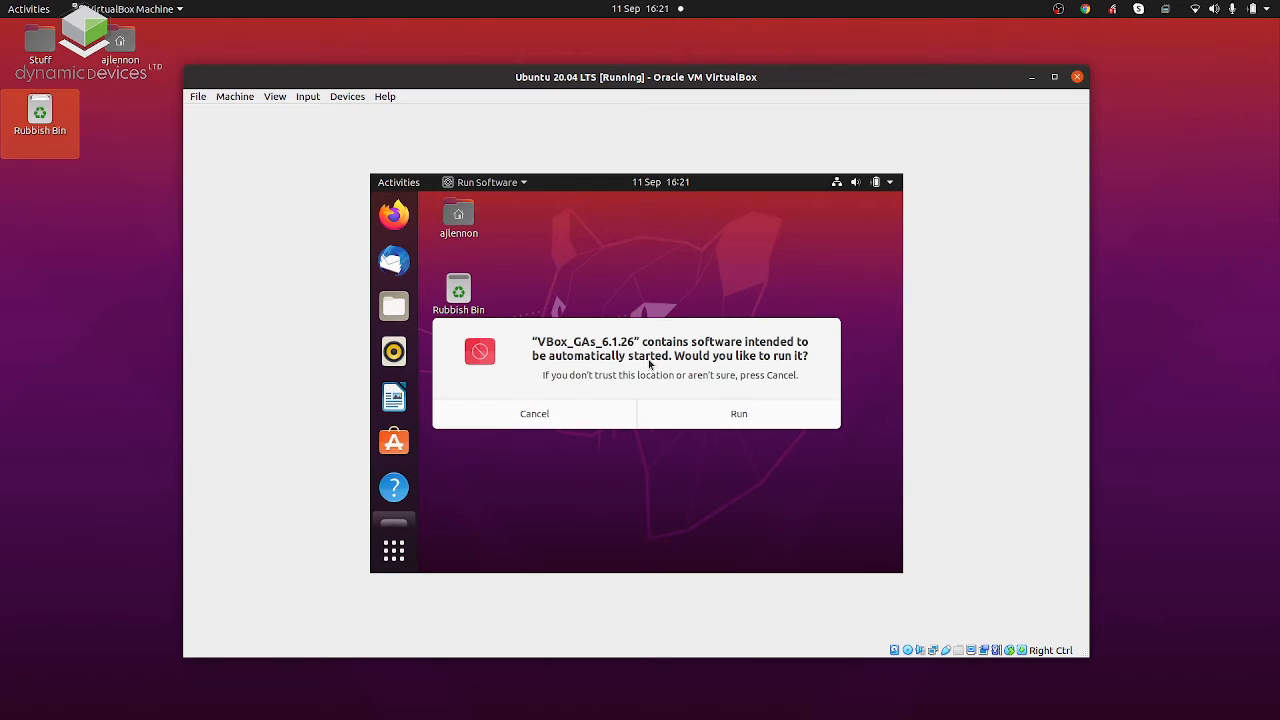
Check the machine's storage settings for VBoxGuestAdditions.iso under the IDE controller, and leave the settings without saving changes.
{"action": "left_click", "coordinate": [350, 97]}
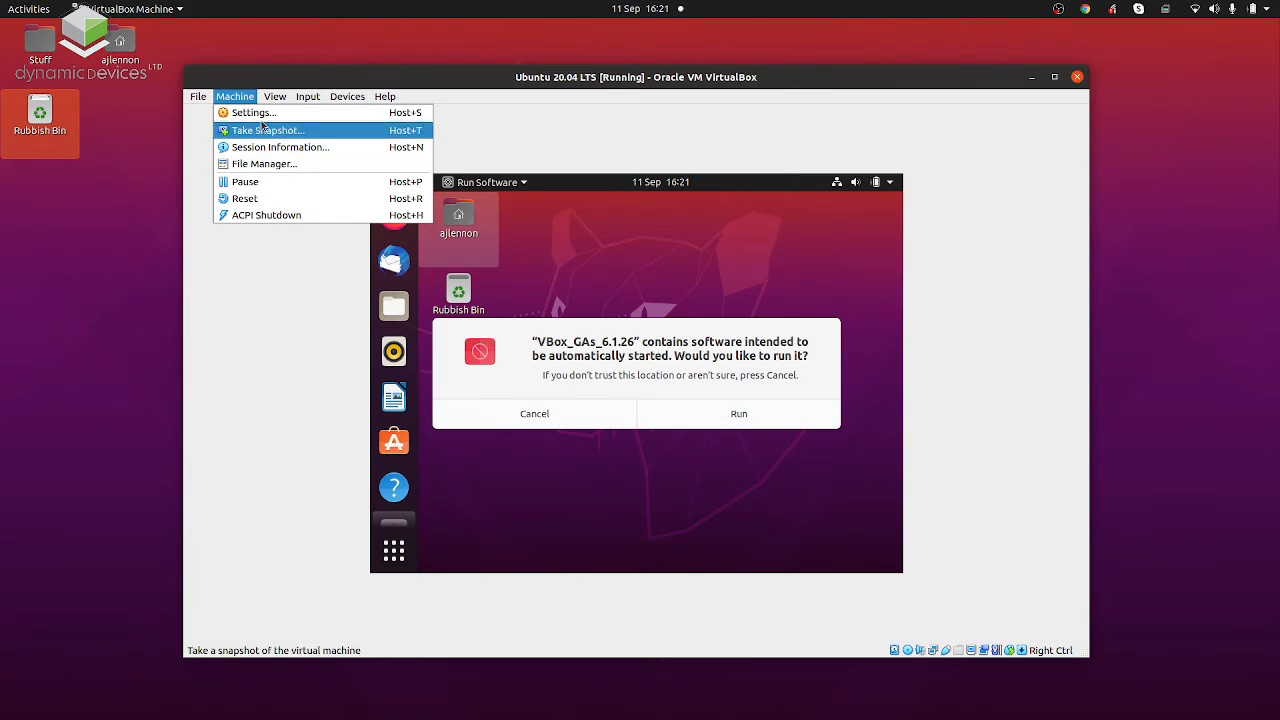
{"action": "left_click", "coordinate": [259, 118]}
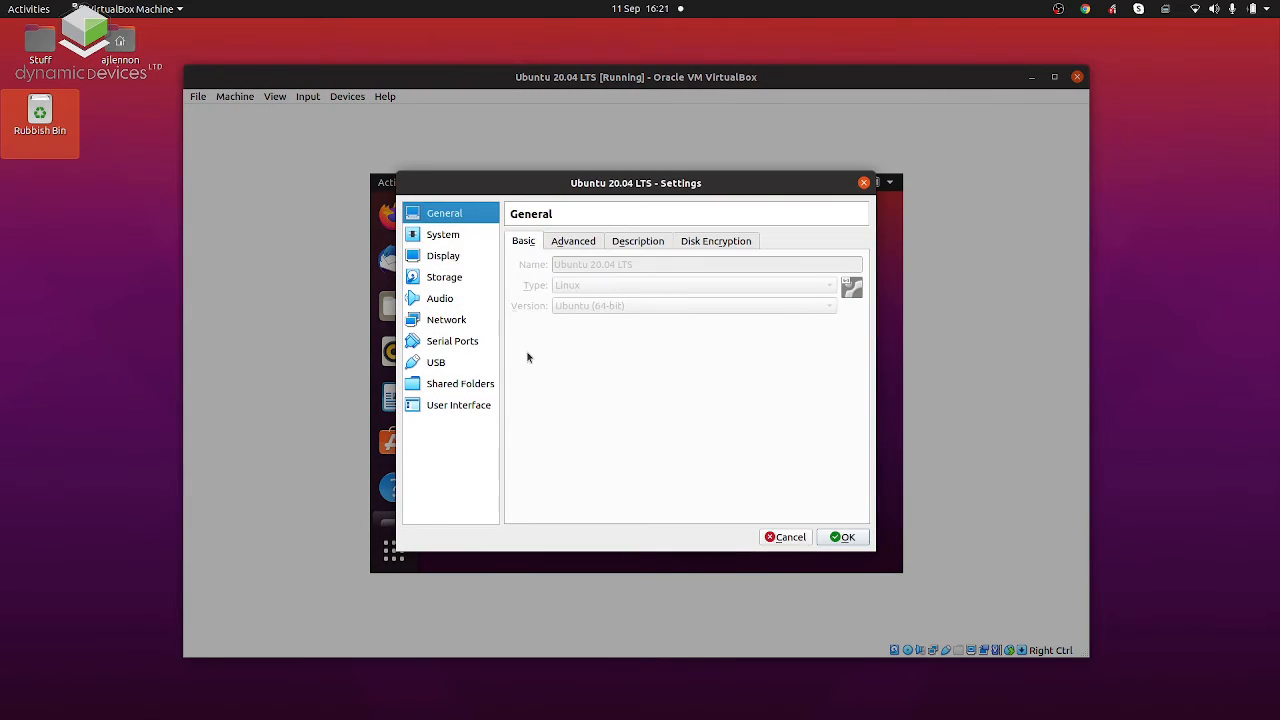
{"action": "left_click", "coordinate": [445, 279]}
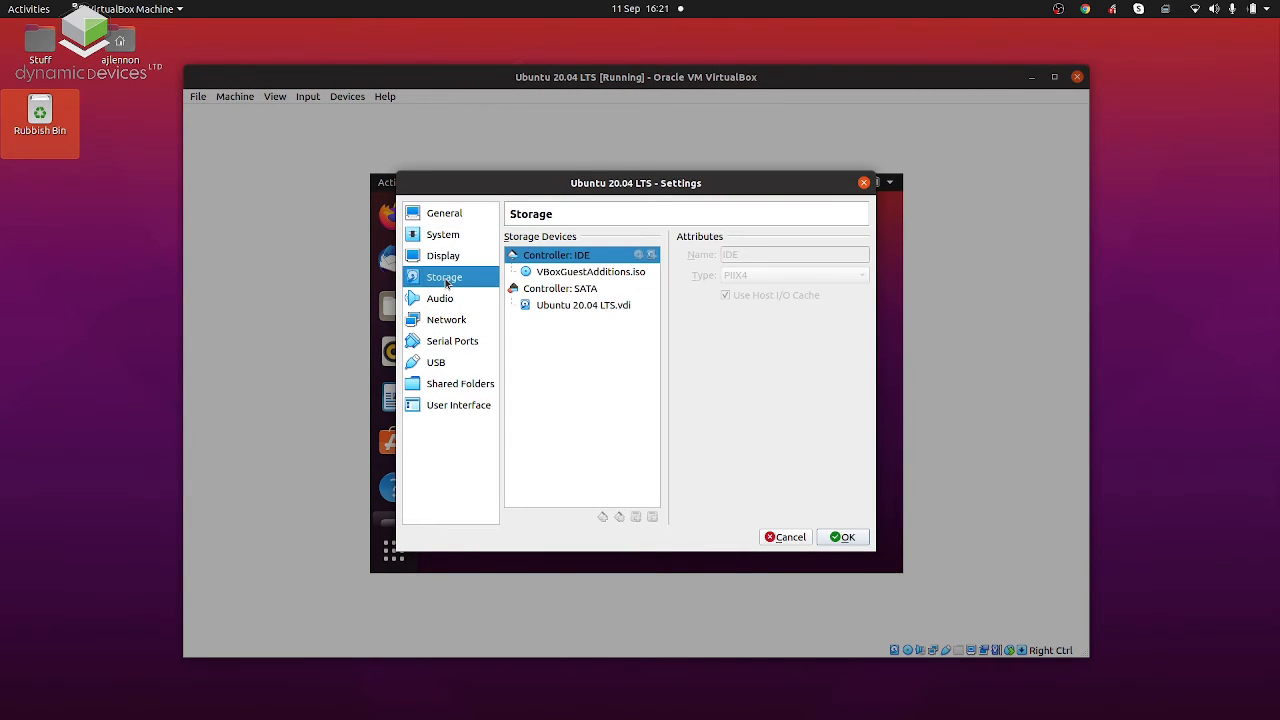
{"action": "left_click", "coordinate": [585, 272]}
{"action": "left_click_drag", "start_coordinate": [641, 275], "coordinate": [612, 440]}
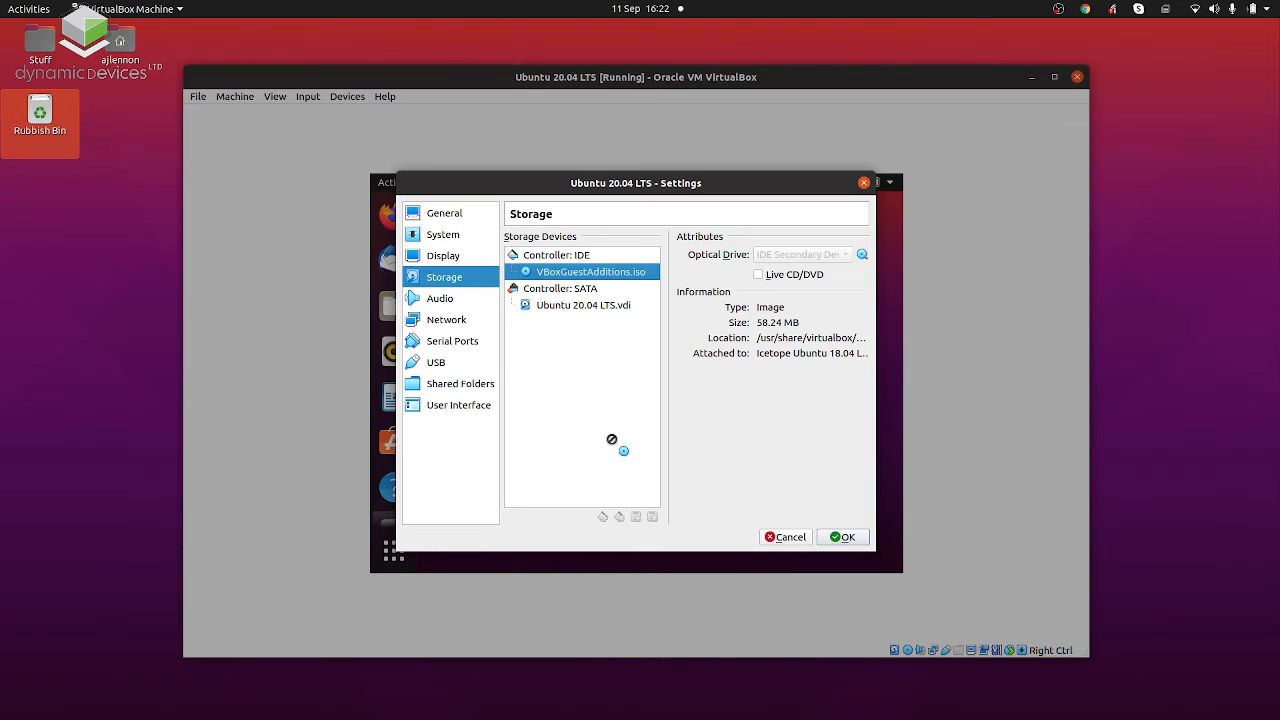
{"action": "left_click_drag", "start_coordinate": [612, 440], "coordinate": [611, 440]}
{"action": "left_click", "coordinate": [785, 539]}
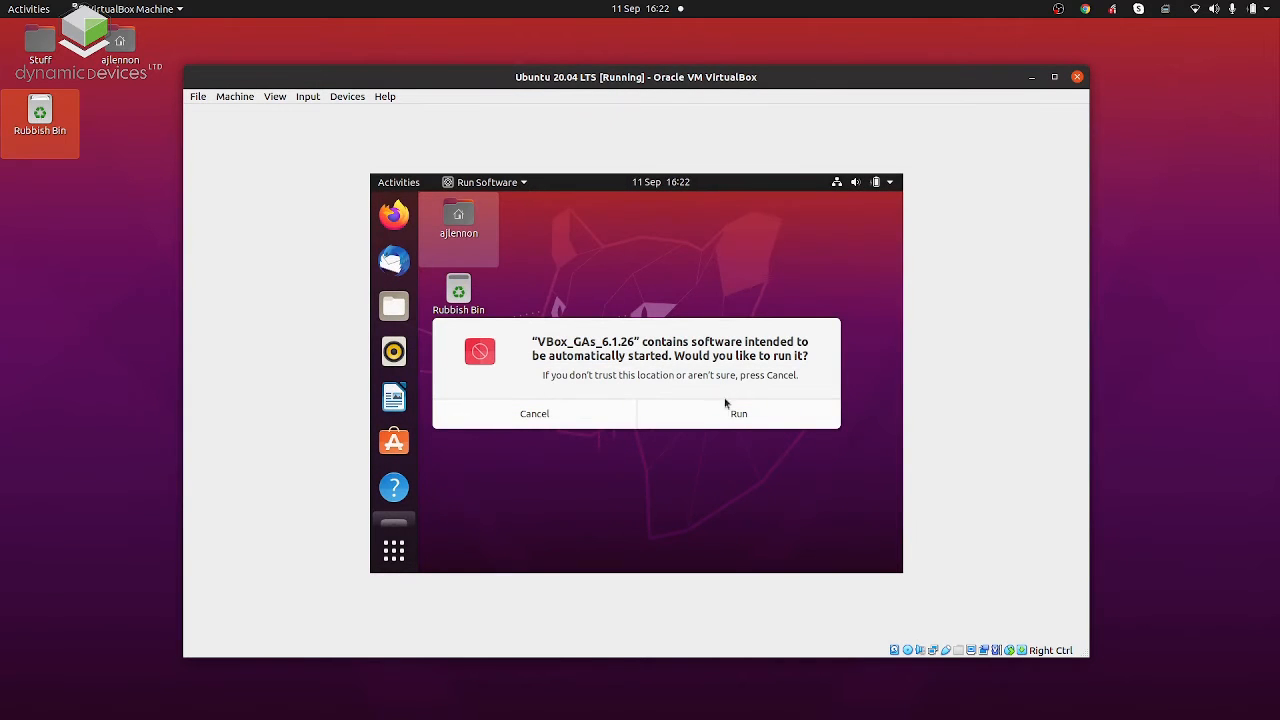
Run the VBox_GAs_6.1.26 installer, authenticate with the account password, and close the installation window once it finishes.
{"action": "left_click", "coordinate": [726, 412]}
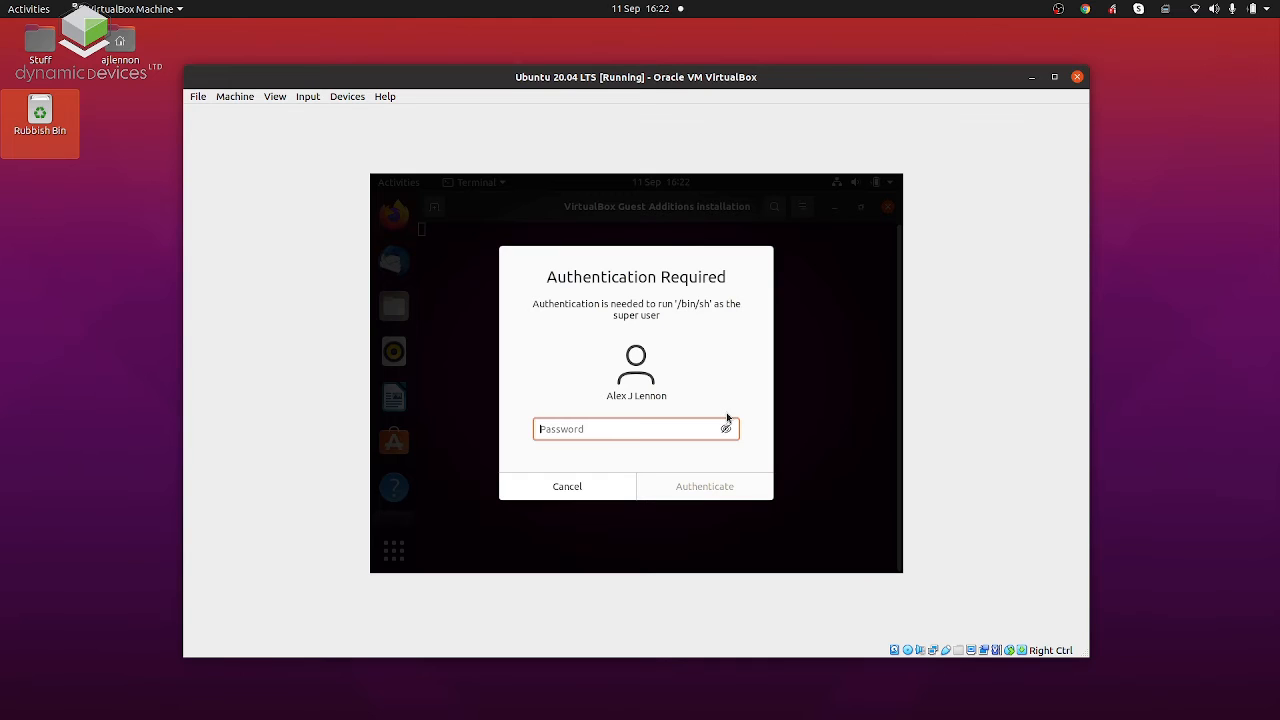
{"action": "type", "text": "*****"}
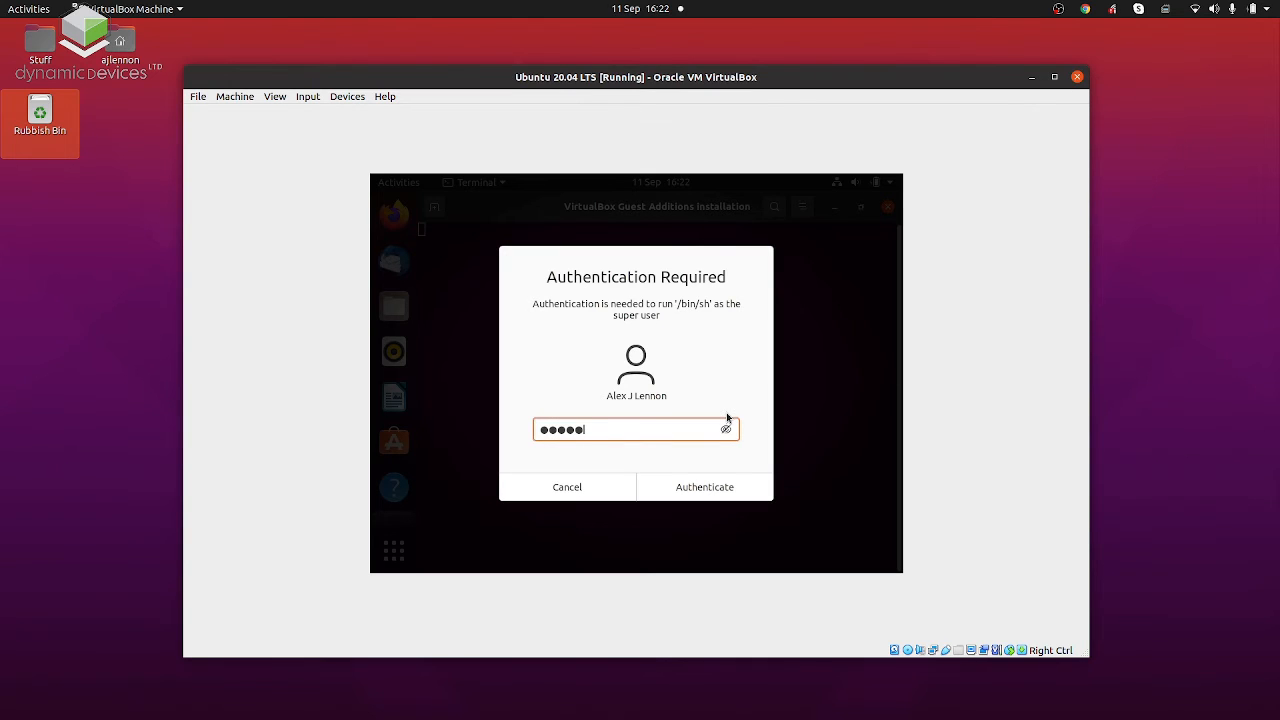
{"action": "type", "text": "********"}
{"action": "key", "text": "Return"}
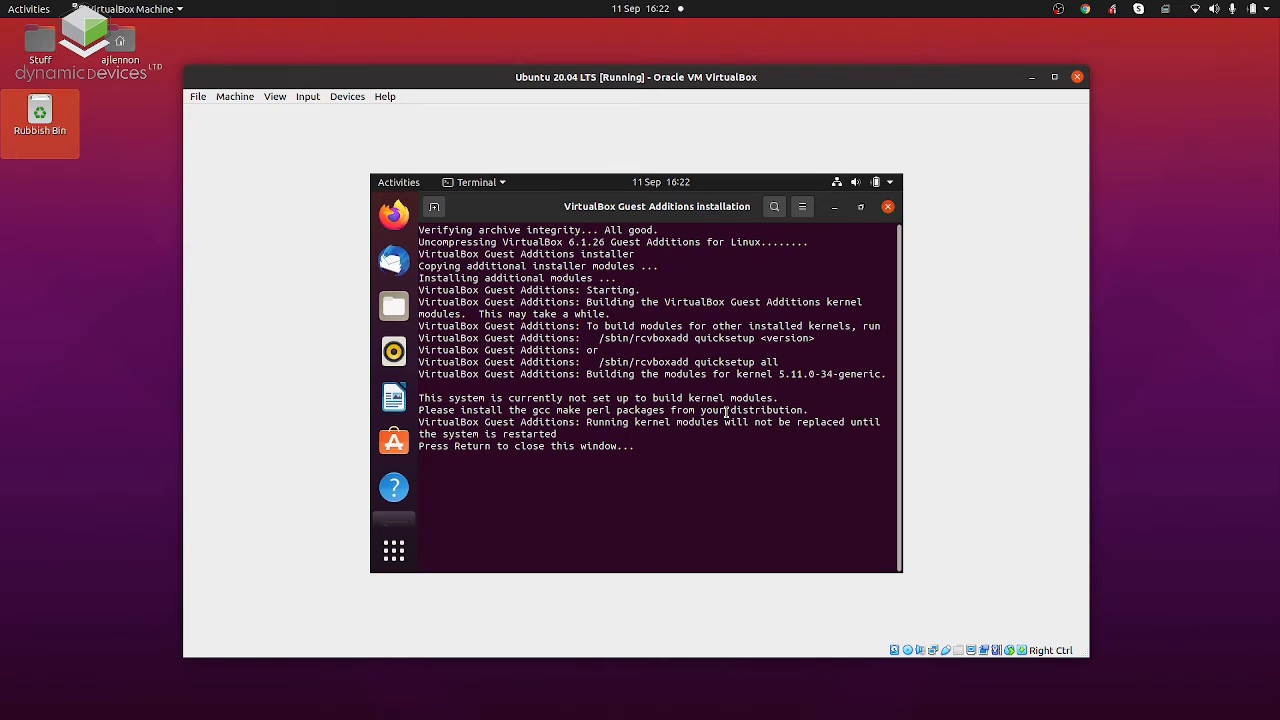
{"action": "key", "text": "Return"}
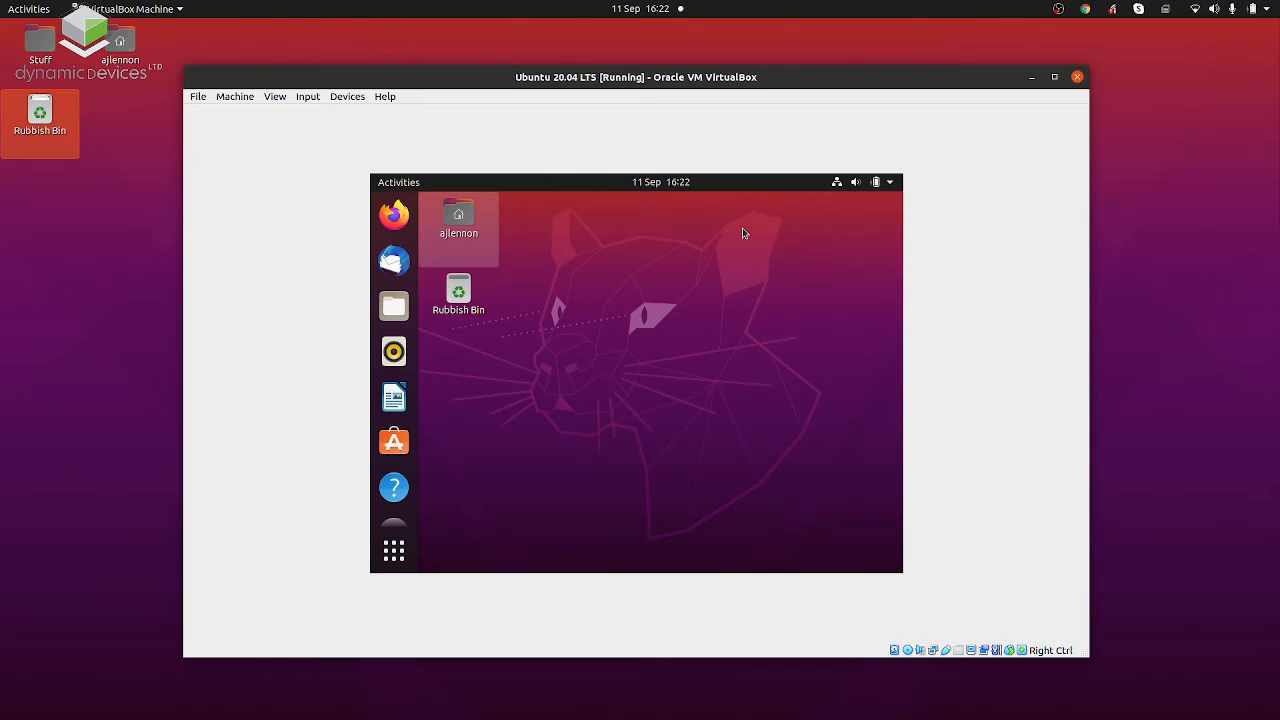
Restart the Ubuntu guest system after the Guest Additions installation.
{"action": "left_click", "coordinate": [895, 184]}
{"action": "left_click", "coordinate": [836, 343]}
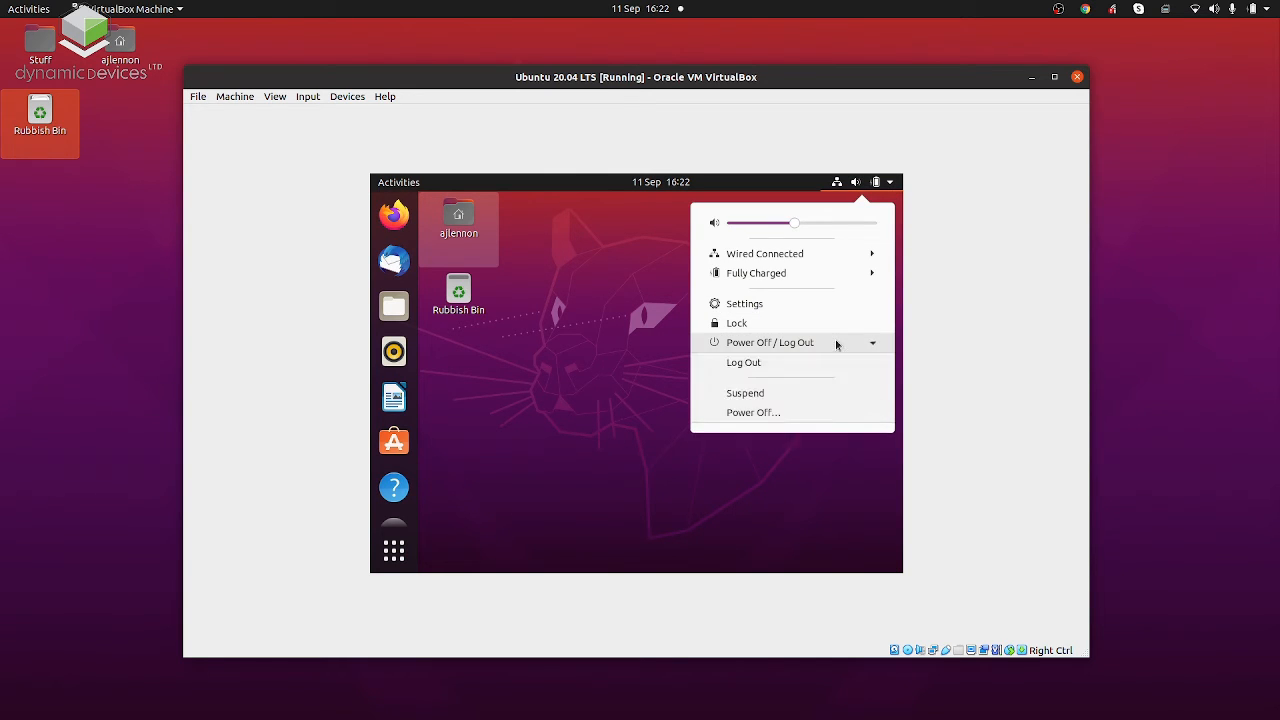
{"action": "left_click", "coordinate": [826, 418]}
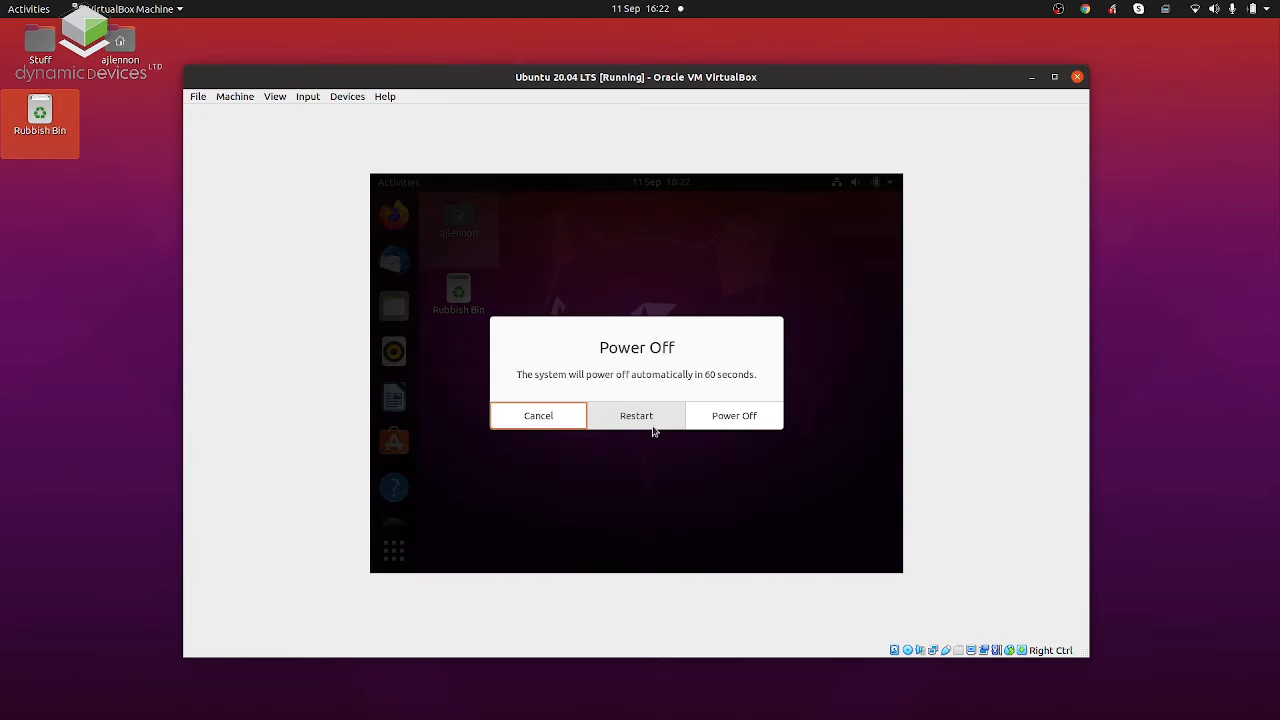
{"action": "key", "text": "Escape"}
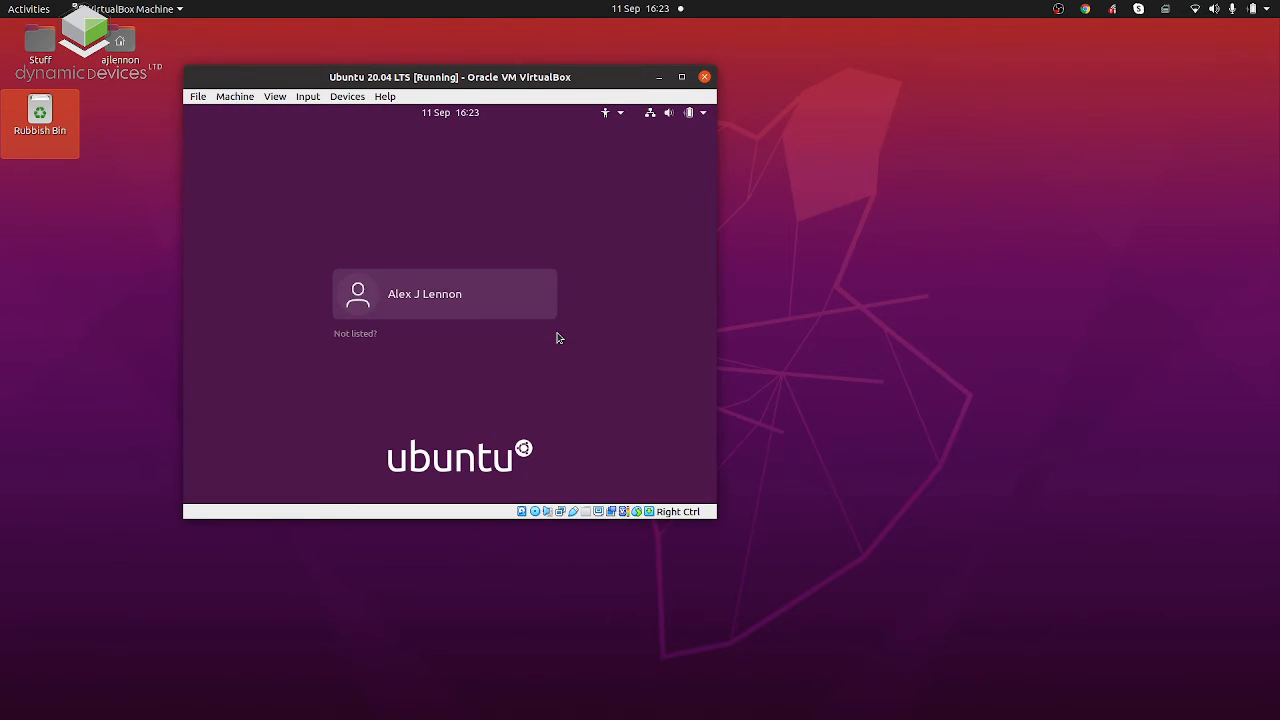
Log back in to the restarted Ubuntu system with the account password.
{"action": "key", "text": "Return"}
{"action": "type", "text": "••••••••••••••"}
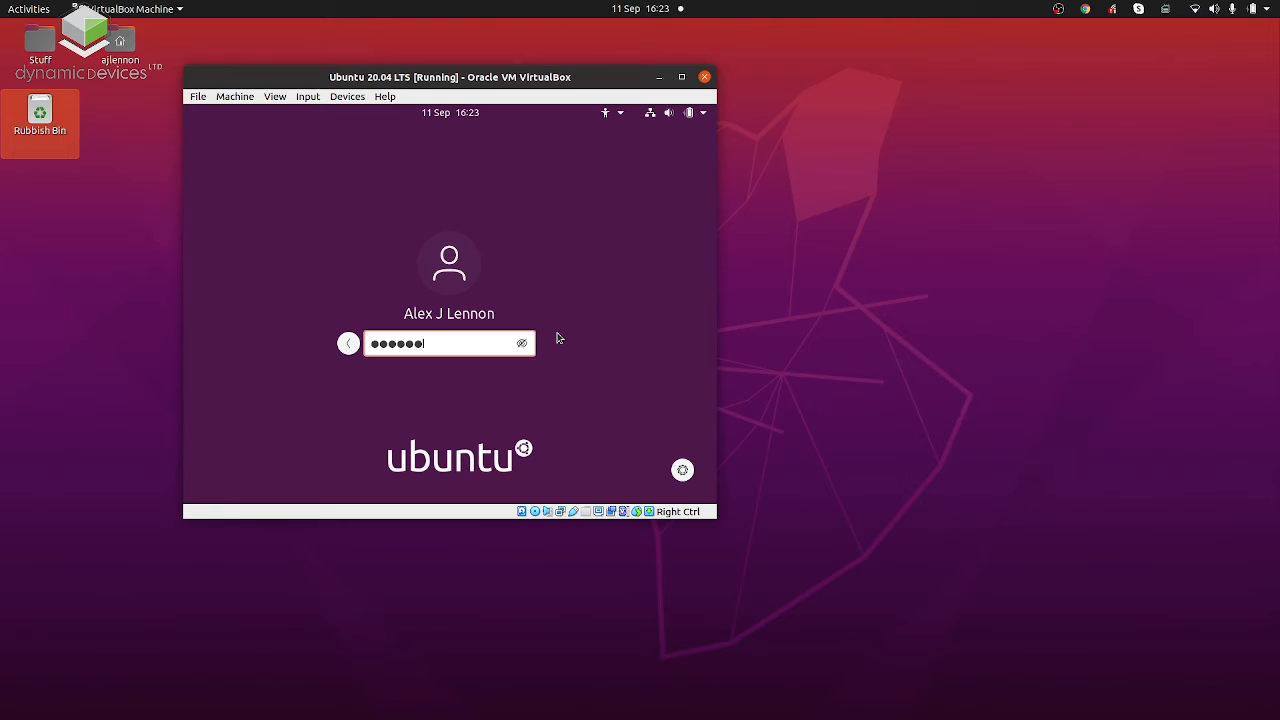
{"action": "key", "text": "Return"}
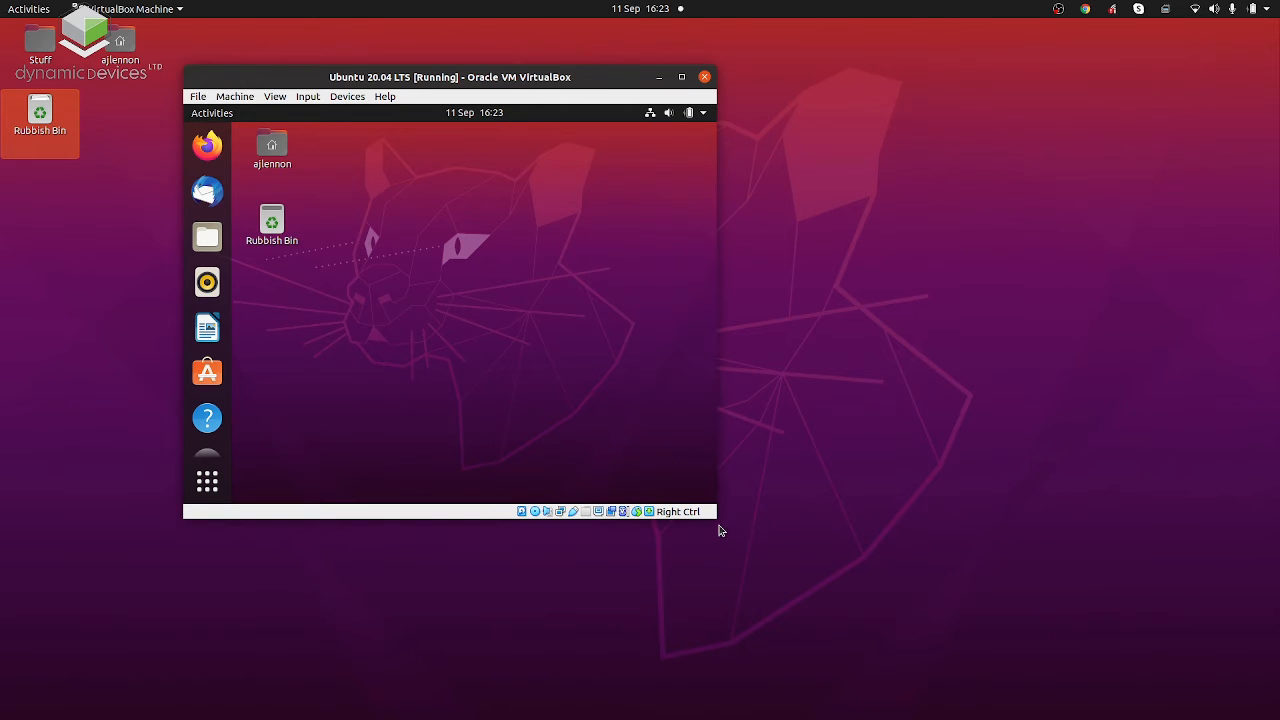
Enlarge and reposition the virtual machine window so that the guest desktop resizes to fill most of the host screen.
{"action": "left_click_drag", "start_coordinate": [716, 518], "coordinate": [973, 622]}
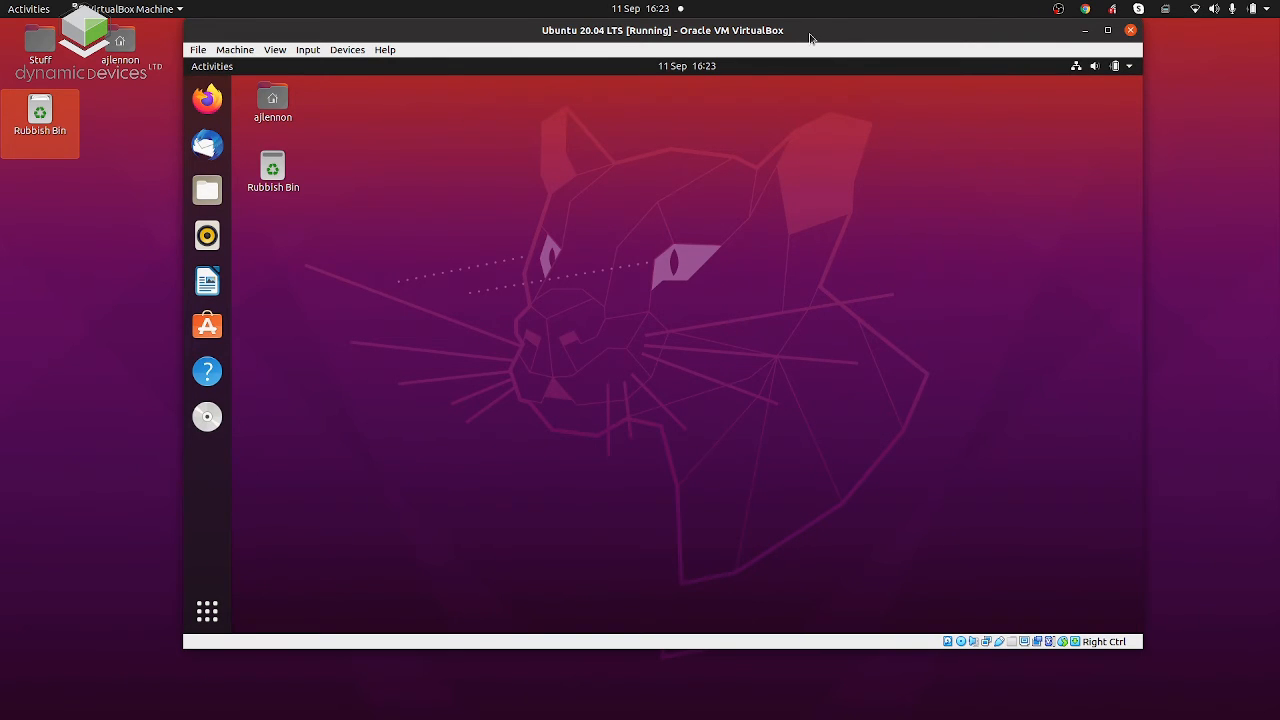
{"action": "left_click_drag", "start_coordinate": [809, 37], "coordinate": [813, 93]}
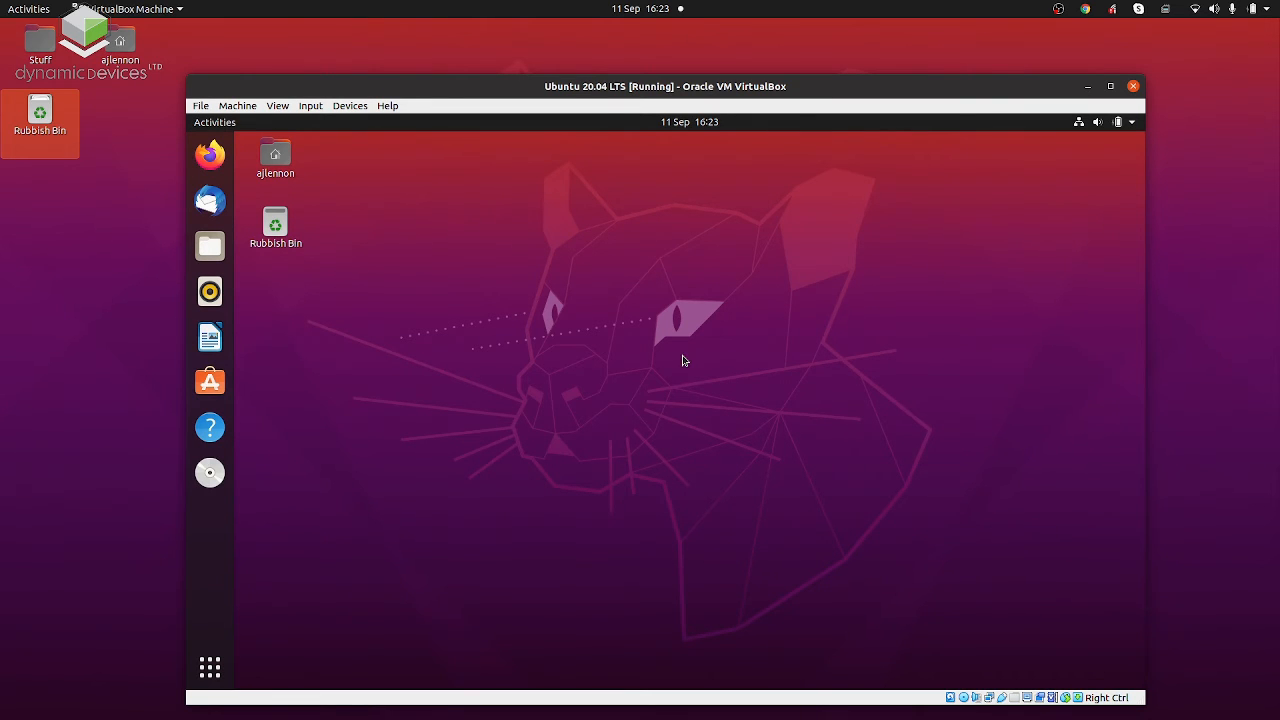
{"action": "left_click_drag", "start_coordinate": [597, 94], "coordinate": [569, 56]}
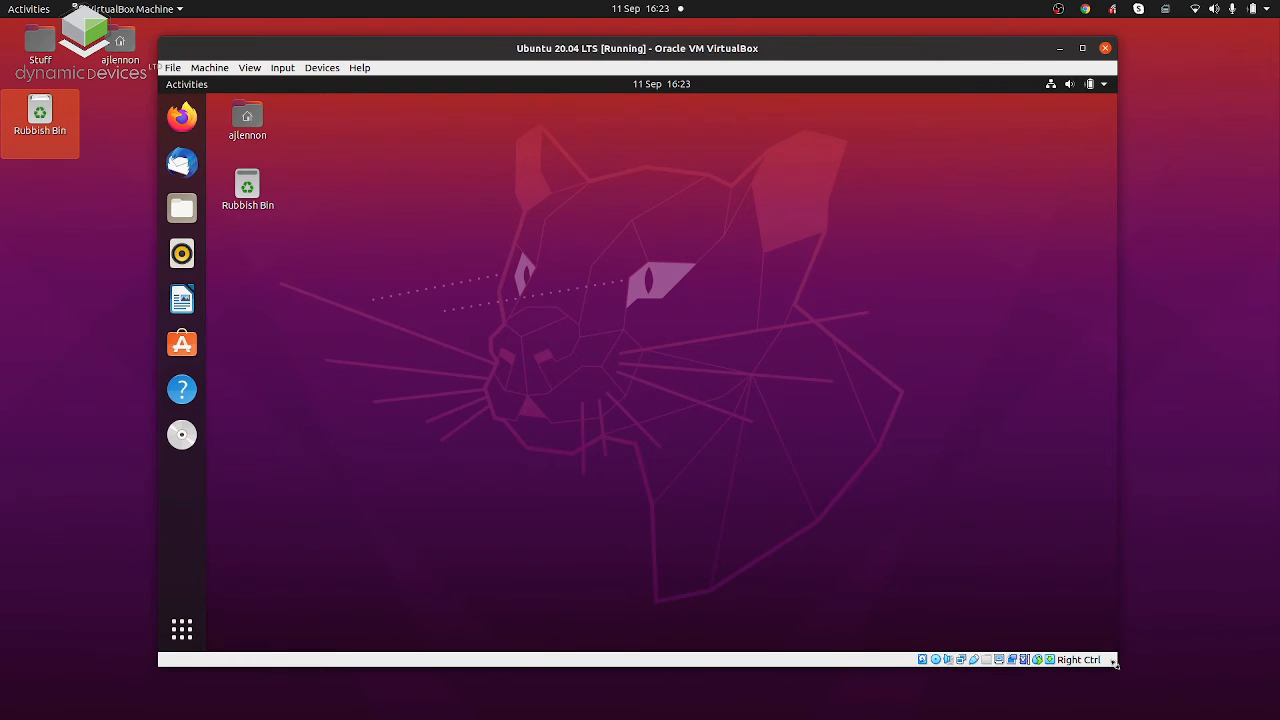
{"action": "left_click_drag", "start_coordinate": [1113, 653], "coordinate": [1262, 703]}
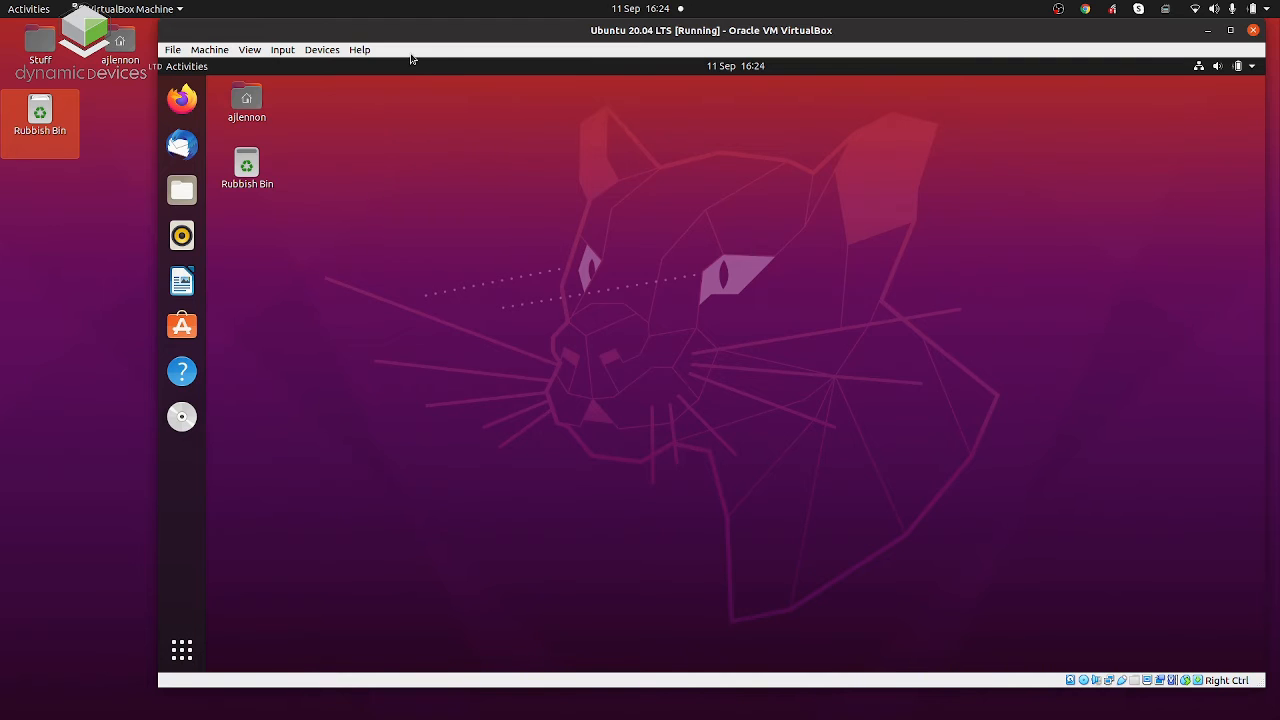
Review the virtual machine's optical drive and network device options.
{"action": "left_click", "coordinate": [331, 50]}
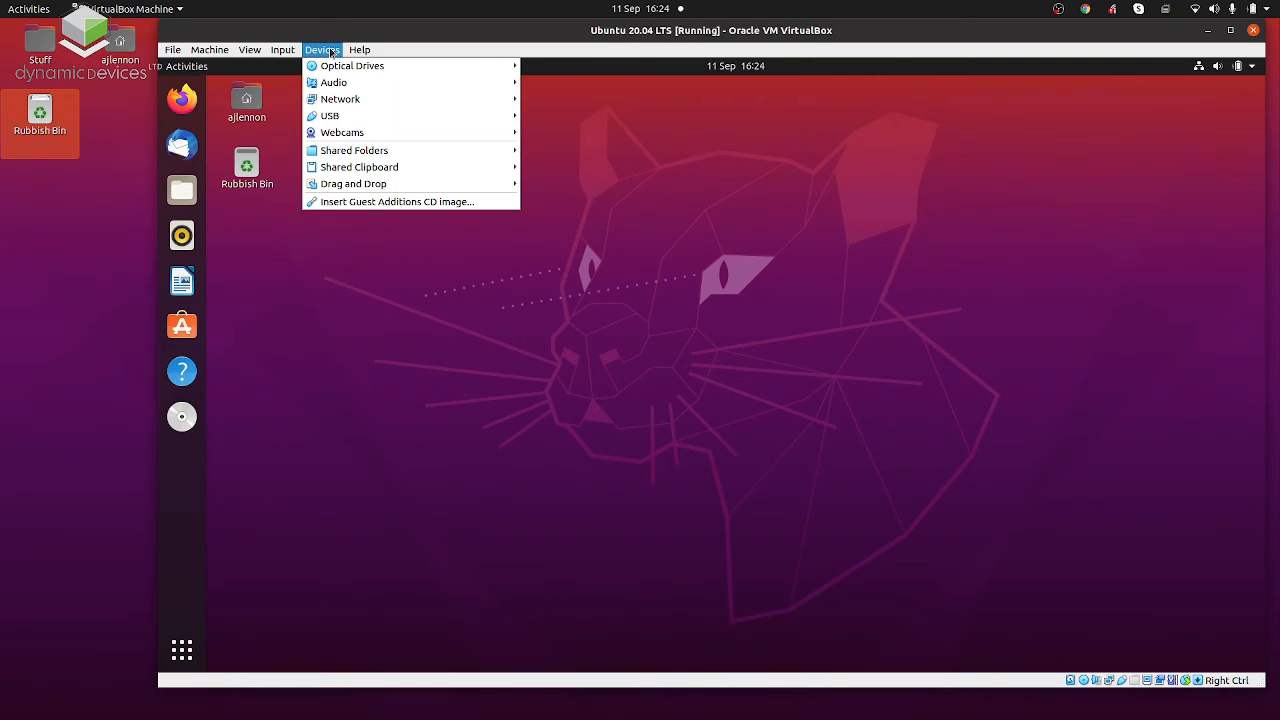
{"action": "mouse_move", "coordinate": [339, 66]}
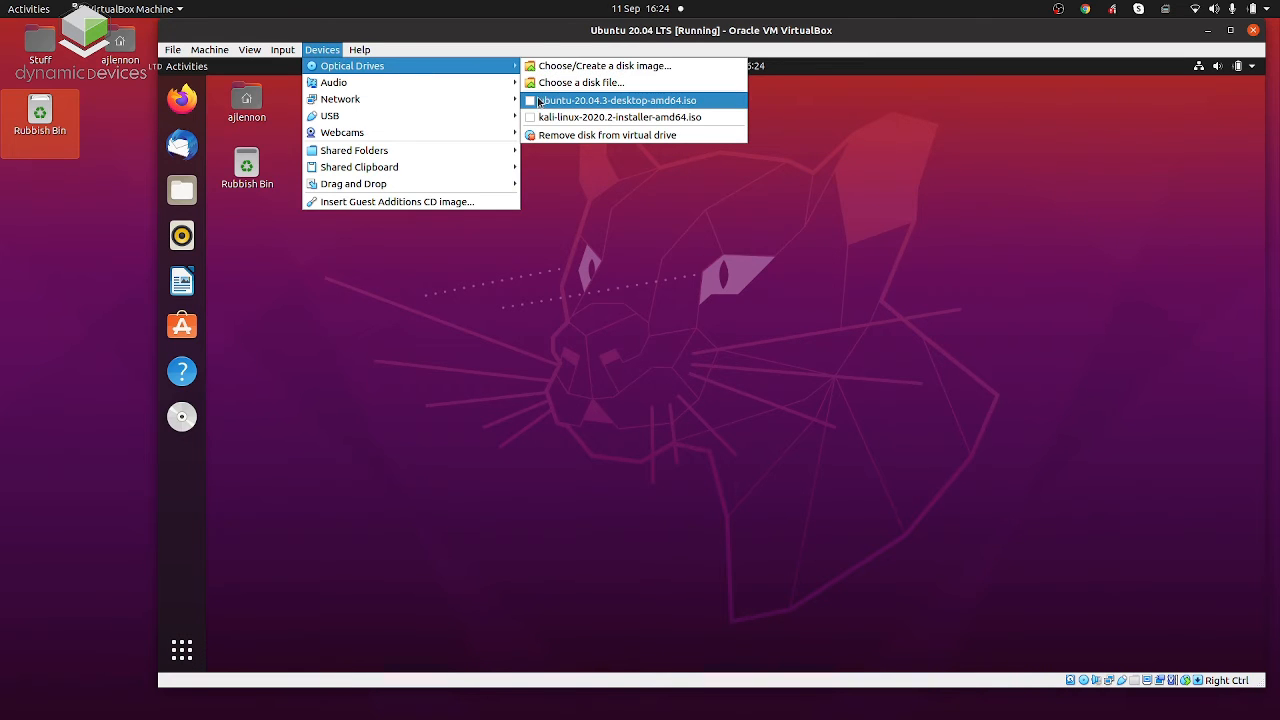
{"action": "mouse_move", "coordinate": [478, 87]}
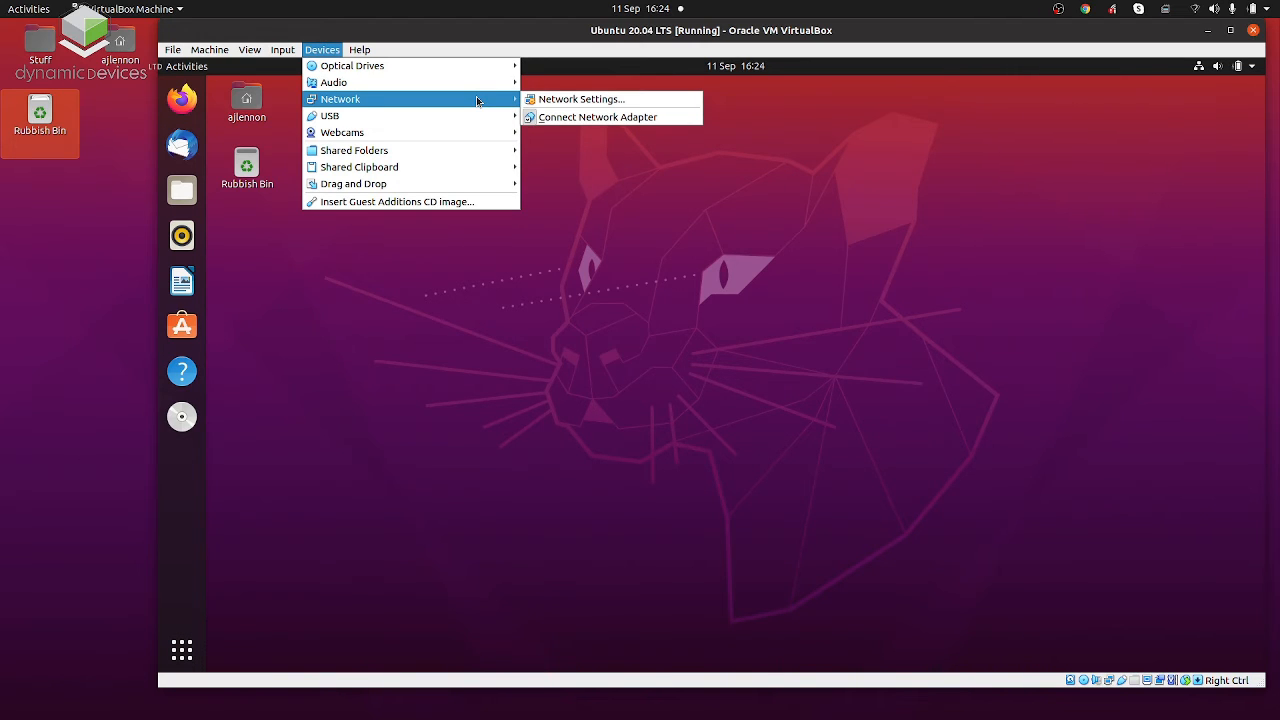
{"action": "left_click", "coordinate": [465, 264]}
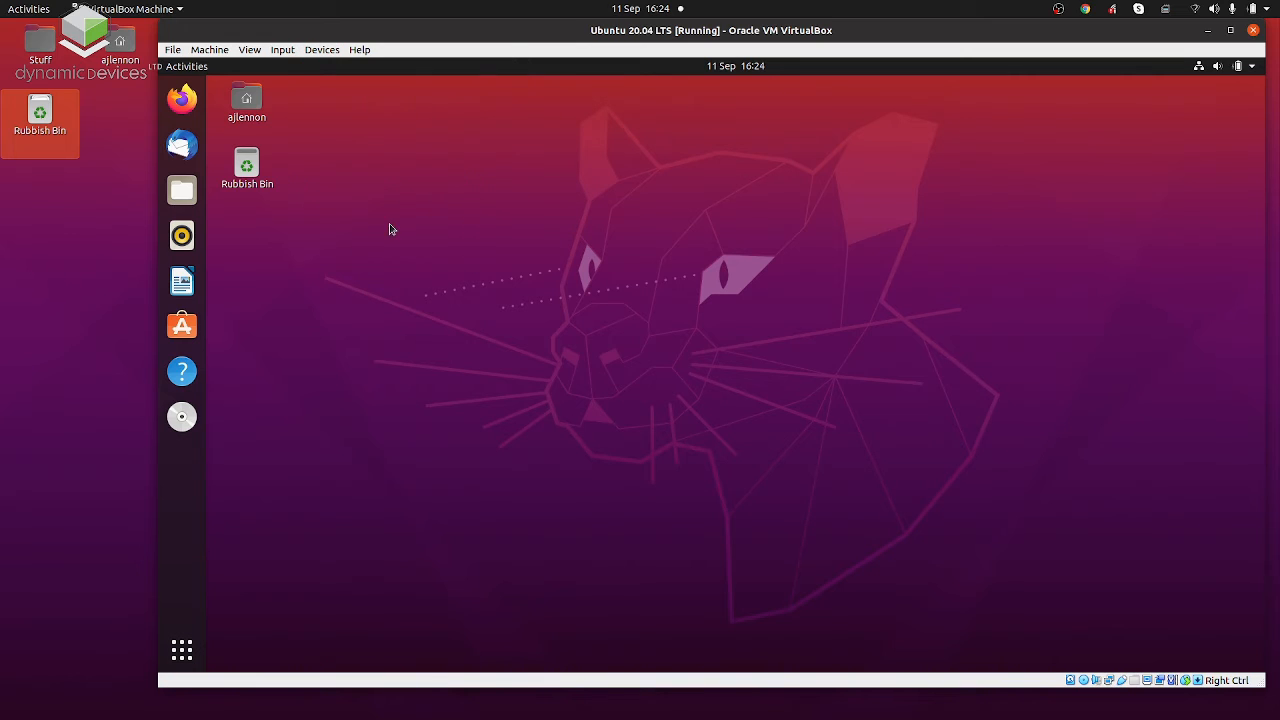
Load google.co.uk in the guest's Firefox to check the network connection, and close the browser with all its tabs.
{"action": "left_click", "coordinate": [182, 98]}
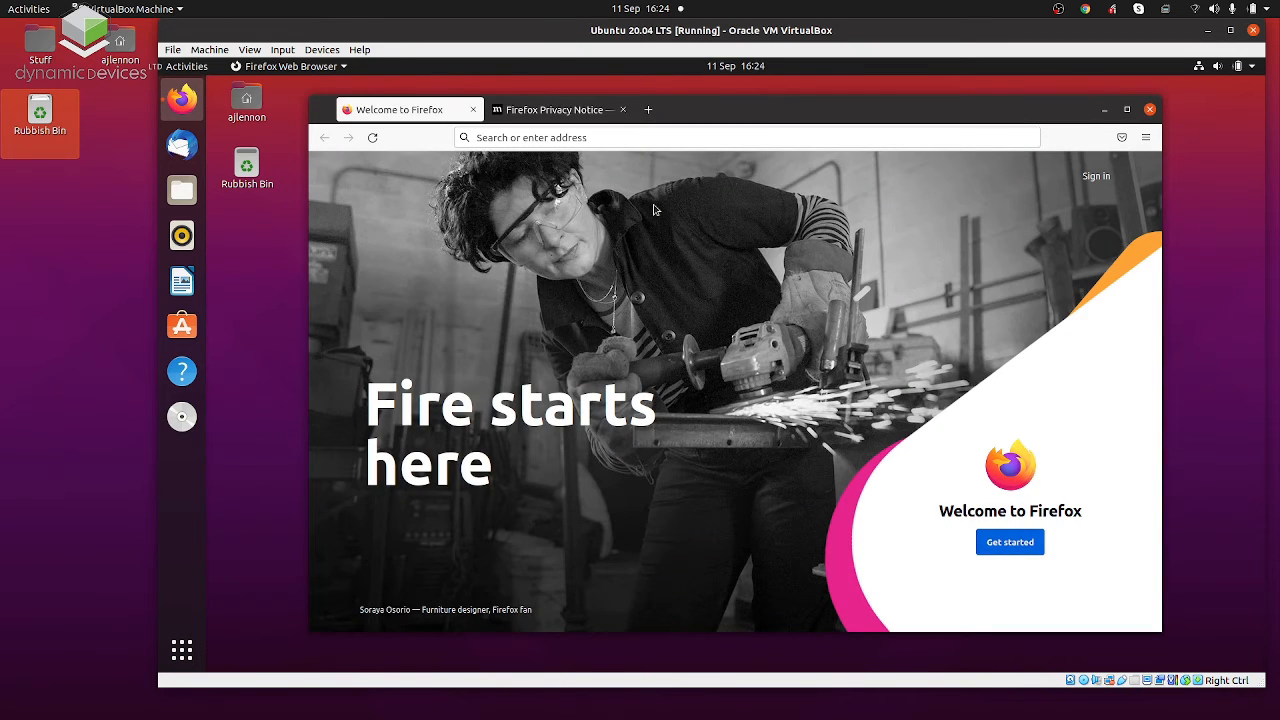
{"action": "left_click", "coordinate": [608, 140]}
{"action": "type", "text": "google"}
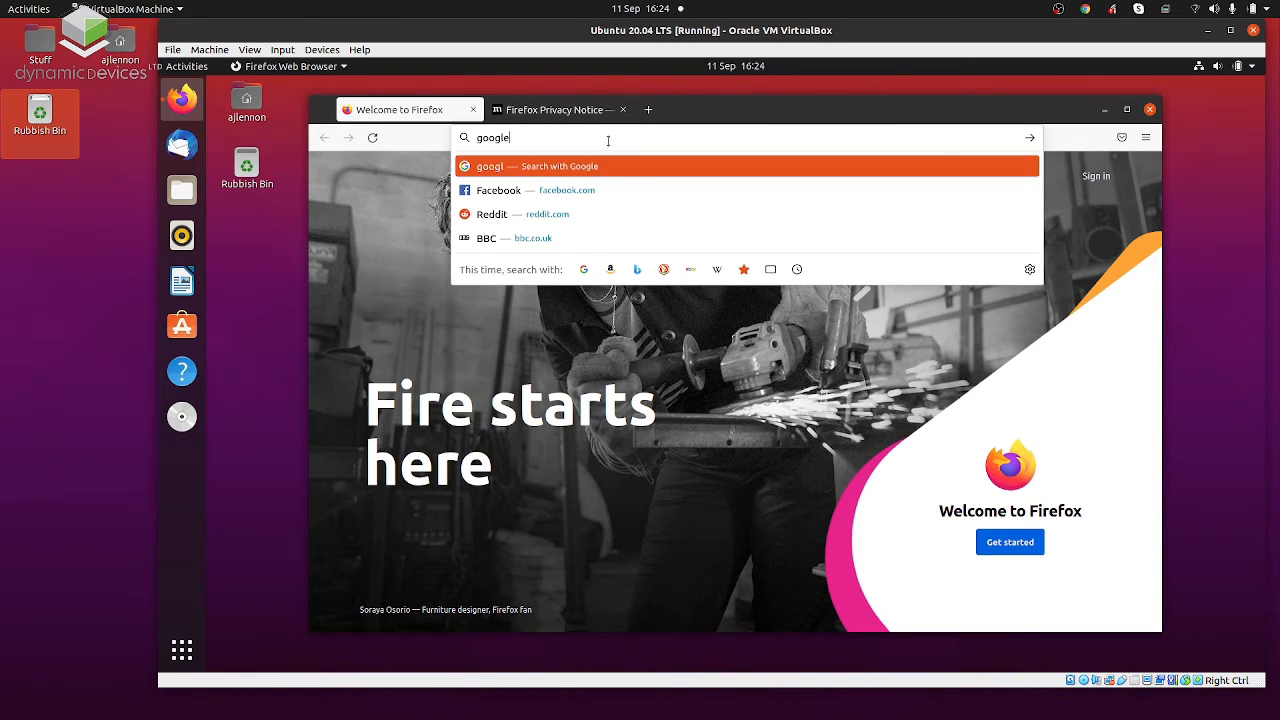
{"action": "type", "text": ".co.uk"}
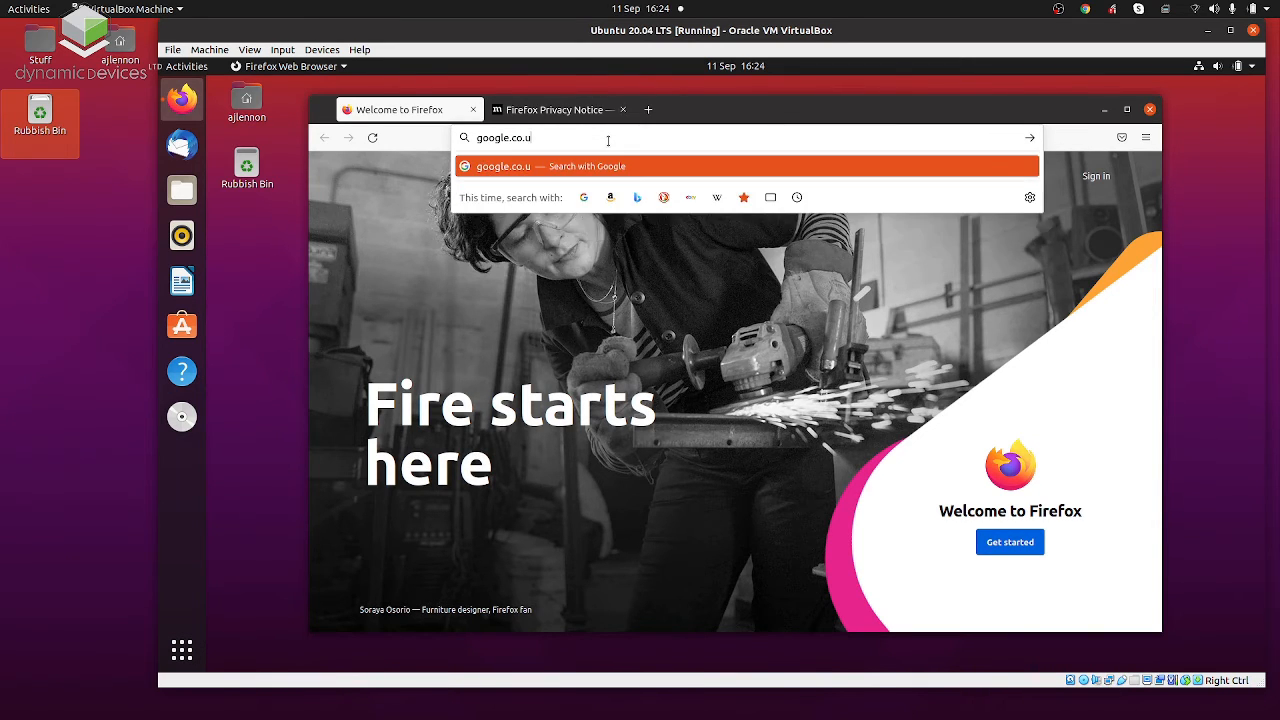
{"action": "key", "text": "Return"}
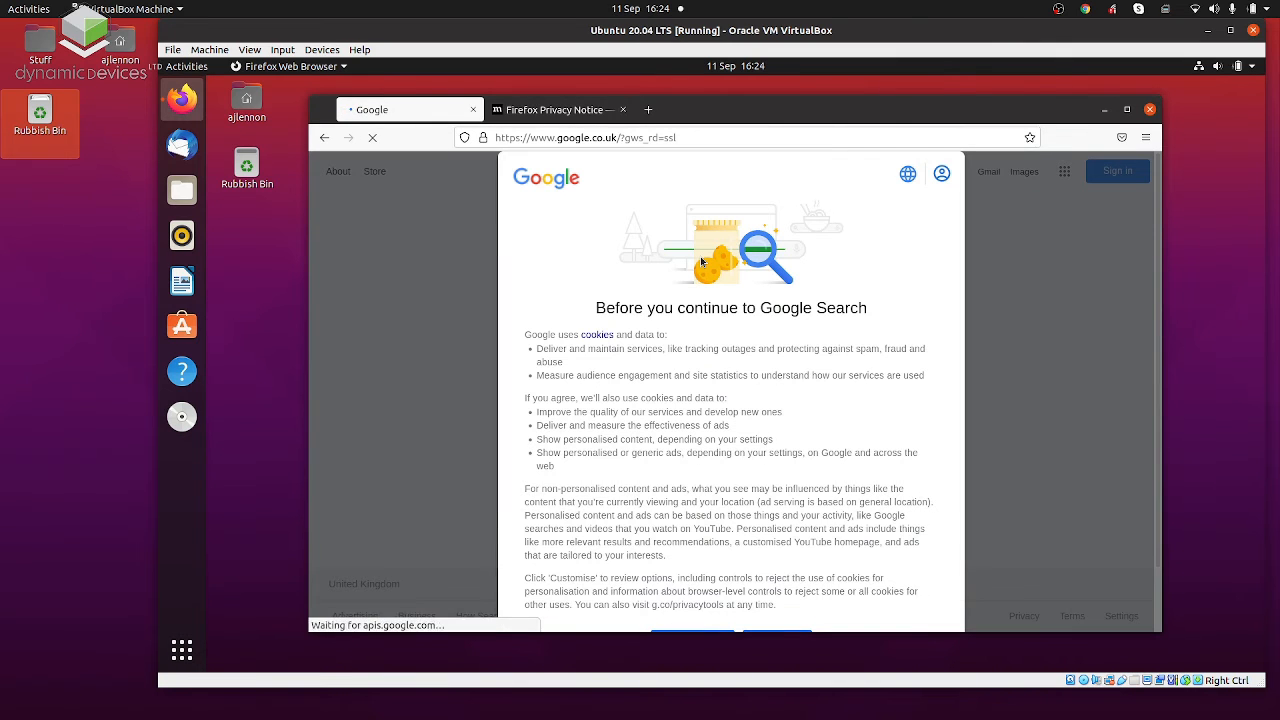
{"action": "scroll", "coordinate": [771, 432], "scroll_direction": "down", "scroll_amount": 2}
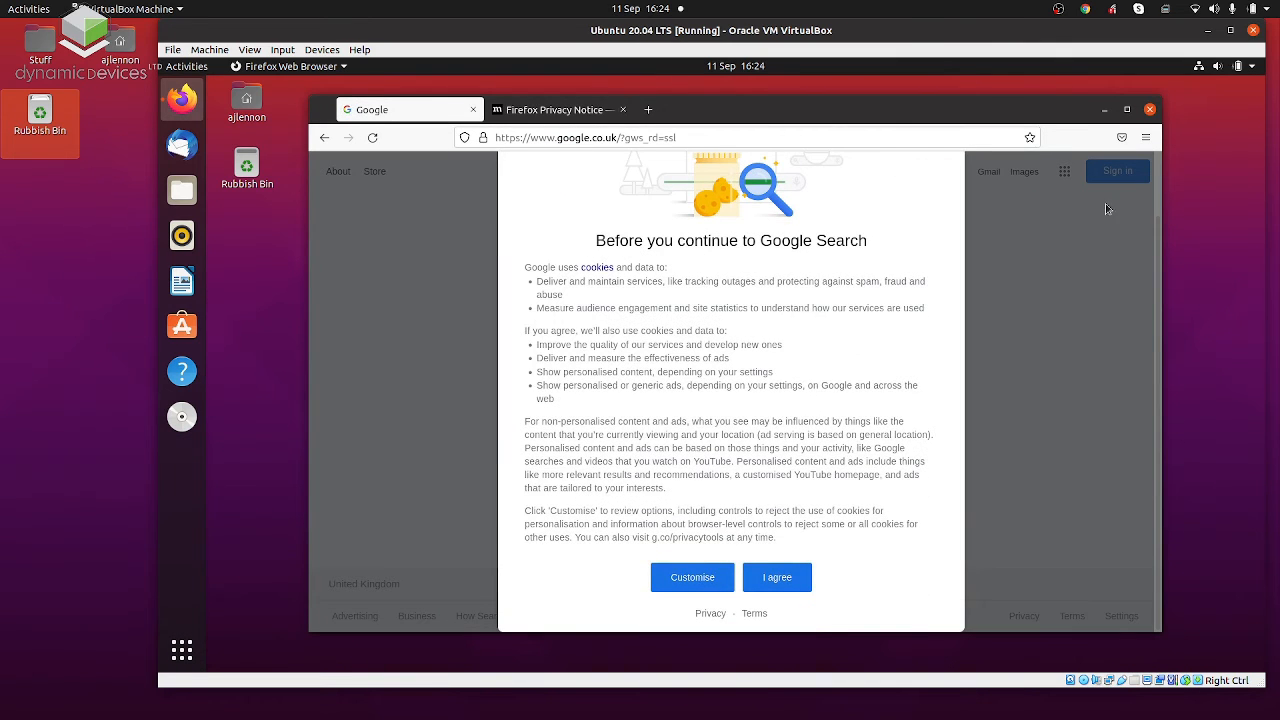
{"action": "left_click", "coordinate": [1150, 109]}
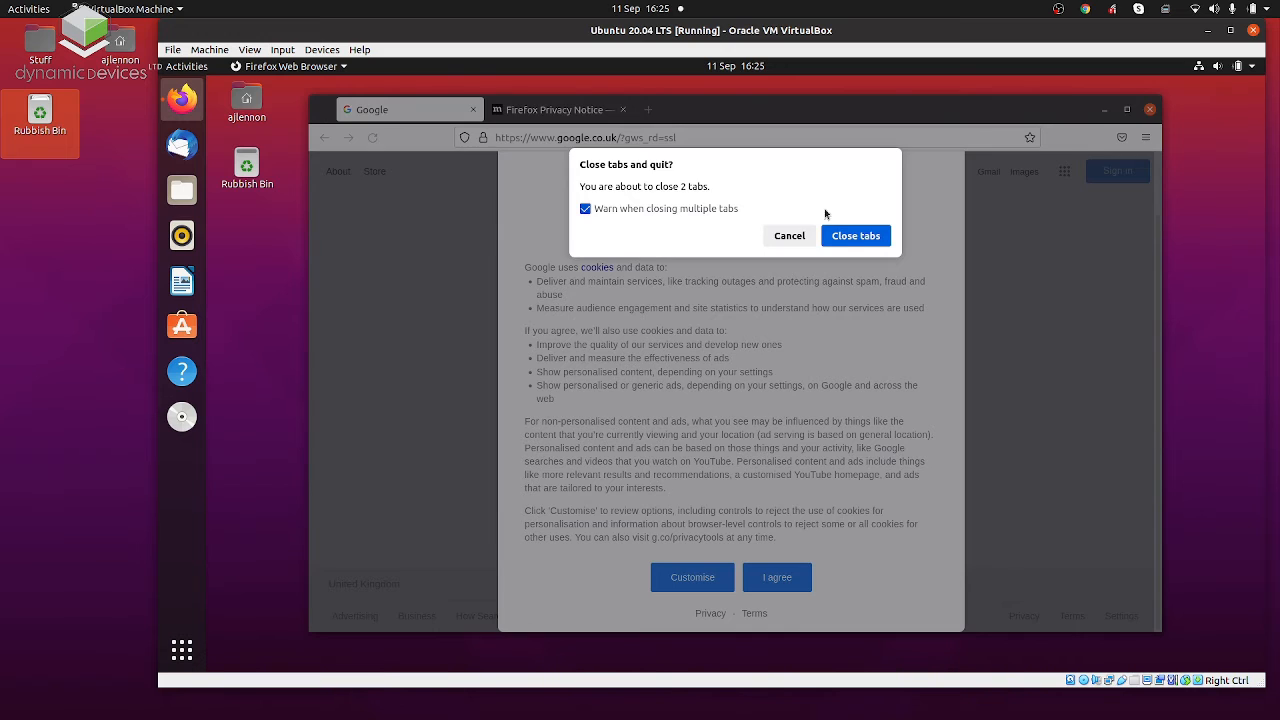
{"action": "left_click", "coordinate": [854, 236]}
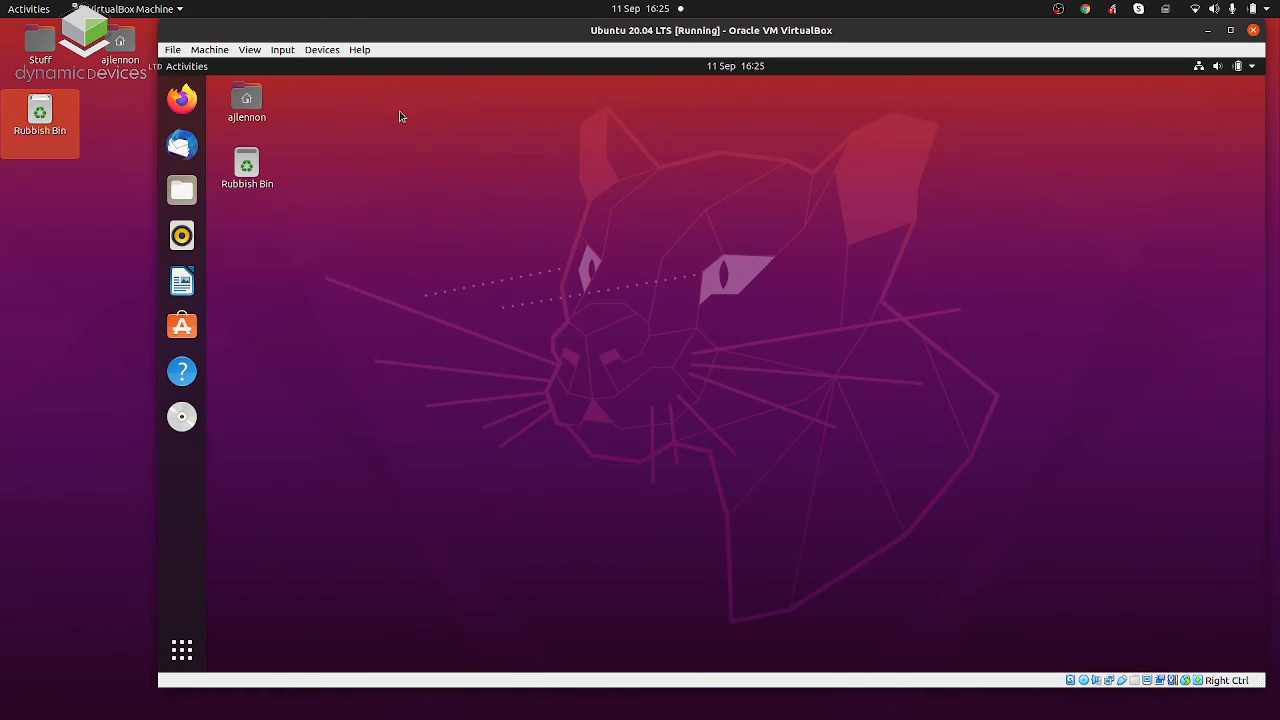
Start a new share in the virtual machine's Shared Folders settings and choose the host's Downloads folder as its path.
{"action": "left_click", "coordinate": [322, 50]}
{"action": "mouse_move", "coordinate": [357, 152]}
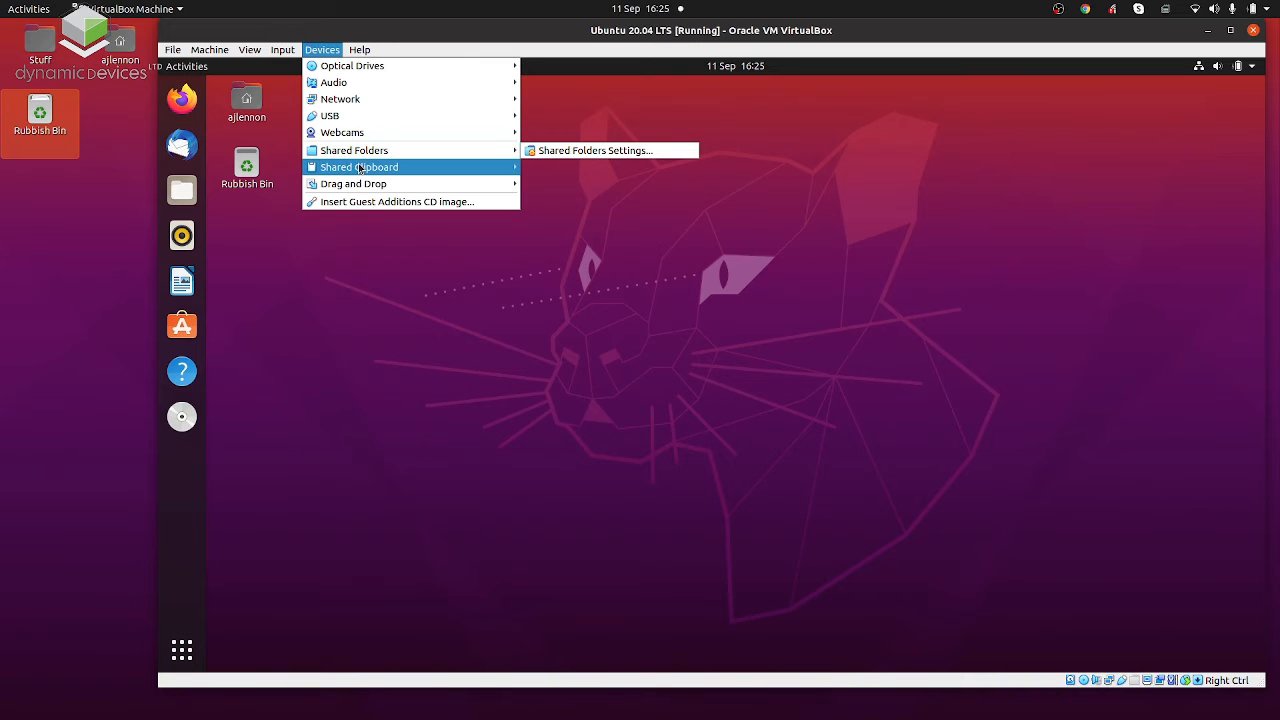
{"action": "mouse_move", "coordinate": [369, 190]}
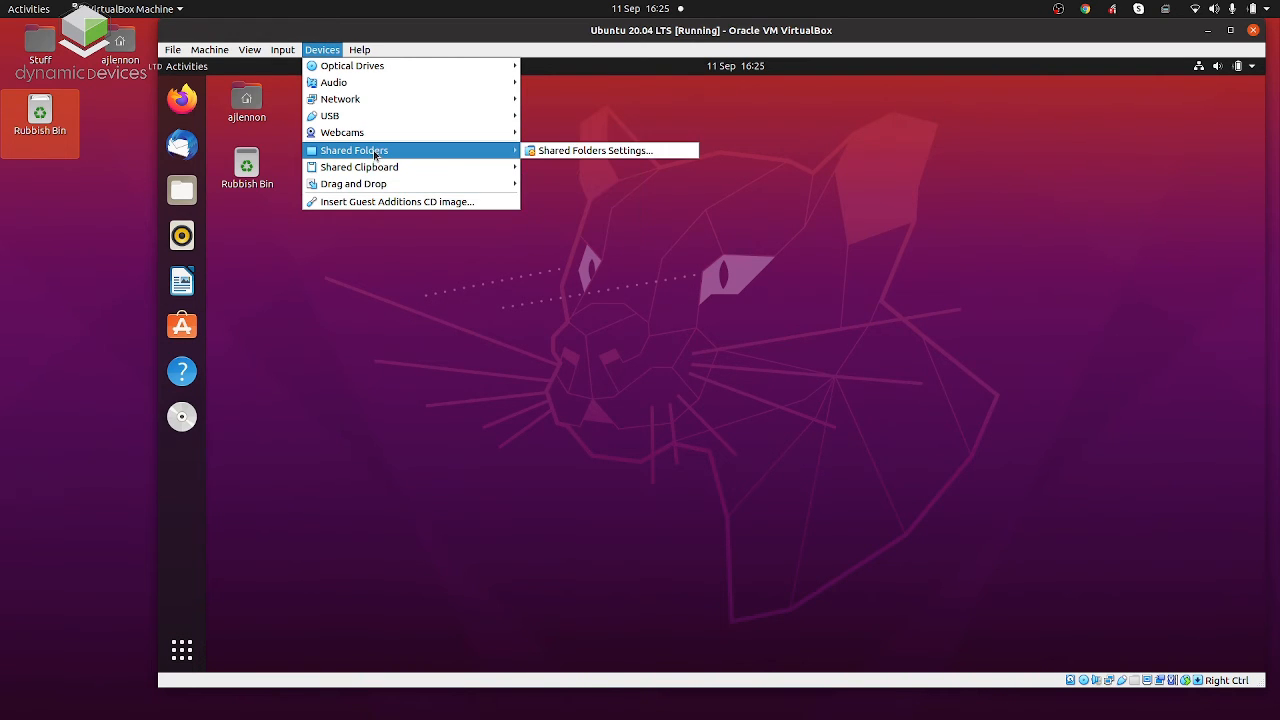
{"action": "left_click", "coordinate": [527, 153]}
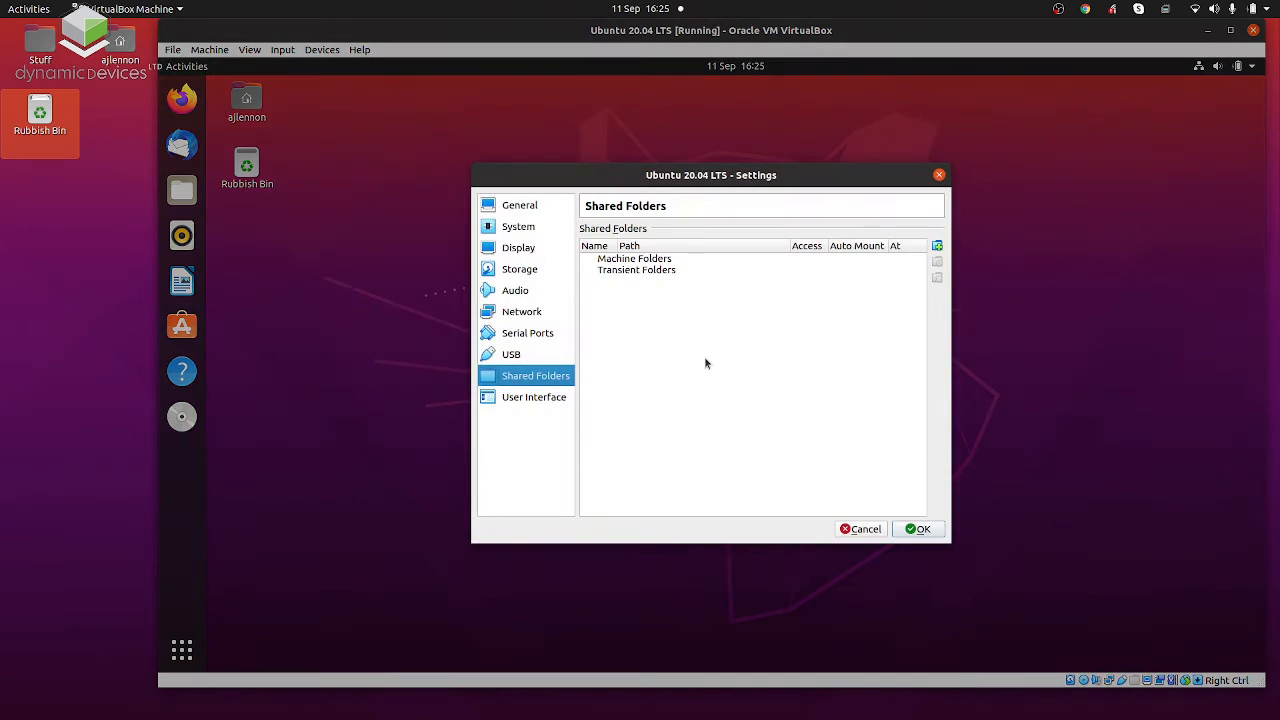
{"action": "left_click", "coordinate": [936, 246]}
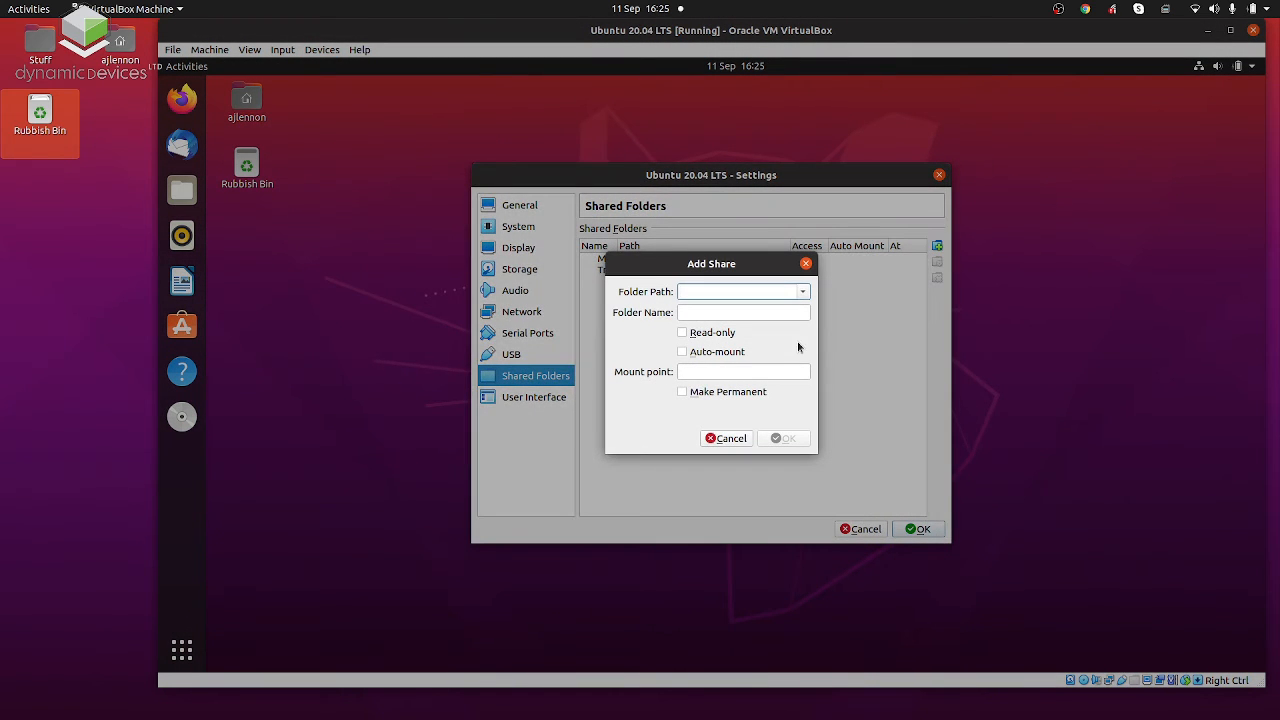
{"action": "left_click", "coordinate": [802, 292]}
{"action": "left_click", "coordinate": [791, 318]}
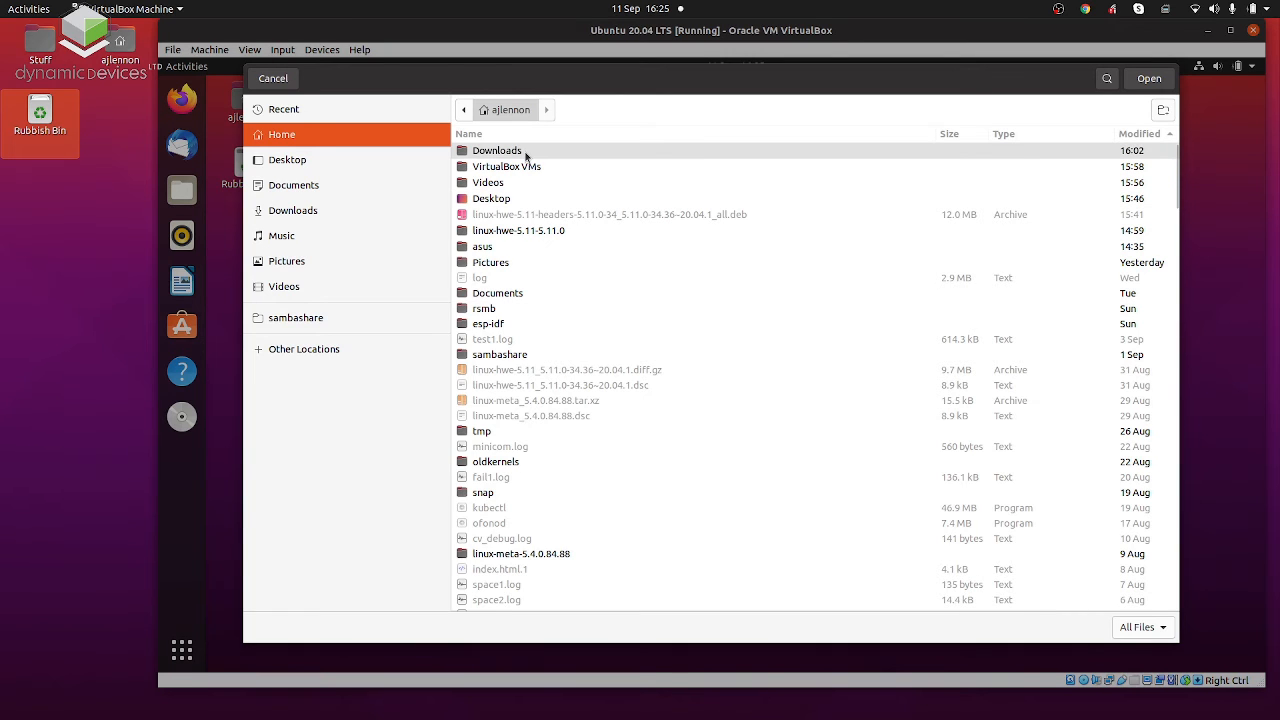
{"action": "double_click", "coordinate": [525, 151]}
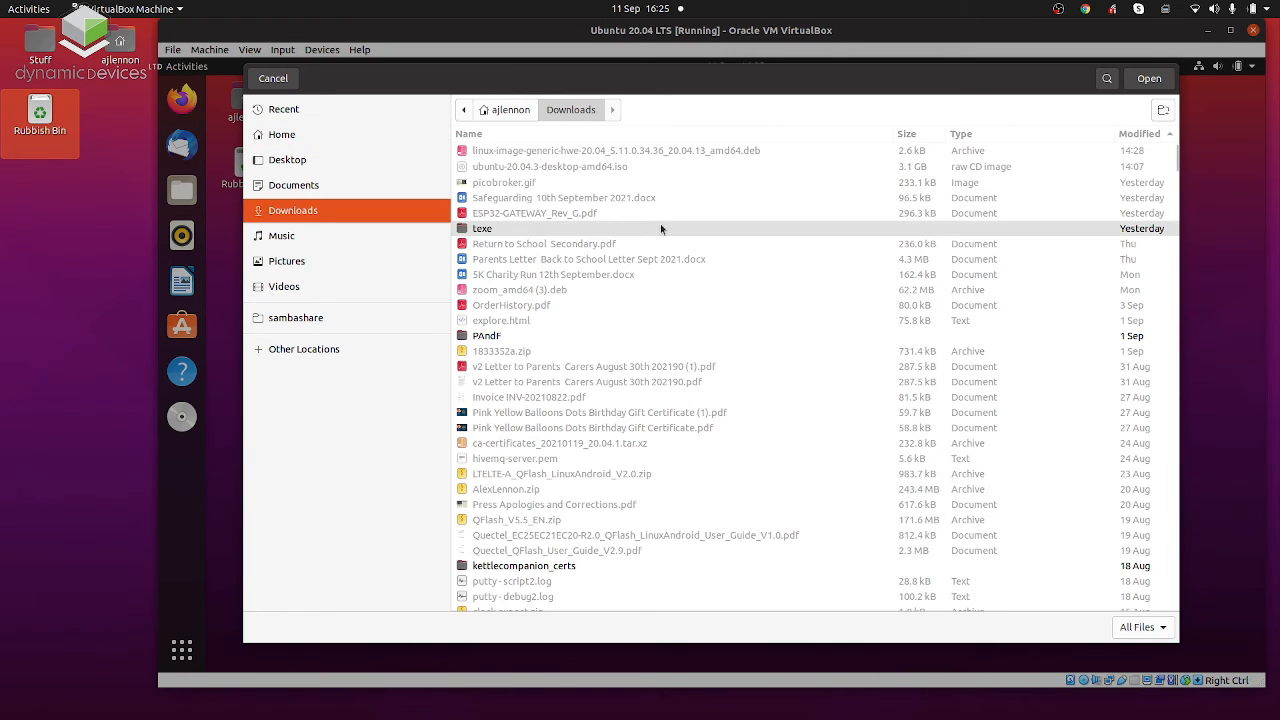
{"action": "left_click", "coordinate": [1140, 82]}
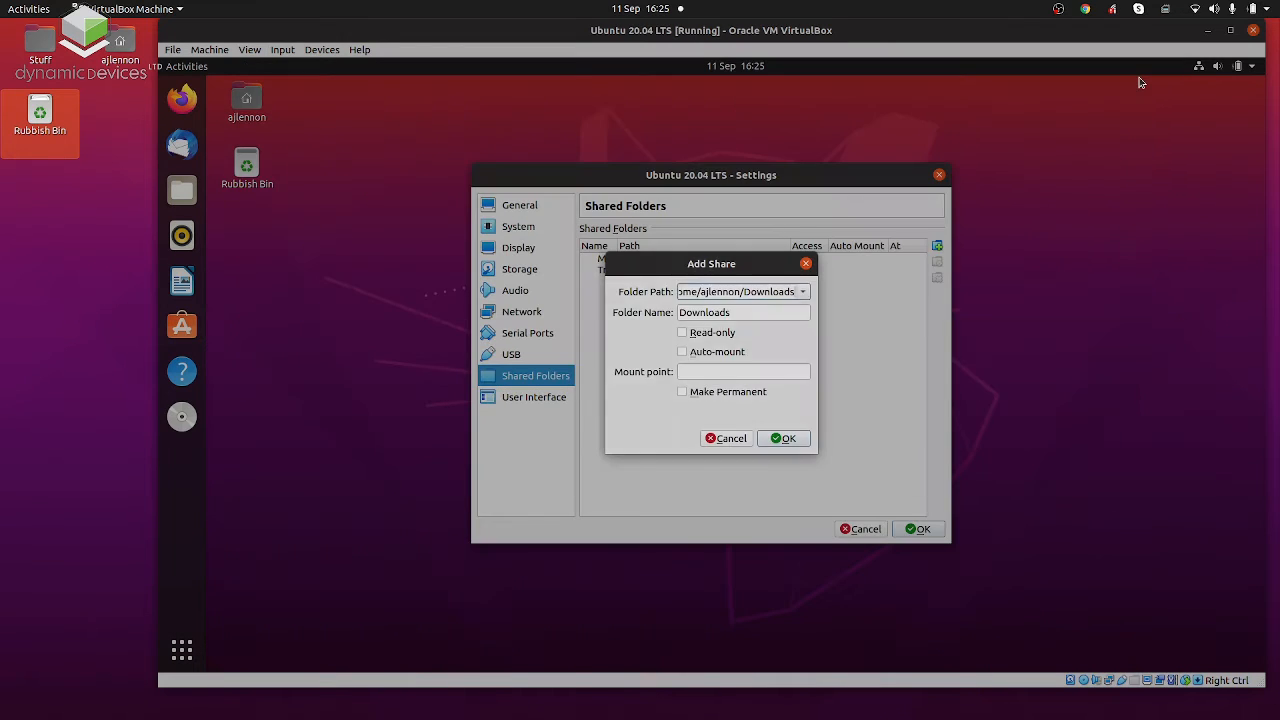
Enable Auto-mount and Make Permanent for the Downloads share, and save the shared folder settings.
{"action": "left_click", "coordinate": [728, 356]}
{"action": "left_click", "coordinate": [741, 394]}
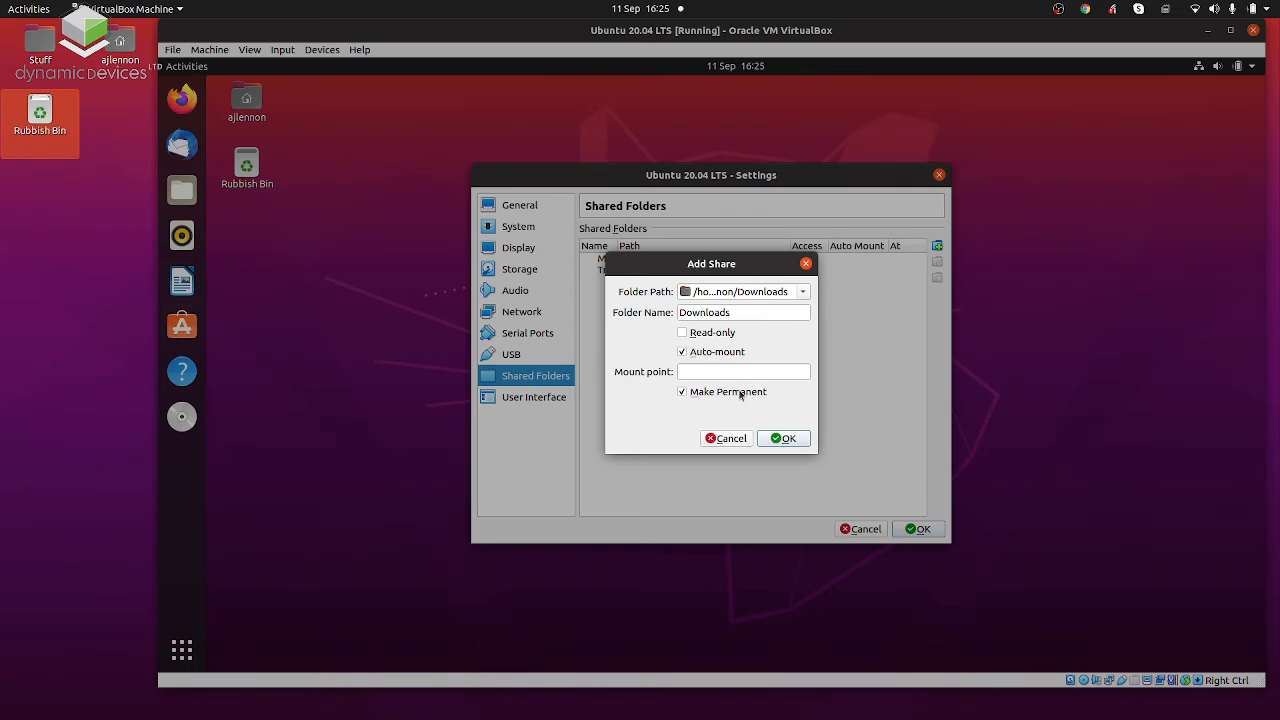
{"action": "left_click", "coordinate": [780, 438]}
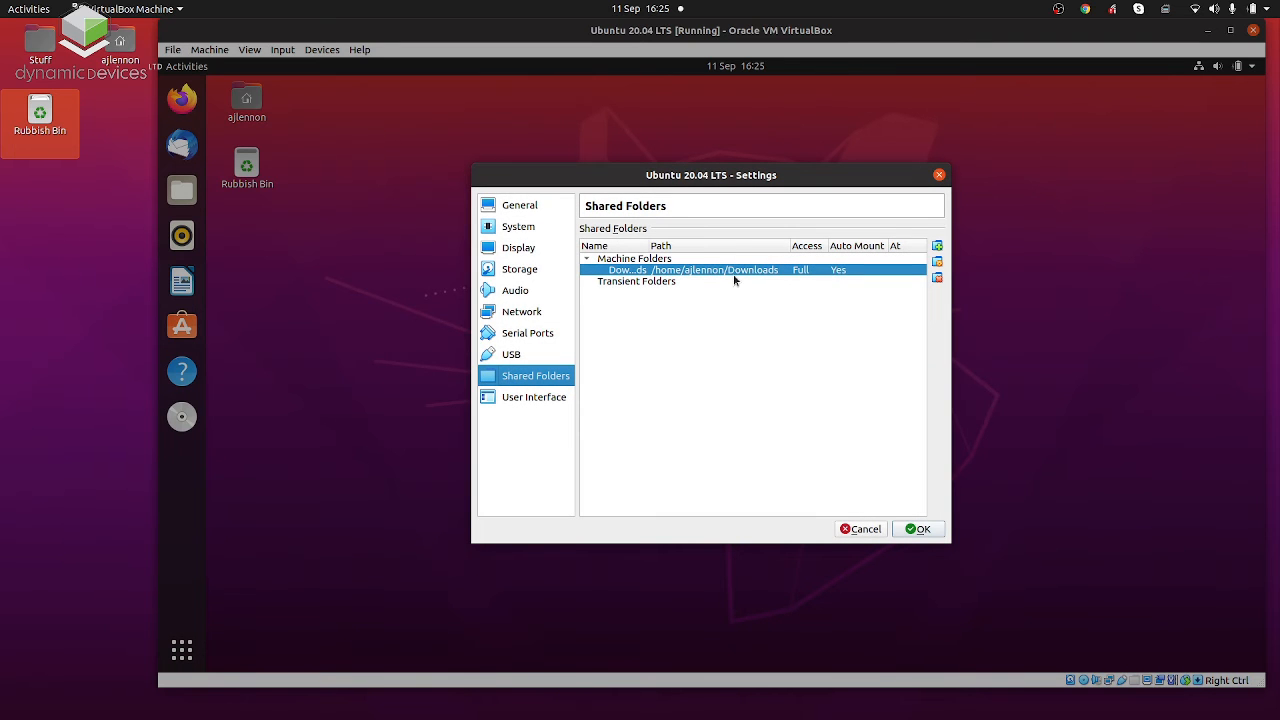
{"action": "left_click", "coordinate": [918, 529]}
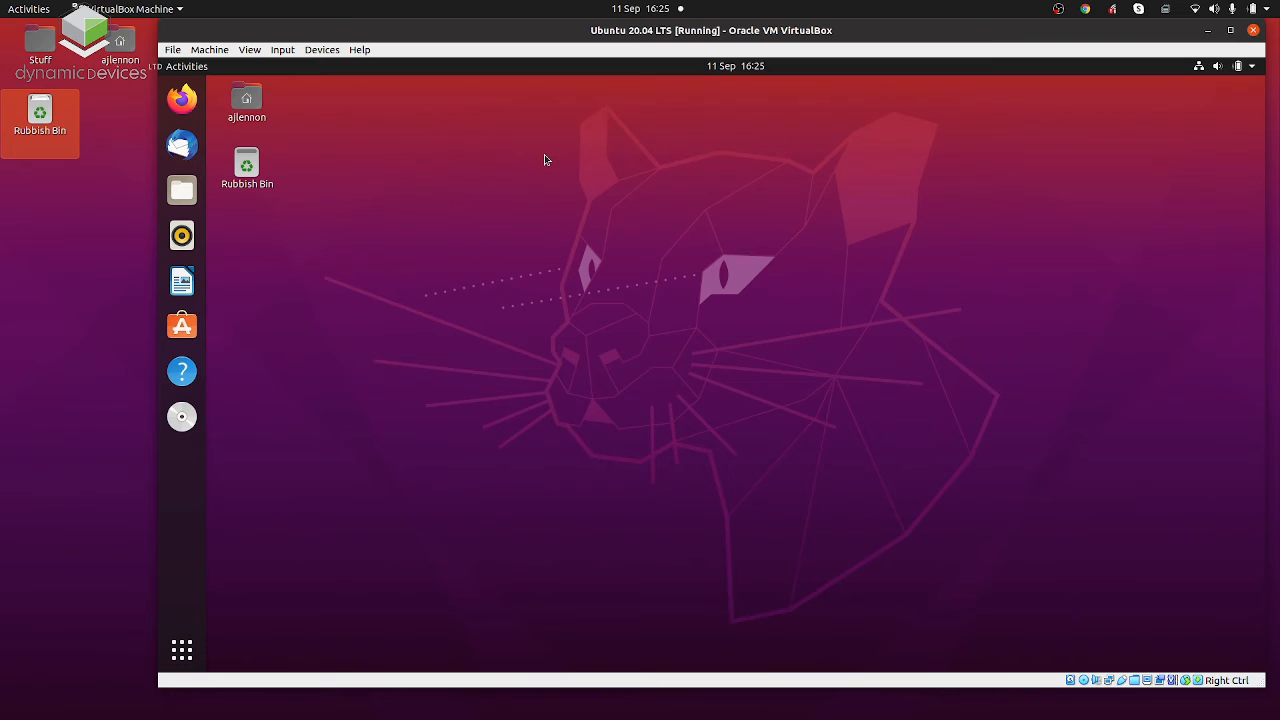
{"action": "left_click", "coordinate": [318, 52]}
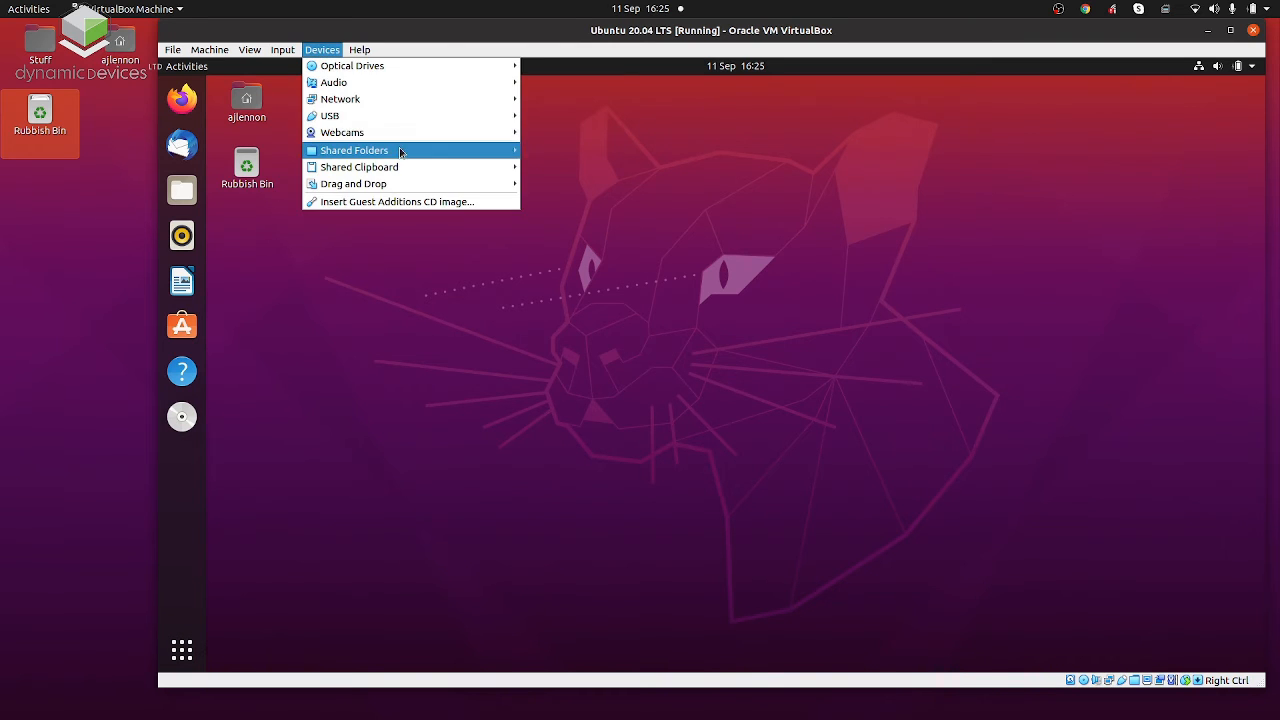
{"action": "mouse_move", "coordinate": [402, 152]}
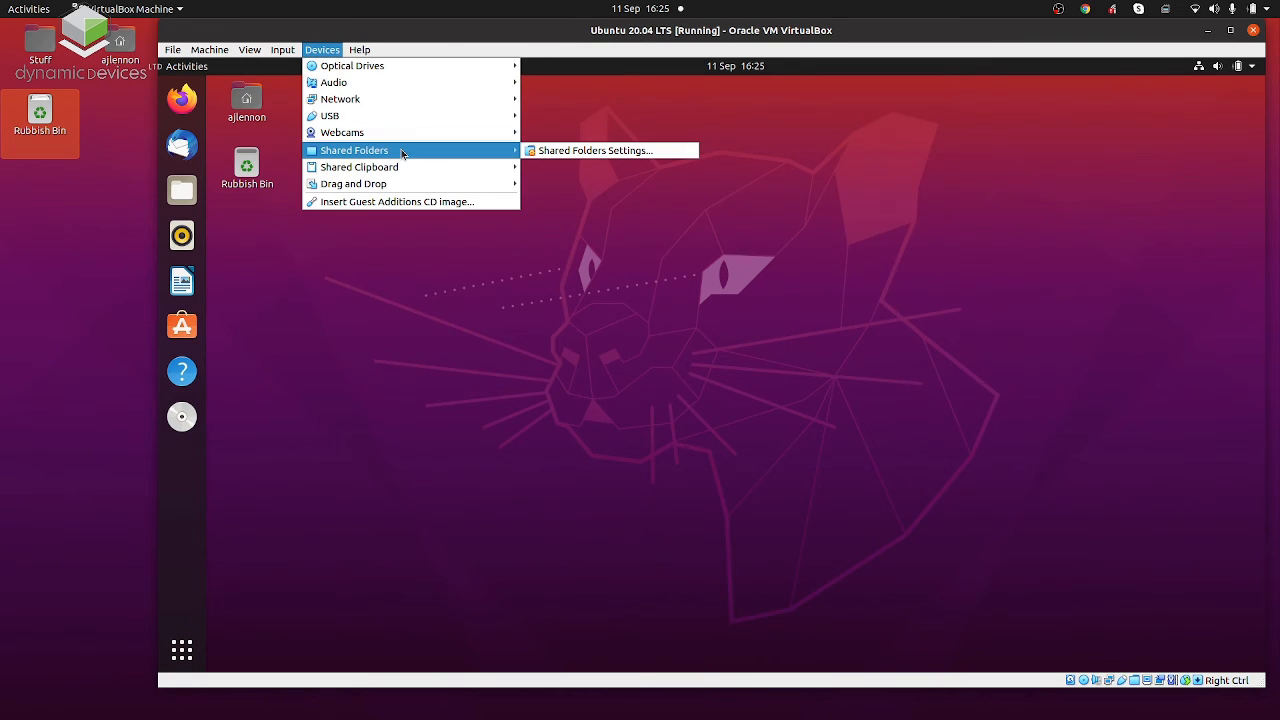
{"action": "left_click", "coordinate": [403, 51]}
Try to open the sf_Downloads shared folder in the guest's file manager.
{"action": "left_click", "coordinate": [182, 190]}
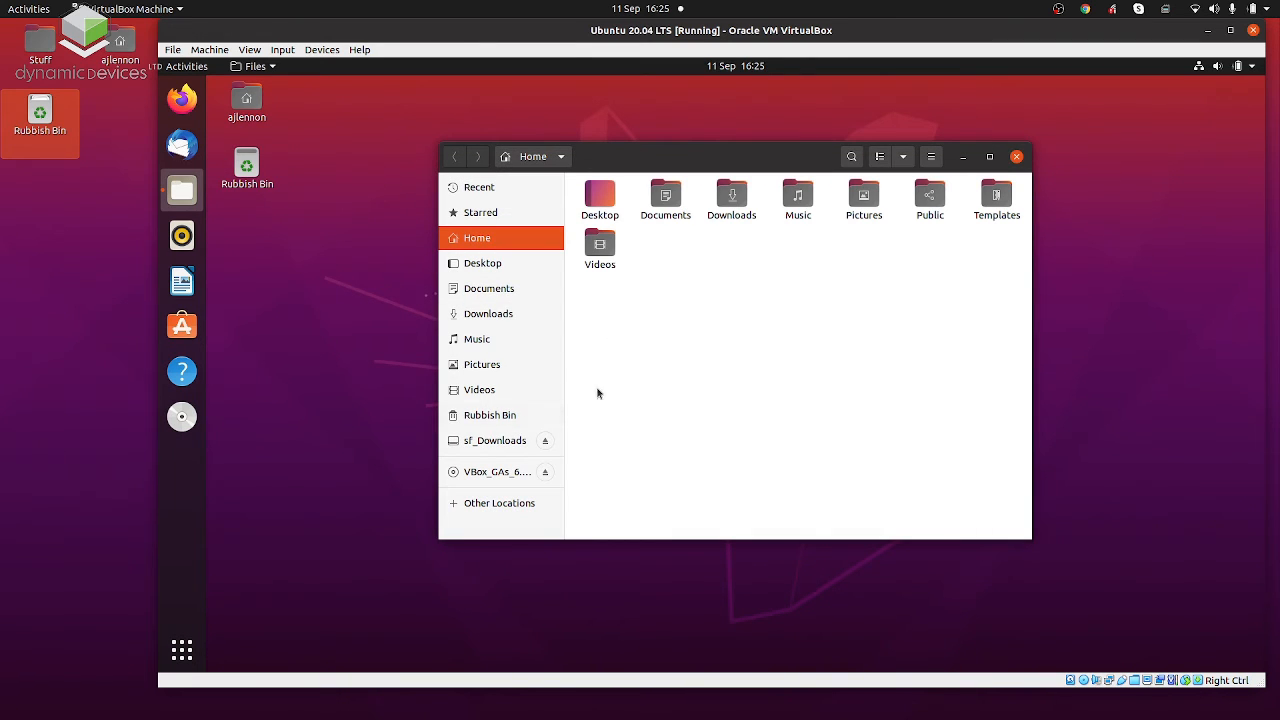
{"action": "left_click", "coordinate": [492, 442]}
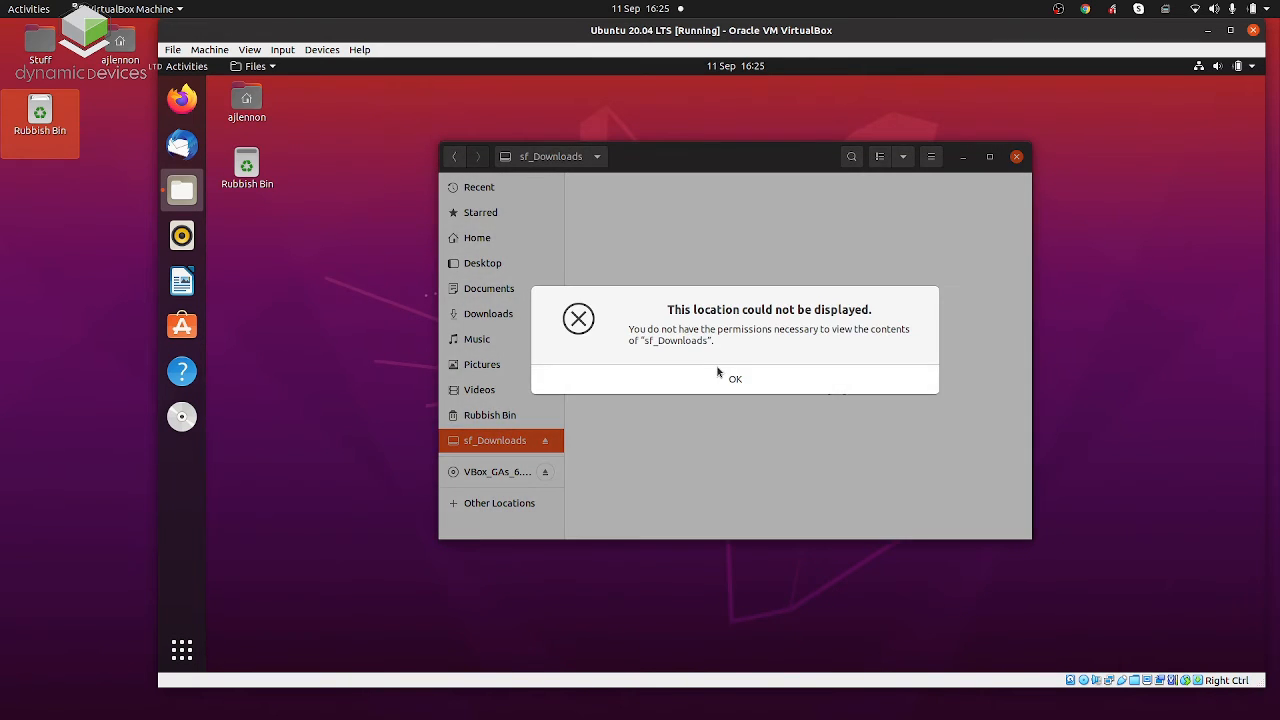
{"action": "left_click", "coordinate": [720, 375]}
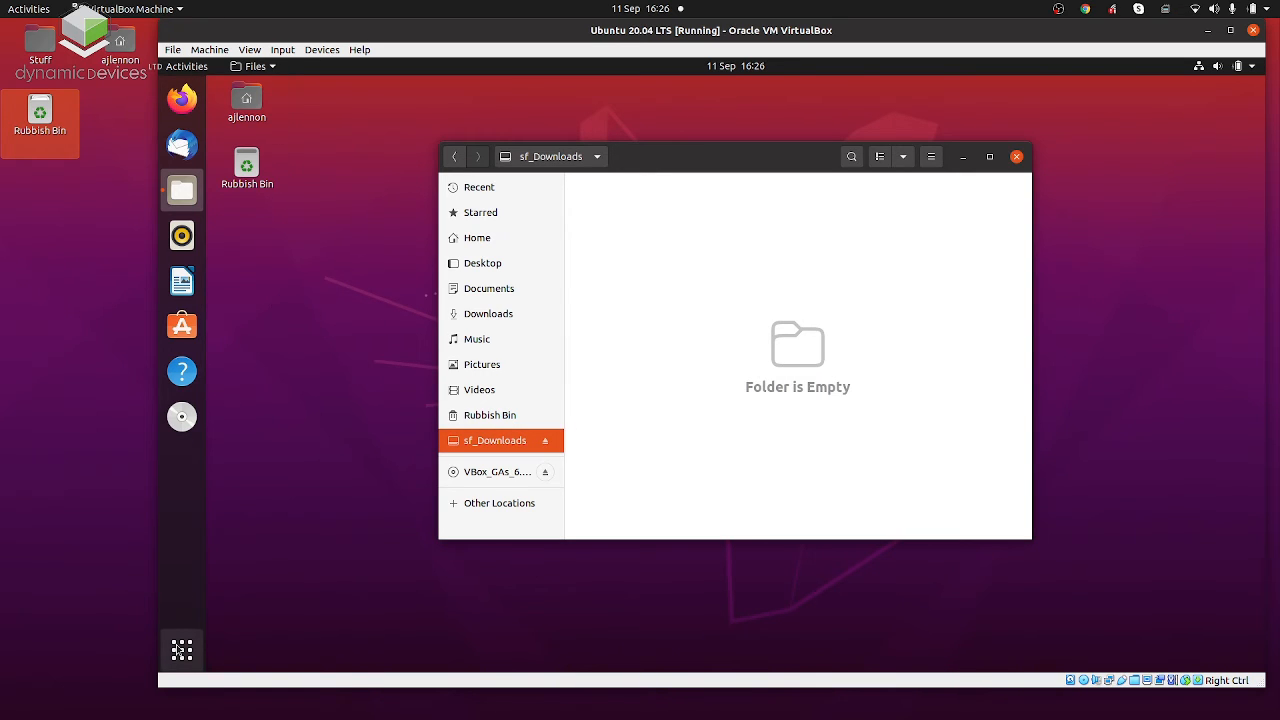
Open a Terminal in the guest, move it off the file manager's sidebar, and start a root shell with sudo su and the account password.
{"action": "key", "text": "super"}
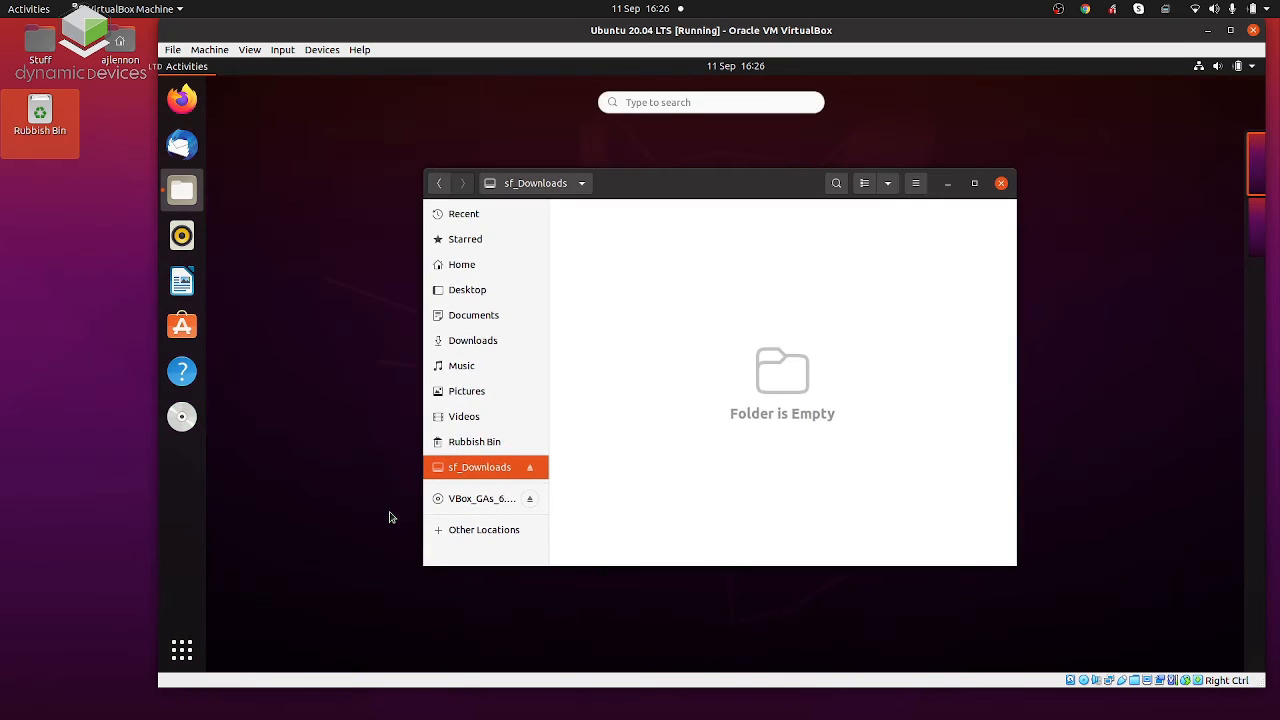
{"action": "type", "text": "te"}
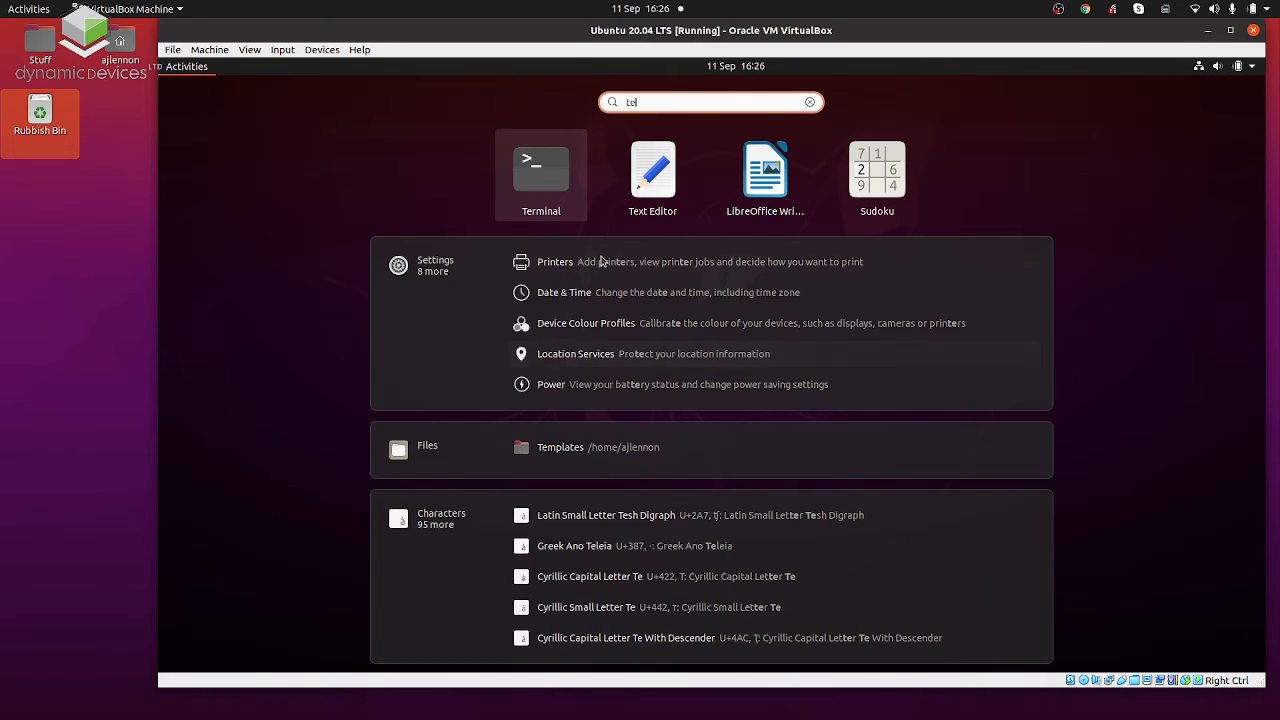
{"action": "left_click", "coordinate": [523, 152]}
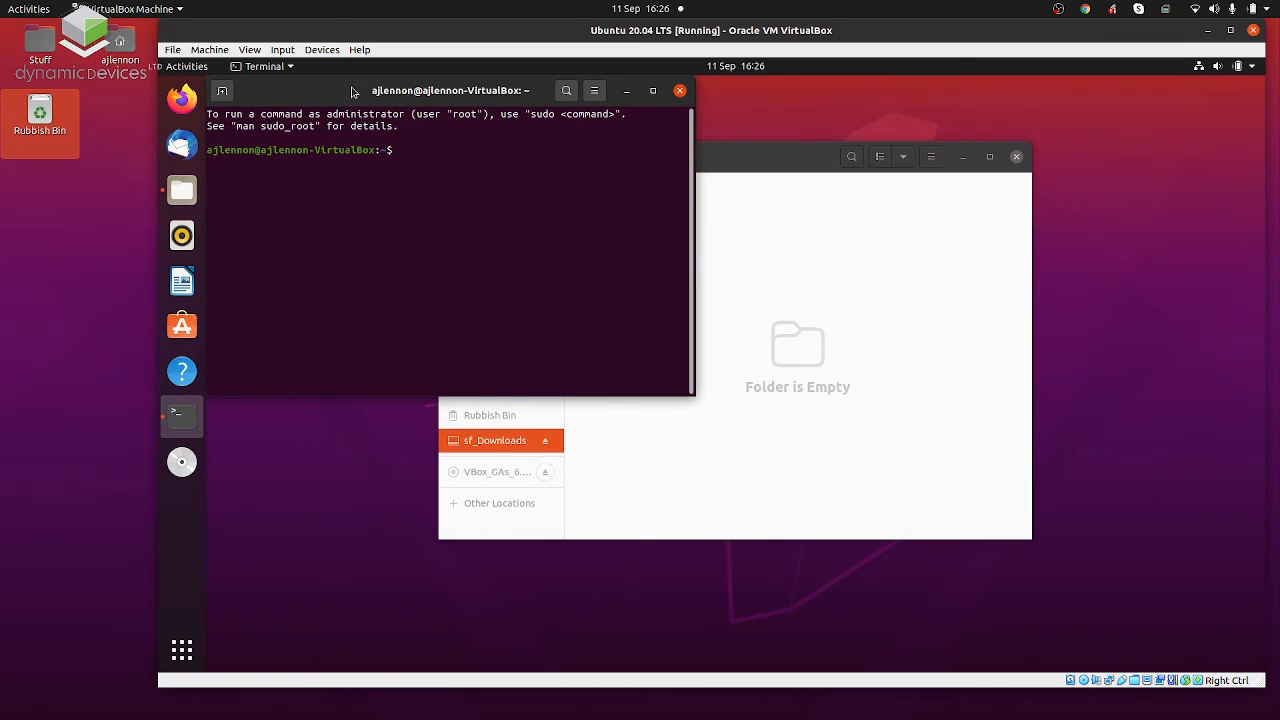
{"action": "left_click_drag", "start_coordinate": [335, 93], "coordinate": [815, 342]}
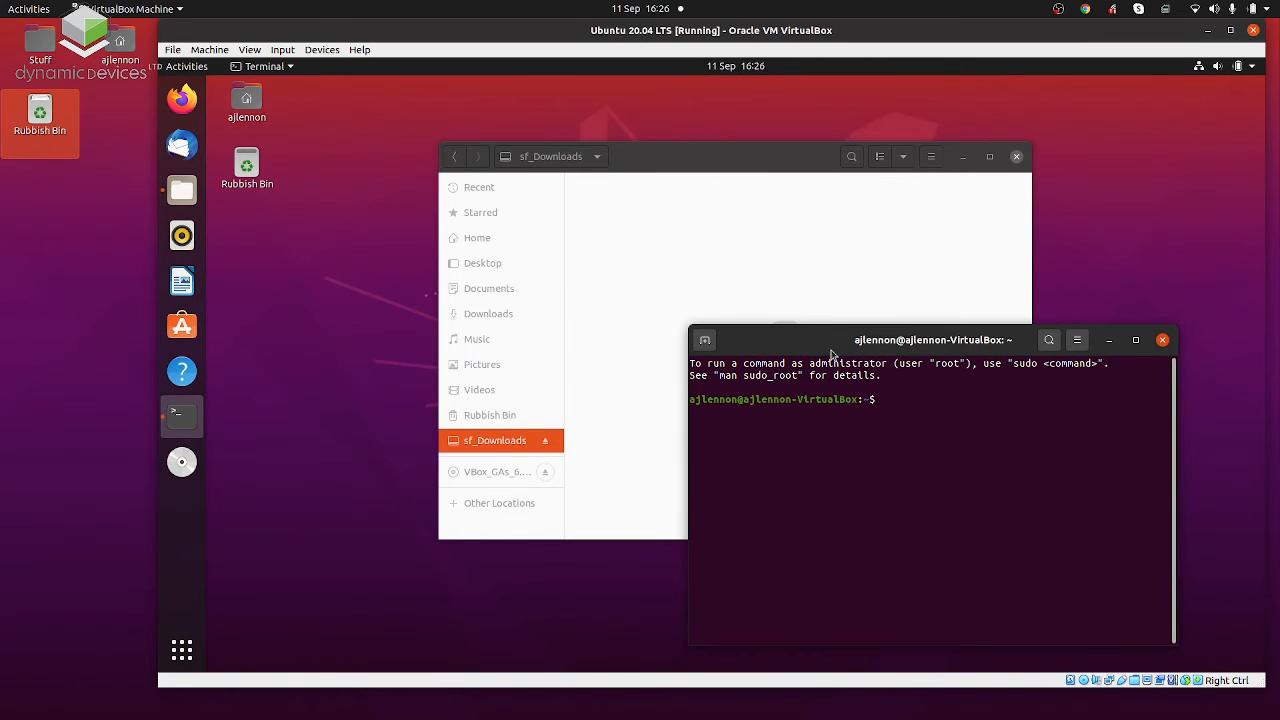
{"action": "type", "text": "sudo su"}
{"action": "key", "text": "Return"}
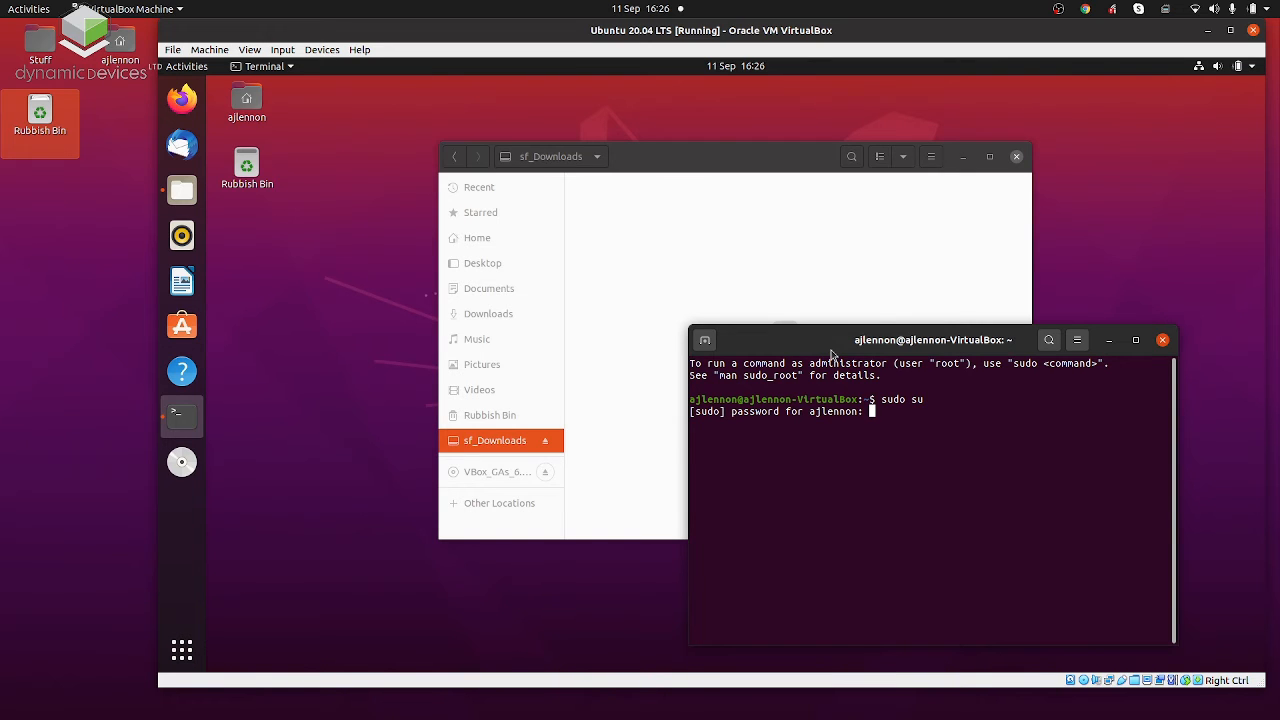
{"action": "key", "text": "Return"}
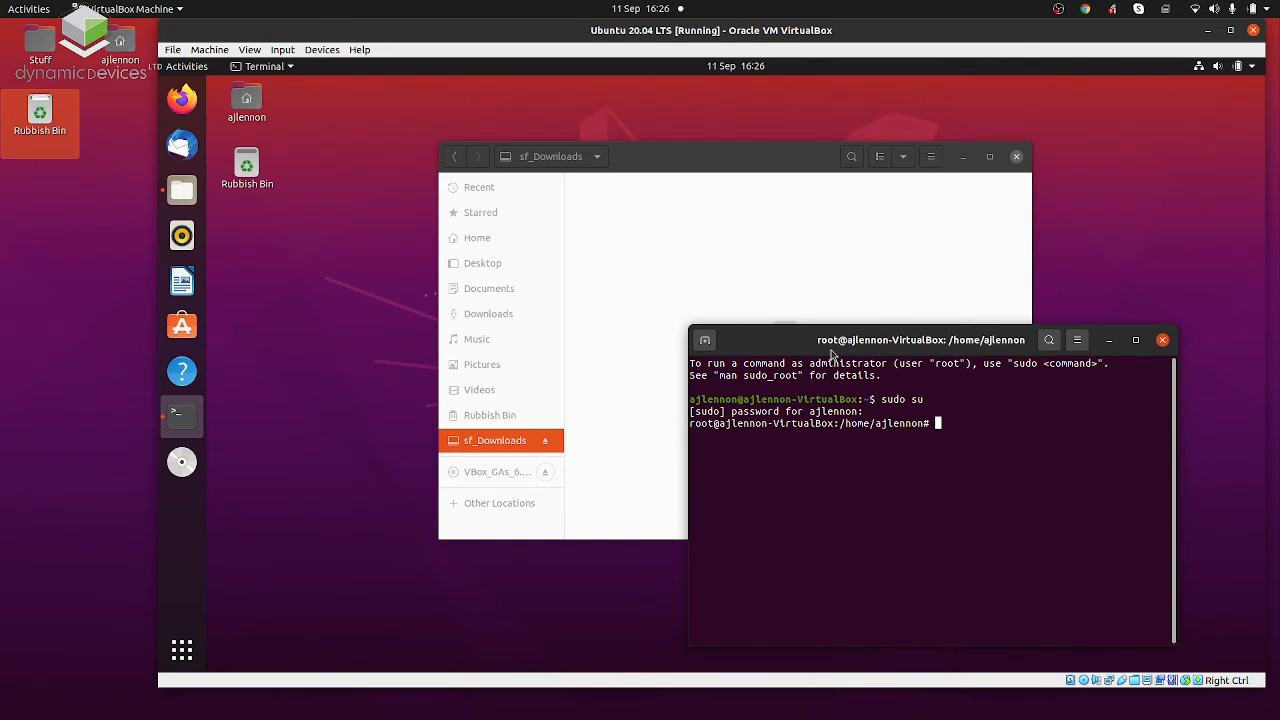
List the mounted file systems with df, change to /media/sf_Downloads/, and list the shared folder's contents.
{"action": "type", "text": "df"}
{"action": "key", "text": "Return"}
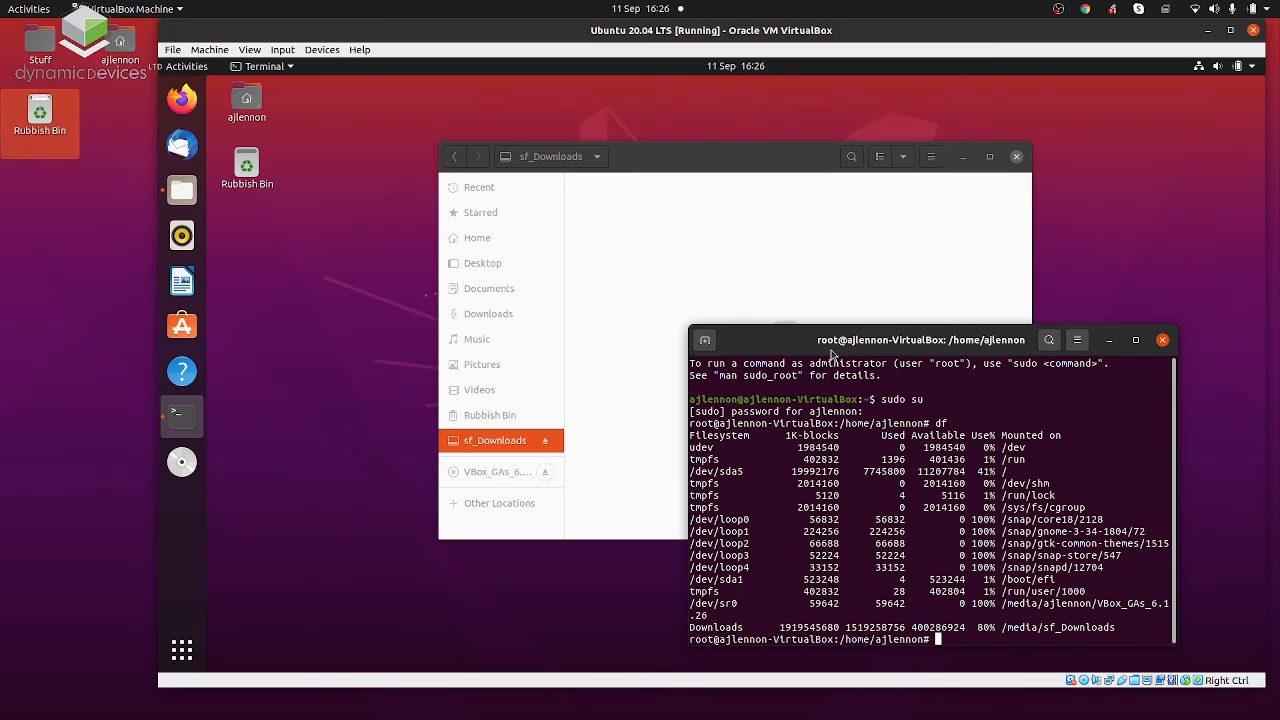
{"action": "type", "text": "cd /media/sf_Downloads/"}
{"action": "key", "text": "Return"}
{"action": "type", "text": "ls"}
{"action": "key", "text": "Return"}
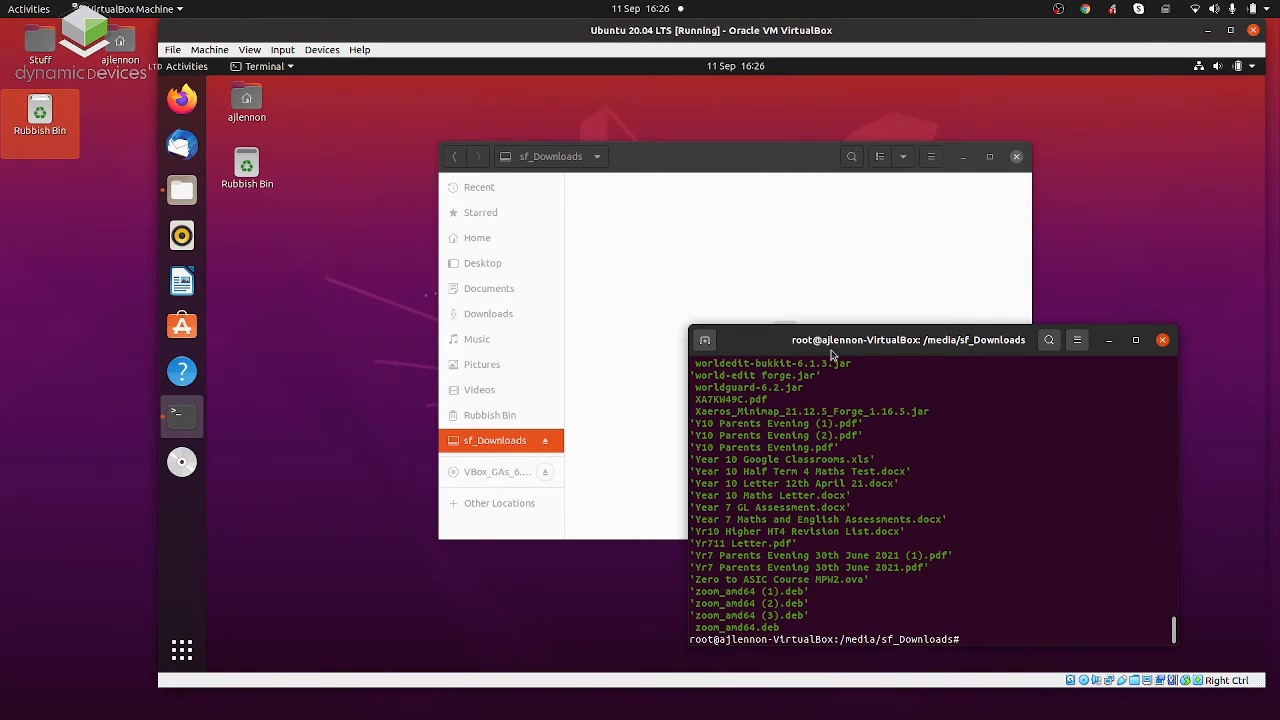
Exit the root shell and close the guest's Terminal.
{"action": "type", "text": "exit"}
{"action": "key", "text": "Return"}
{"action": "type", "text": "ex"}
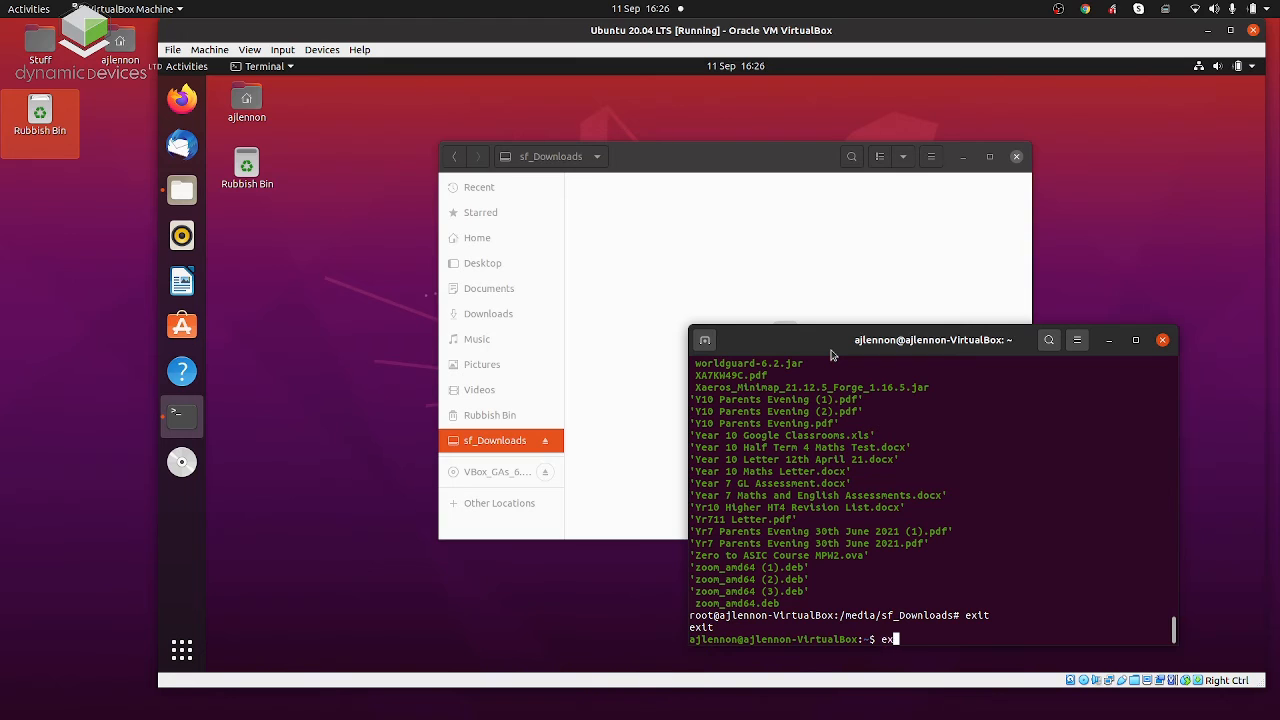
{"action": "type", "text": "it"}
{"action": "key", "text": "Return"}
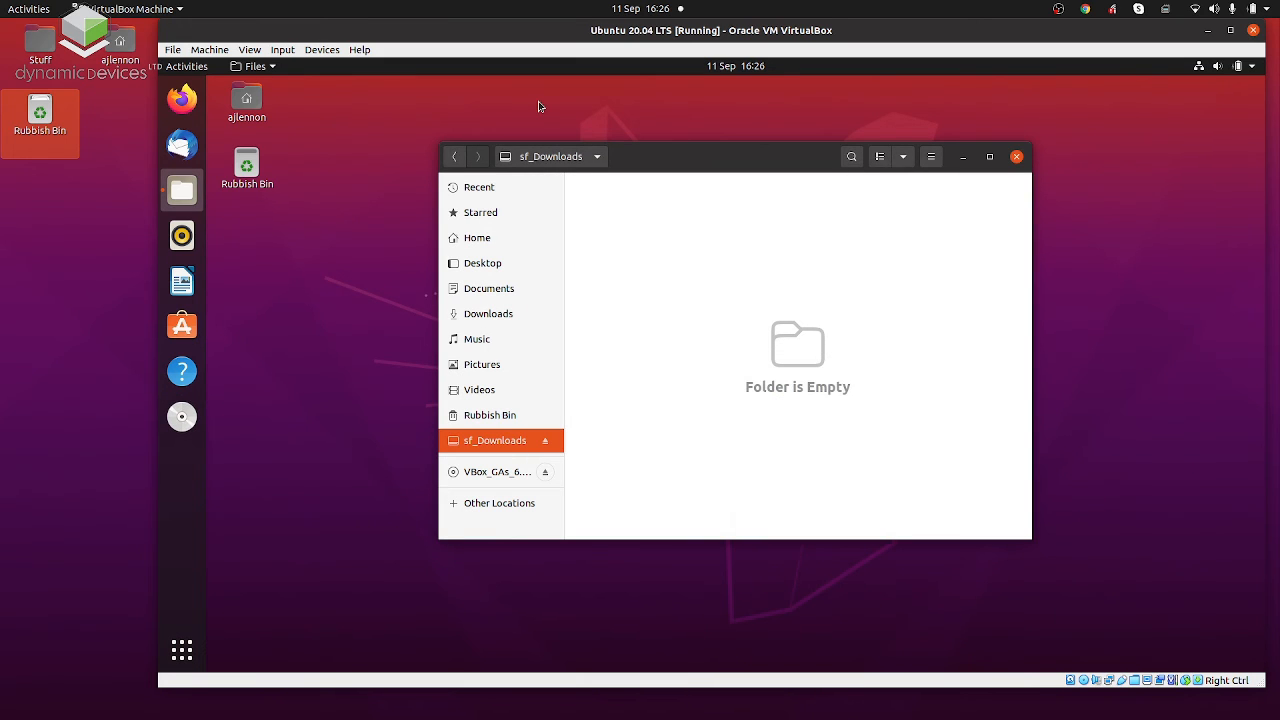
Set the virtual machine's Shared Clipboard to Bidirectional.
{"action": "left_click", "coordinate": [323, 50]}
{"action": "mouse_move", "coordinate": [413, 175]}
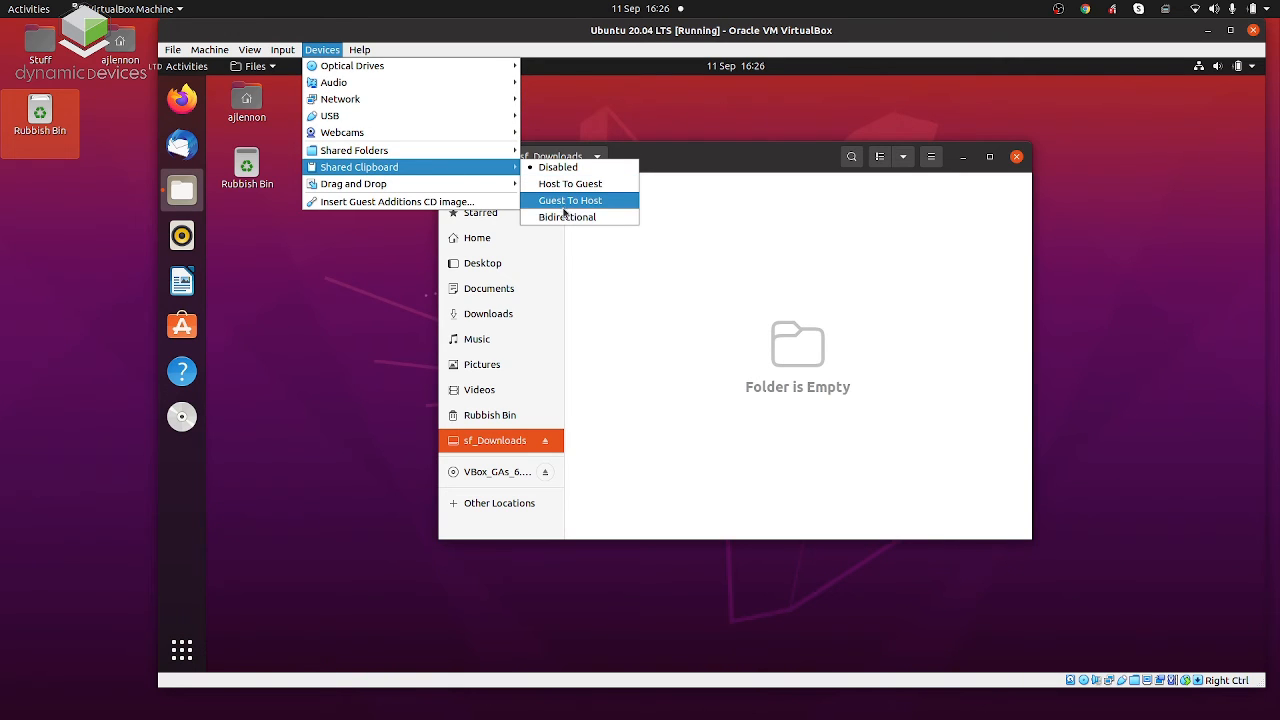
{"action": "left_click", "coordinate": [566, 217]}
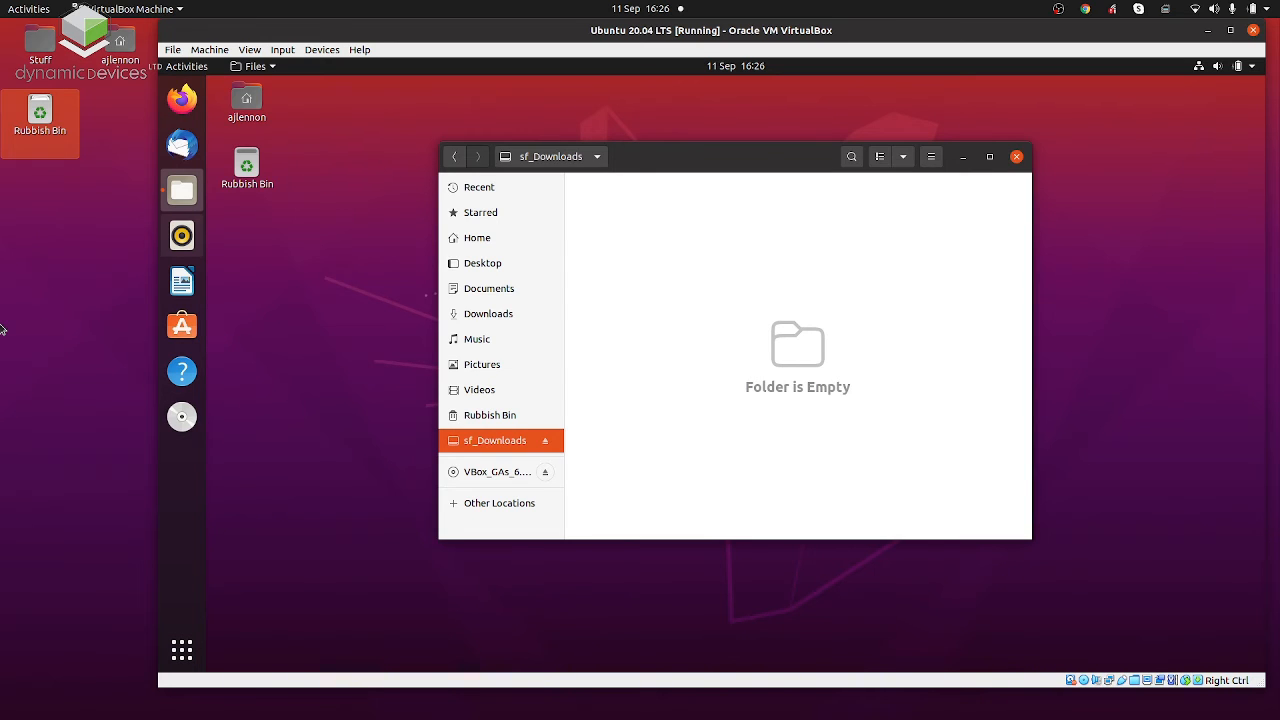
Switch to the host and find and open its Text Editor with a blank first line in a new document.
{"action": "right_click", "coordinate": [84, 312]}
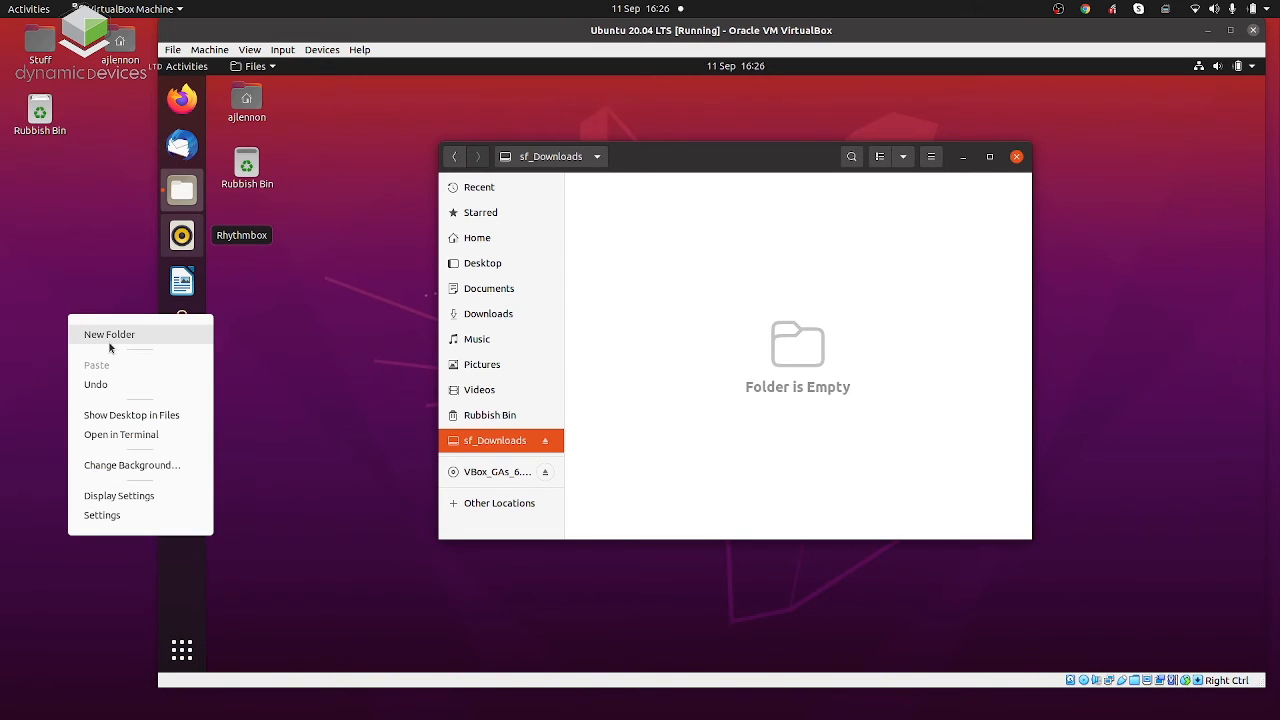
{"action": "left_click", "coordinate": [84, 225]}
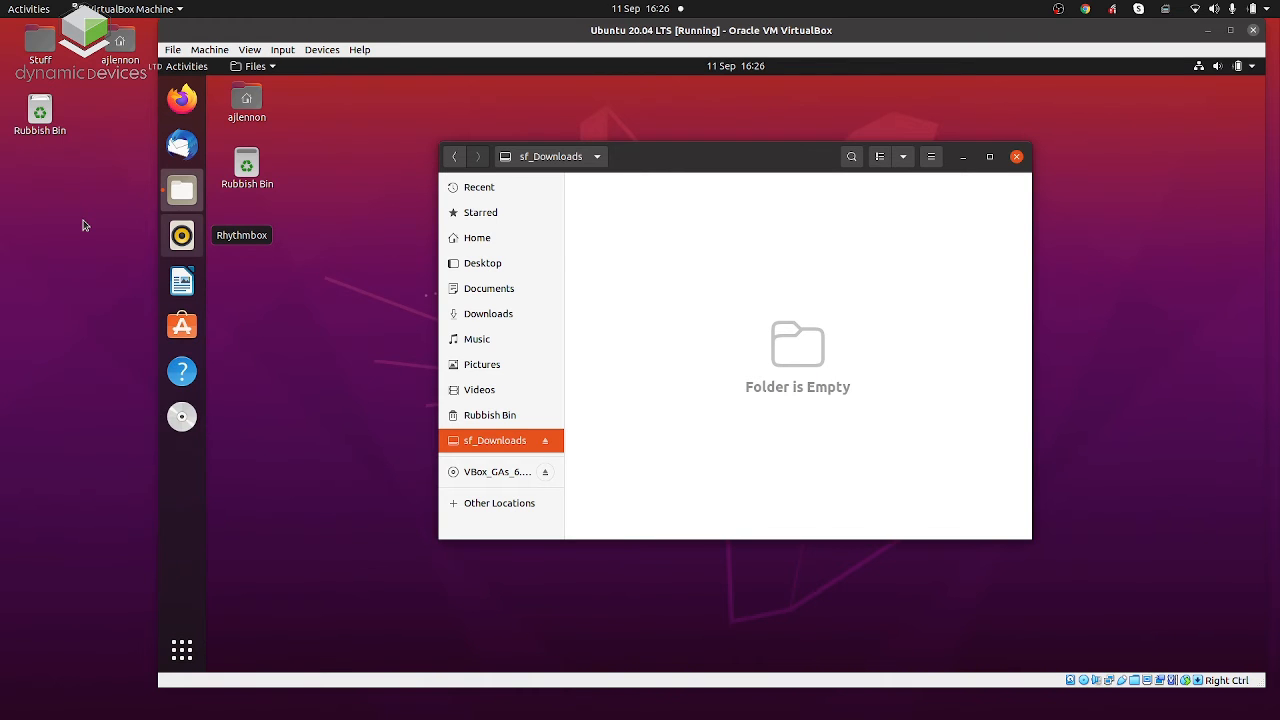
{"action": "key", "text": "super"}
{"action": "type", "text": "text"}
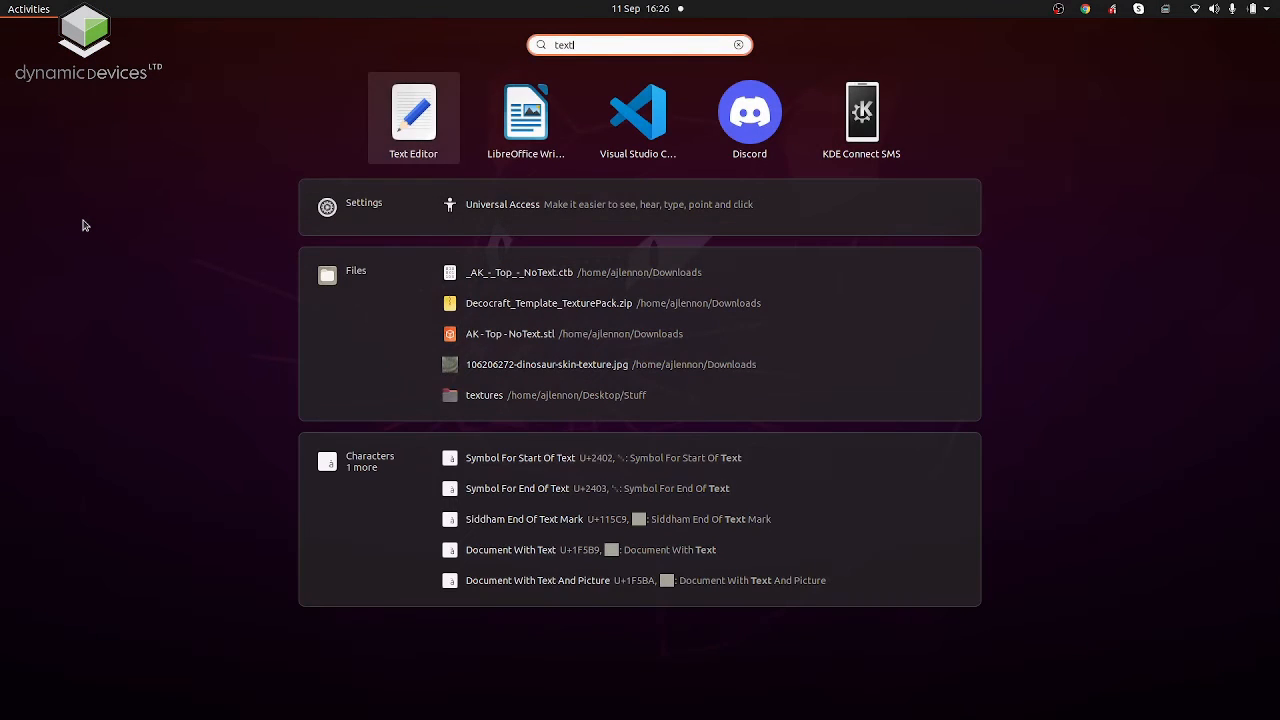
{"action": "type", "text": "pad"}
{"action": "key", "text": "BackSpace"}
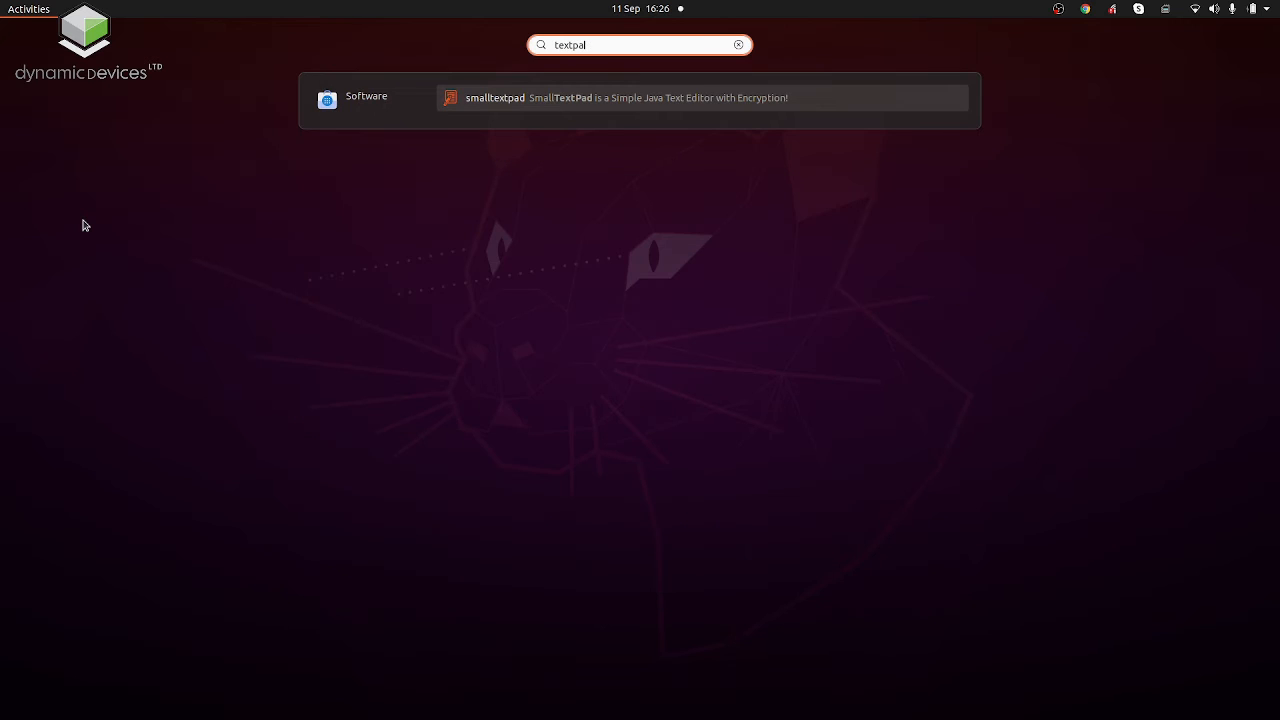
{"action": "key", "text": "BackSpace"}
{"action": "key", "text": "BackSpace"}
{"action": "key", "text": "BackSpace"}
{"action": "key", "text": "BackSpace"}
{"action": "key", "text": "BackSpace"}
{"action": "type", "text": "tex"}
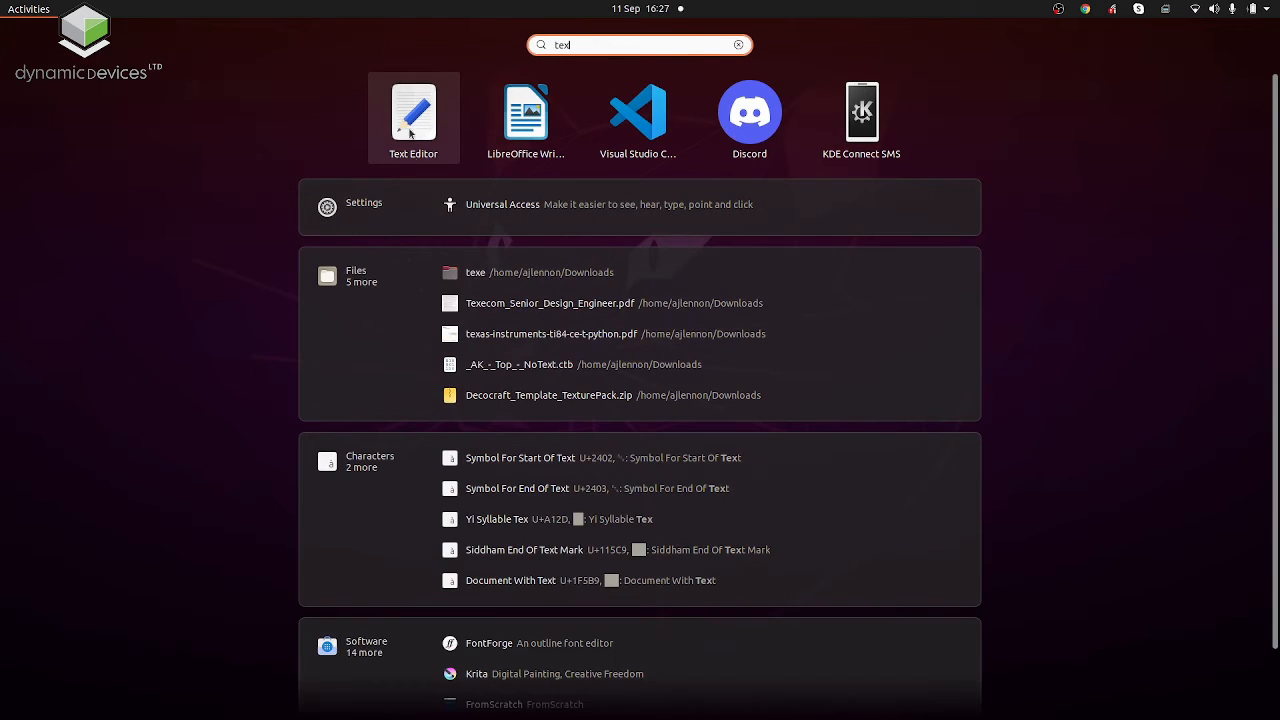
{"action": "key", "text": "Return"}
{"action": "key", "text": "Return"}
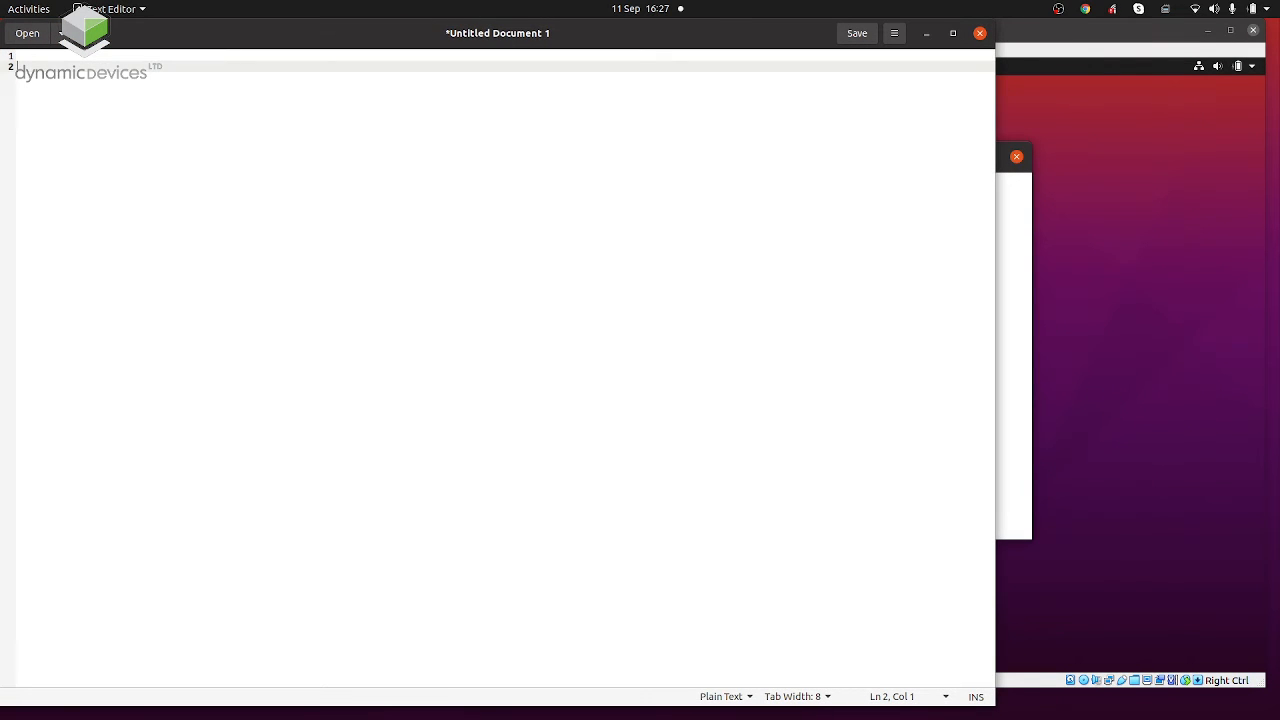
Enter "This is some text", save the document to the host's Desktop as SomeText.txt, and close the editor.
{"action": "type", "text": "This is some text"}
{"action": "left_click", "coordinate": [855, 38]}
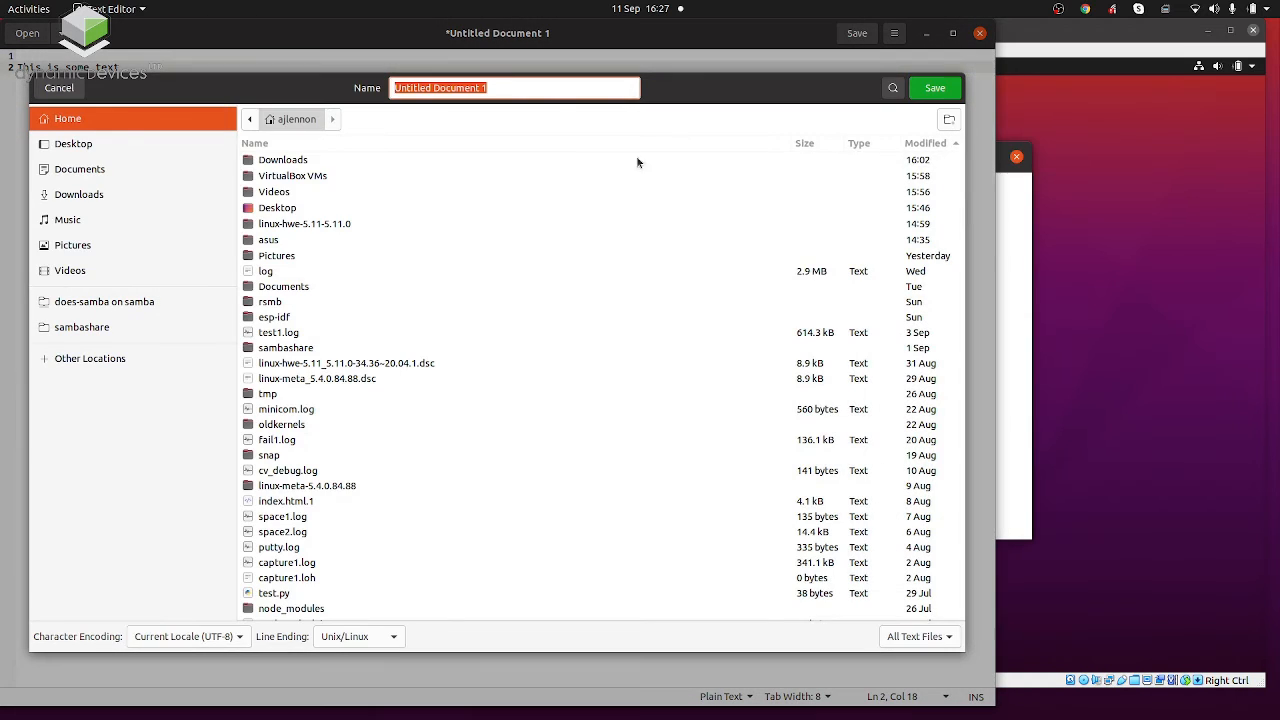
{"action": "left_click", "coordinate": [185, 149]}
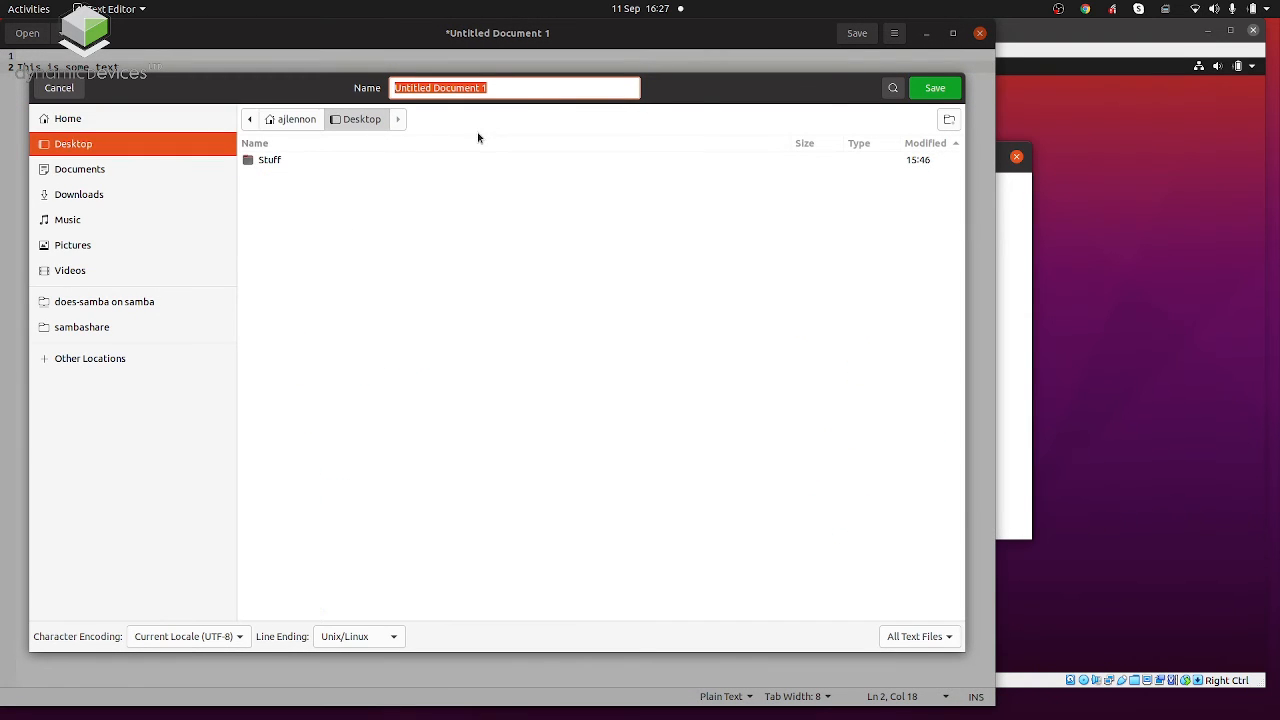
{"action": "type", "text": "Some te"}
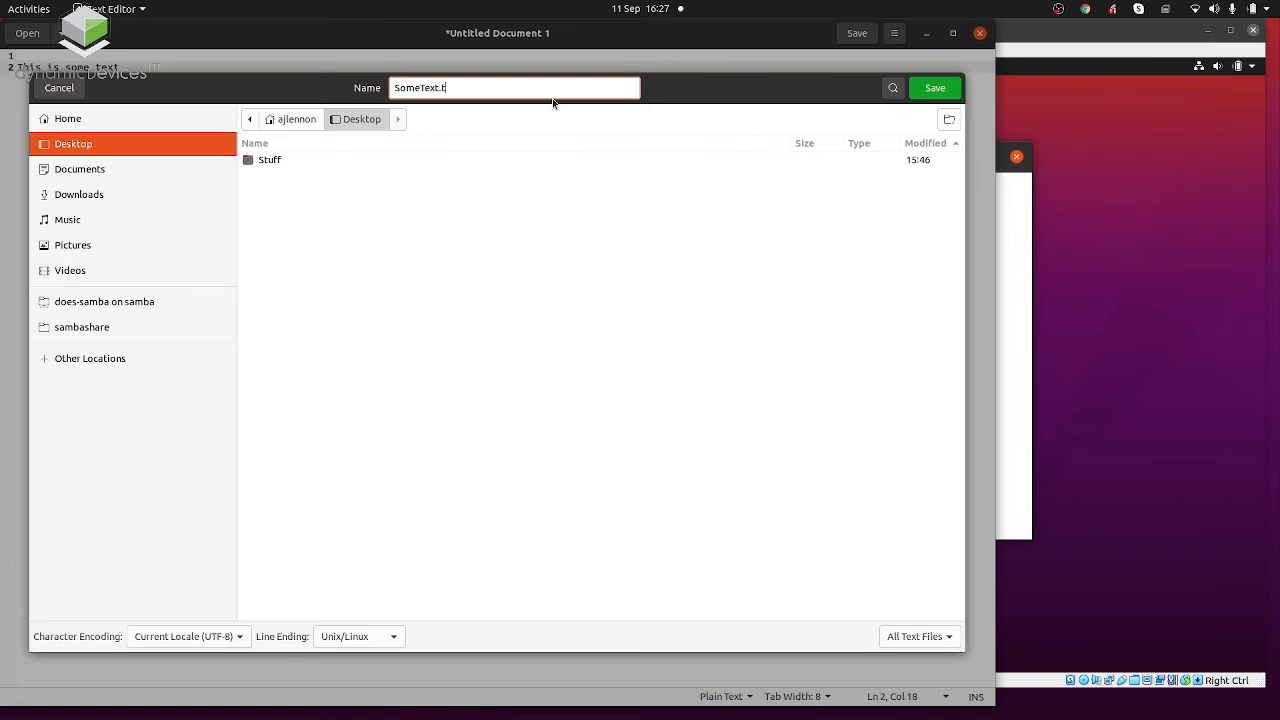
{"action": "key", "text": "Return"}
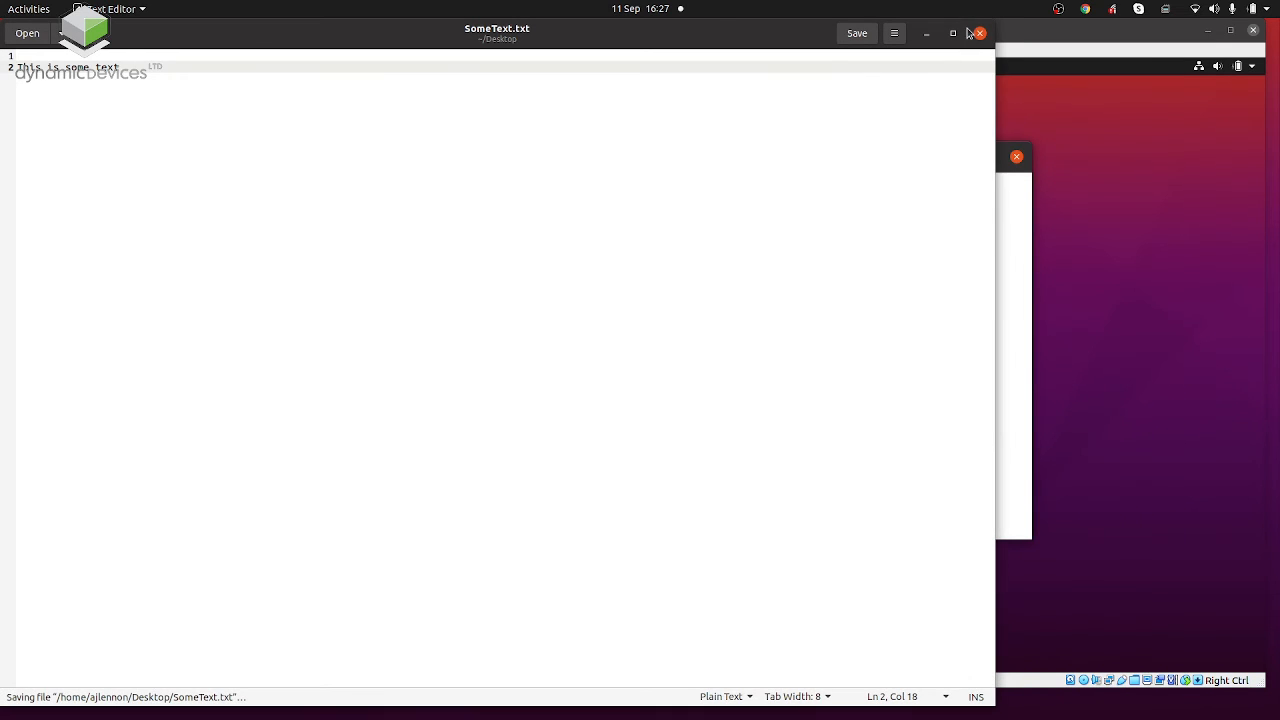
{"action": "left_click", "coordinate": [982, 32]}
Copy SomeText.txt from the host's desktop and try to paste it onto the guest's desktop.
{"action": "left_click_drag", "start_coordinate": [40, 183], "coordinate": [83, 306]}
{"action": "right_click", "coordinate": [61, 273]}
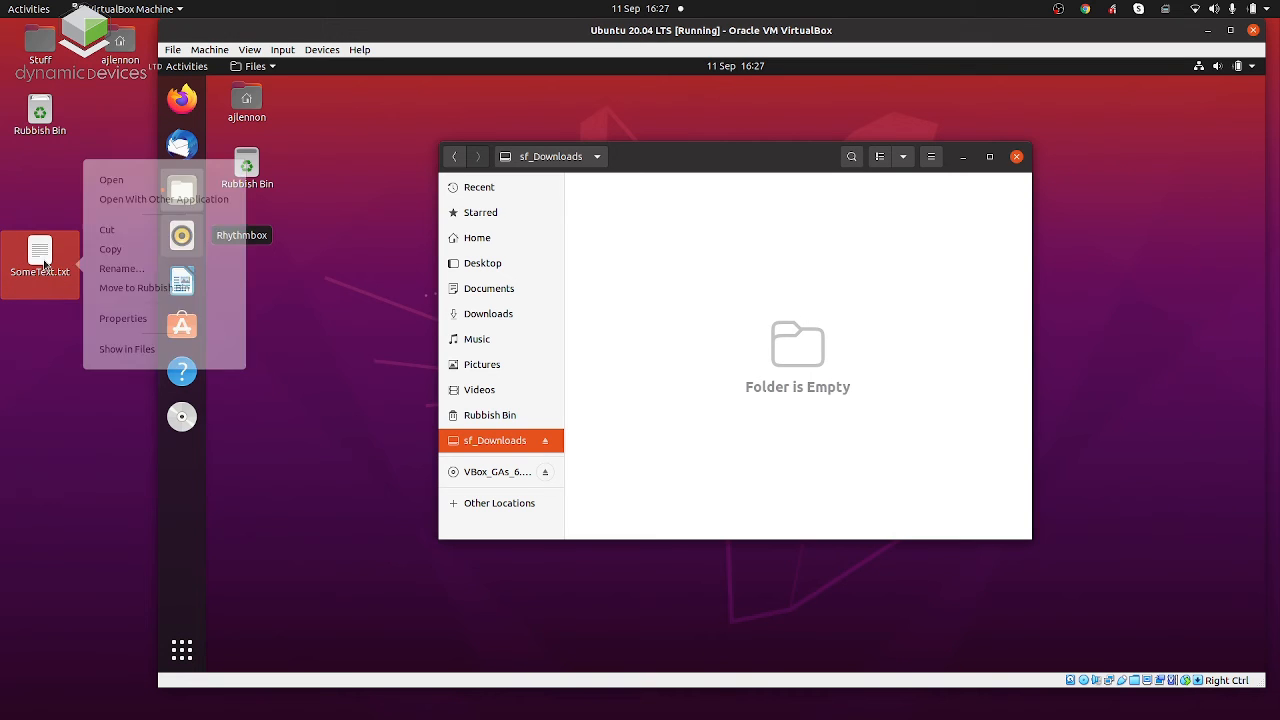
{"action": "left_click", "coordinate": [110, 248]}
{"action": "right_click", "coordinate": [310, 369]}
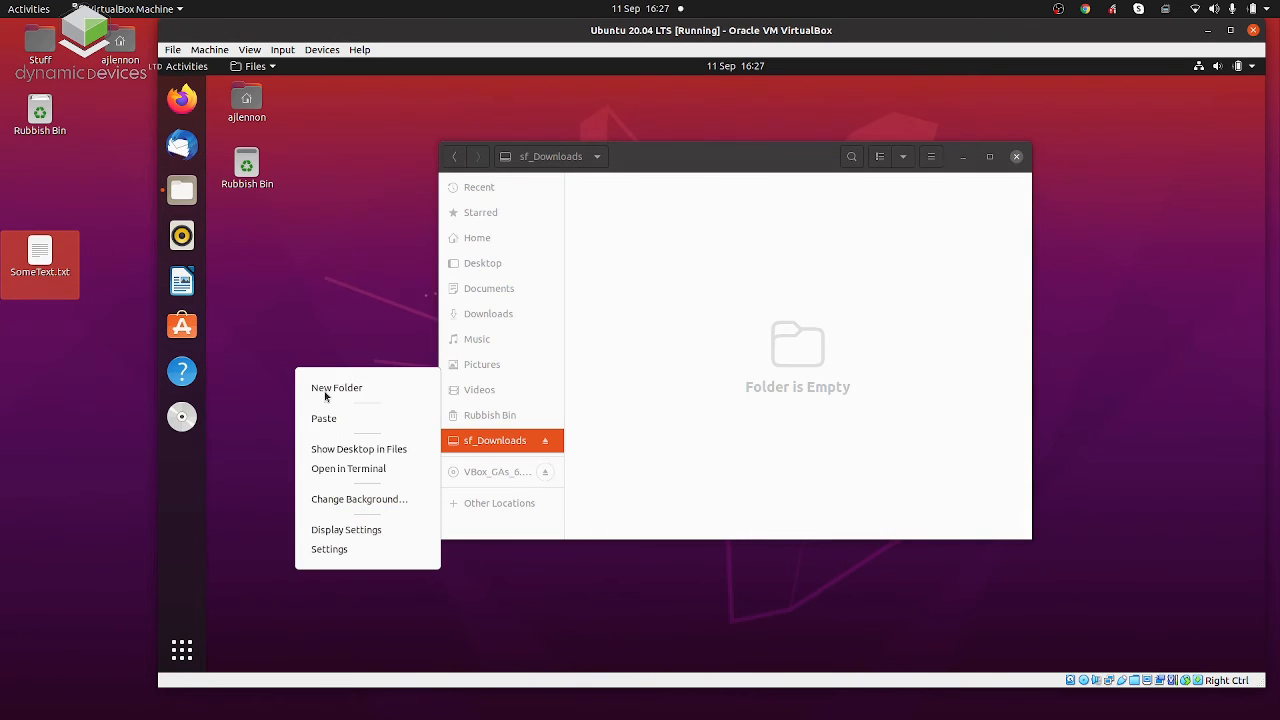
{"action": "left_click", "coordinate": [336, 424]}
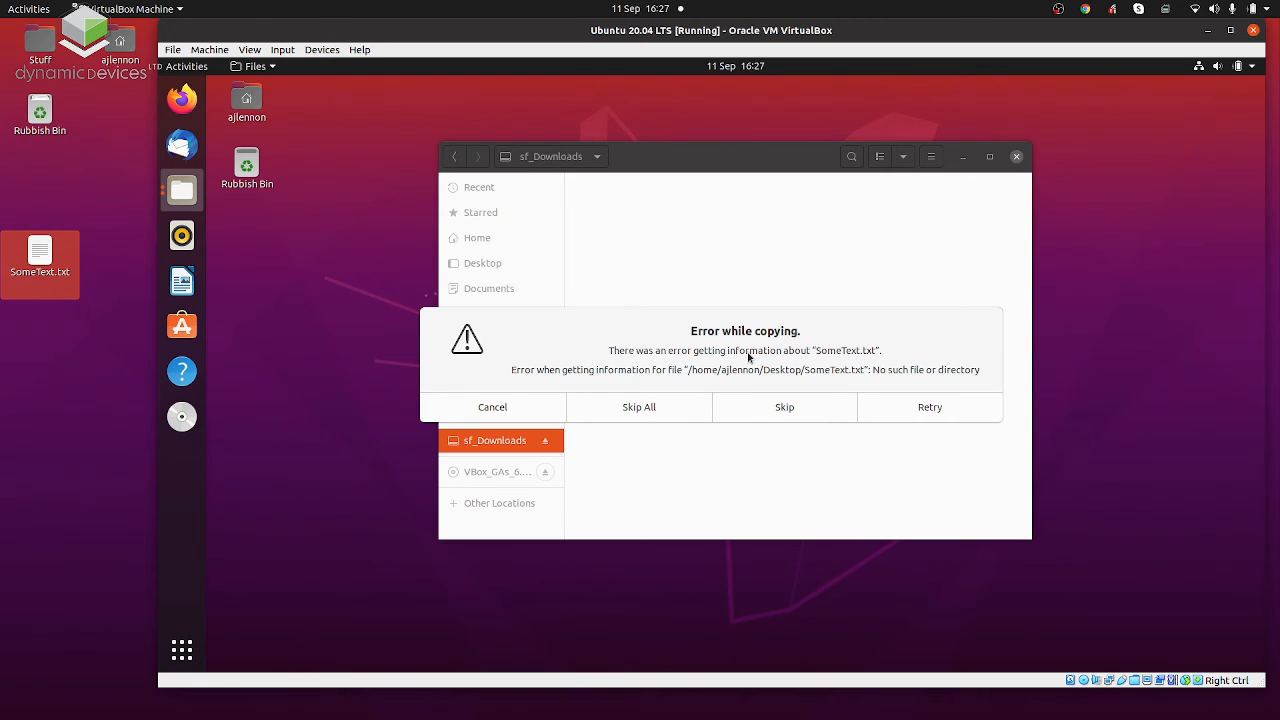
{"action": "left_click", "coordinate": [543, 413]}
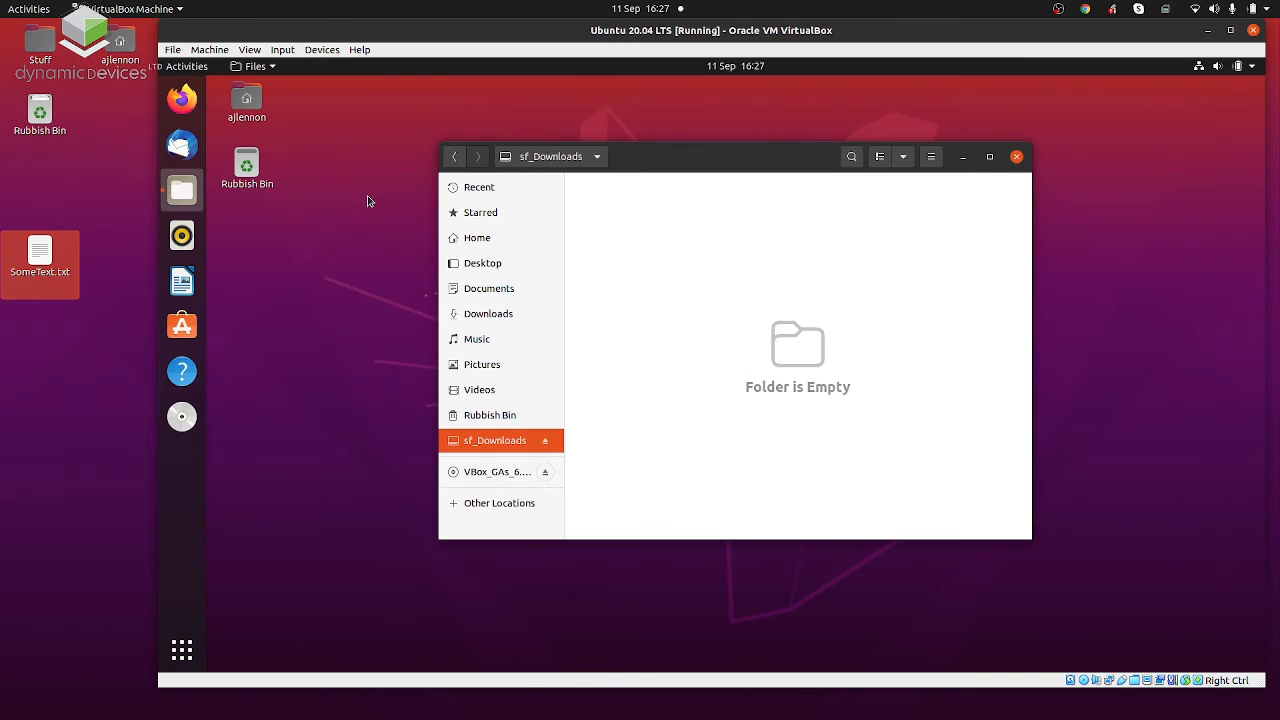
Open the home folder in the guest and try to move SomeText.txt into it directly from the host's desktop.
{"action": "double_click", "coordinate": [253, 105]}
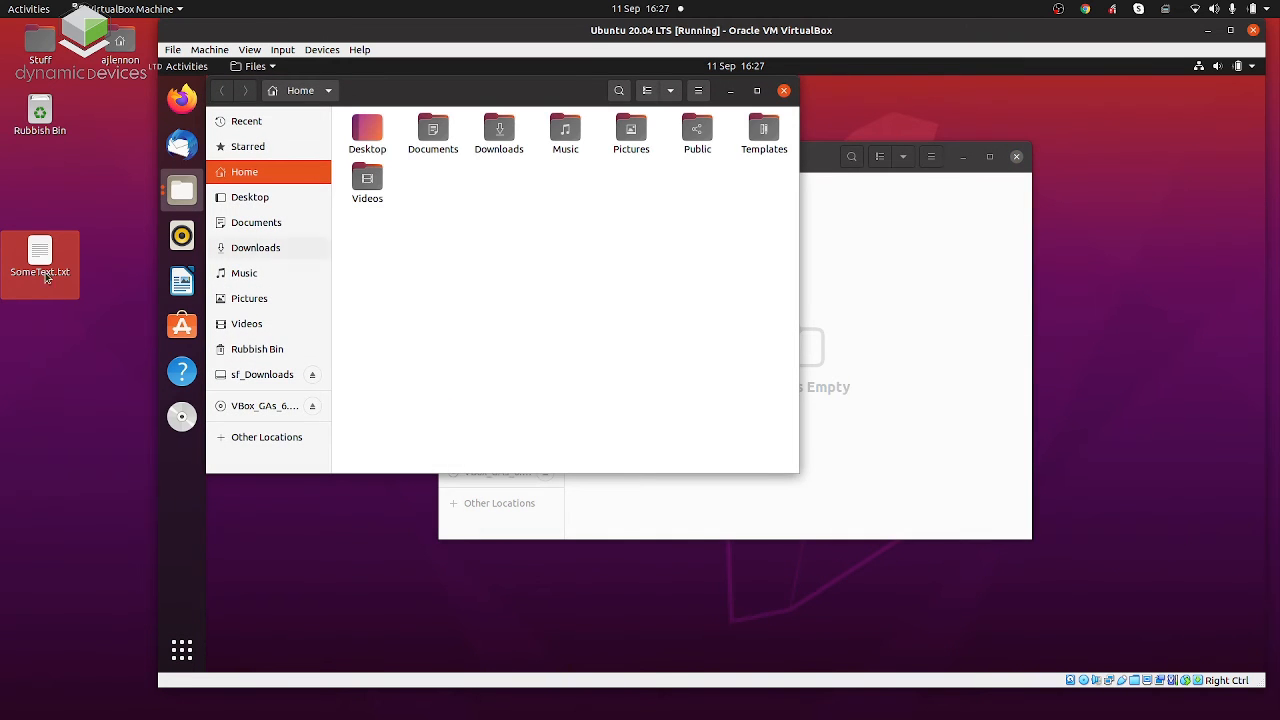
{"action": "left_click_drag", "start_coordinate": [22, 277], "coordinate": [566, 306]}
{"action": "left_click", "coordinate": [322, 49]}
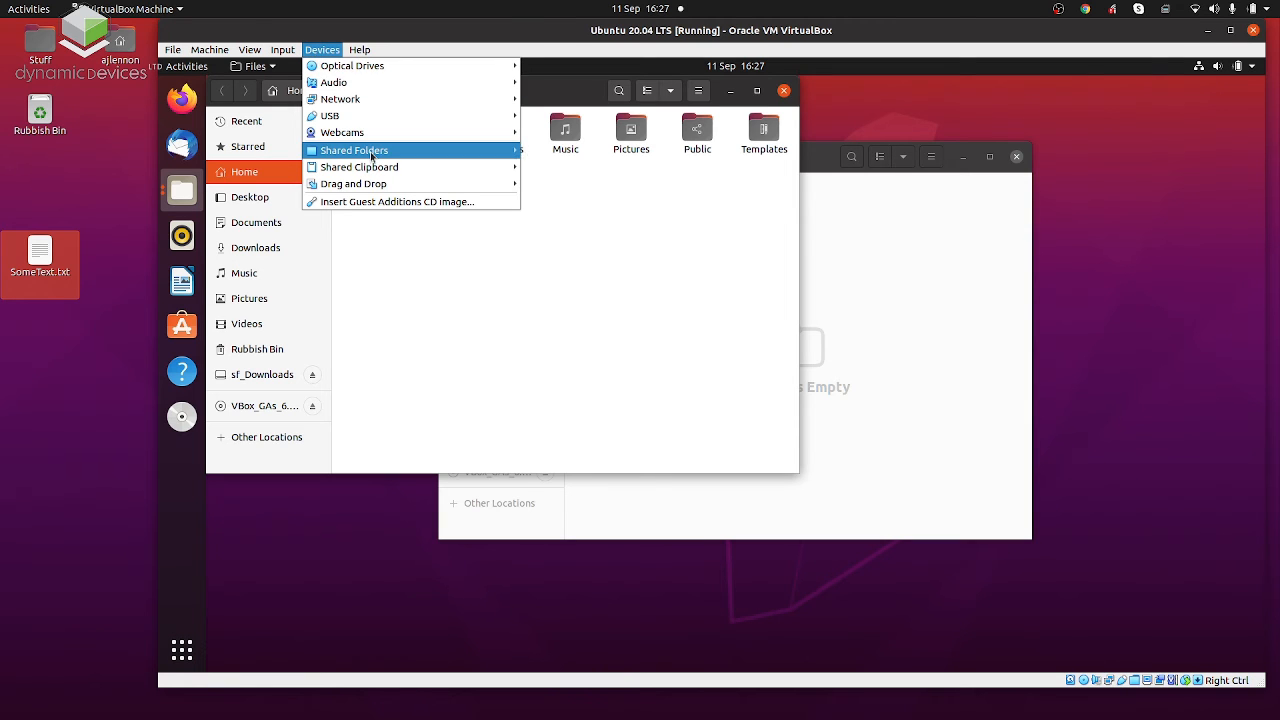
{"action": "mouse_move", "coordinate": [371, 155]}
{"action": "left_click", "coordinate": [437, 277]}
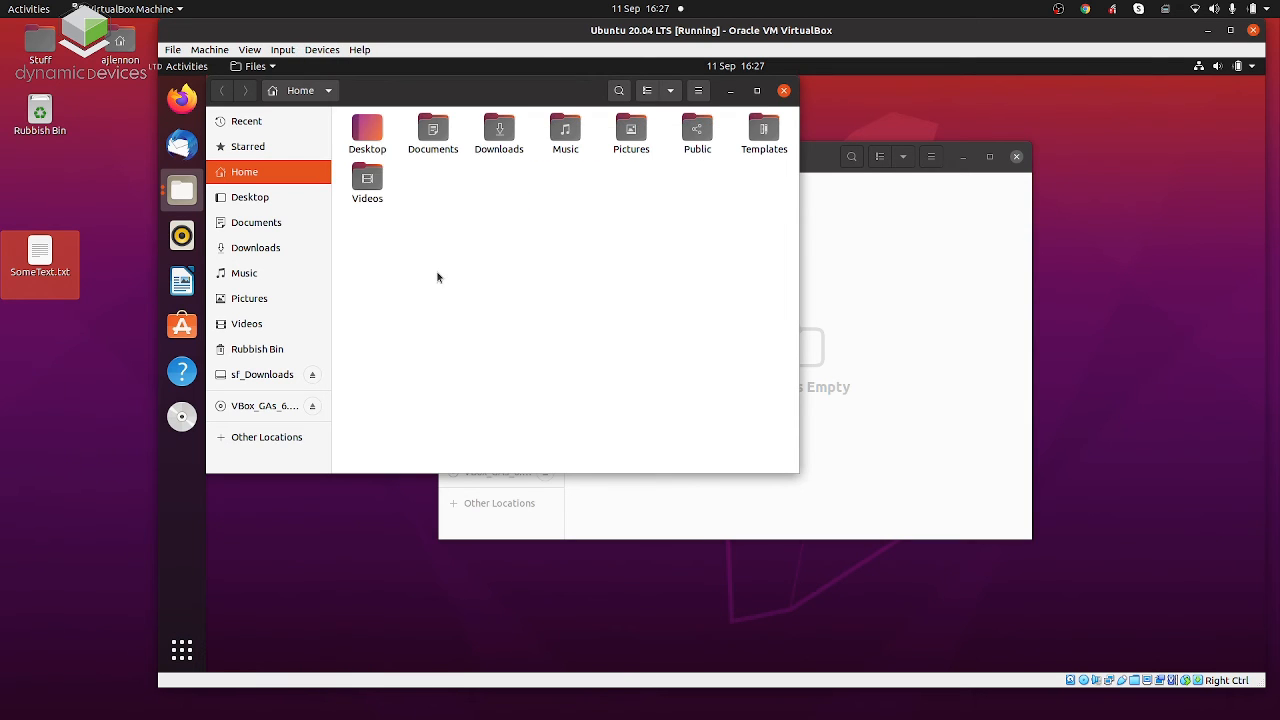
Copy SomeText.txt on the host, try to paste it into the guest's home folder, and close that folder window.
{"action": "right_click", "coordinate": [40, 258]}
{"action": "left_click", "coordinate": [115, 249]}
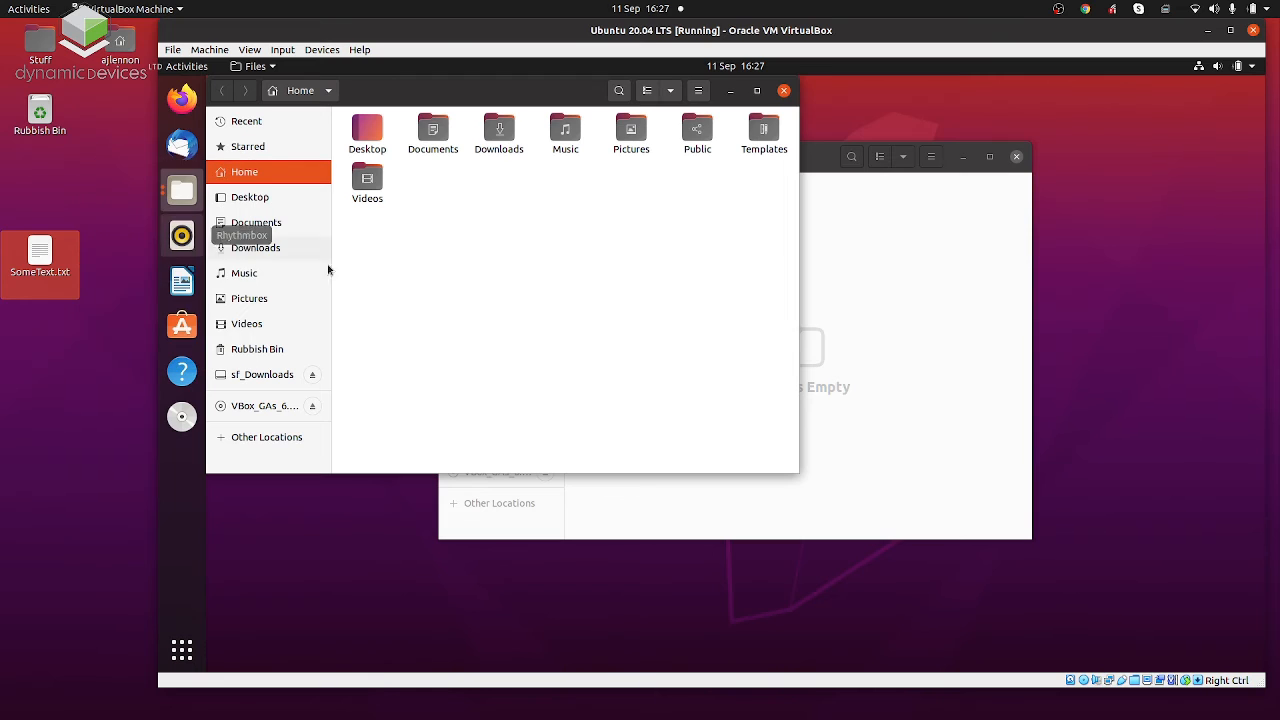
{"action": "right_click", "coordinate": [448, 279]}
{"action": "left_click", "coordinate": [480, 302]}
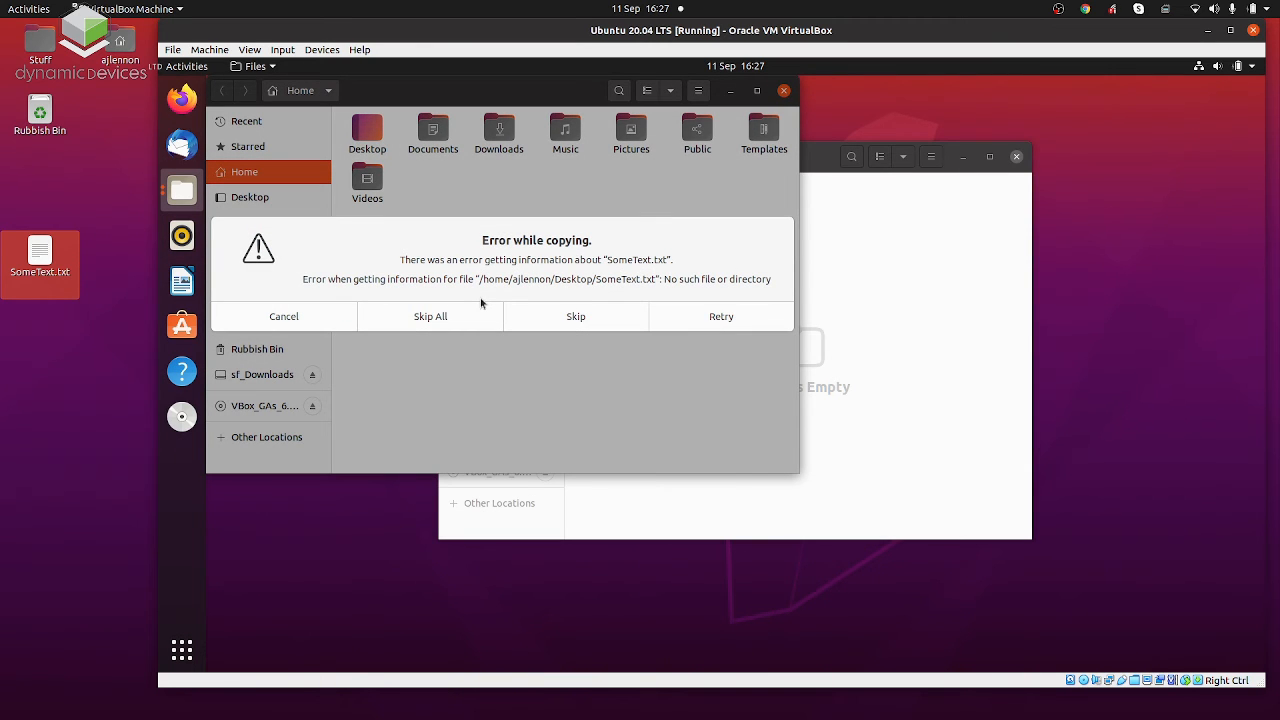
{"action": "left_click", "coordinate": [300, 316]}
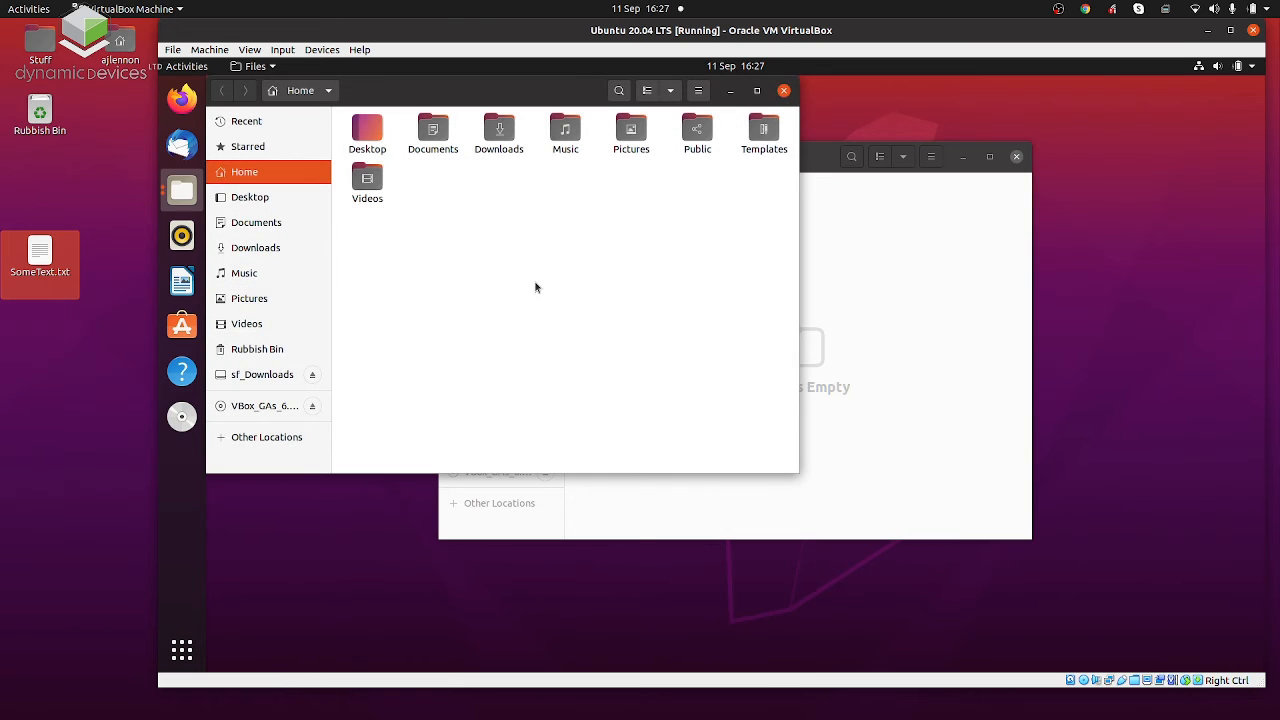
{"action": "left_click", "coordinate": [784, 90]}
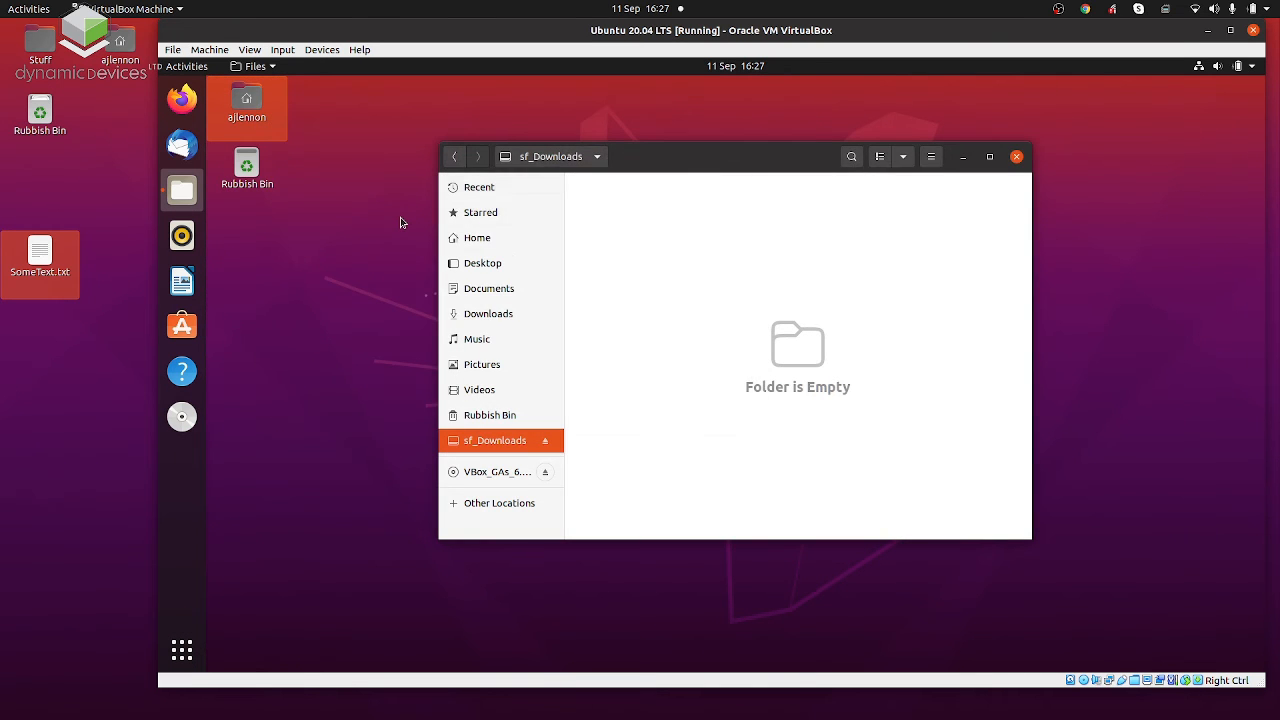
Search for the Text Editor in the guest and open it with a blank document.
{"action": "key", "text": "super"}
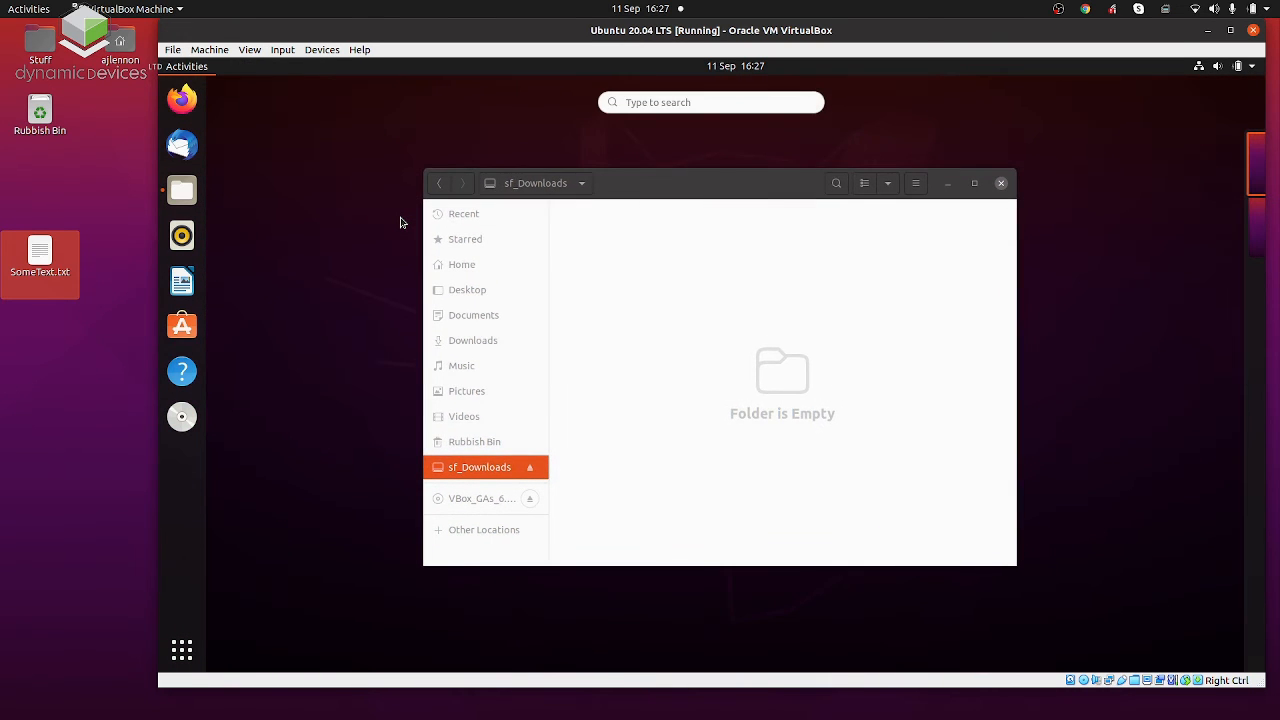
{"action": "type", "text": "text"}
{"action": "left_click", "coordinate": [658, 180]}
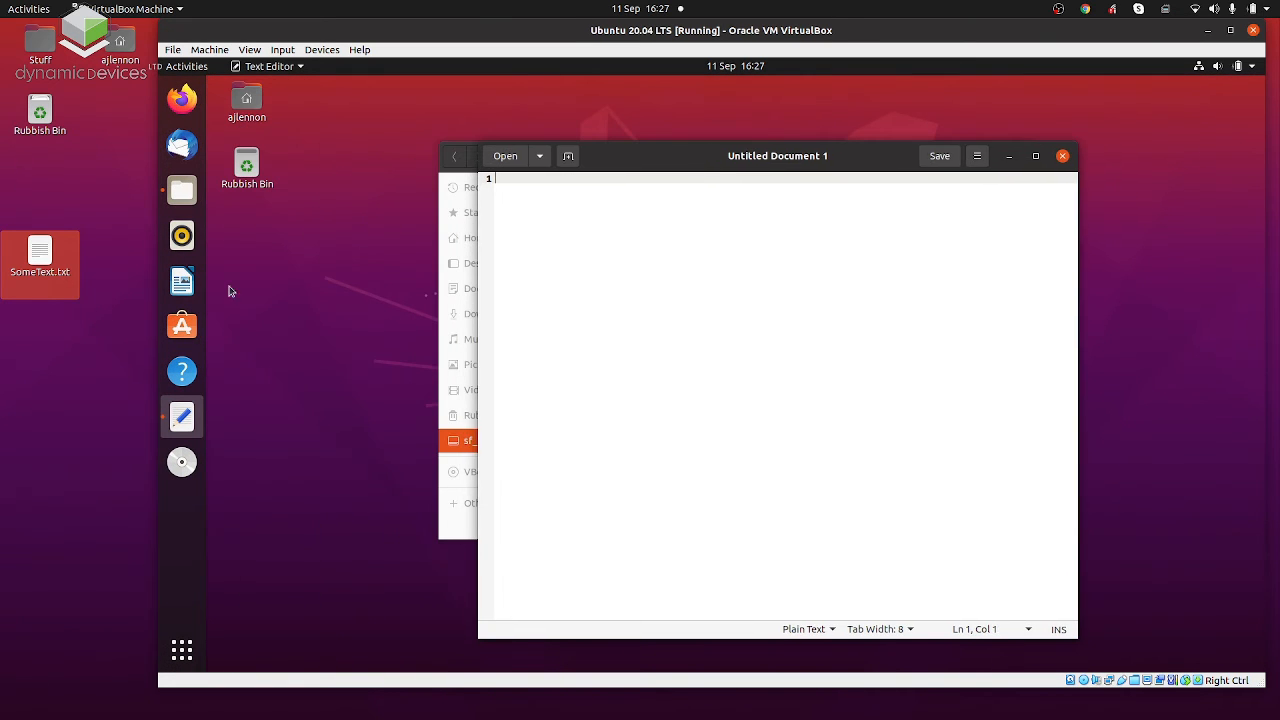
Copy all the text of SomeText.txt on the host, close the file, and paste the text into the guest's blank document.
{"action": "double_click", "coordinate": [54, 258]}
{"action": "key", "text": "ctrl+a"}
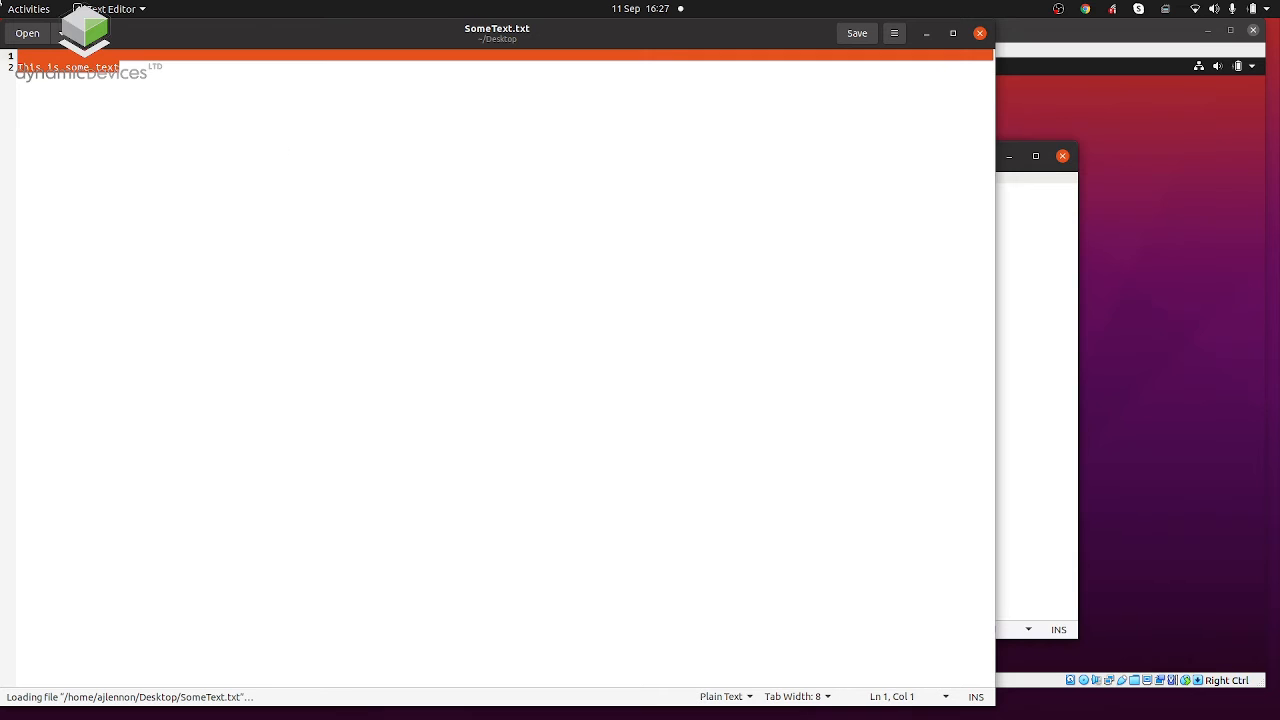
{"action": "right_click", "coordinate": [173, 118]}
{"action": "left_click", "coordinate": [219, 174]}
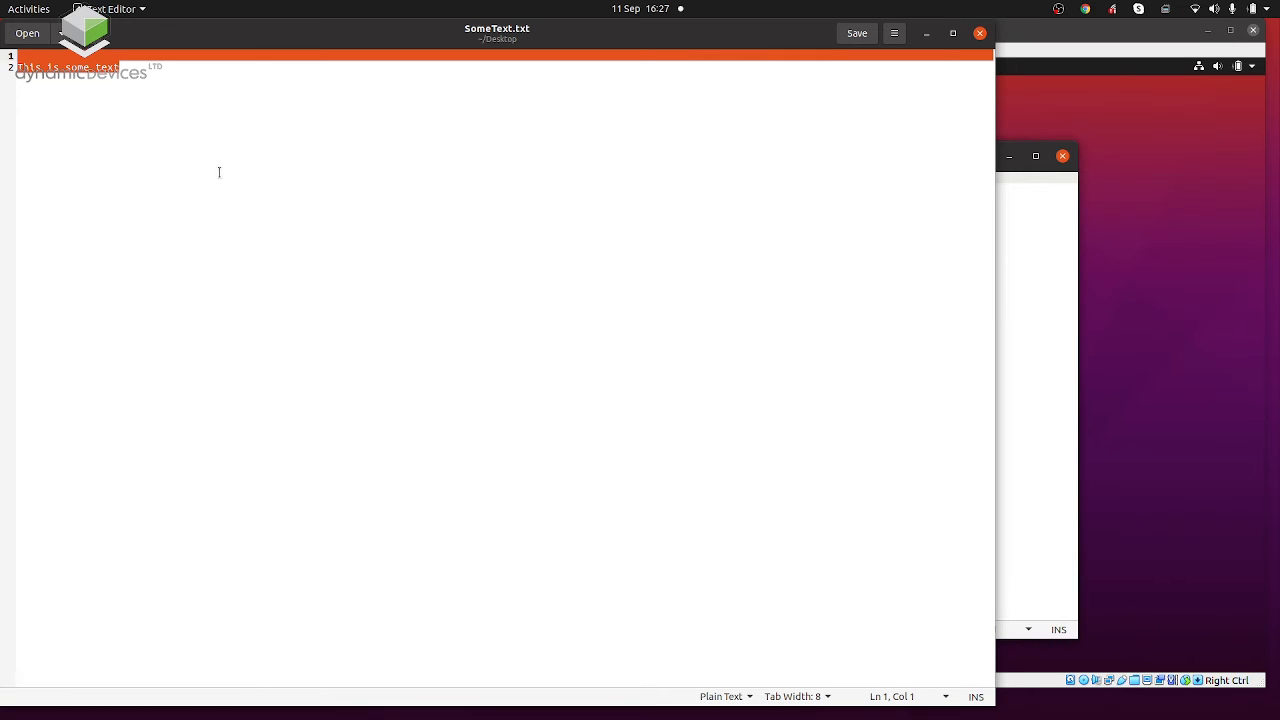
{"action": "left_click", "coordinate": [980, 33]}
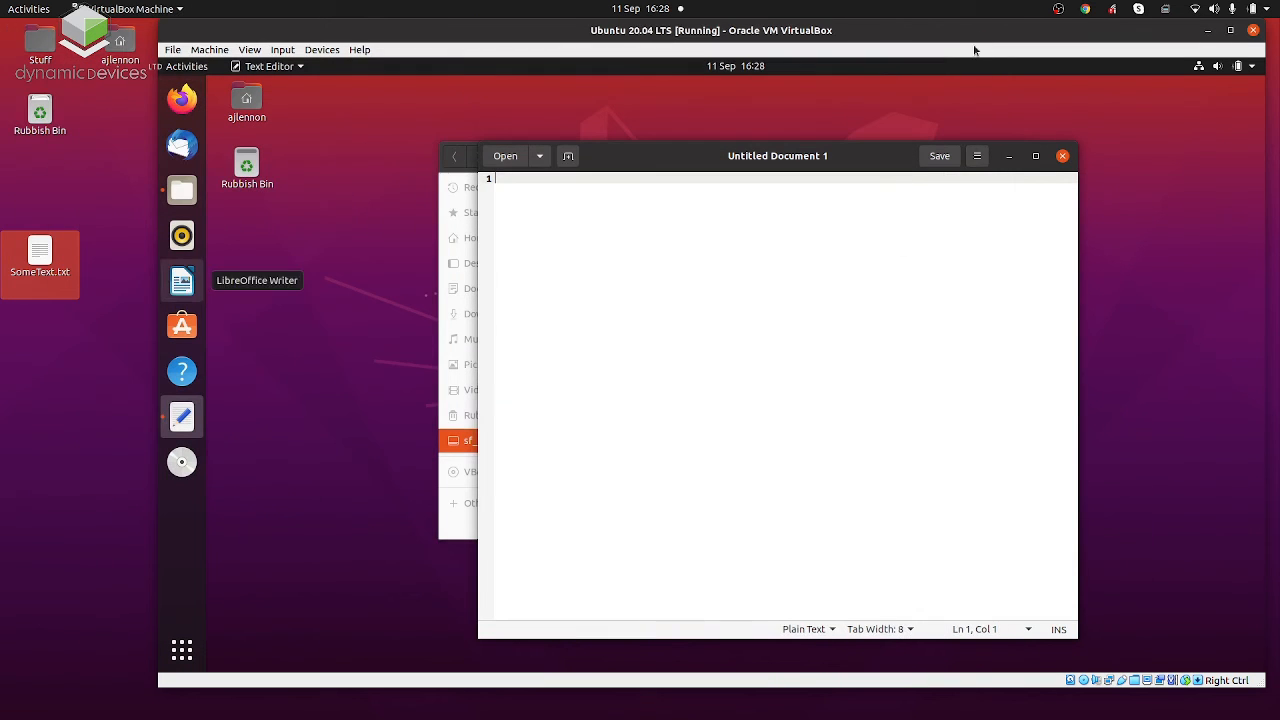
{"action": "right_click", "coordinate": [814, 338]}
{"action": "left_click", "coordinate": [856, 411]}
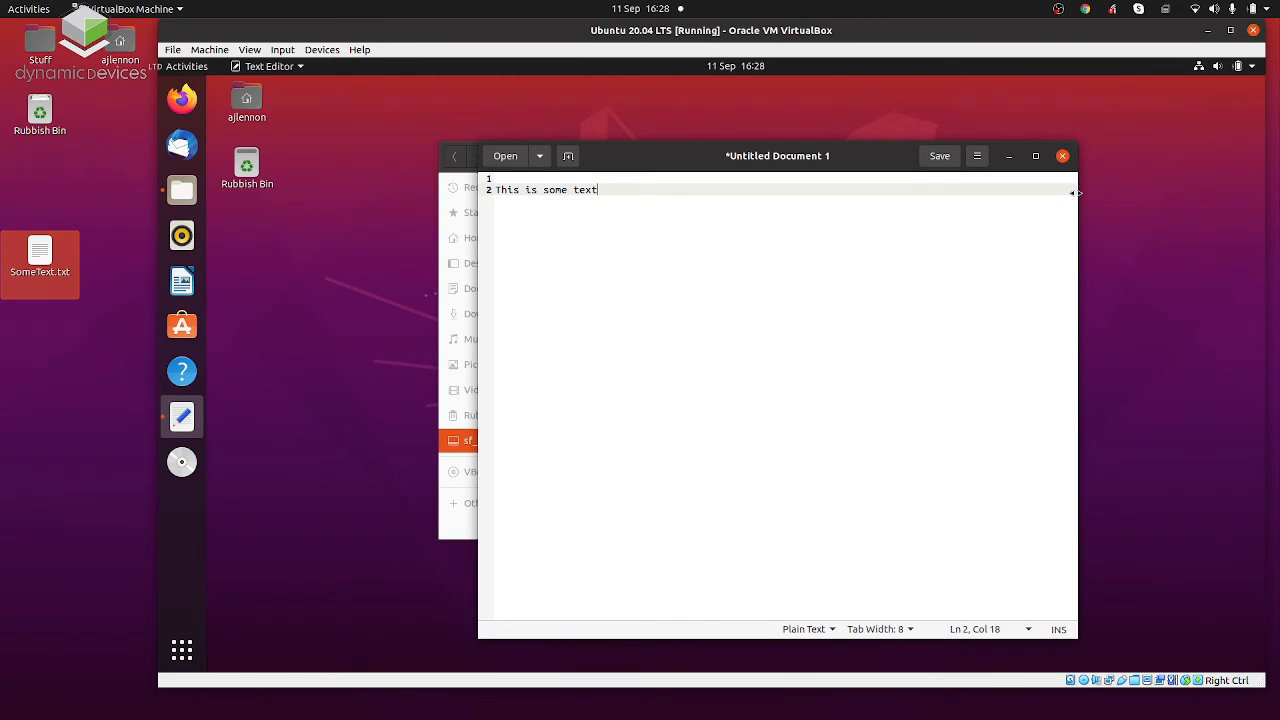
Close the guest's document without saving and close the sf_Downloads file manager window.
{"action": "left_click", "coordinate": [1062, 156]}
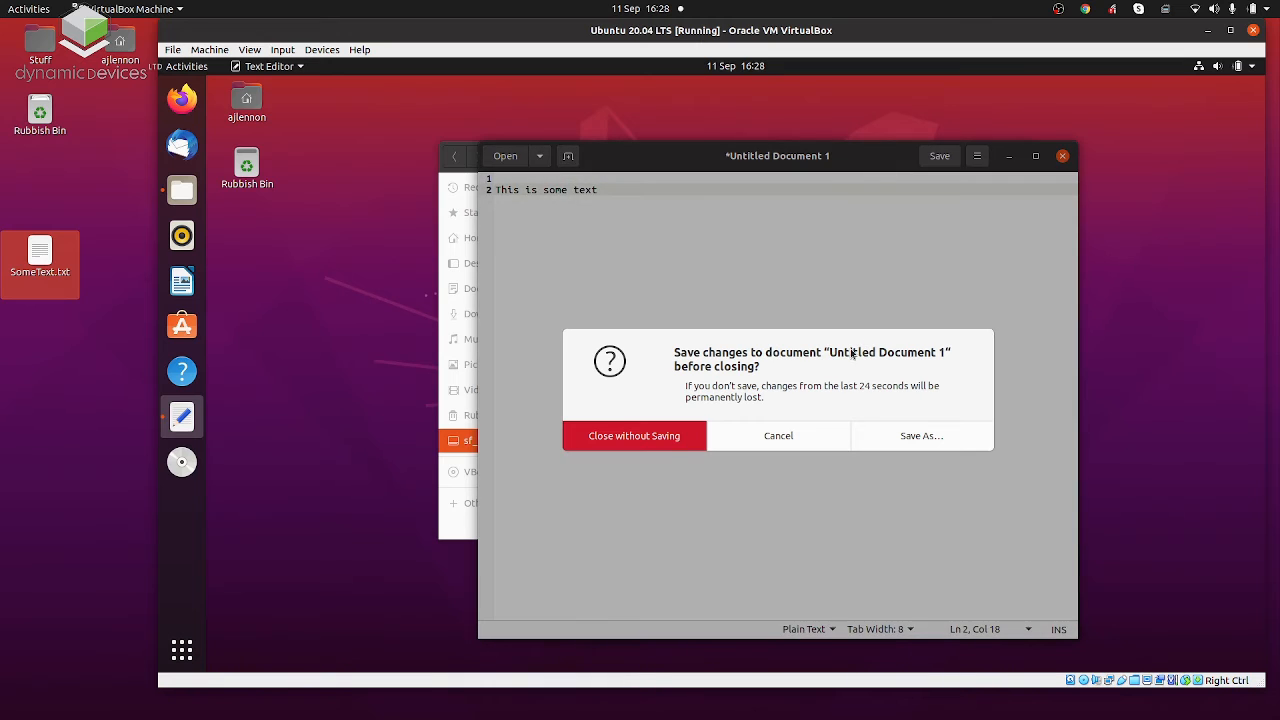
{"action": "left_click", "coordinate": [661, 439]}
{"action": "left_click", "coordinate": [1017, 158]}
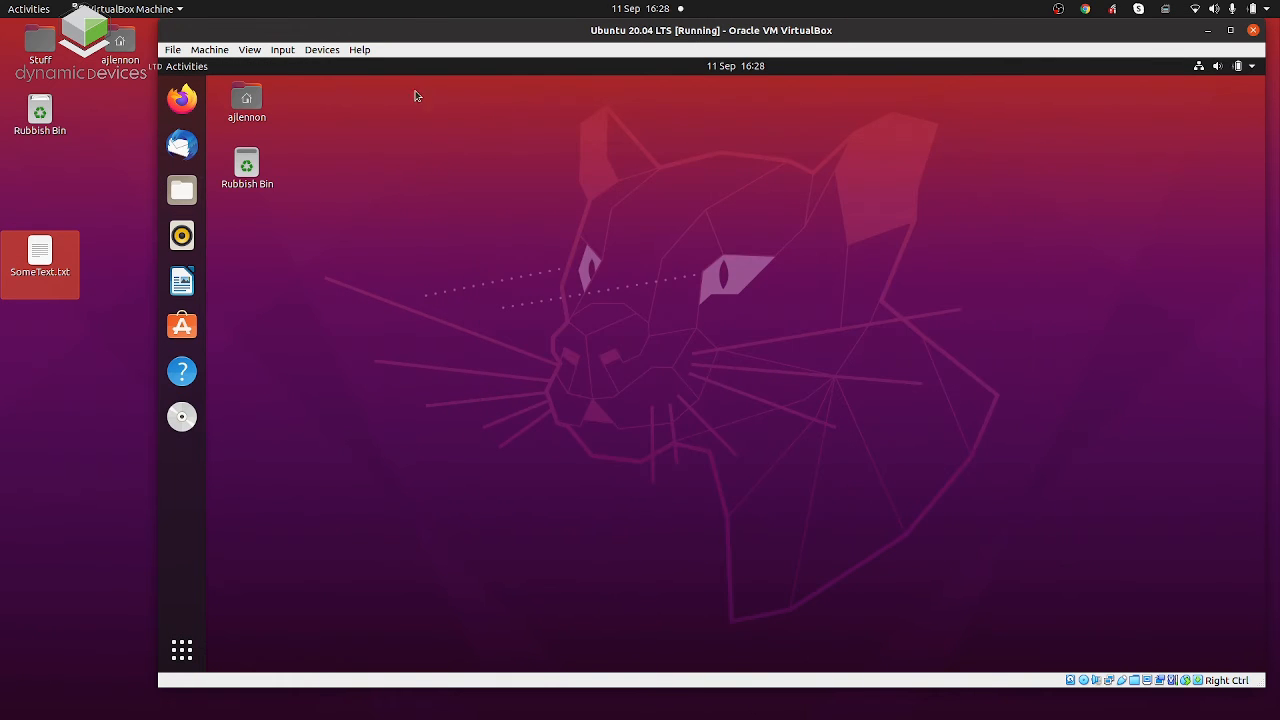
Set the virtual machine's Drag and Drop mode to Bidirectional.
{"action": "left_click", "coordinate": [323, 49]}
{"action": "mouse_move", "coordinate": [373, 166]}
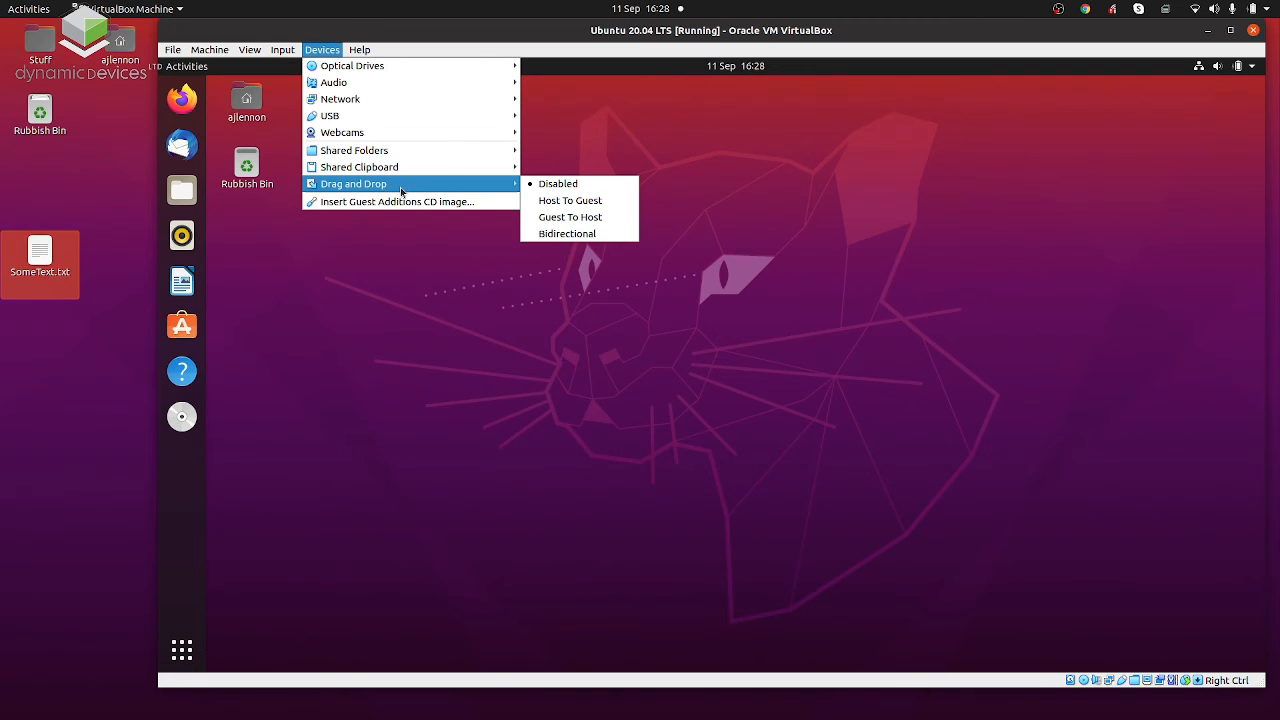
{"action": "left_click", "coordinate": [561, 234]}
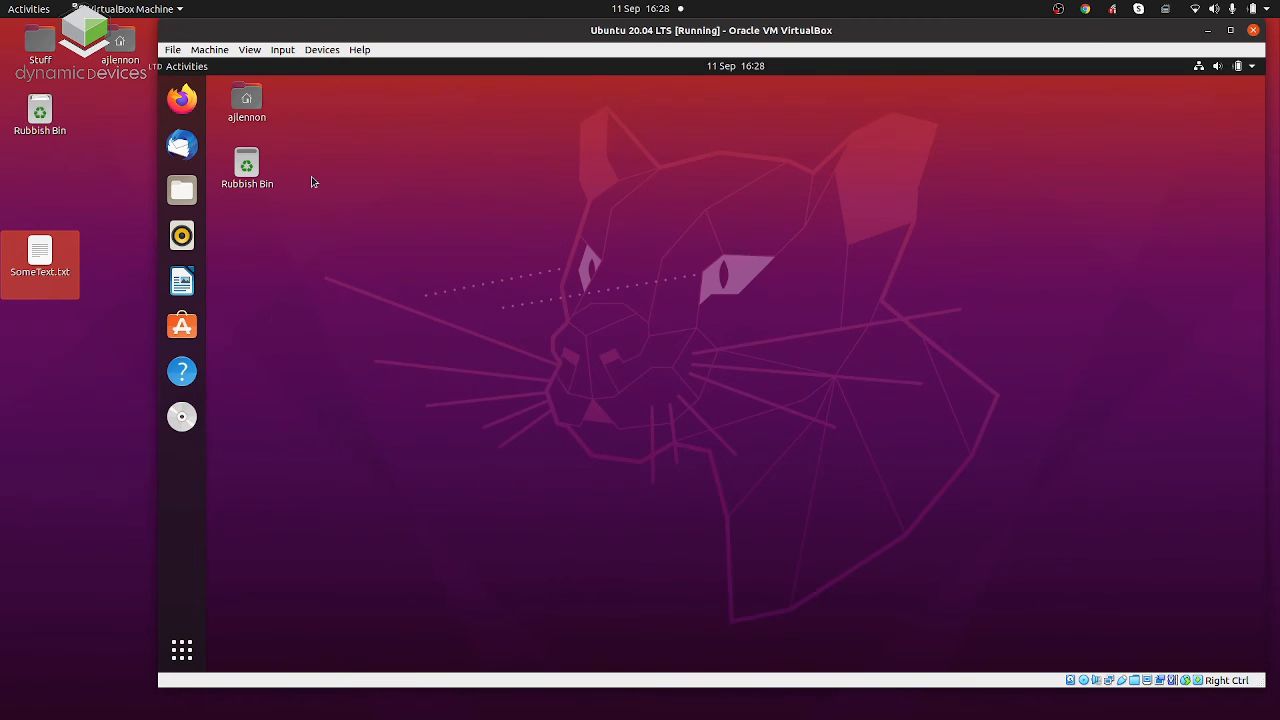
Try to transfer SomeText.txt from the host desktop to the guest desktop with drag and drop, after checking the Drag and Drop mode.
{"action": "left_click", "coordinate": [333, 51]}
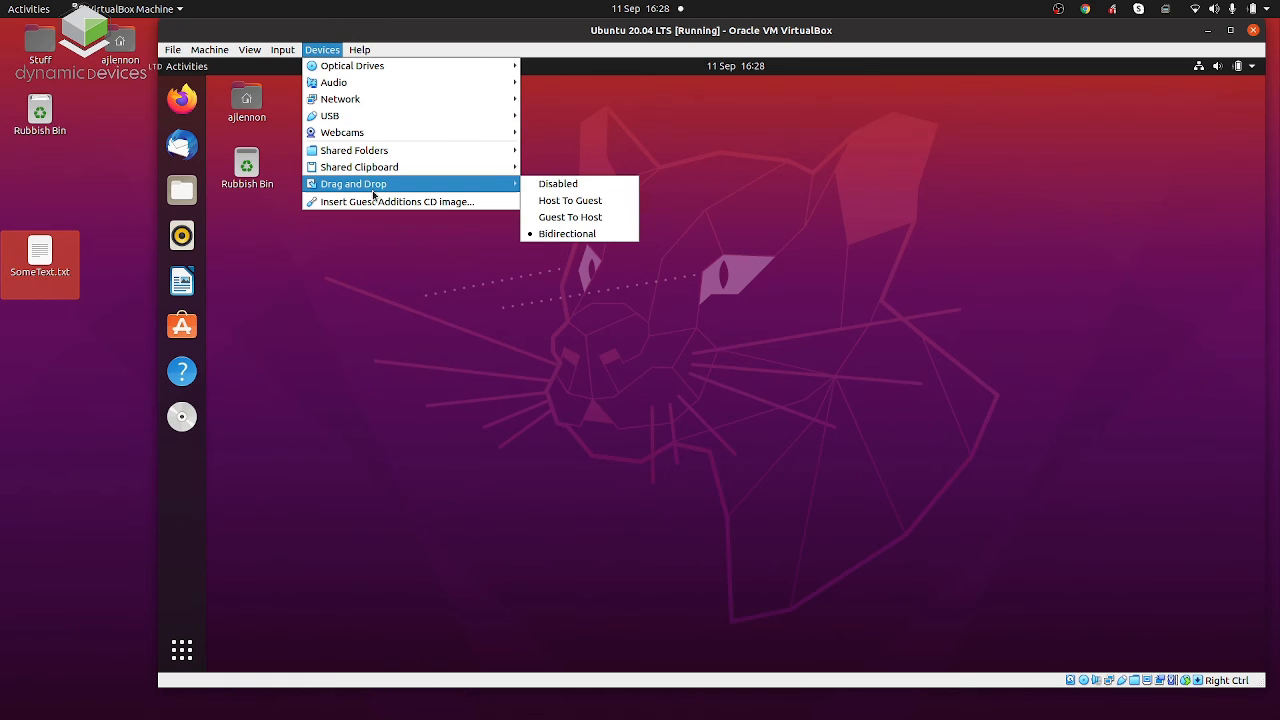
{"action": "left_click", "coordinate": [38, 378]}
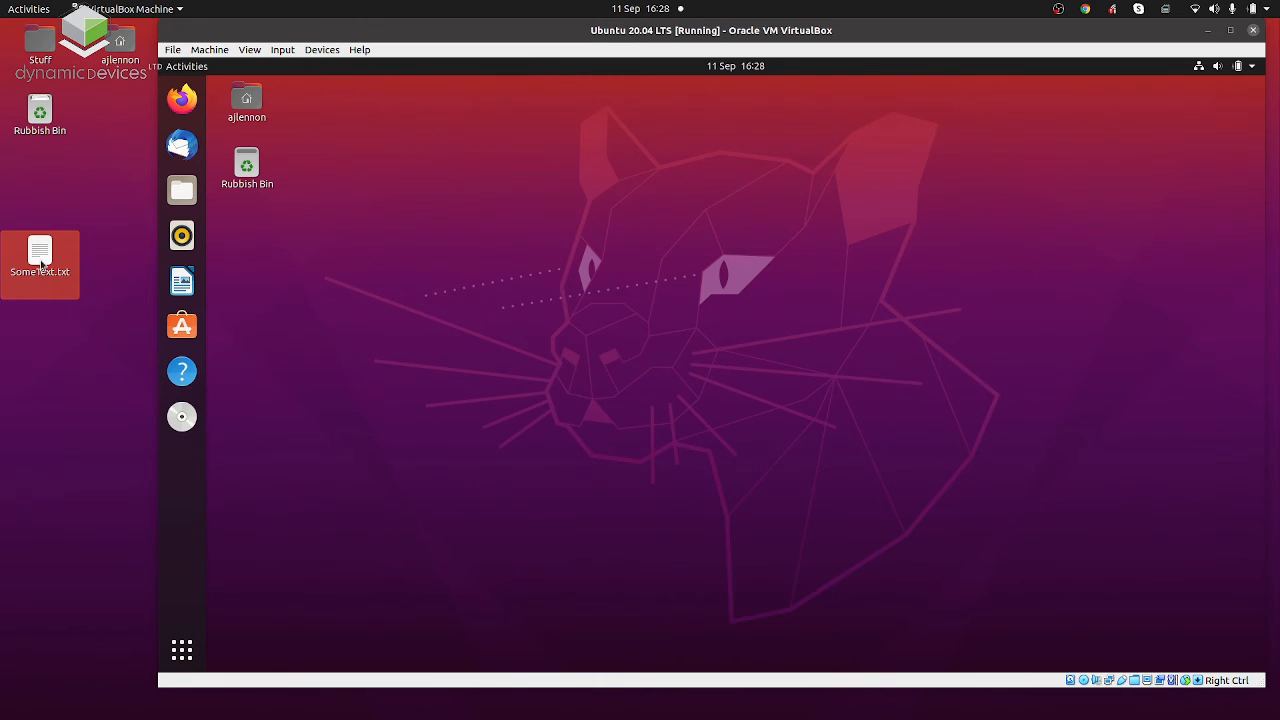
{"action": "left_click_drag", "start_coordinate": [42, 262], "coordinate": [386, 252]}
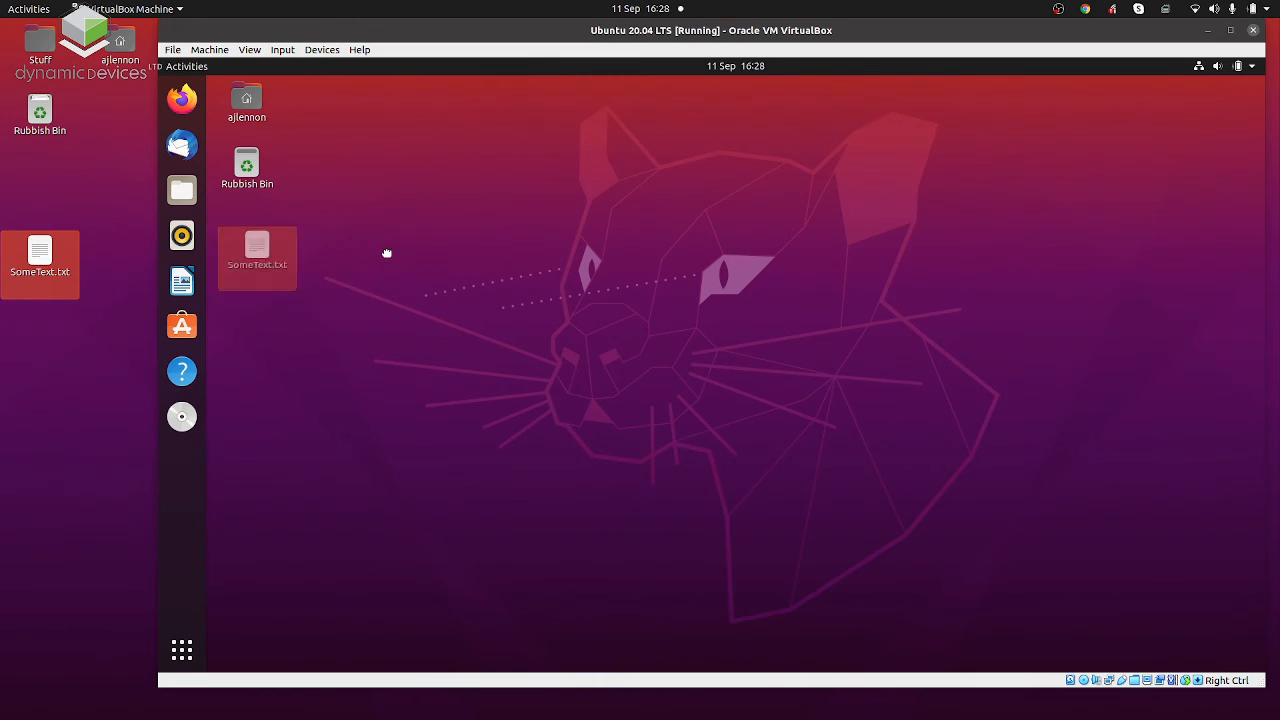
Try to copy SomeText.txt on the host desktop and paste it onto the guest desktop, cancelling the copy operation.
{"action": "right_click", "coordinate": [75, 246]}
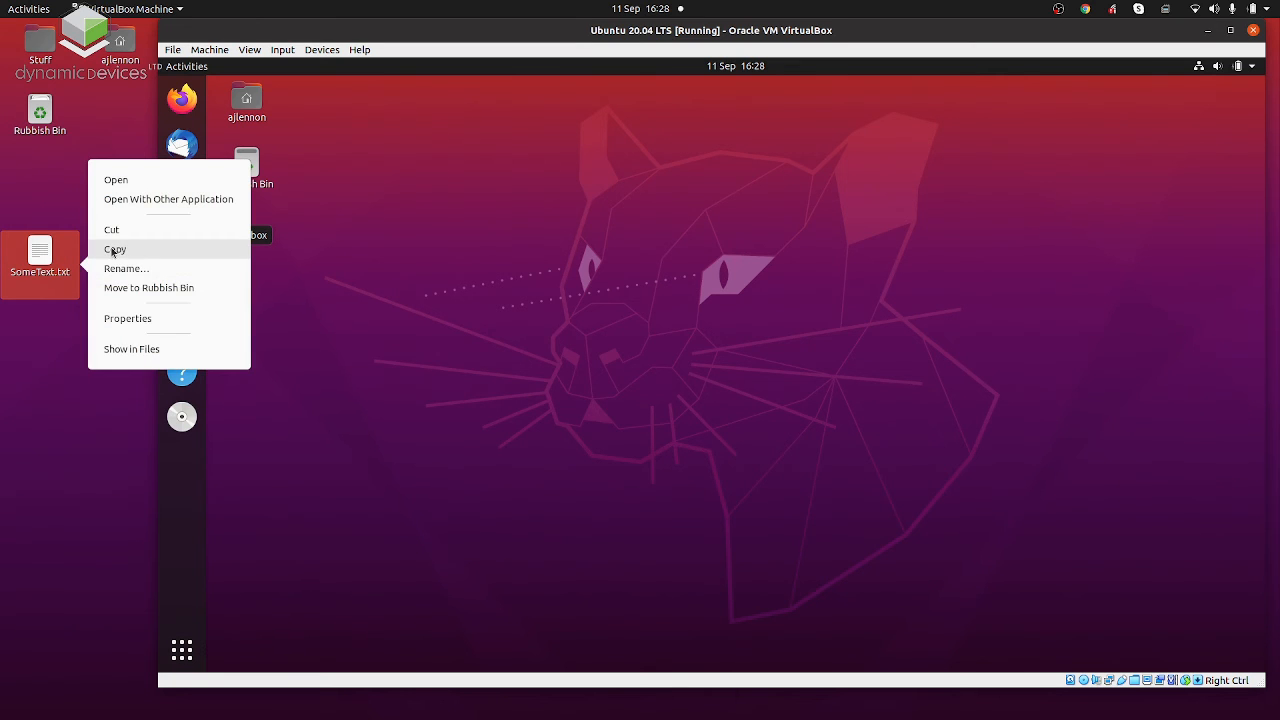
{"action": "left_click", "coordinate": [467, 347]}
{"action": "right_click", "coordinate": [72, 252]}
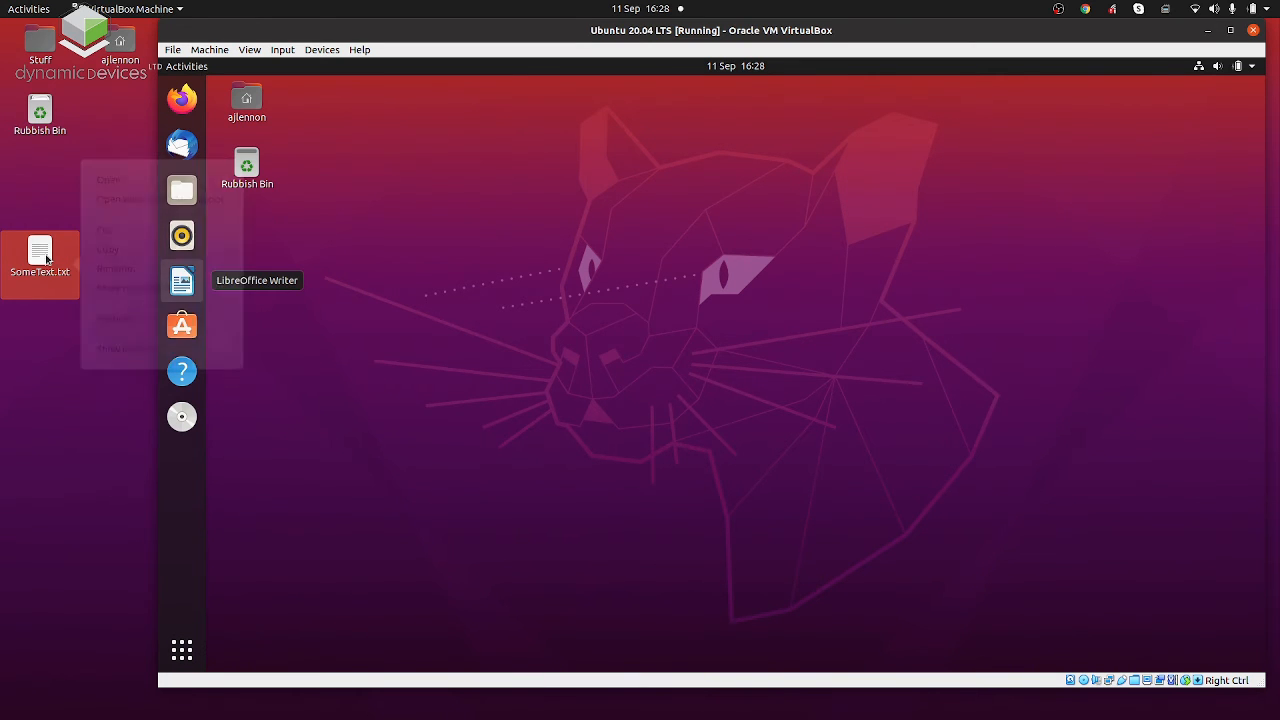
{"action": "left_click", "coordinate": [116, 251]}
{"action": "right_click", "coordinate": [509, 346]}
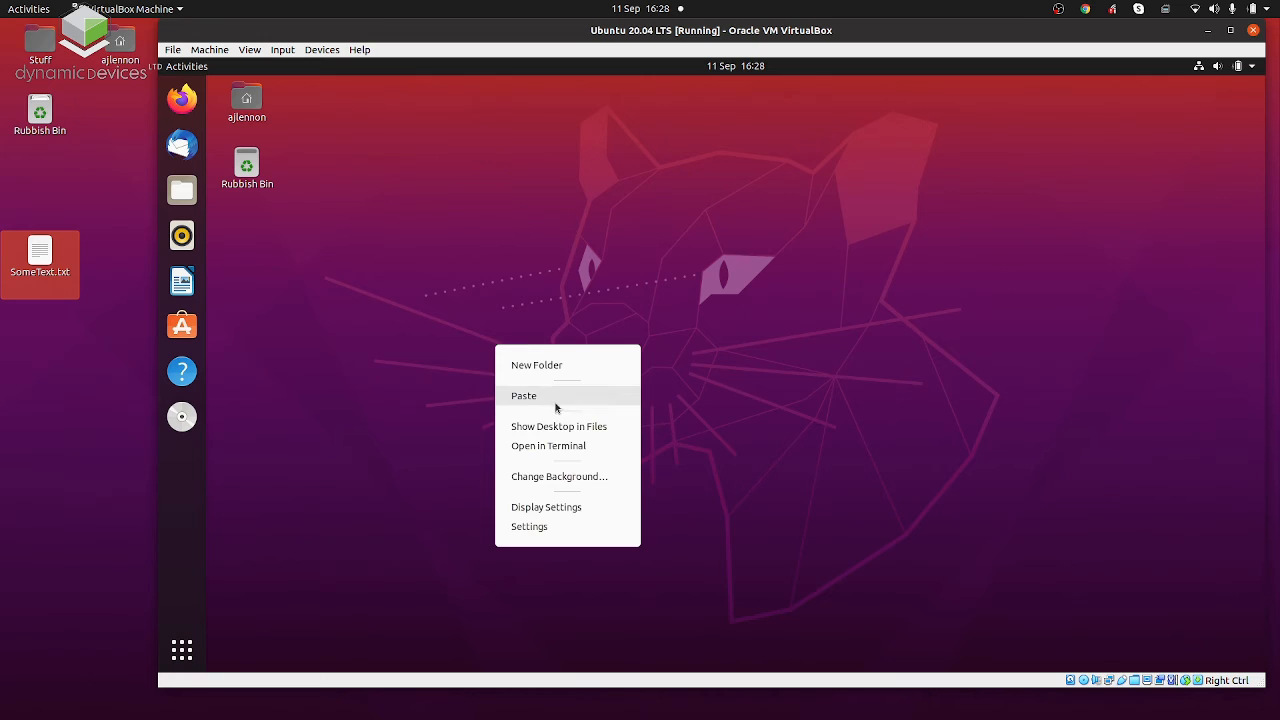
{"action": "left_click", "coordinate": [554, 401]}
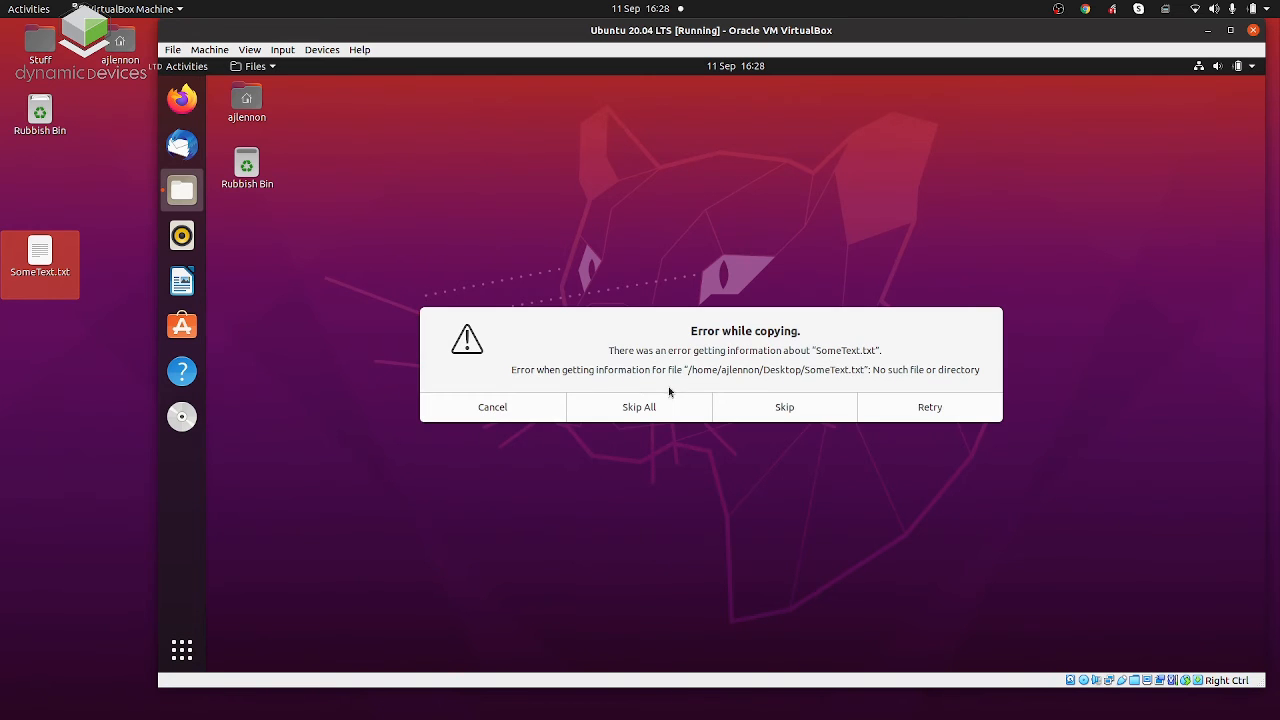
{"action": "left_click", "coordinate": [488, 415]}
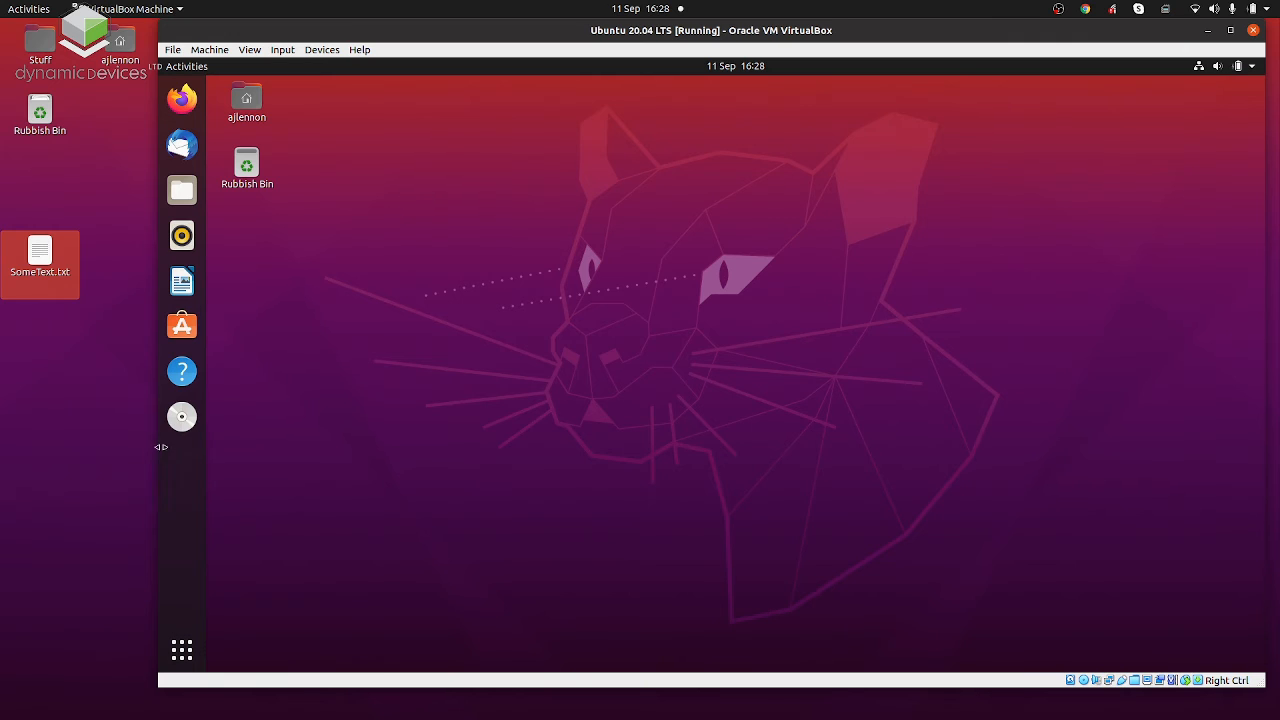
Eject the optical disc from the guest's dock and remove Help from the favourites.
{"action": "right_click", "coordinate": [182, 416]}
{"action": "left_click", "coordinate": [232, 436]}
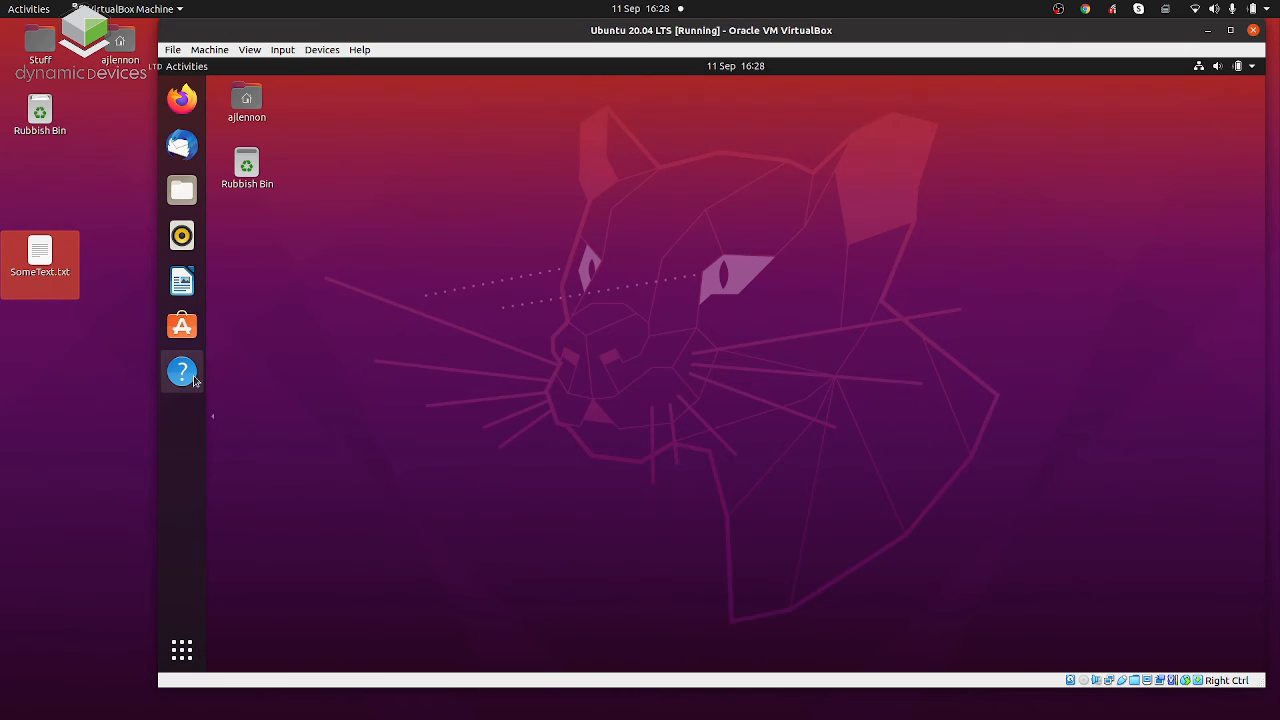
{"action": "right_click", "coordinate": [194, 376]}
{"action": "left_click", "coordinate": [249, 386]}
Remove Ubuntu Software, LibreOffice Writer, Rhythmbox and Thunderbird Mail from the guest's dock favourites and dismiss the notification.
{"action": "right_click", "coordinate": [186, 330]}
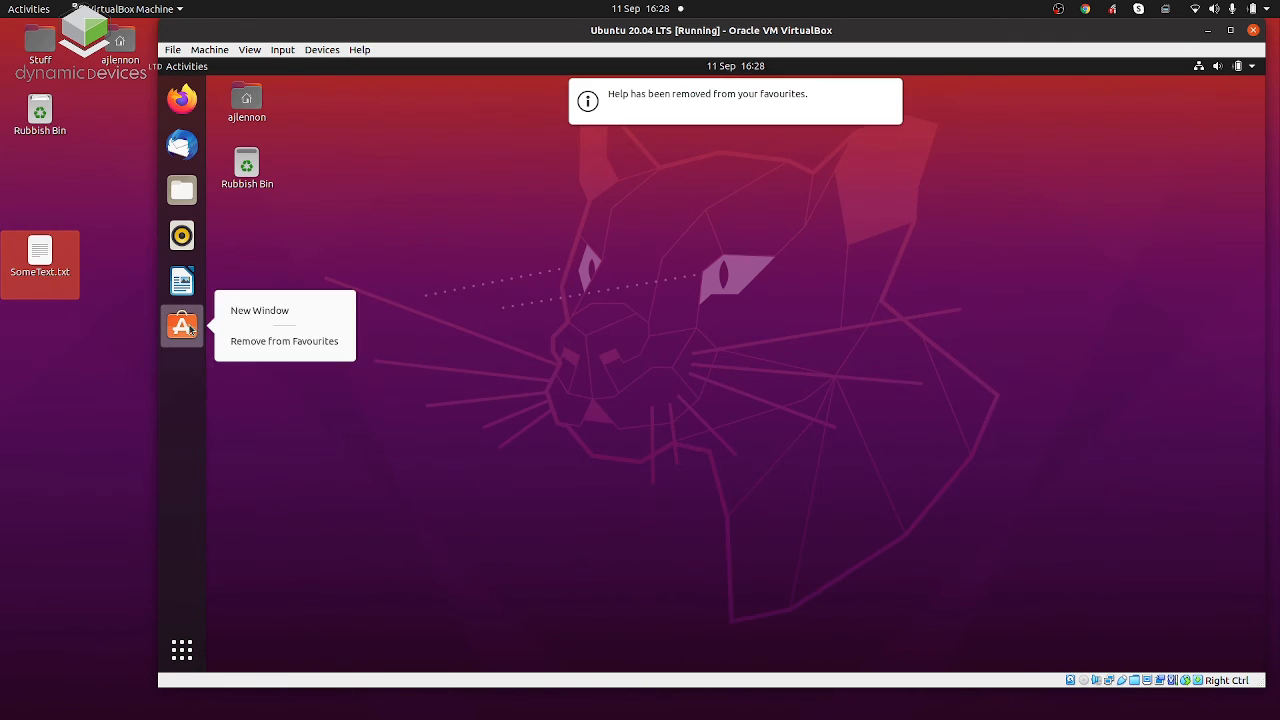
{"action": "left_click", "coordinate": [249, 343]}
{"action": "right_click", "coordinate": [192, 296]}
{"action": "left_click", "coordinate": [236, 321]}
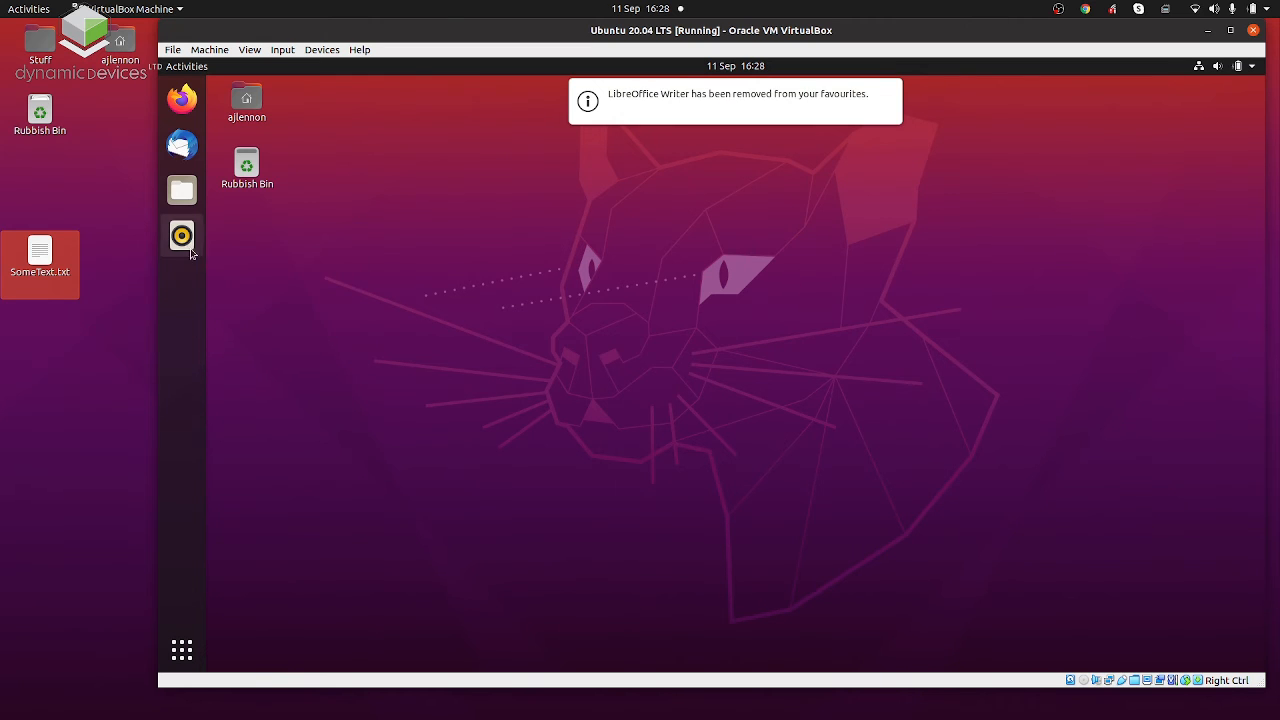
{"action": "right_click", "coordinate": [182, 235]}
{"action": "left_click", "coordinate": [258, 294]}
{"action": "right_click", "coordinate": [185, 195]}
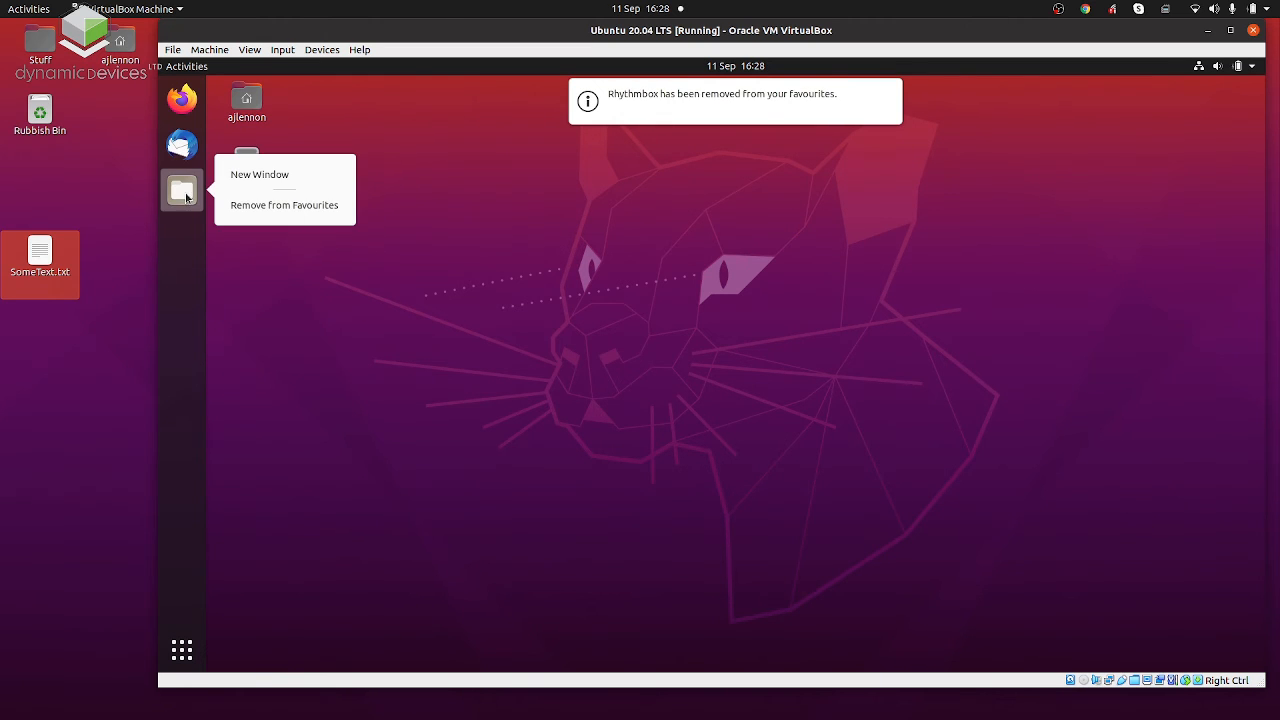
{"action": "right_click", "coordinate": [183, 148]}
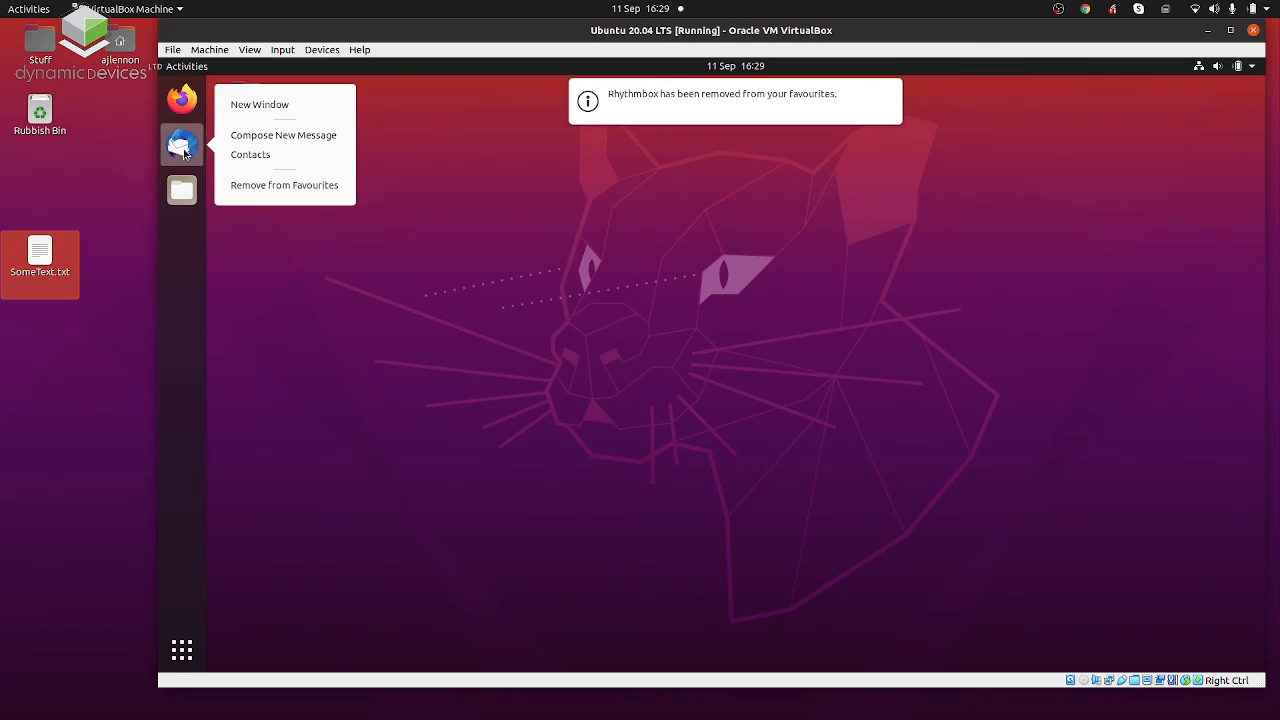
{"action": "left_click", "coordinate": [286, 186]}
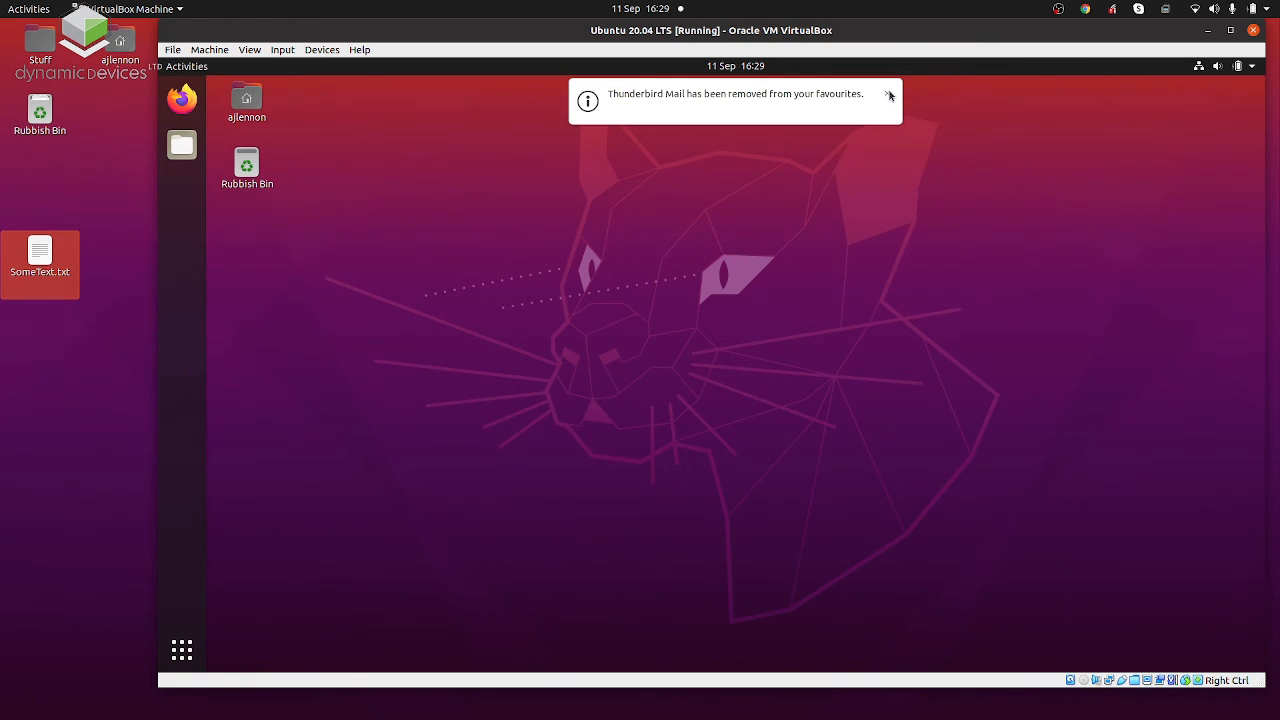
{"action": "left_click", "coordinate": [887, 94]}
Search the guest's applications for "terminal" and open Terminal.
{"action": "left_click", "coordinate": [190, 67]}
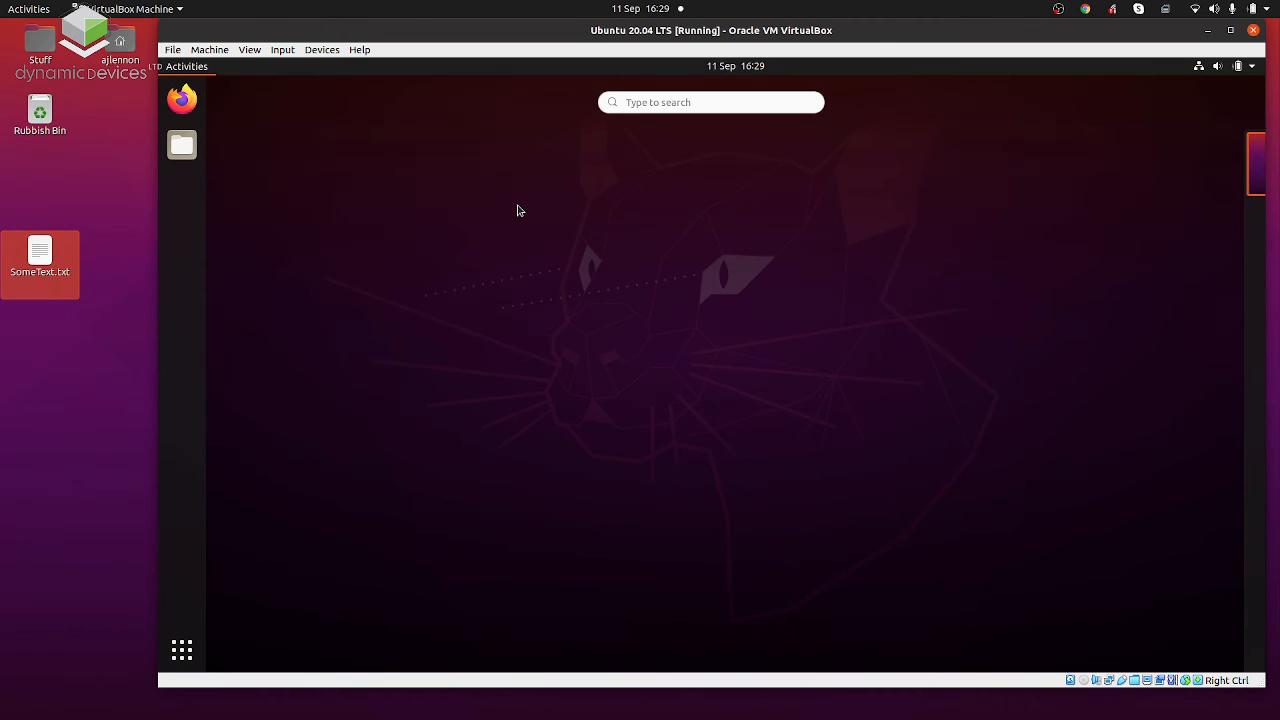
{"action": "left_click", "coordinate": [517, 210]}
{"action": "left_click", "coordinate": [195, 69]}
{"action": "type", "text": "t"}
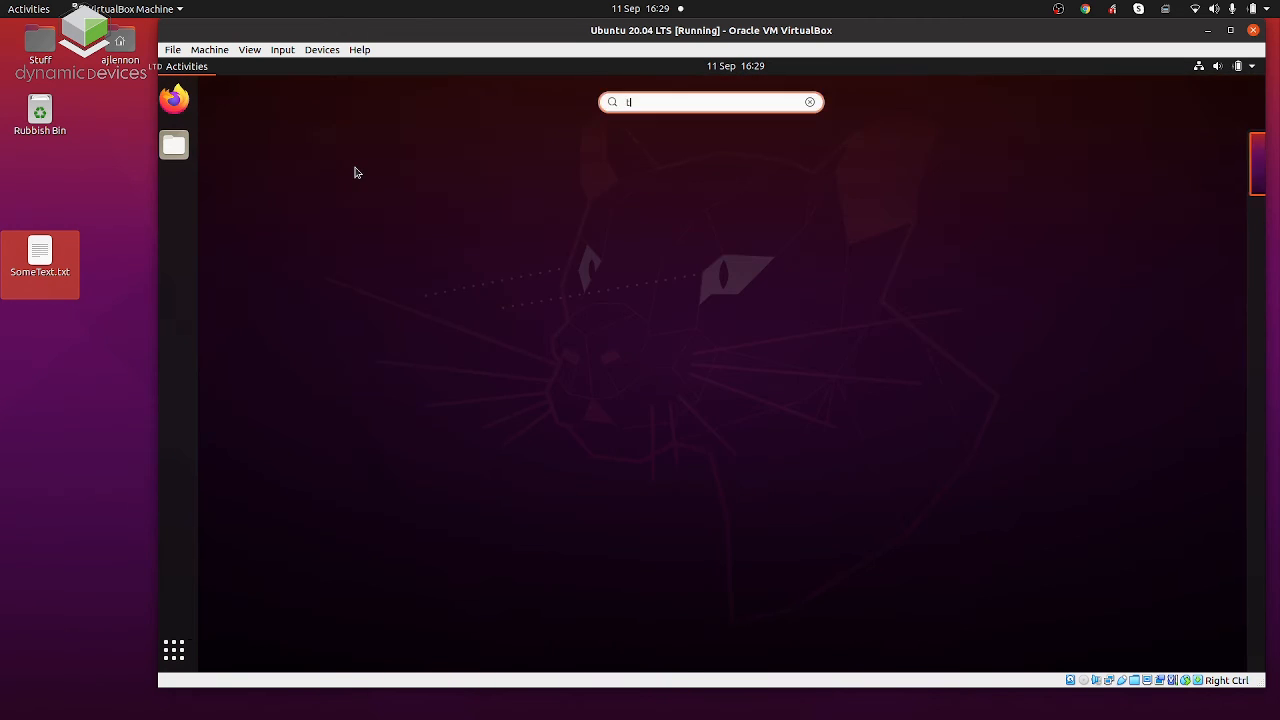
{"action": "type", "text": "erminal"}
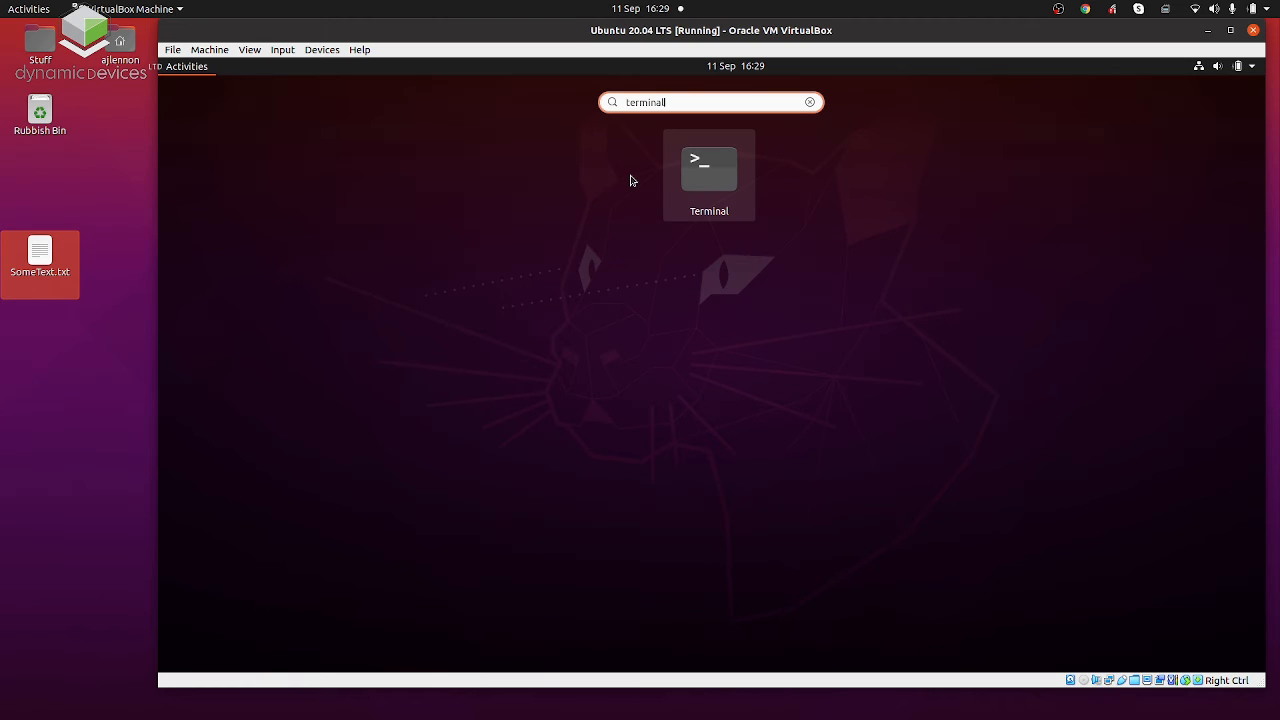
{"action": "left_click", "coordinate": [696, 185]}
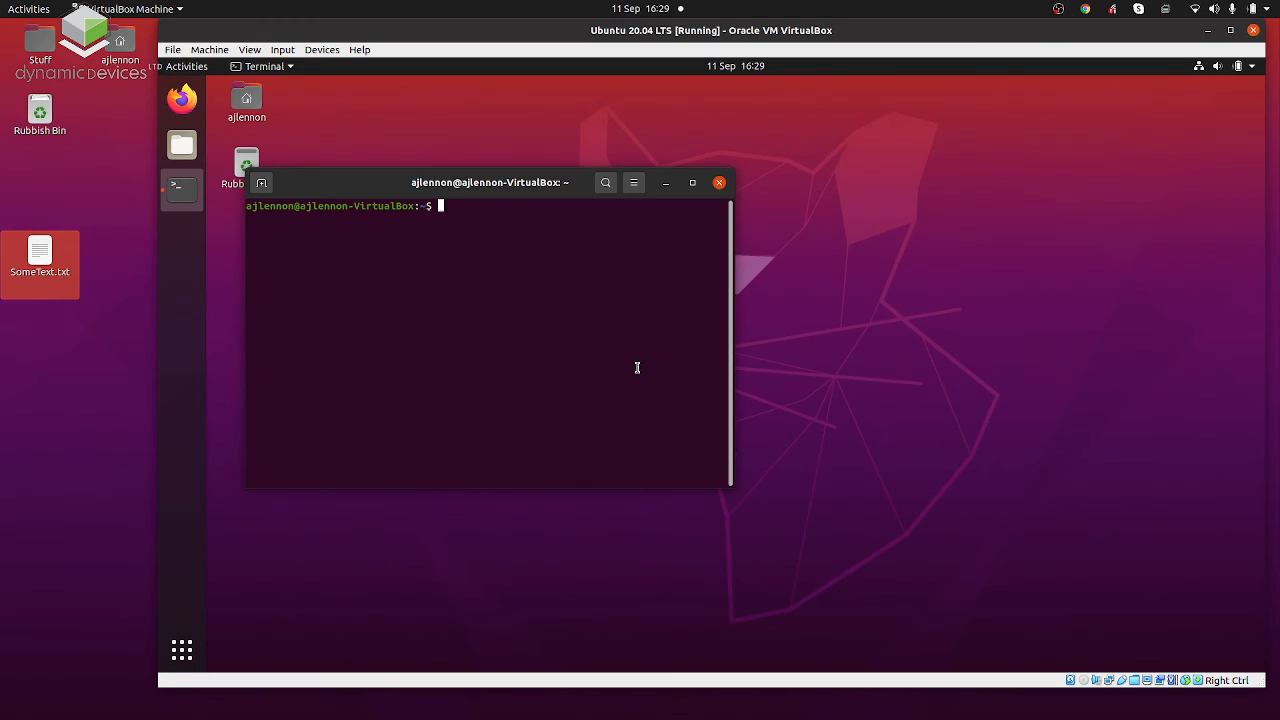
Refresh the guest's package lists with "sudo apt-get update", entering the account password for sudo.
{"action": "type", "text": "apt-get"}
{"action": "key", "text": "Return"}
{"action": "type", "text": "apt-get update"}
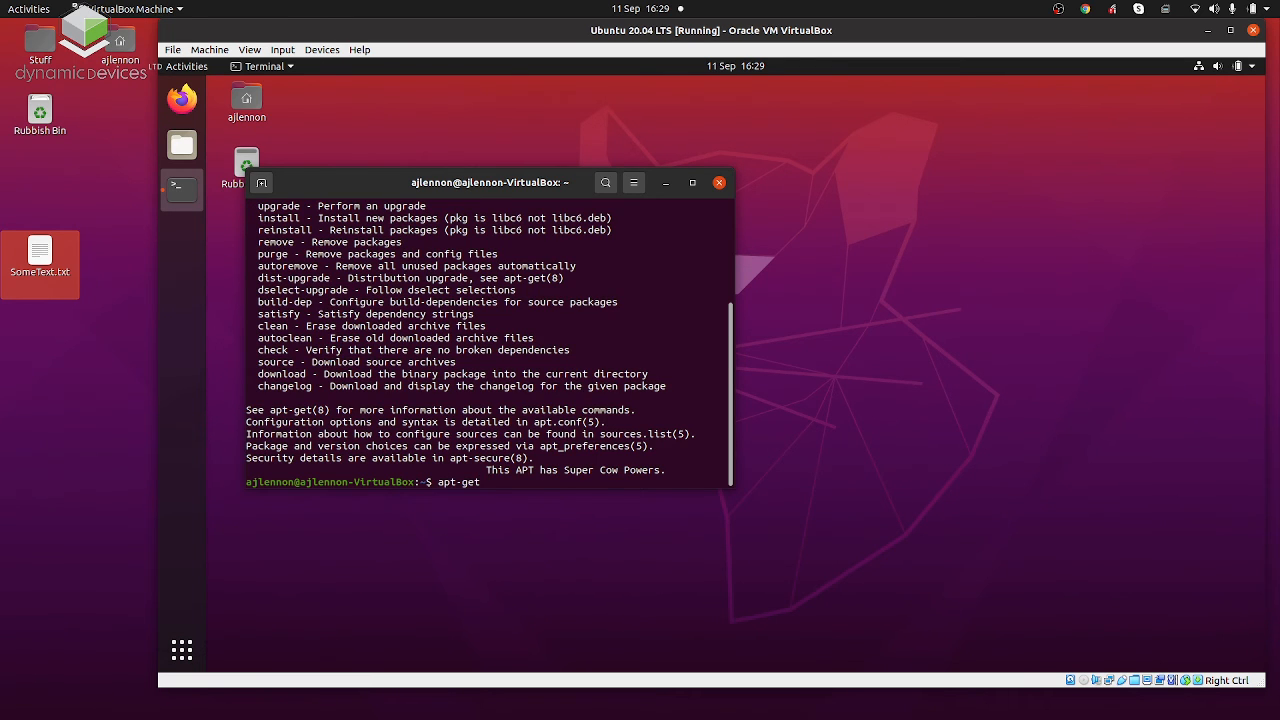
{"action": "key", "text": "ctrl+Left"}
{"action": "key", "text": "ctrl+Left"}
{"action": "type", "text": "sudo"}
{"action": "key", "text": "Return"}
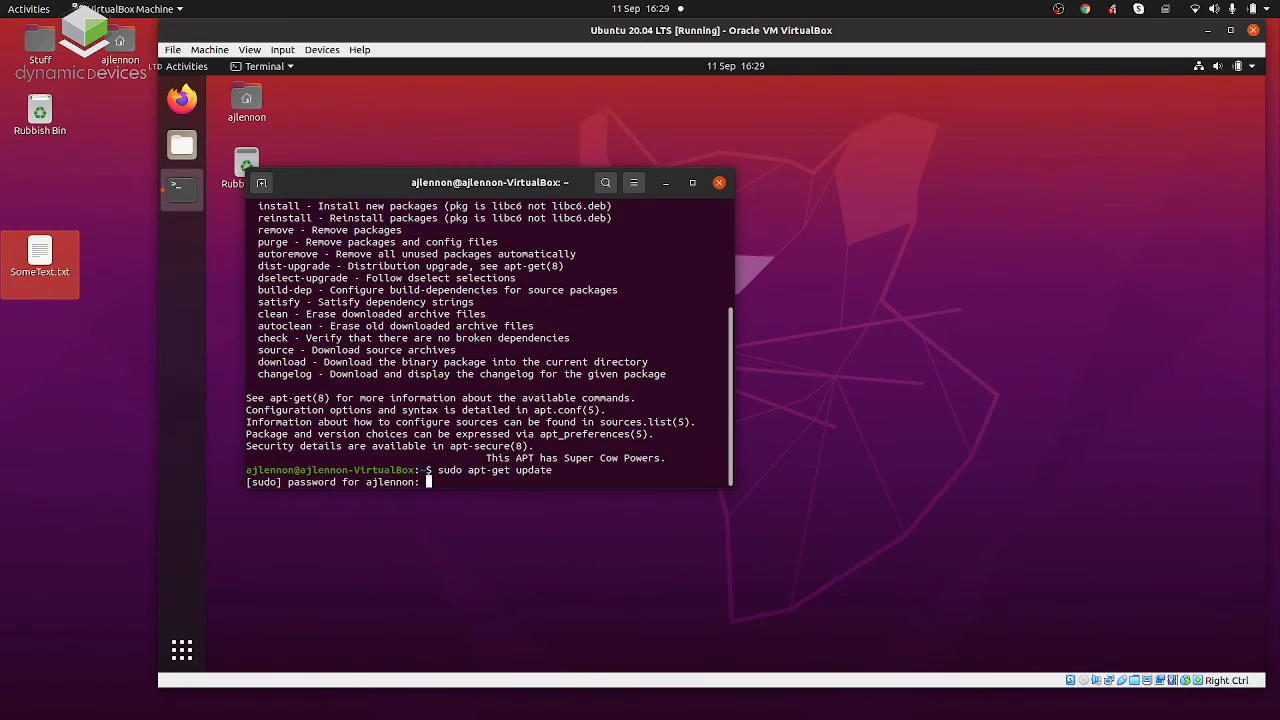
{"action": "key", "text": "Return"}
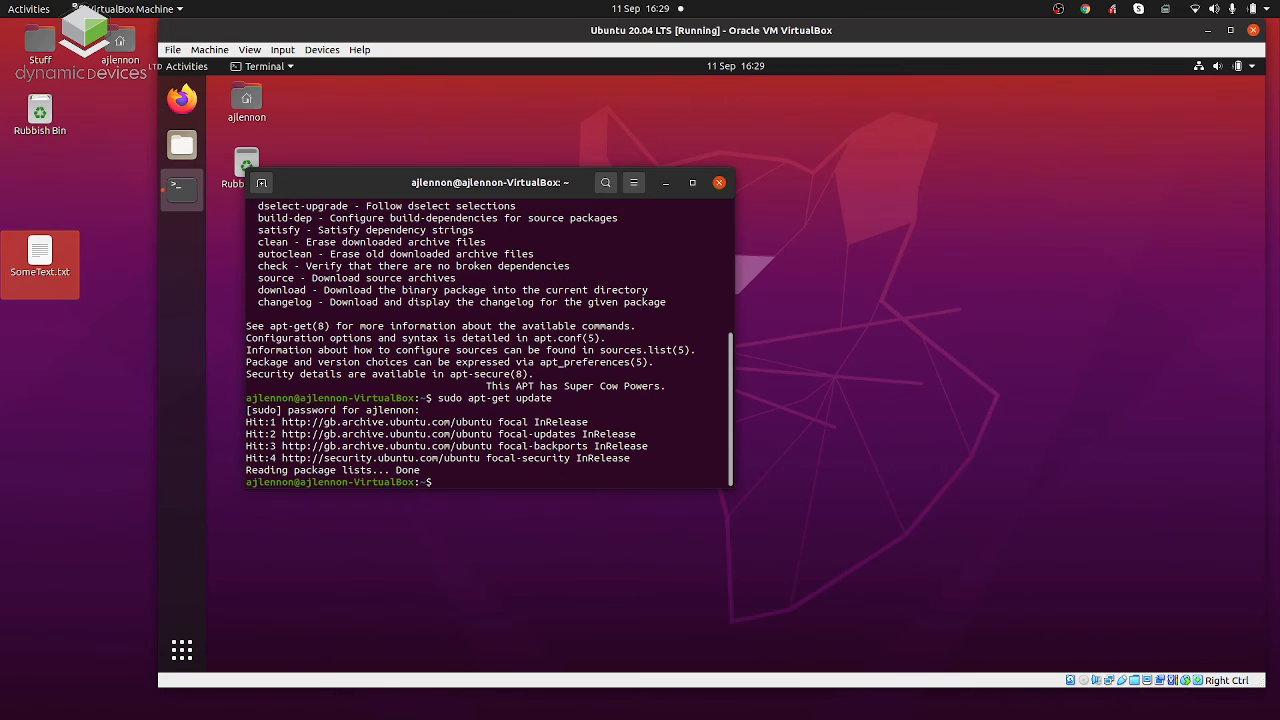
Upgrade the guest's installed packages with "sudo apt-get upgrade", accepting the default answer to continue.
{"action": "key", "text": "Up"}
{"action": "key", "text": "BackSpace"}
{"action": "key", "text": "BackSpace"}
{"action": "key", "text": "BackSpace"}
{"action": "key", "text": "BackSpace"}
{"action": "key", "text": "BackSpace"}
{"action": "type", "text": "grade"}
{"action": "key", "text": "BackSpace"}
{"action": "key", "text": "BackSpace"}
{"action": "key", "text": "BackSpace"}
{"action": "key", "text": "BackSpace"}
{"action": "key", "text": "BackSpace"}
{"action": "type", "text": "pgrade"}
{"action": "key", "text": "Return"}
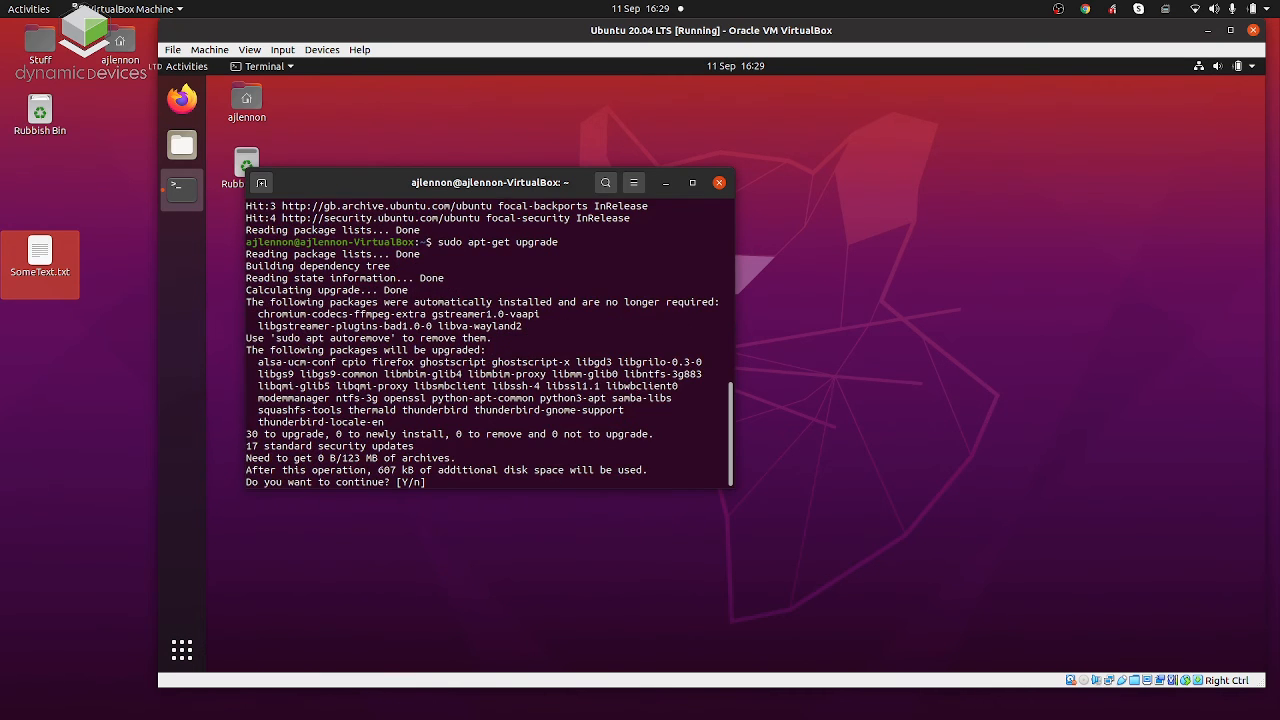
{"action": "key", "text": "Return"}
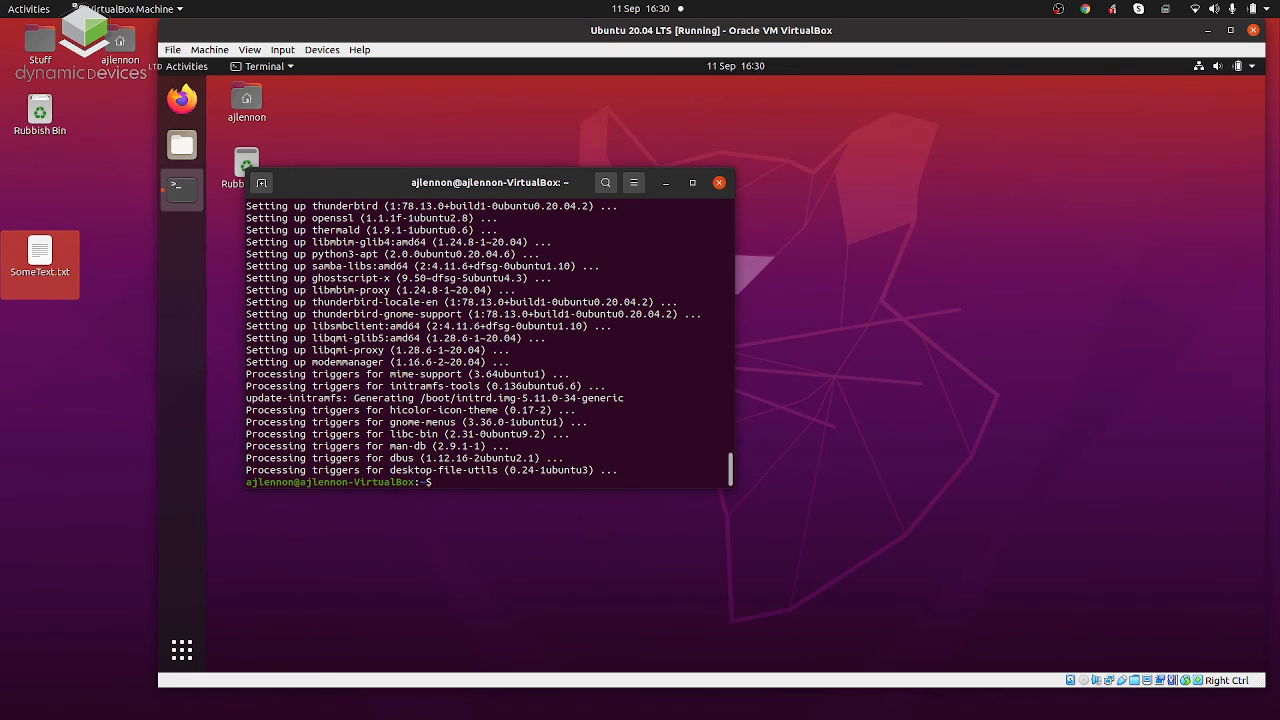
Install the aptitude package manager with "sudo apt-get install aptitude".
{"action": "key", "text": "Up"}
{"action": "key", "text": "BackSpace"}
{"action": "key", "text": "BackSpace"}
{"action": "key", "text": "BackSpace"}
{"action": "key", "text": "BackSpace"}
{"action": "key", "text": "BackSpace"}
{"action": "key", "text": "BackSpace"}
{"action": "key", "text": "BackSpace"}
{"action": "type", "text": "install aptitude"}
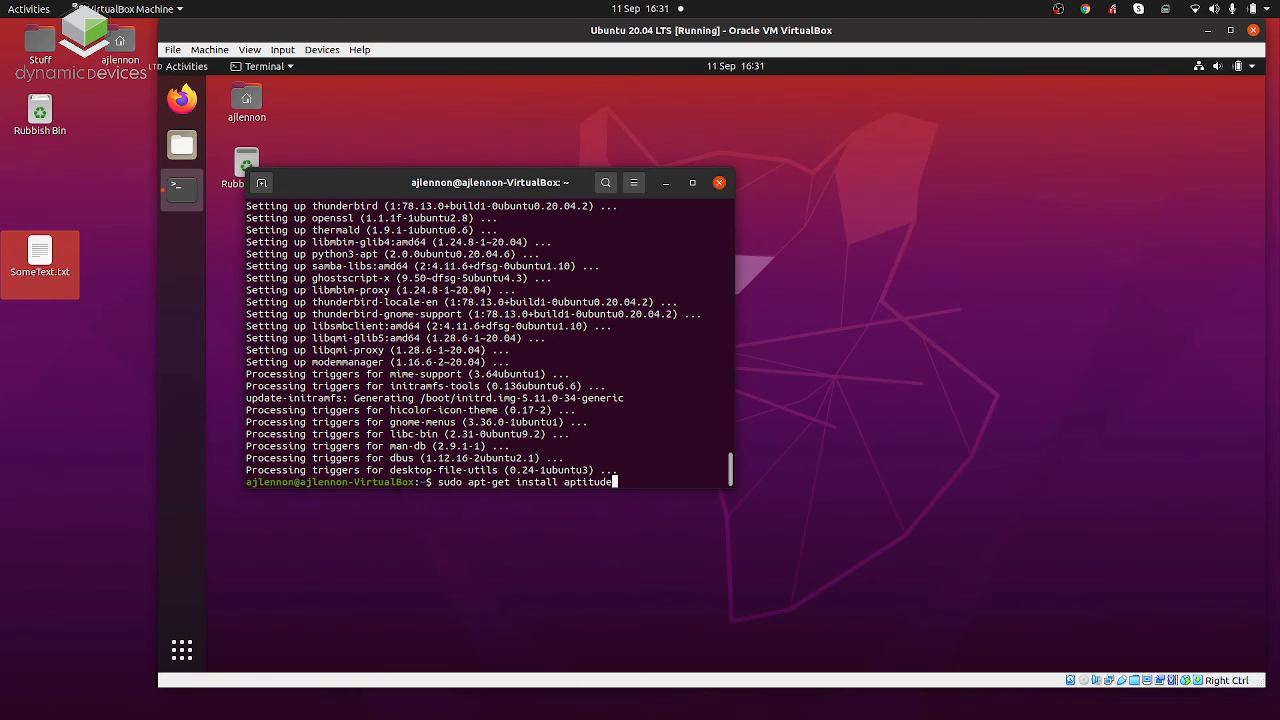
{"action": "key", "text": "Return"}
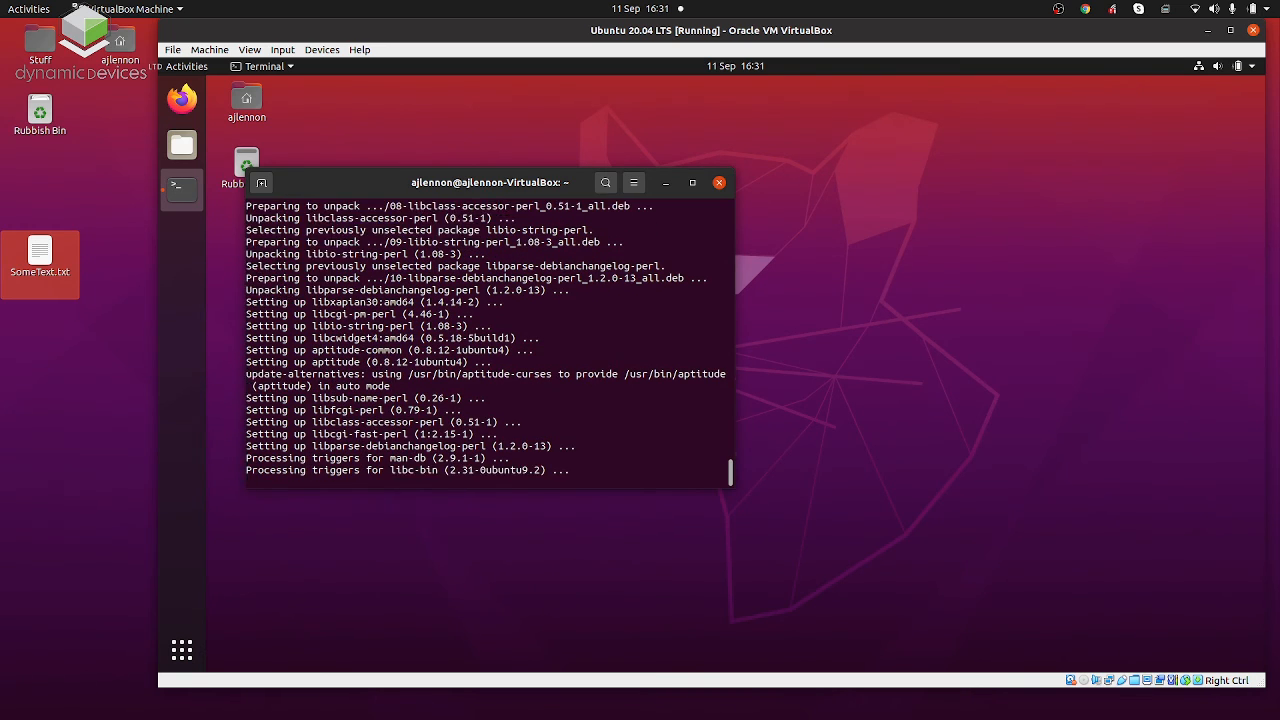
Launch aptitude with "sudo aptitude" and update its package lists.
{"action": "type", "text": "sudo aptitu"}
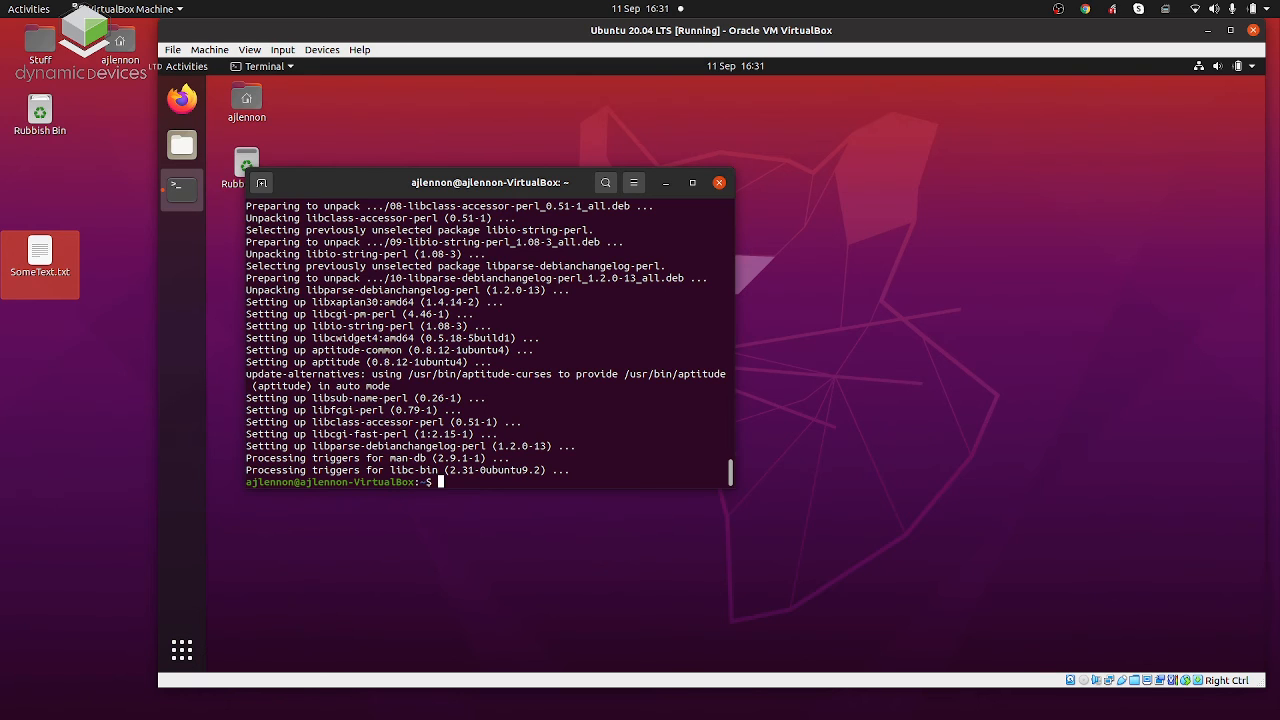
{"action": "type", "text": "de"}
{"action": "key", "text": "Return"}
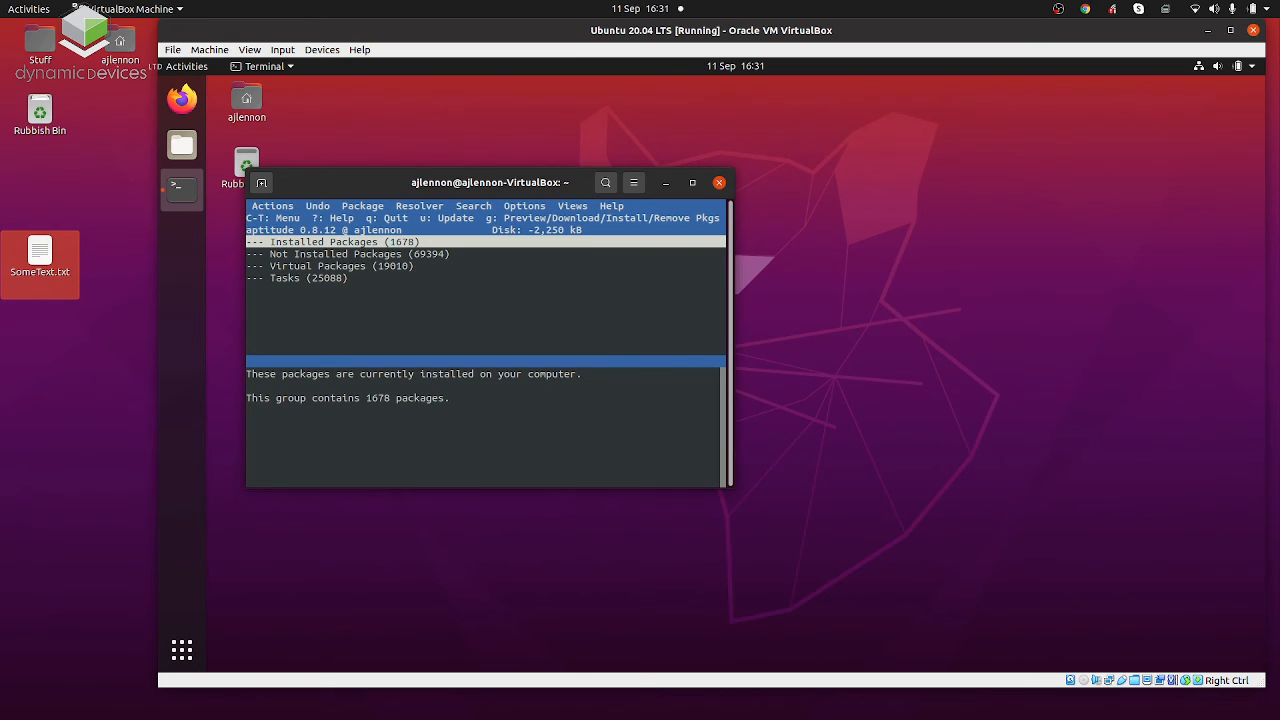
{"action": "key", "text": "u"}
Limit aptitude's package tree to "terminator" and expand the Not Installed Packages group.
{"action": "key", "text": "l"}
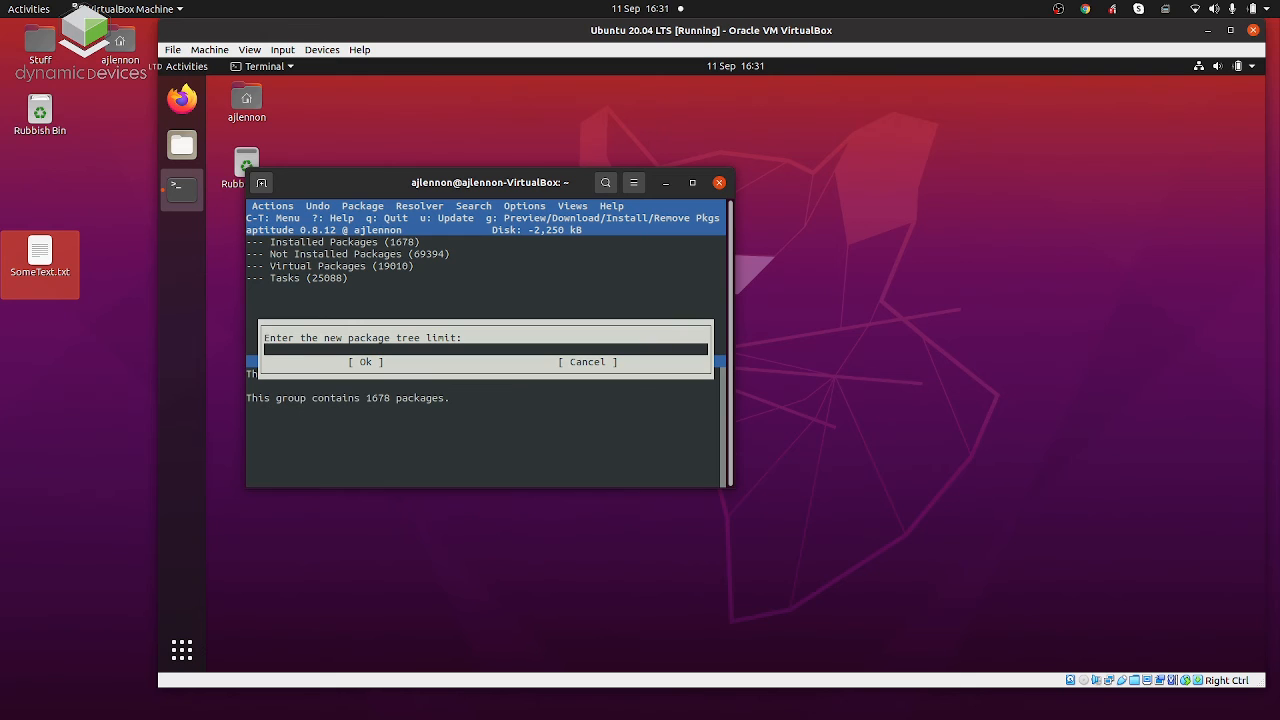
{"action": "type", "text": "terminator"}
{"action": "key", "text": "Return"}
{"action": "key", "text": "Return"}
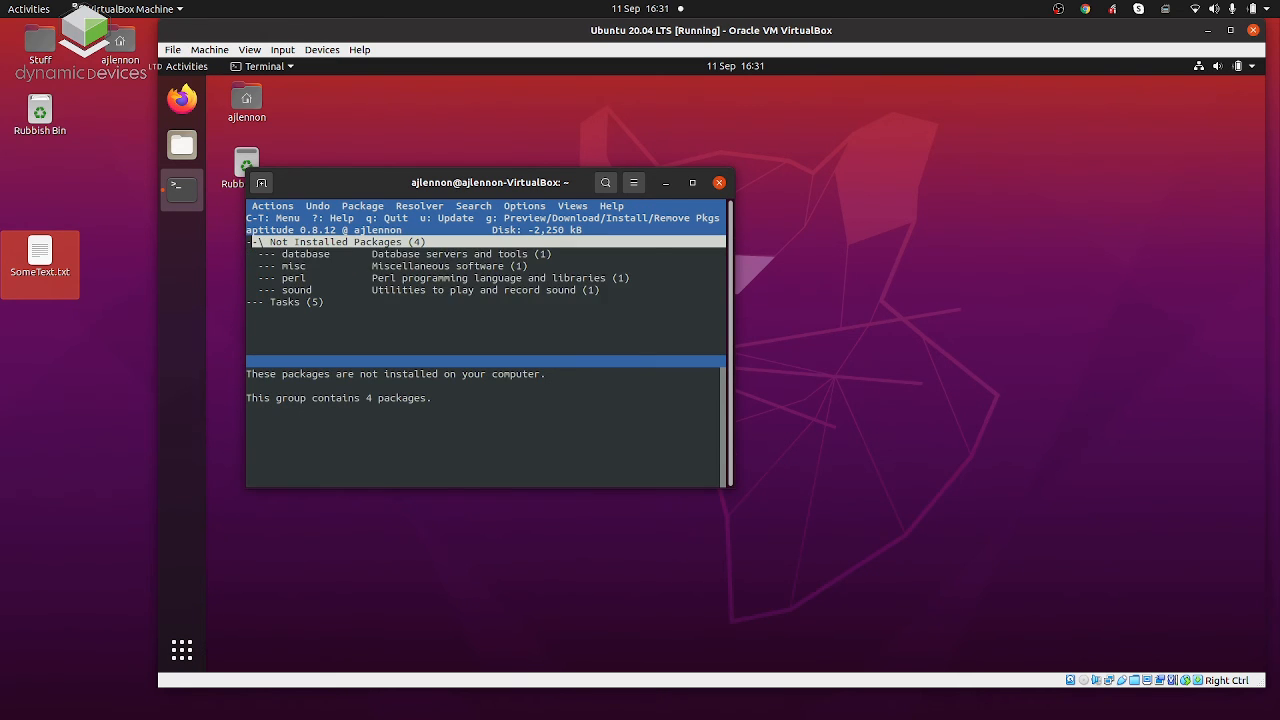
Expand the misc and universe sections and mark the terminator package for installation.
{"action": "key", "text": "Down"}
{"action": "key", "text": "Down"}
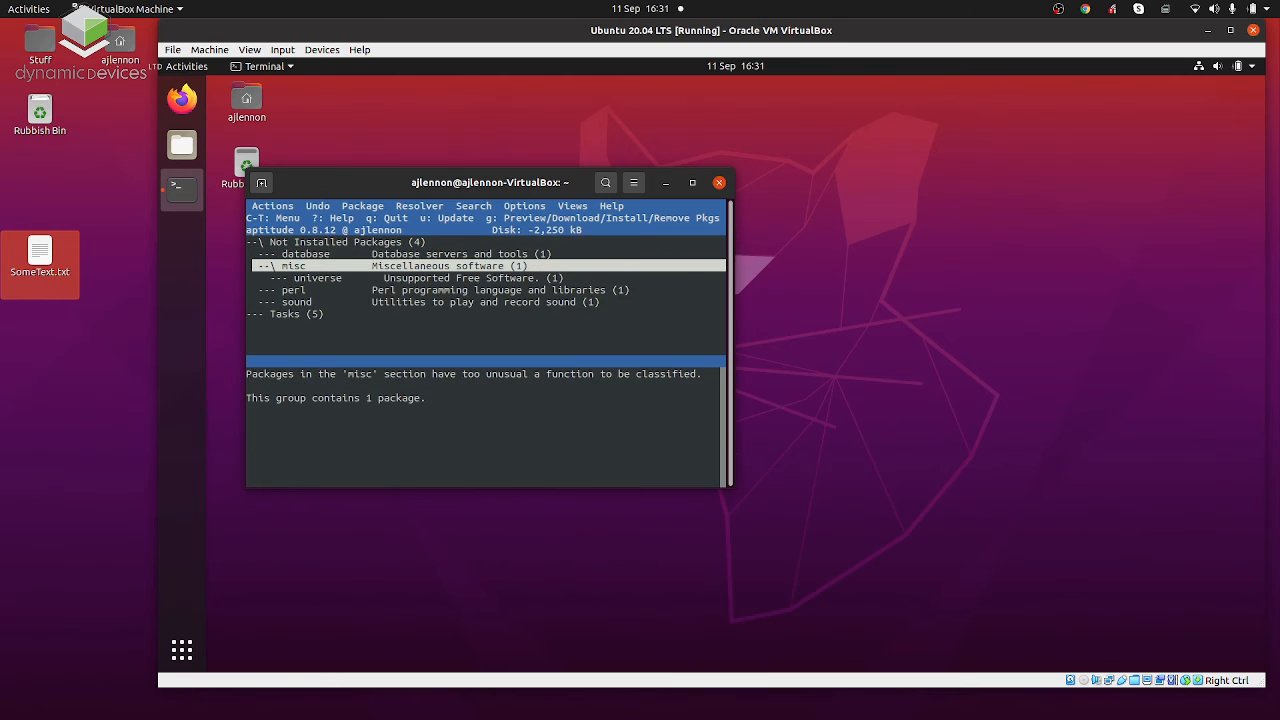
{"action": "key", "text": "Return"}
{"action": "key", "text": "Down"}
{"action": "key", "text": "Down"}
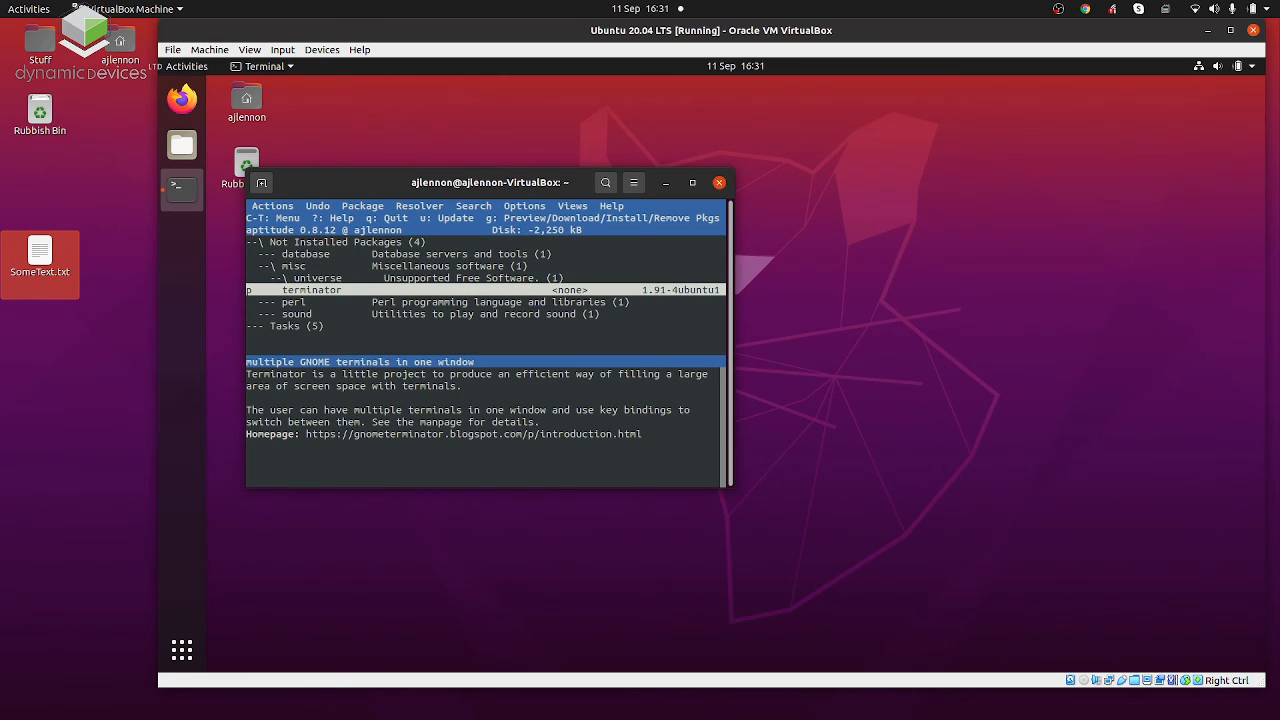
{"action": "key", "text": "plus"}
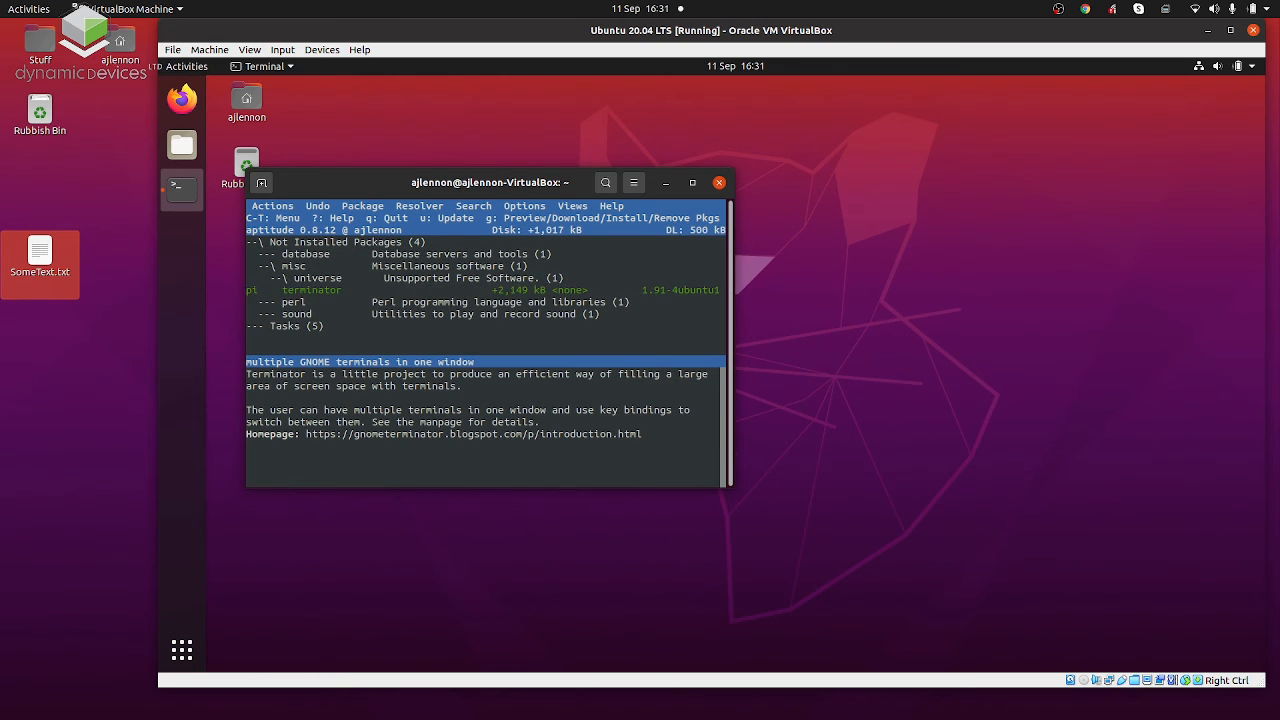
Install the marked terminator package along with its dependencies, and quit aptitude once the installation finishes.
{"action": "key", "text": "g"}
{"action": "key", "text": "g"}
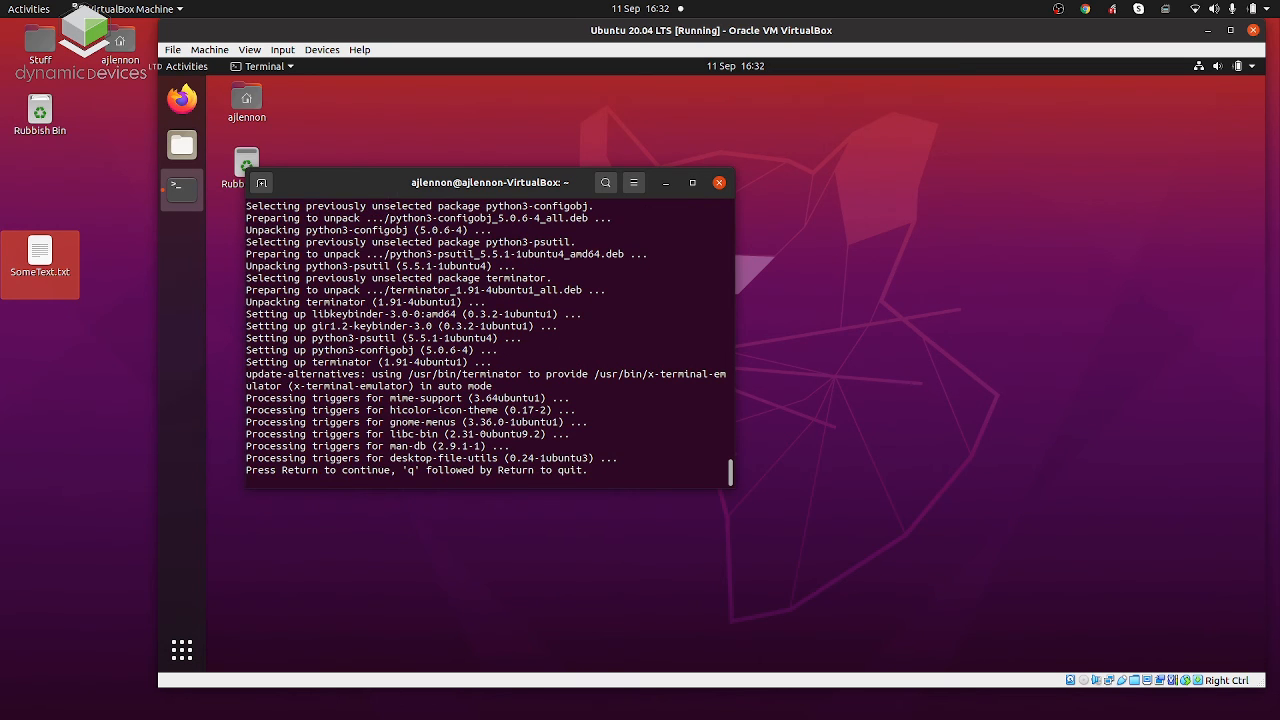
{"action": "key", "text": "Return"}
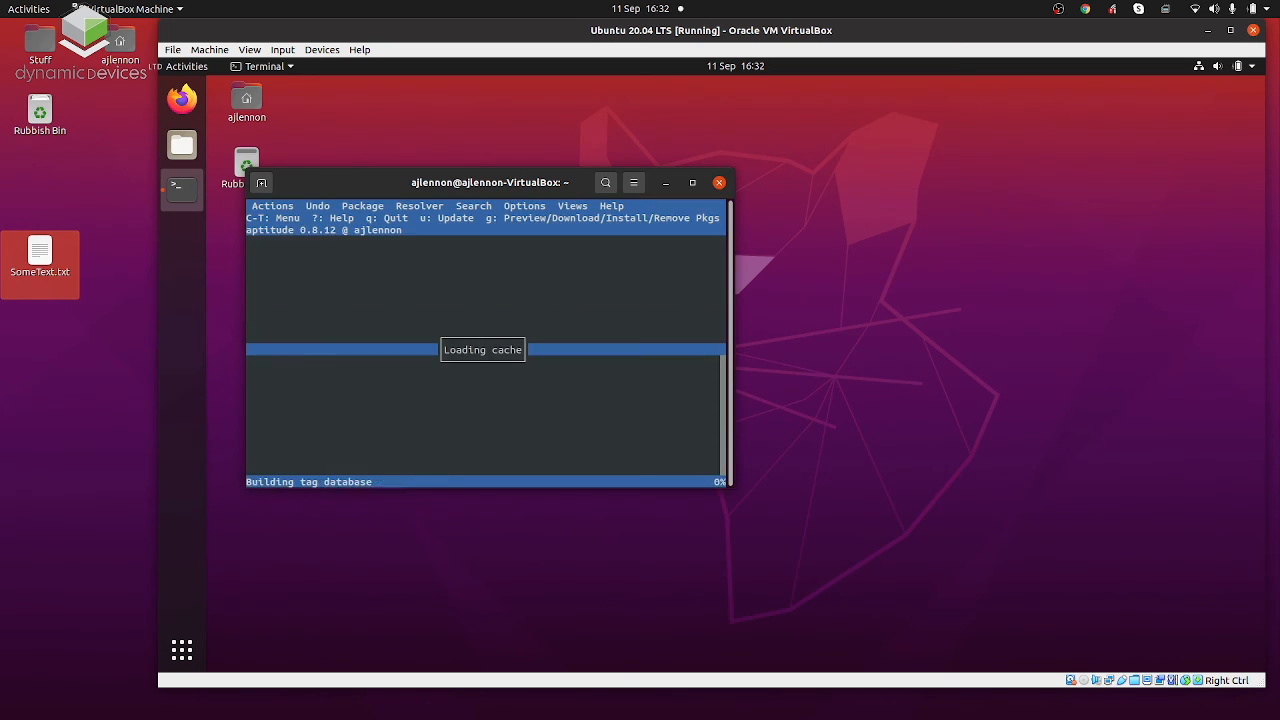
{"action": "key", "text": "q"}
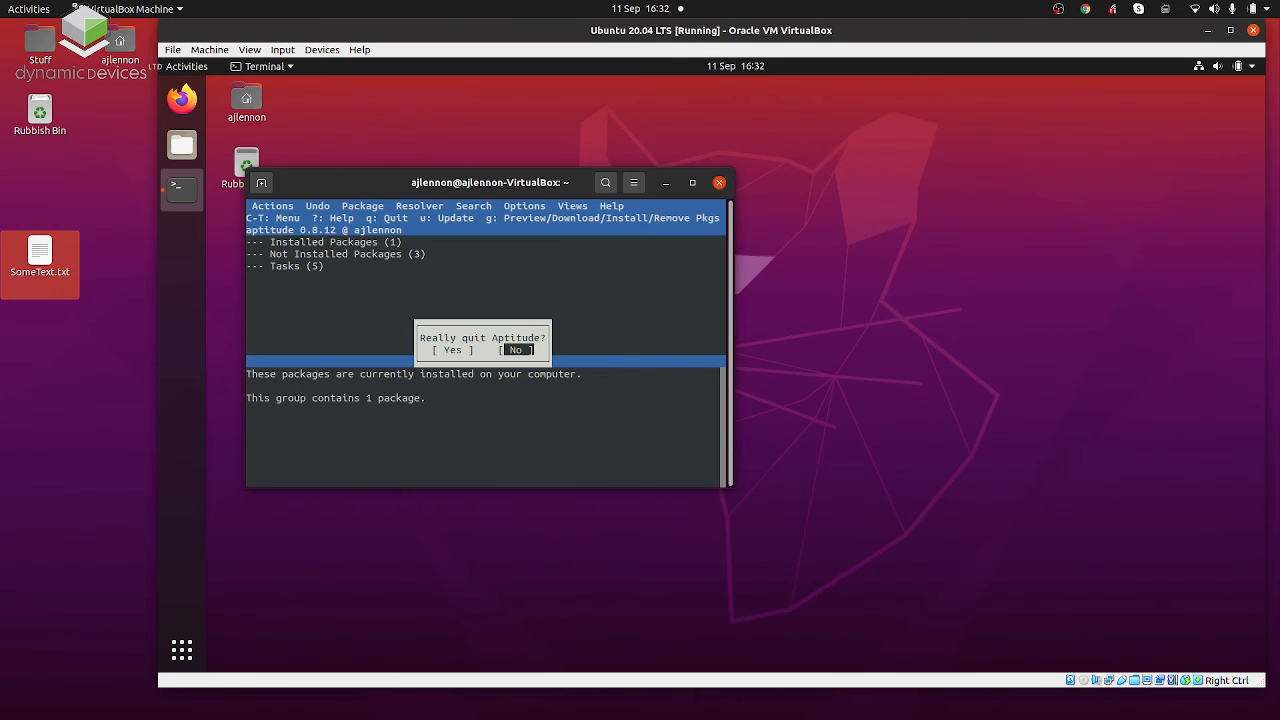
{"action": "key", "text": "Left"}
{"action": "key", "text": "Return"}
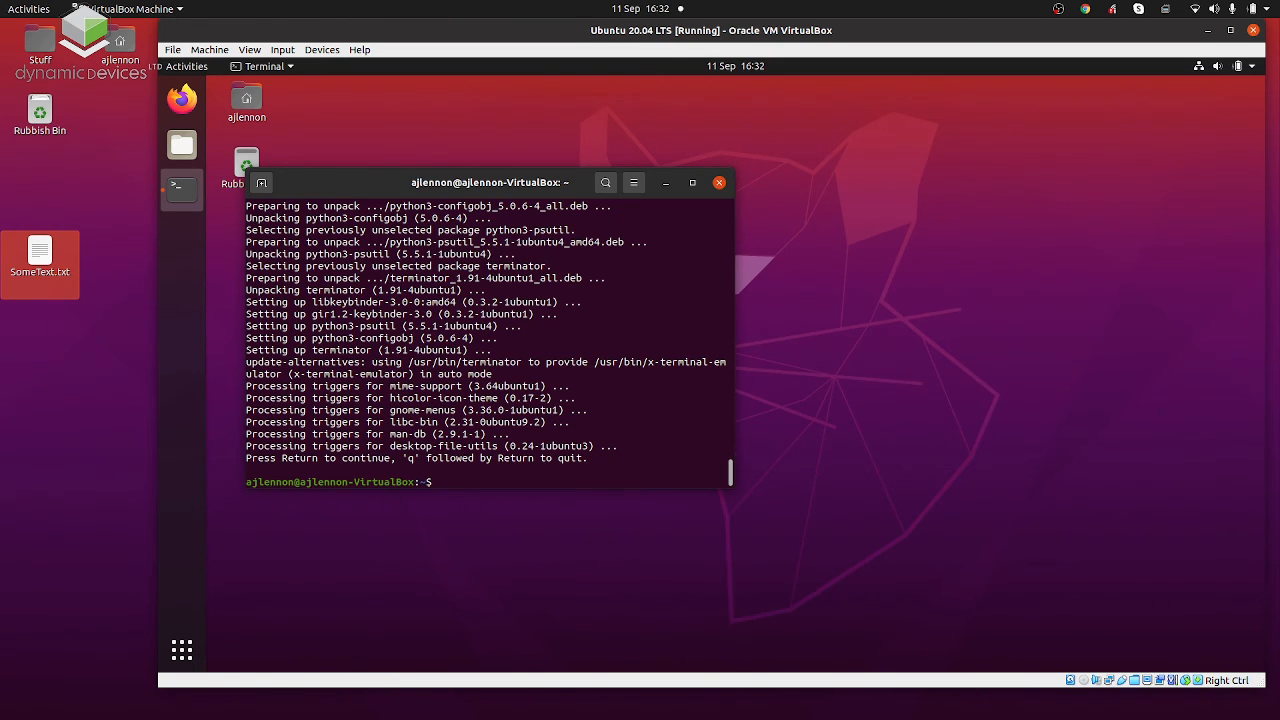
Launch Terminator in the virtual machine, close the original terminal window and move the Terminator window toward the desktop icons.
{"action": "key", "text": "super"}
{"action": "type", "text": "terminator"}
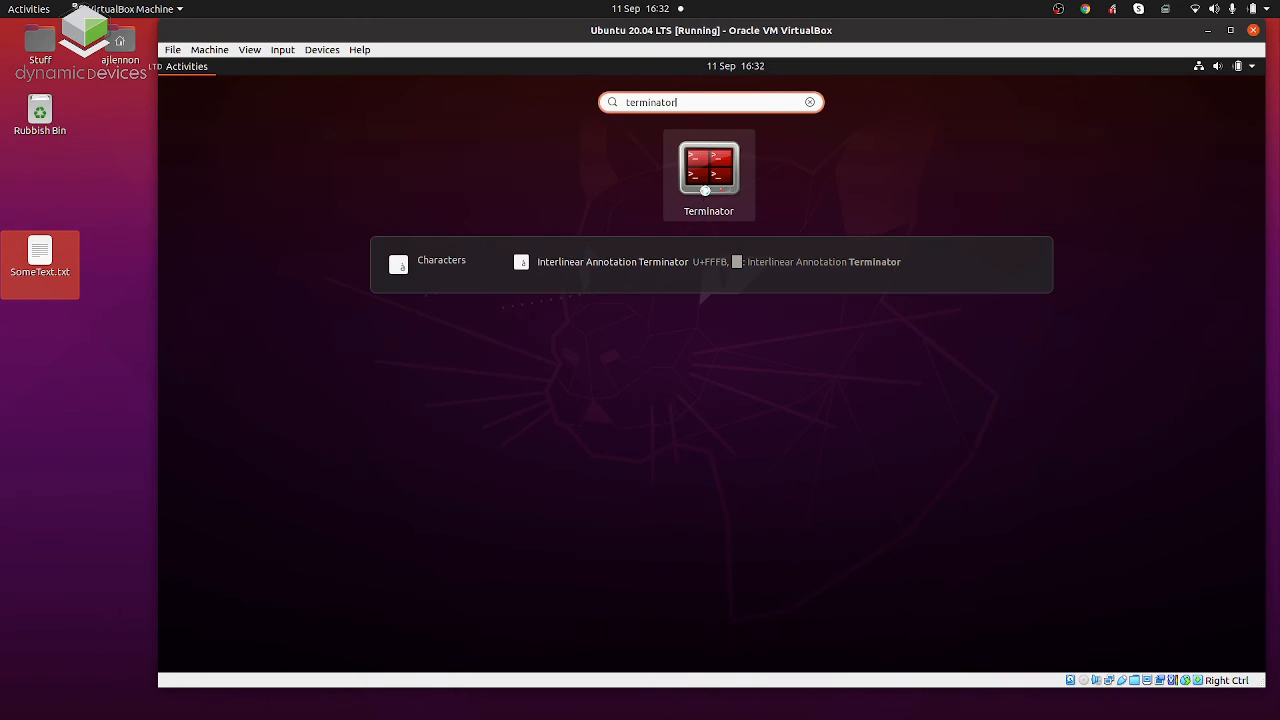
{"action": "left_click", "coordinate": [705, 191]}
{"action": "left_click", "coordinate": [699, 251]}
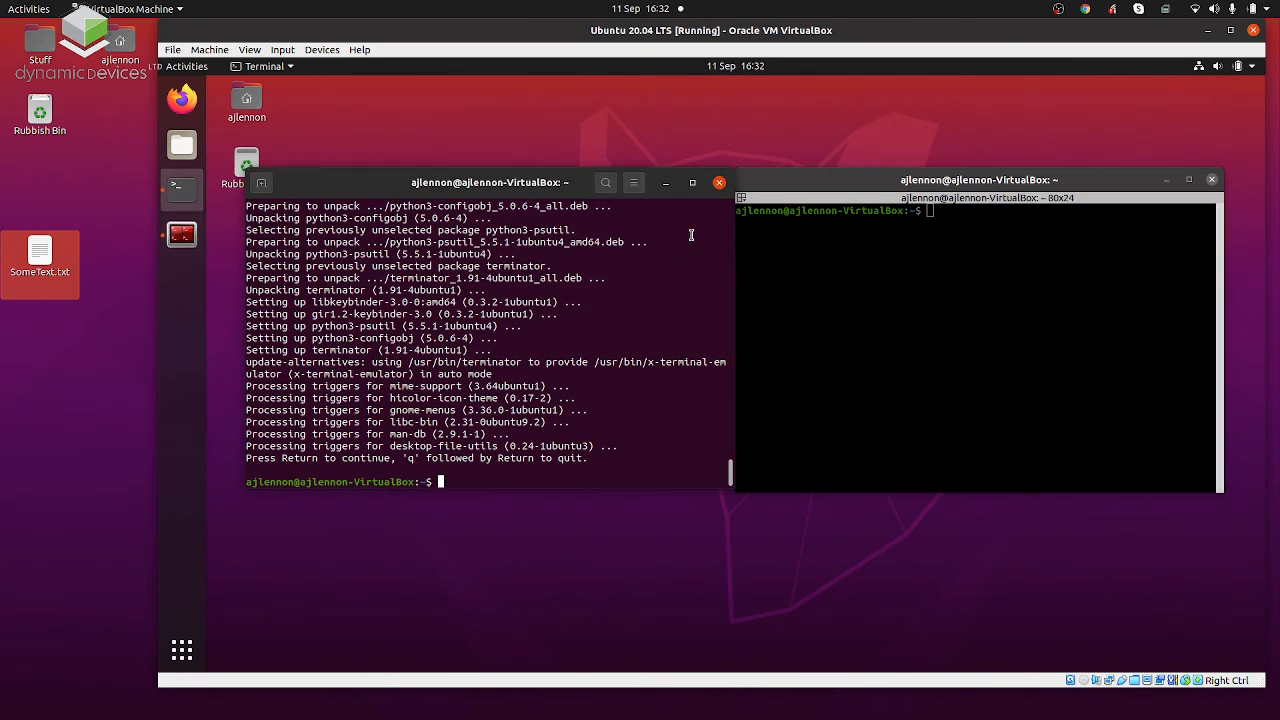
{"action": "left_click", "coordinate": [719, 182]}
{"action": "left_click_drag", "start_coordinate": [845, 191], "coordinate": [419, 118]}
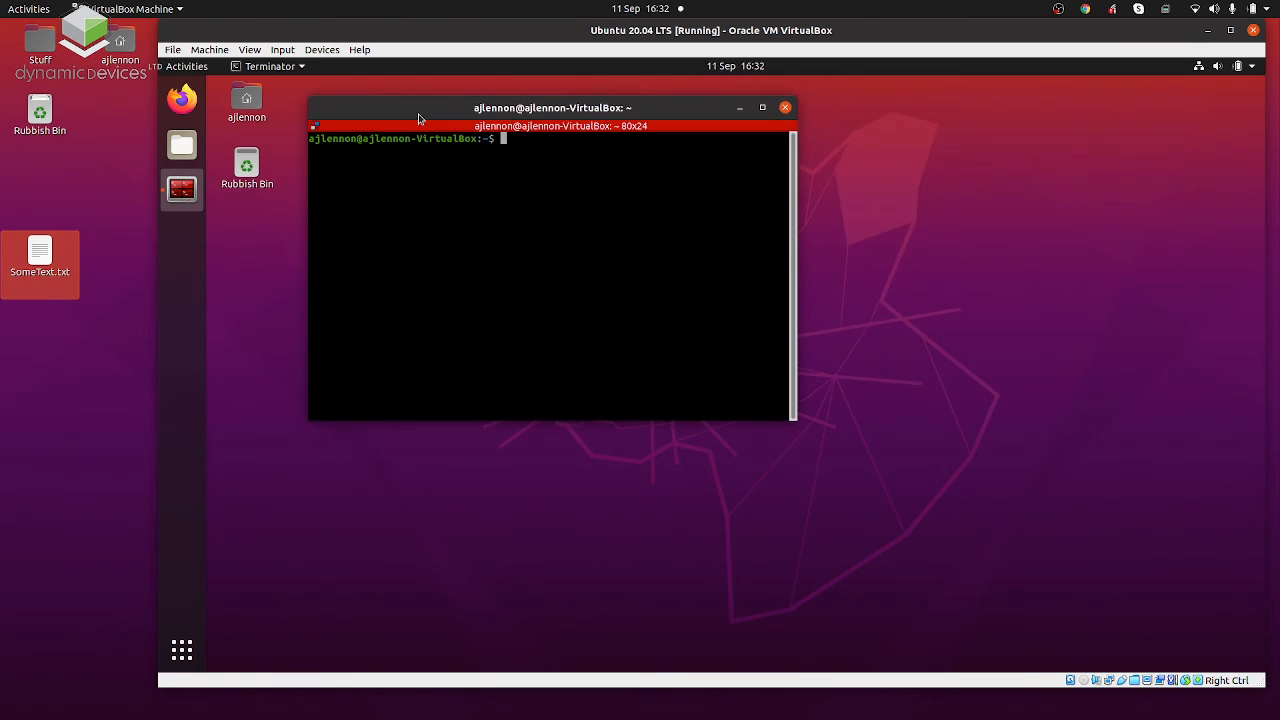
Add Terminator to the dock favourites and close its window.
{"action": "right_click", "coordinate": [186, 190]}
{"action": "left_click", "coordinate": [255, 205]}
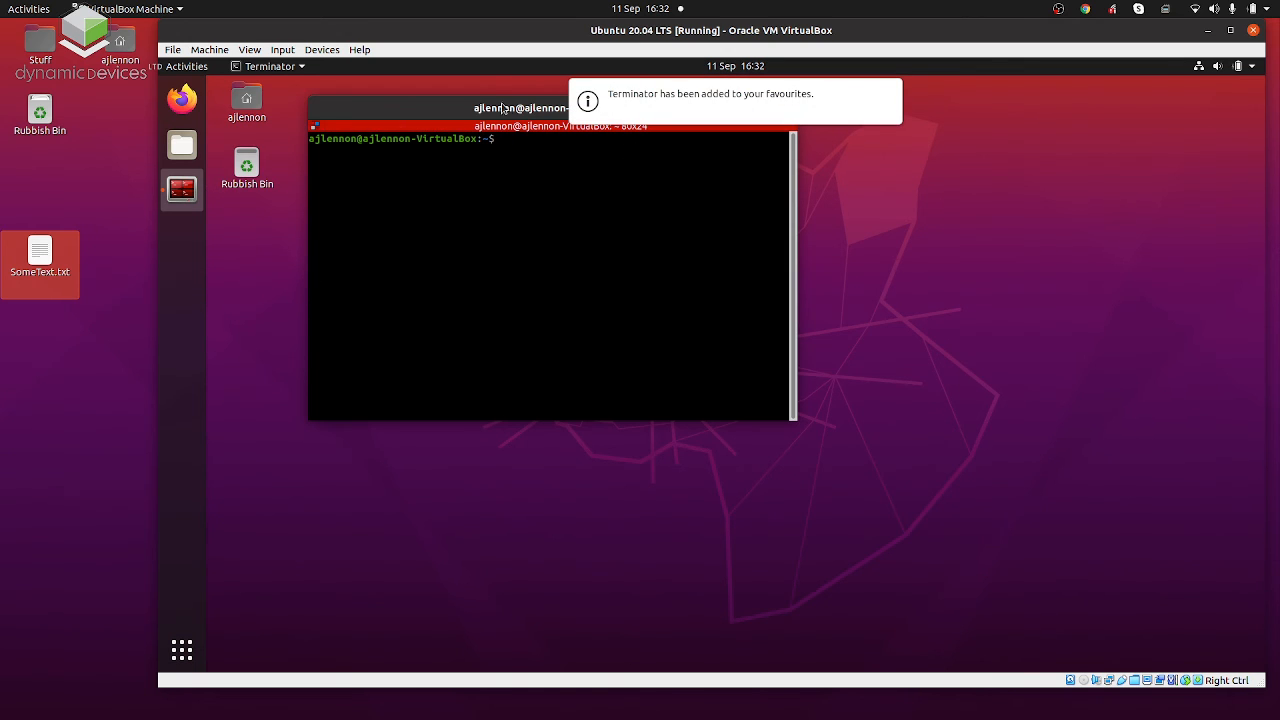
{"action": "left_click_drag", "start_coordinate": [503, 107], "coordinate": [555, 197]}
{"action": "left_click", "coordinate": [837, 194]}
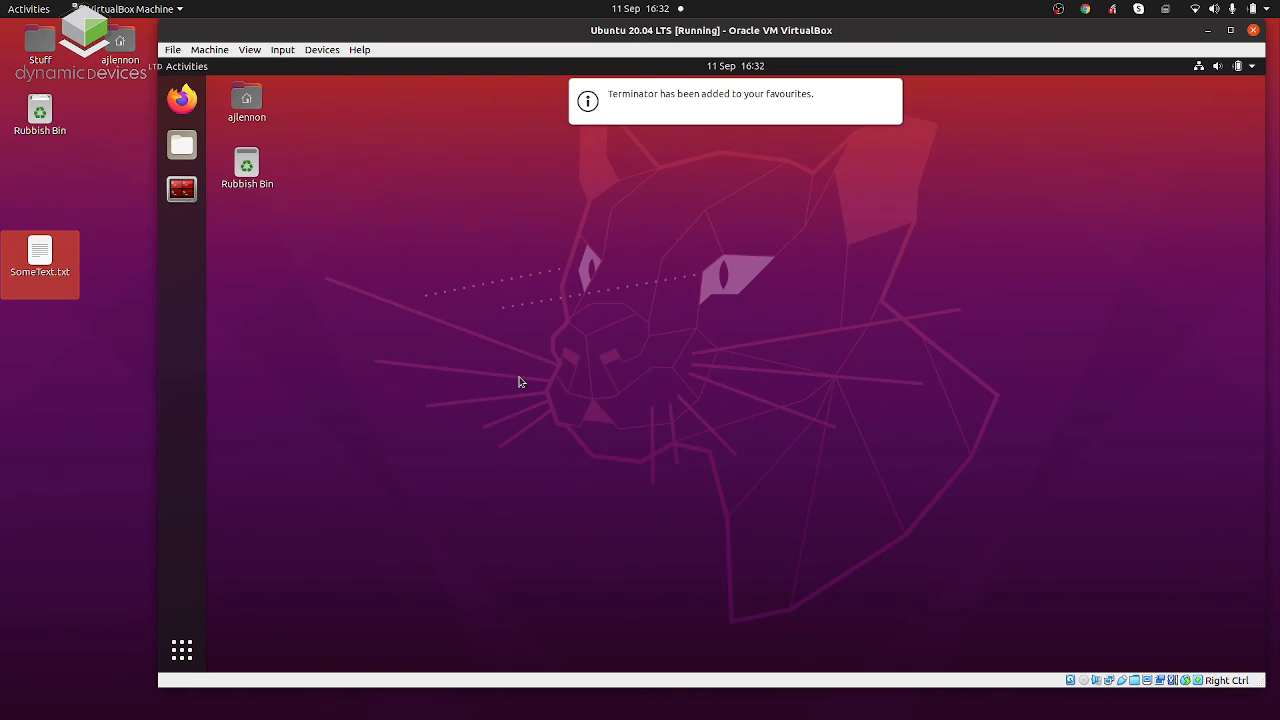
Reopen Terminator from the dock and enlarge its window to 151x42 so it fills most of the guest desktop.
{"action": "left_click", "coordinate": [182, 189]}
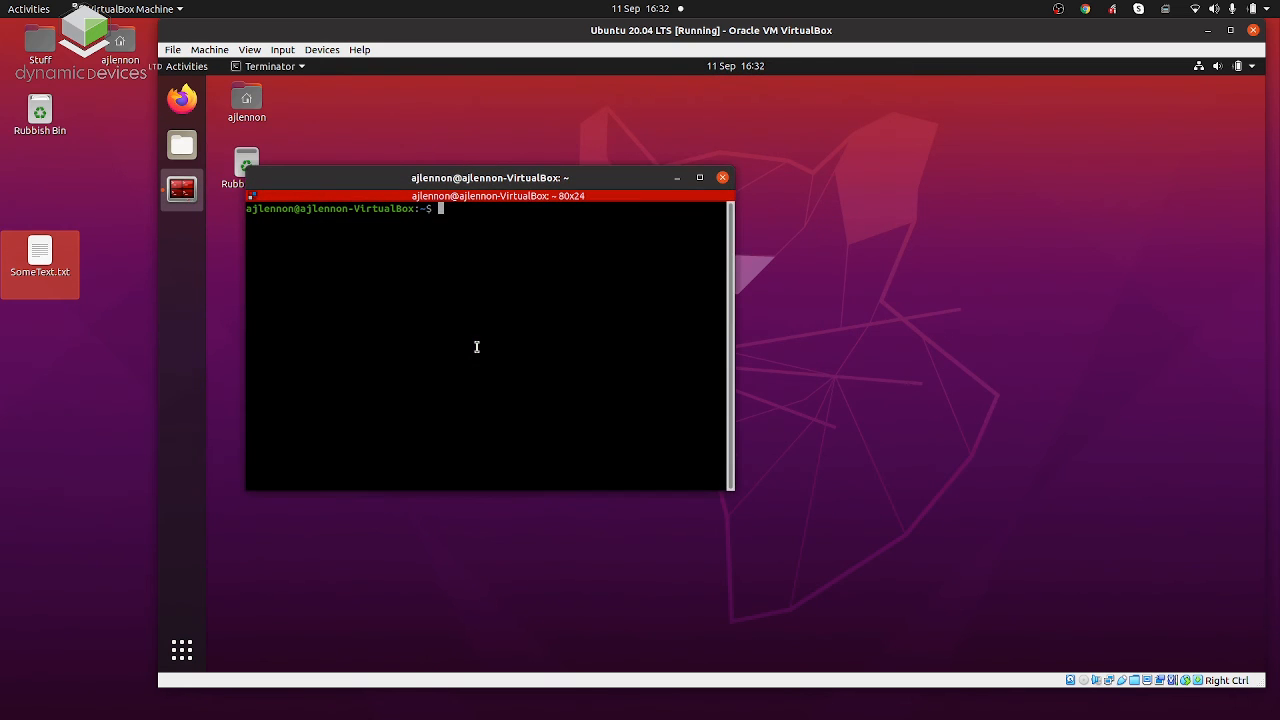
{"action": "left_click_drag", "start_coordinate": [516, 180], "coordinate": [580, 118]}
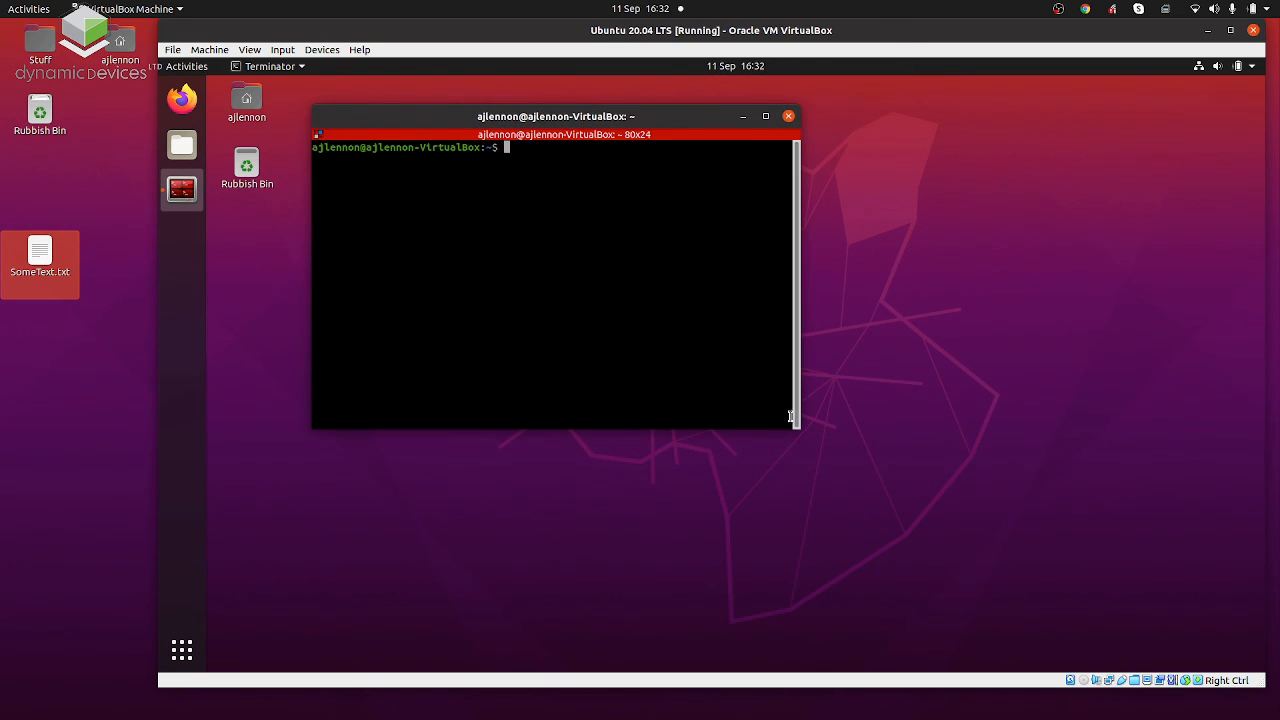
{"action": "left_click_drag", "start_coordinate": [791, 416], "coordinate": [1231, 645]}
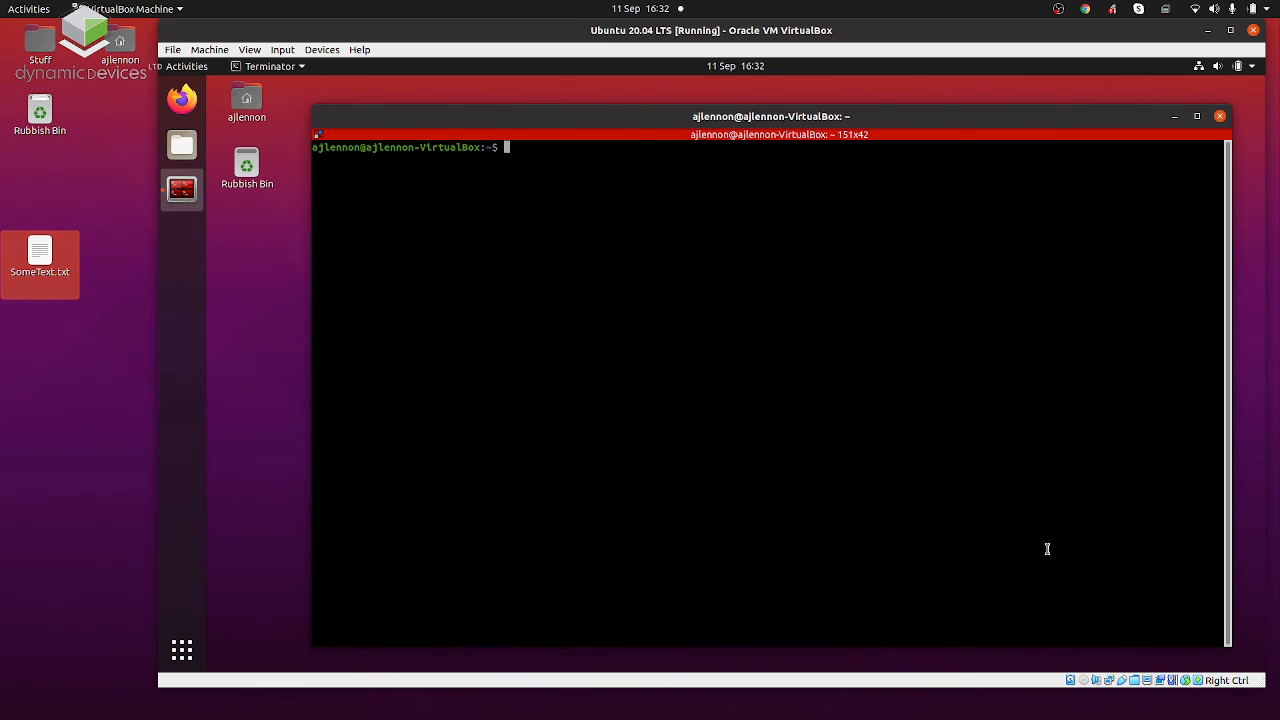
Split the Terminator window horizontally, split the lower pane vertically, and enter "here" at the prompt of each pane.
{"action": "type", "text": "here"}
{"action": "right_click", "coordinate": [827, 481]}
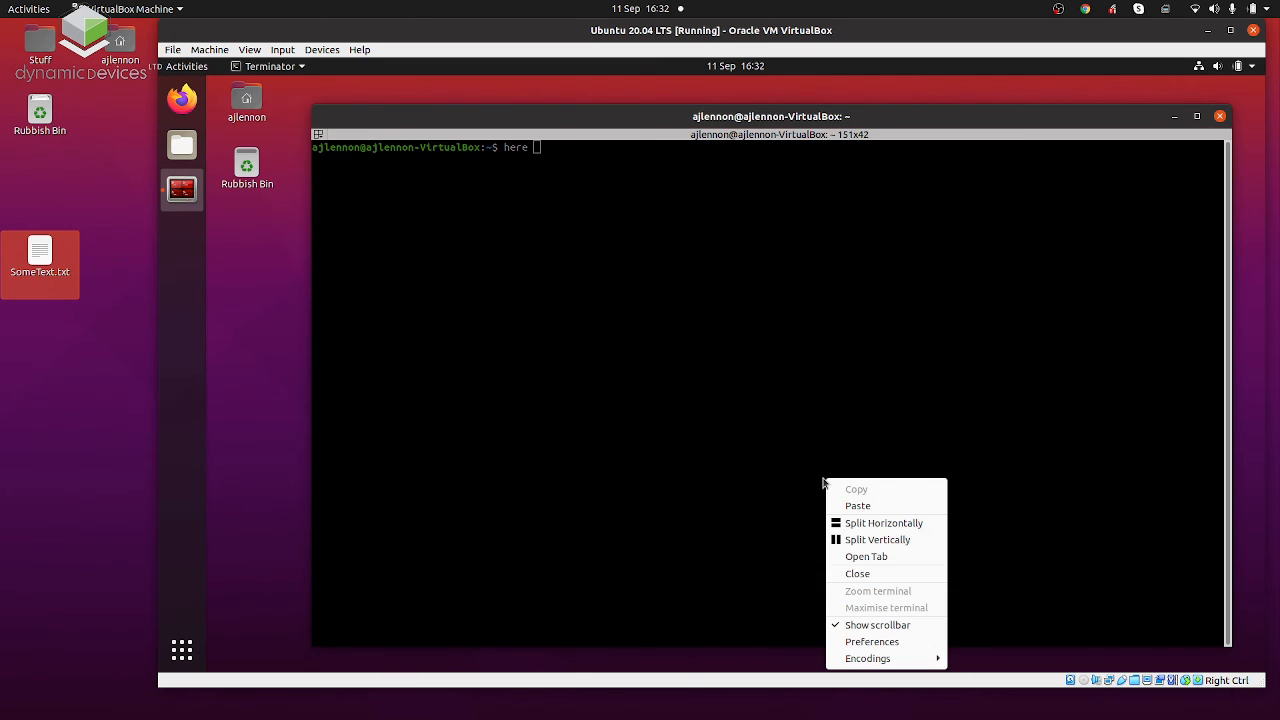
{"action": "left_click", "coordinate": [868, 522]}
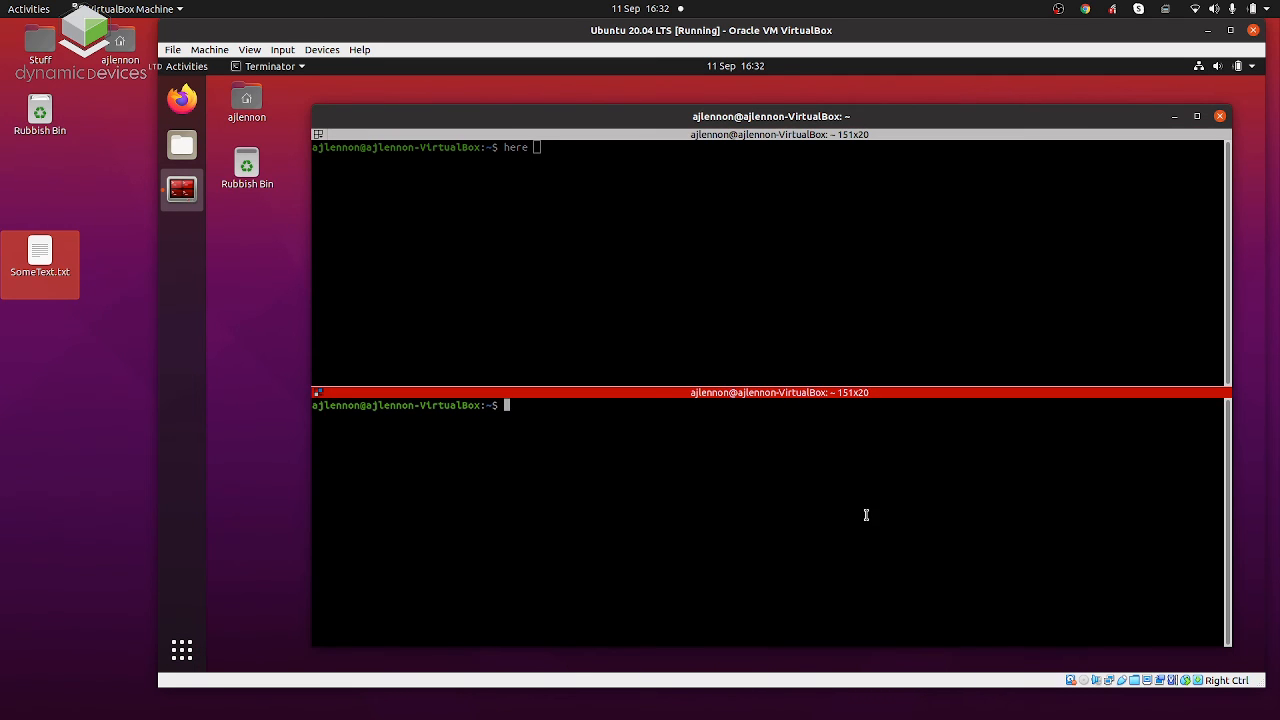
{"action": "type", "text": "here"}
{"action": "right_click", "coordinate": [824, 452]}
{"action": "left_click", "coordinate": [881, 516]}
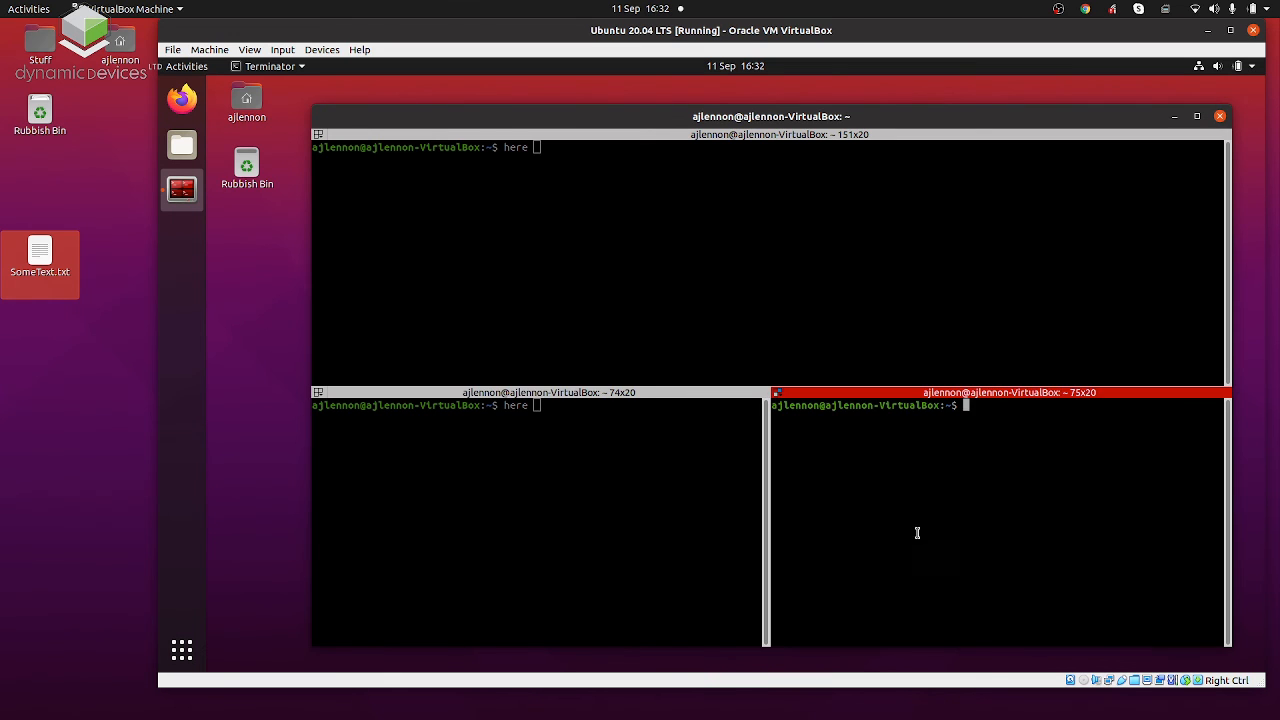
{"action": "type", "text": "here exit"}
Close all three Terminator panes one after another with the "exit" command.
{"action": "key", "text": "Return"}
{"action": "type", "text": "exit"}
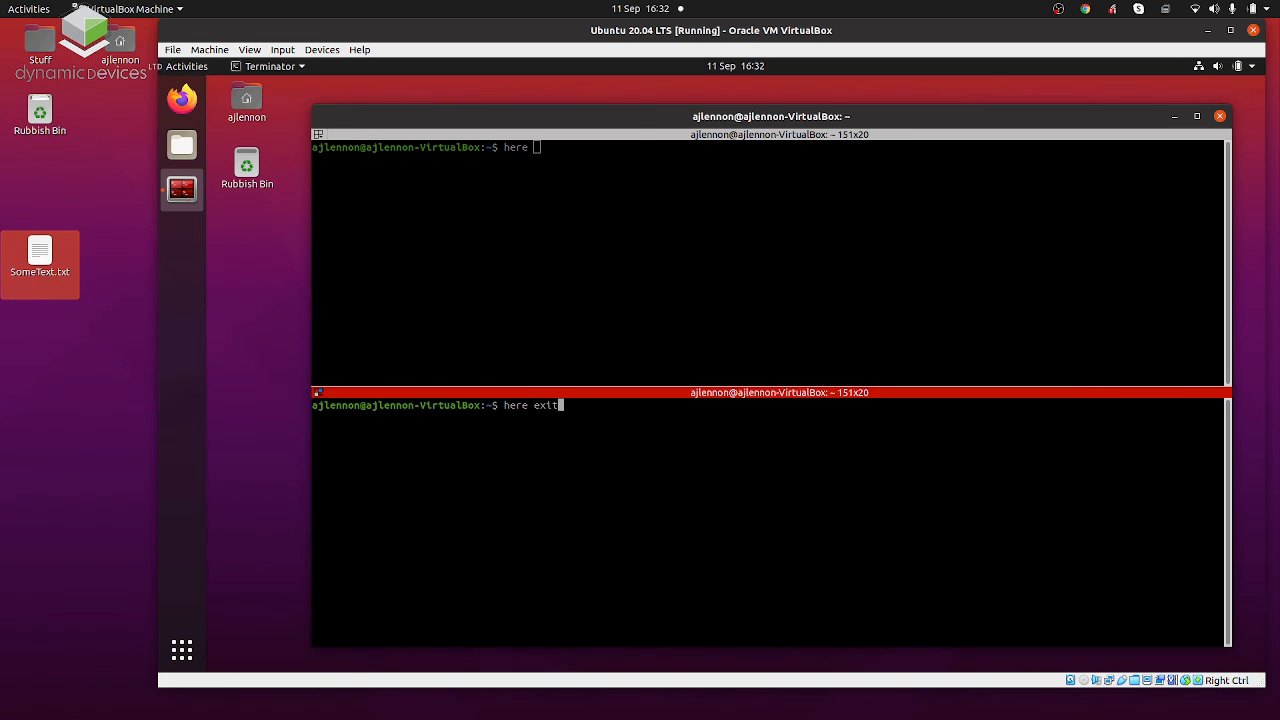
{"action": "key", "text": "BackSpace"}
{"action": "key", "text": "BackSpace"}
{"action": "key", "text": "BackSpace"}
{"action": "key", "text": "BackSpace"}
{"action": "key", "text": "BackSpace"}
{"action": "key", "text": "BackSpace"}
{"action": "key", "text": "BackSpace"}
{"action": "key", "text": "BackSpace"}
{"action": "key", "text": "BackSpace"}
{"action": "type", "text": "exit"}
{"action": "key", "text": "Return"}
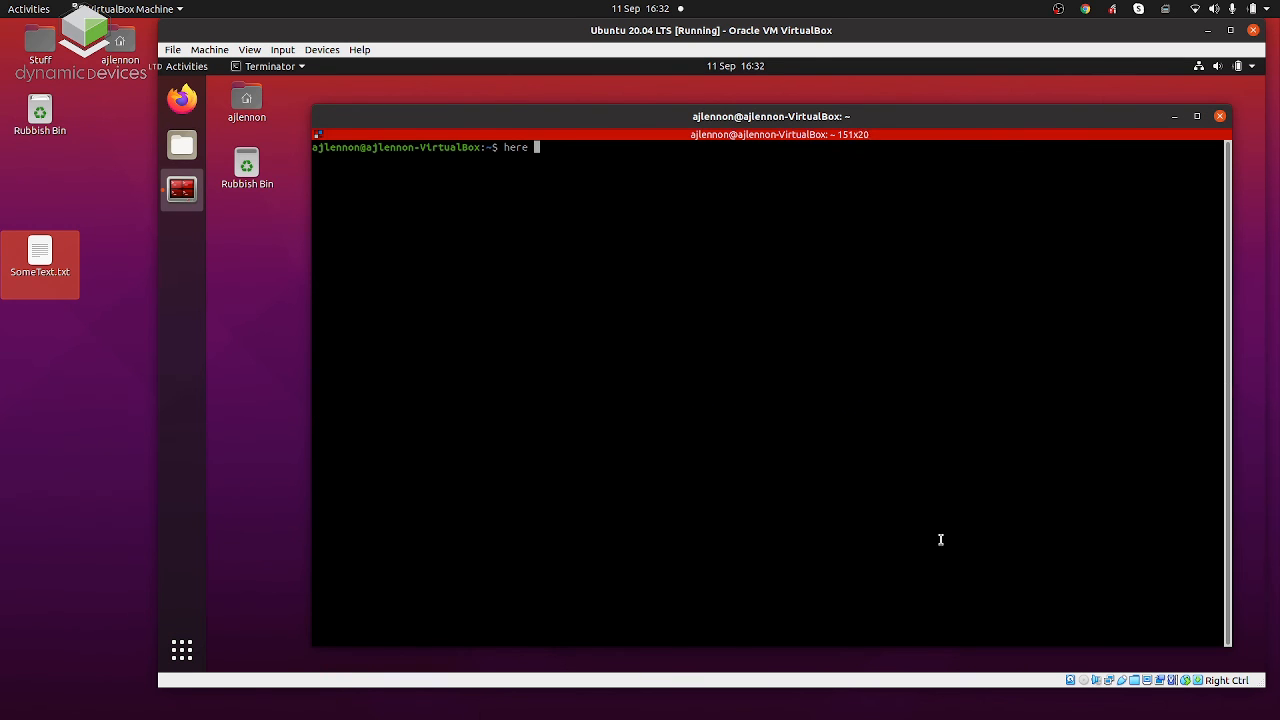
{"action": "type", "text": "exit"}
{"action": "key", "text": "Return"}
{"action": "type", "text": "exit"}
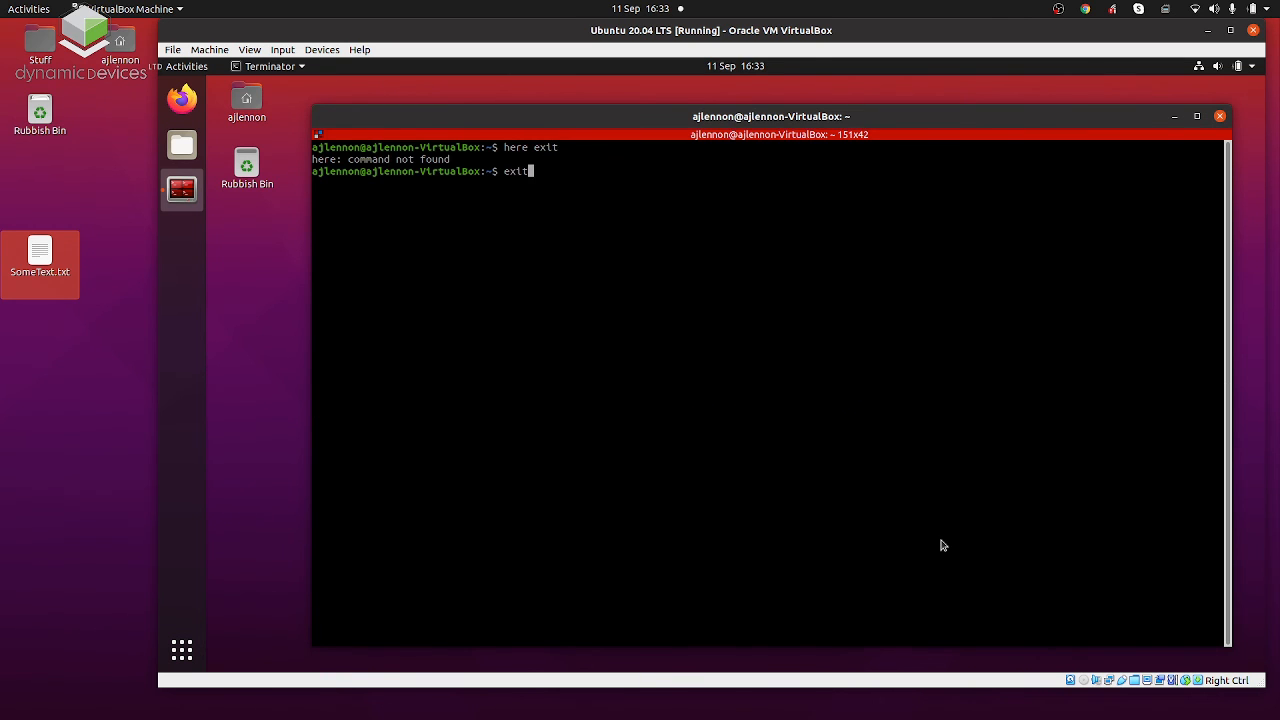
{"action": "key", "text": "Return"}
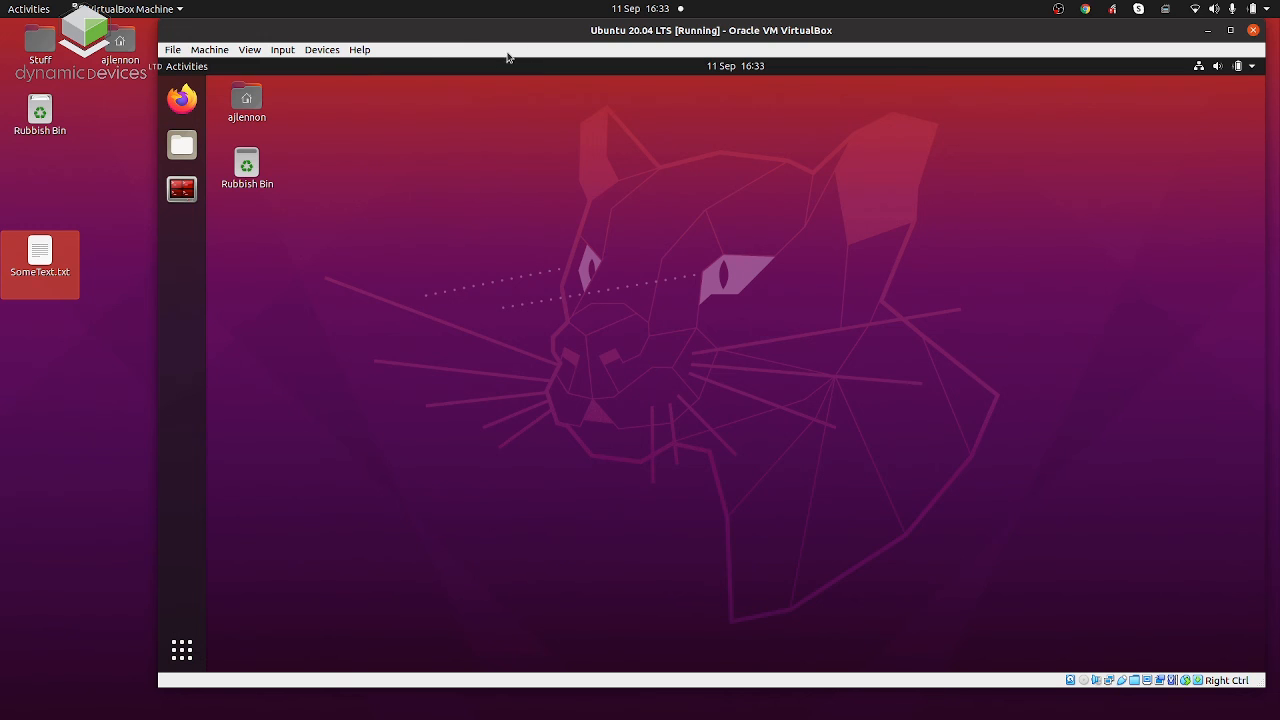
Pause the Ubuntu 20.04 LTS virtual machine and close it, saving the machine state.
{"action": "left_click", "coordinate": [210, 50]}
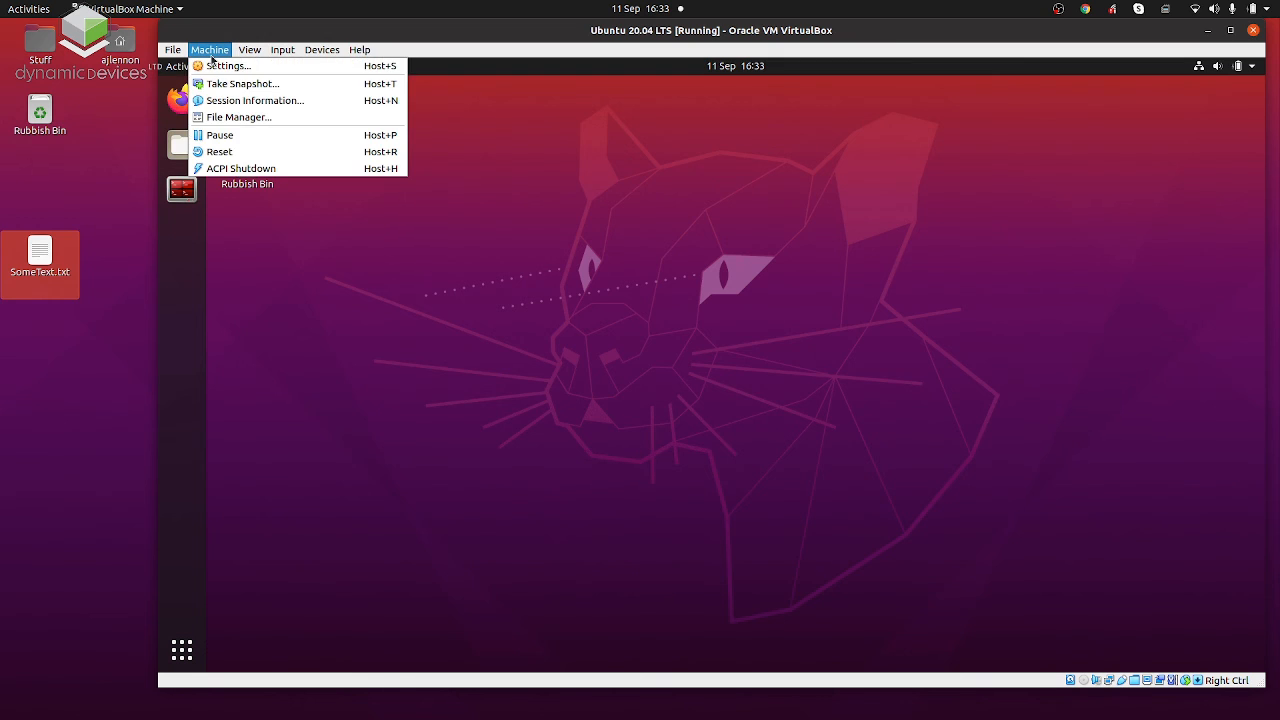
{"action": "left_click", "coordinate": [252, 137]}
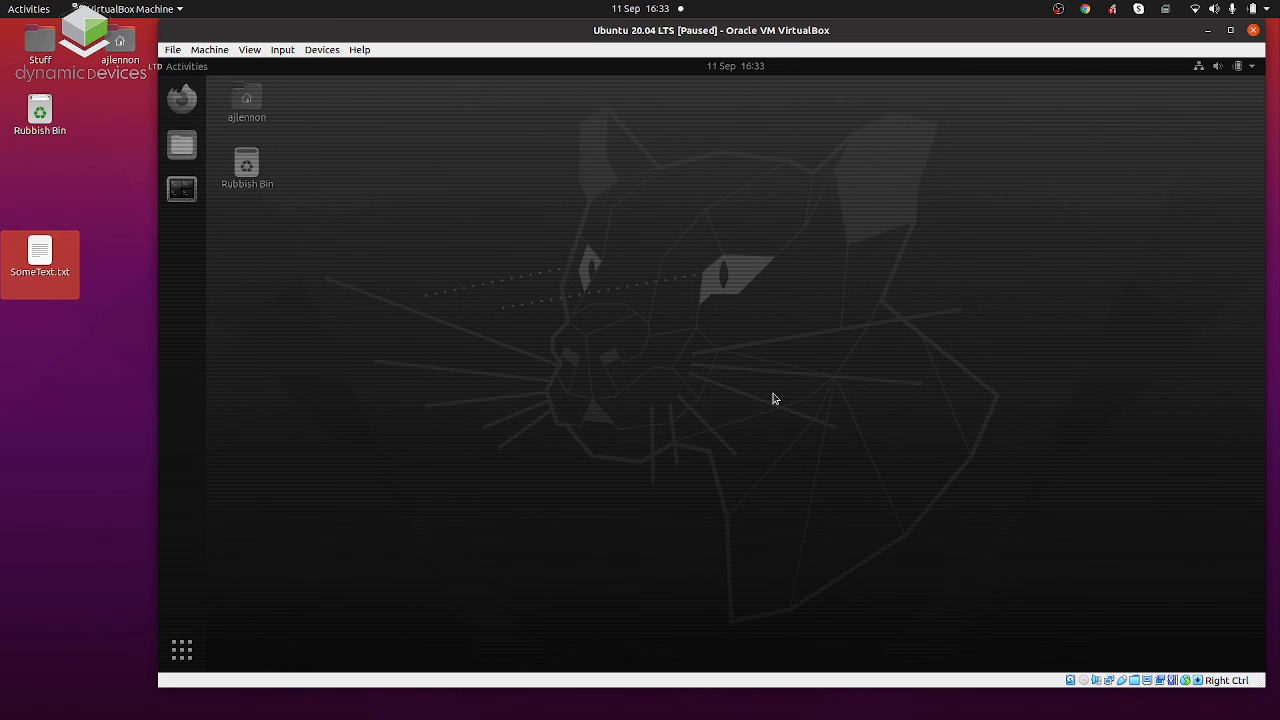
{"action": "left_click", "coordinate": [1254, 30]}
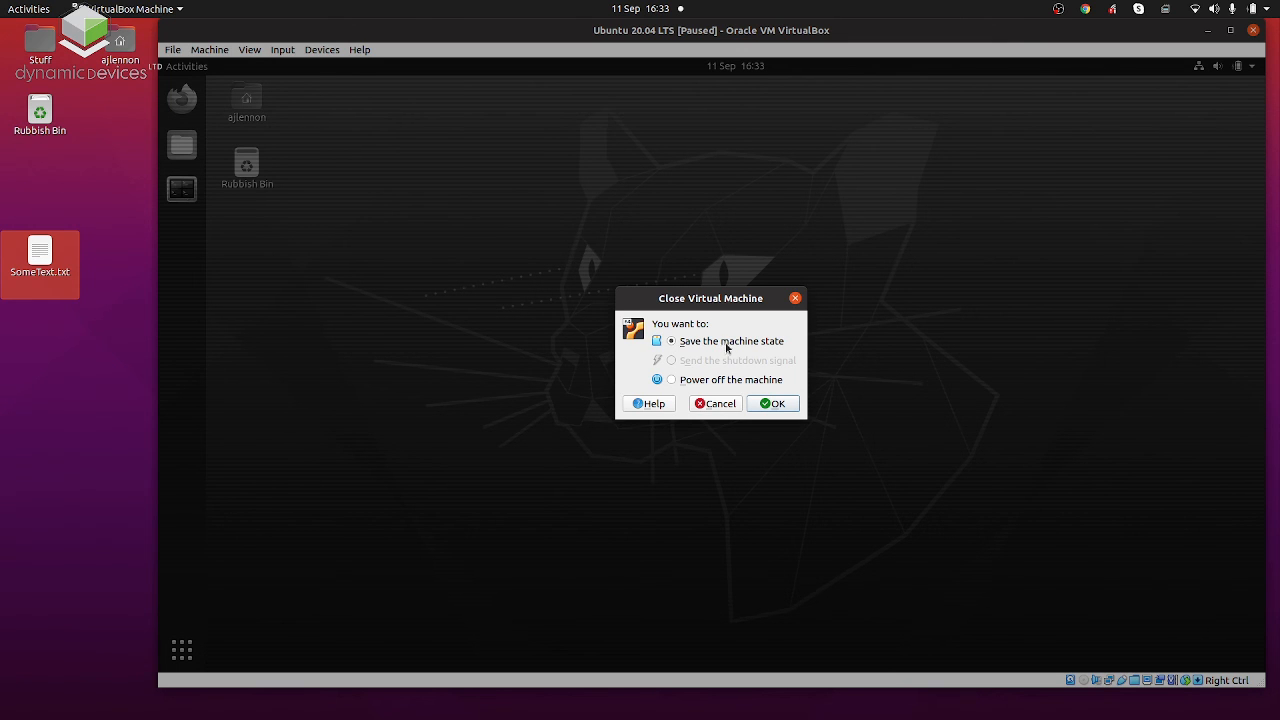
{"action": "left_click", "coordinate": [766, 404]}
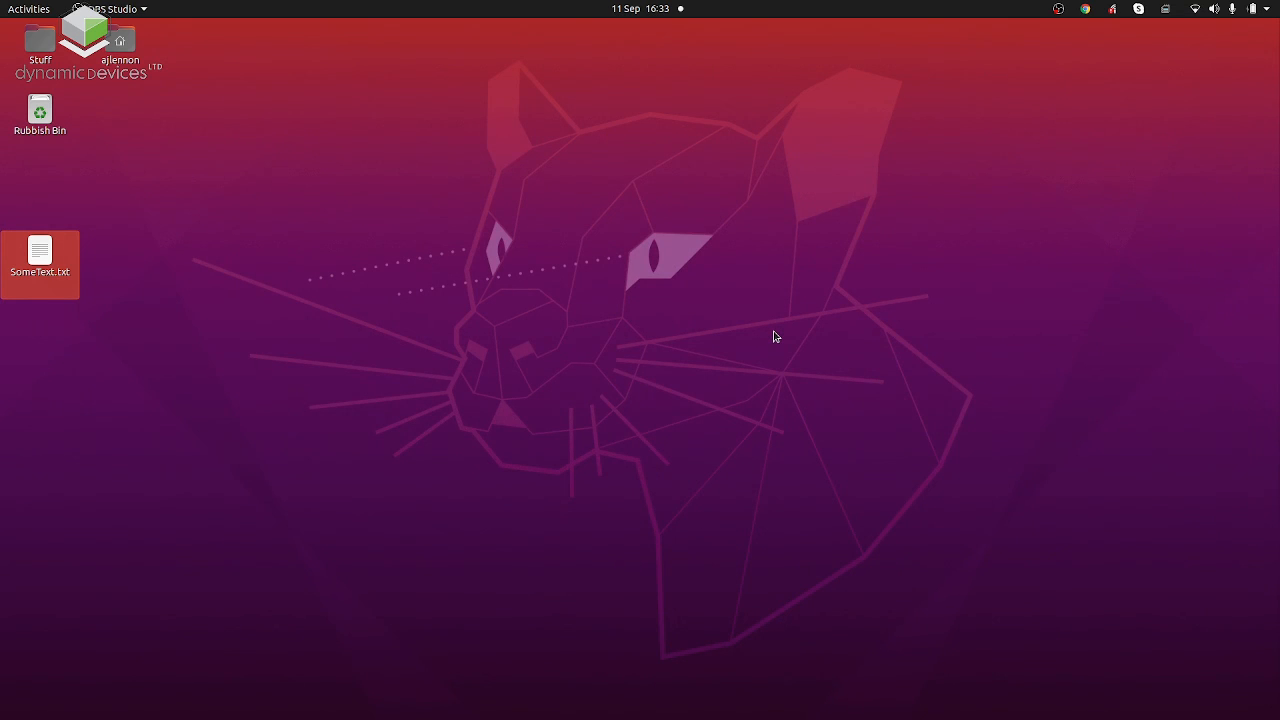
Open the VirtualBox Manager on the host and resume the saved Ubuntu 20.04 LTS machine.
{"action": "key", "text": "super"}
{"action": "type", "text": "virtul"}
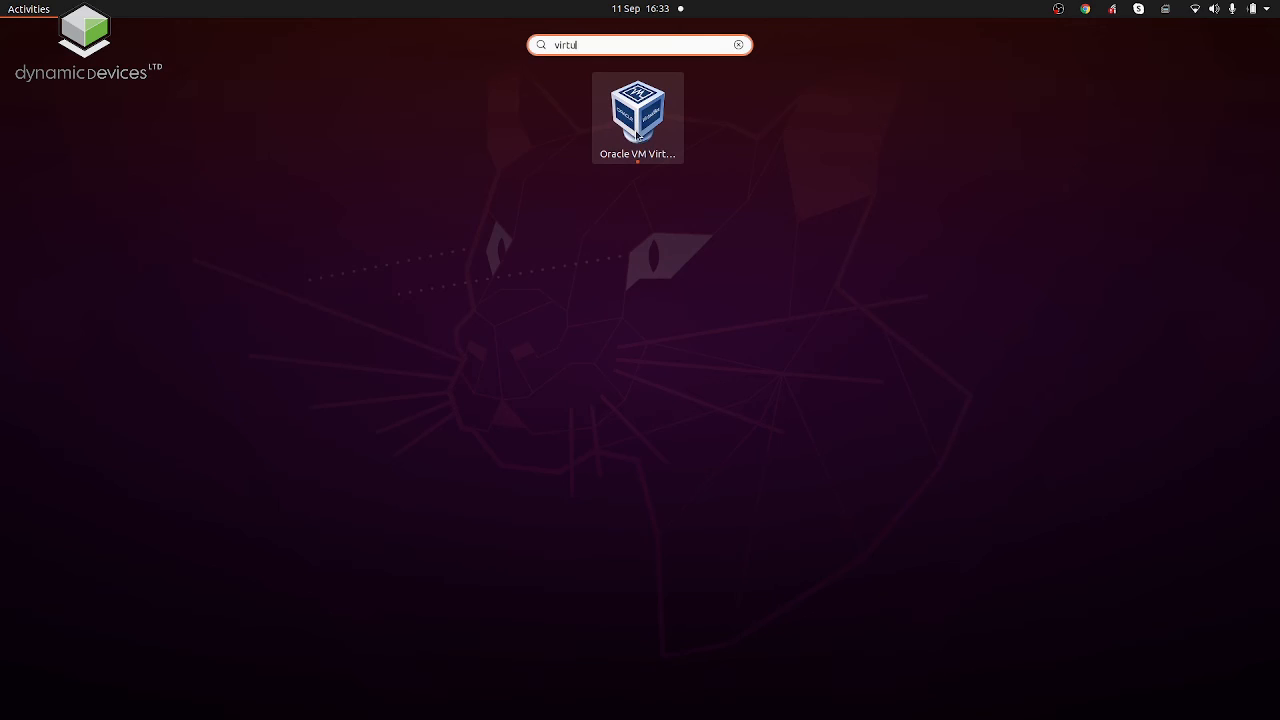
{"action": "left_click", "coordinate": [637, 115]}
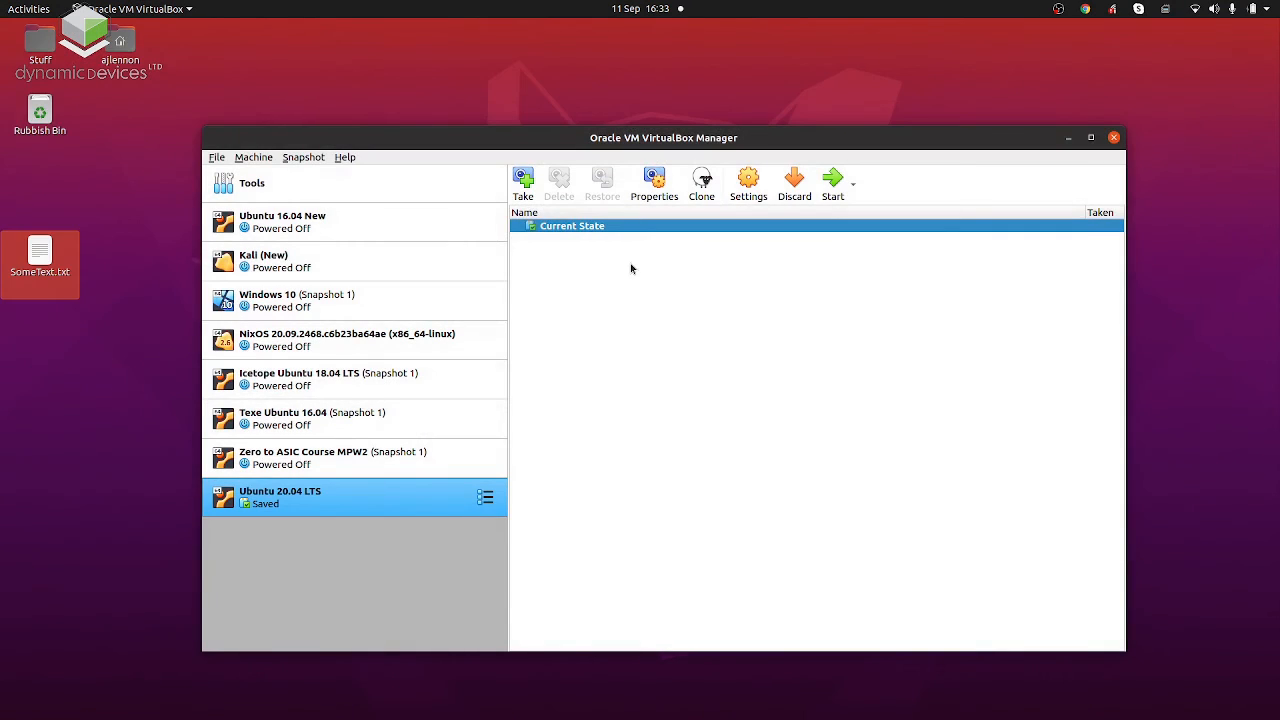
{"action": "double_click", "coordinate": [266, 506]}
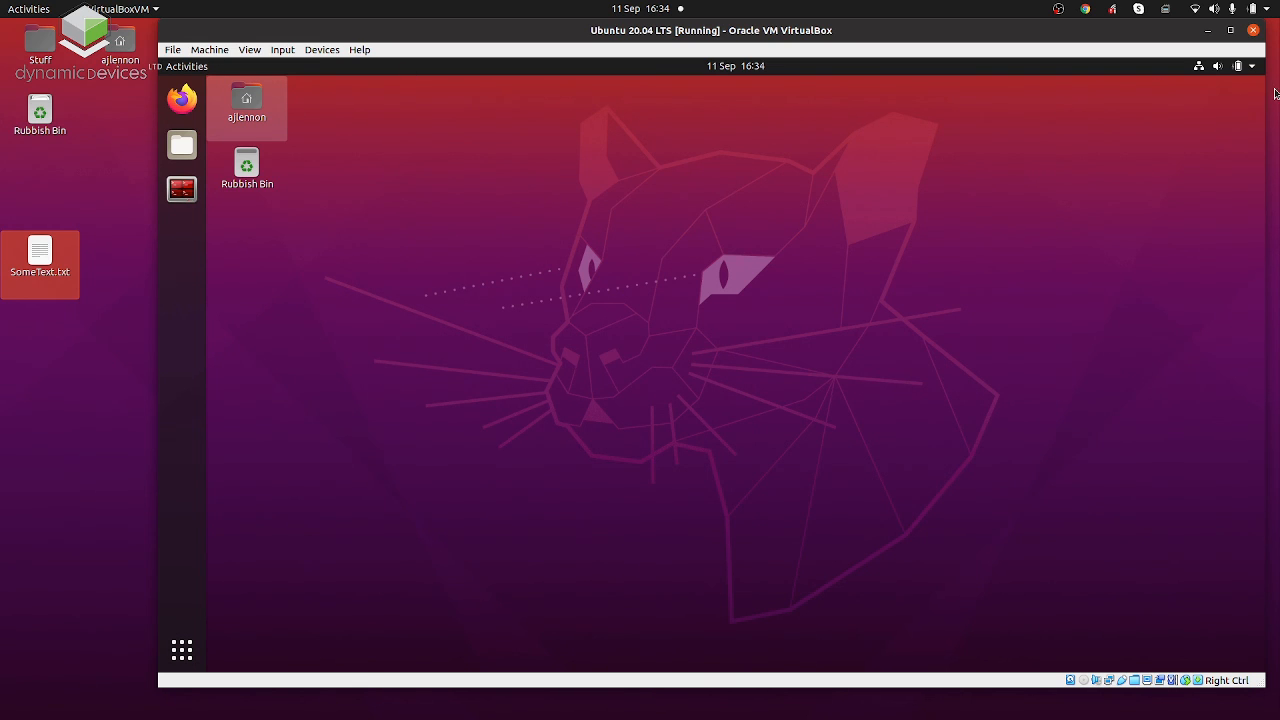
Shut down the Ubuntu guest with its own Power Off option.
{"action": "left_click", "coordinate": [1250, 66]}
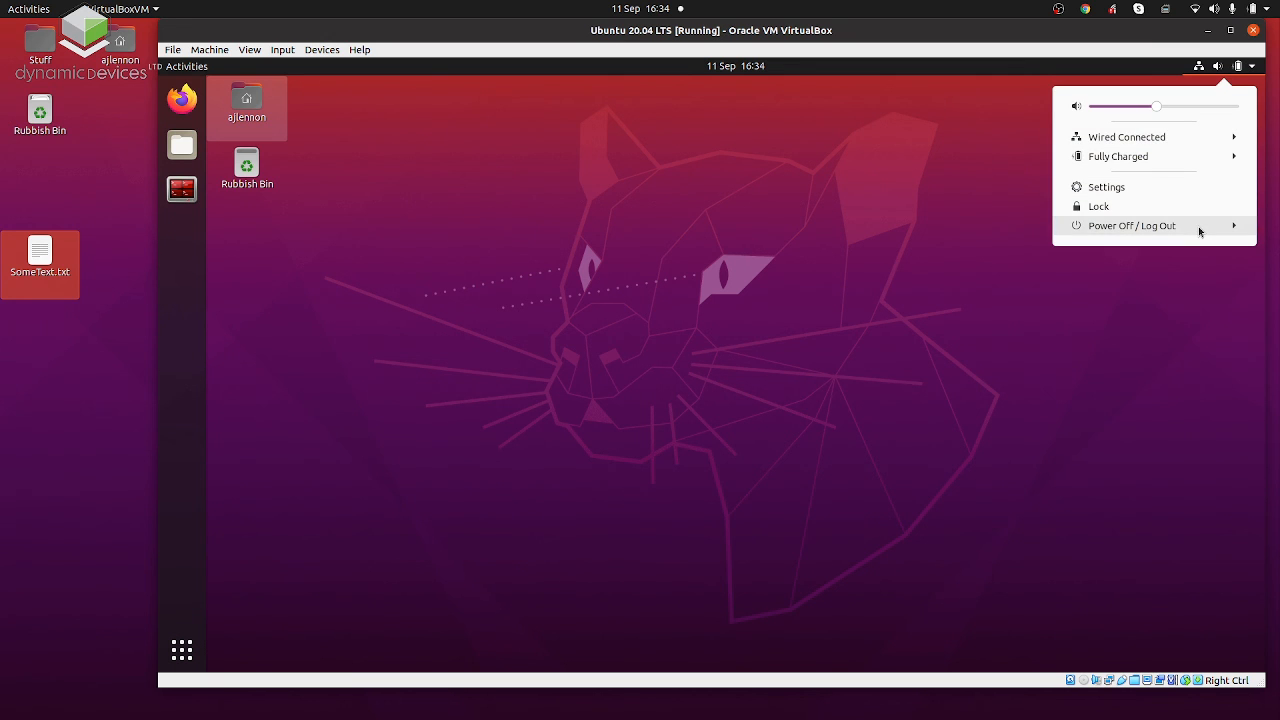
{"action": "left_click", "coordinate": [1197, 228]}
{"action": "left_click", "coordinate": [1174, 292]}
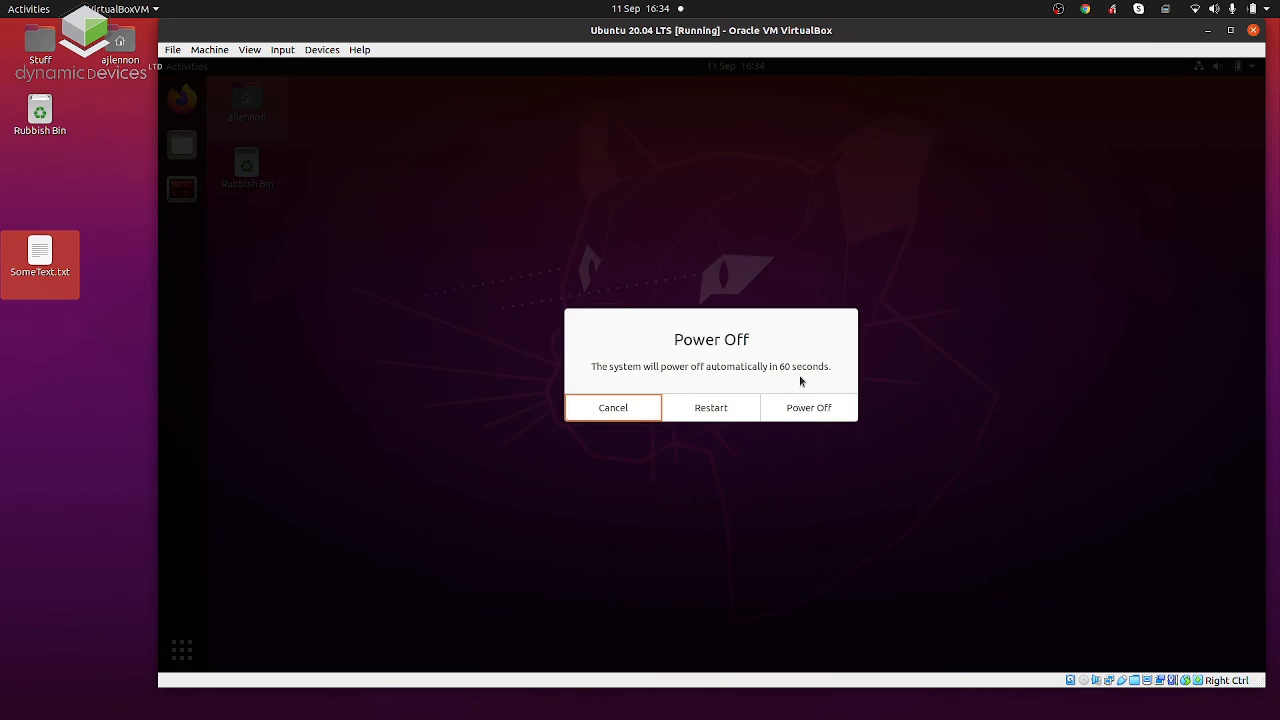
{"action": "left_click", "coordinate": [800, 410]}
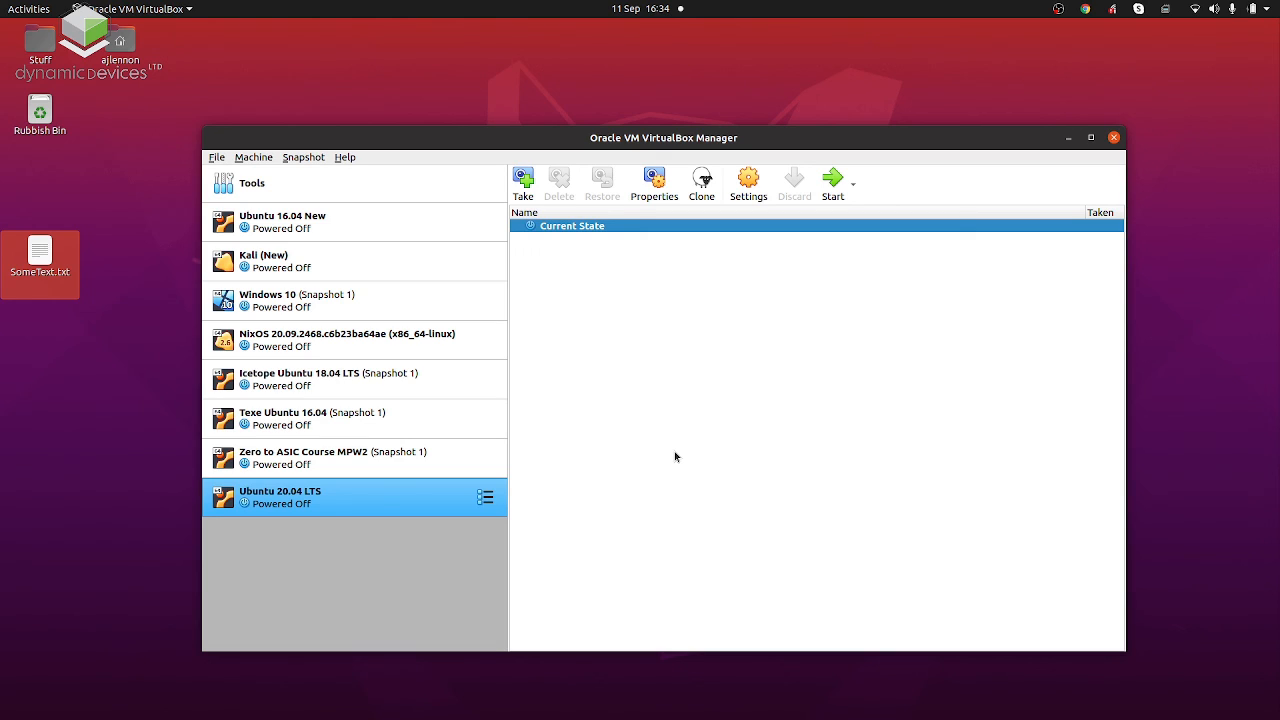
Take a snapshot of the powered-off Ubuntu 20.04 LTS machine named "Snapshot 1 - Initial Installation" and select the Current State beneath it.
{"action": "right_click", "coordinate": [590, 226]}
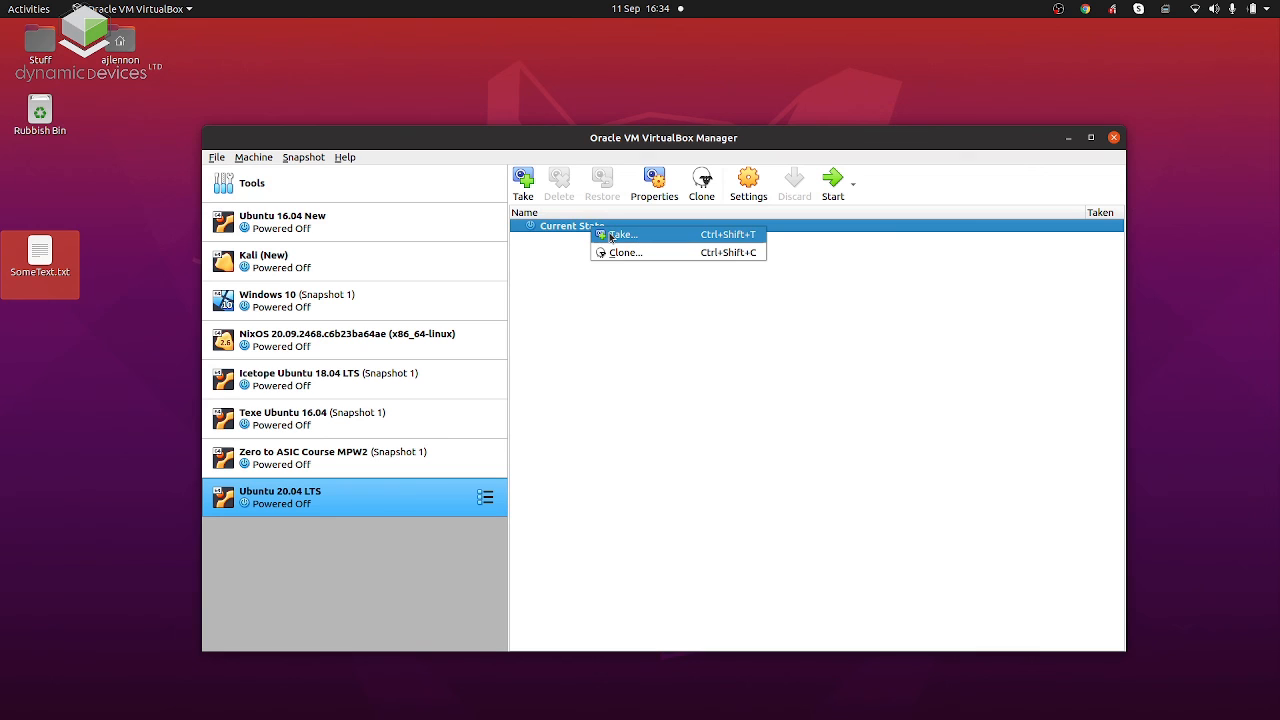
{"action": "left_click", "coordinate": [616, 234]}
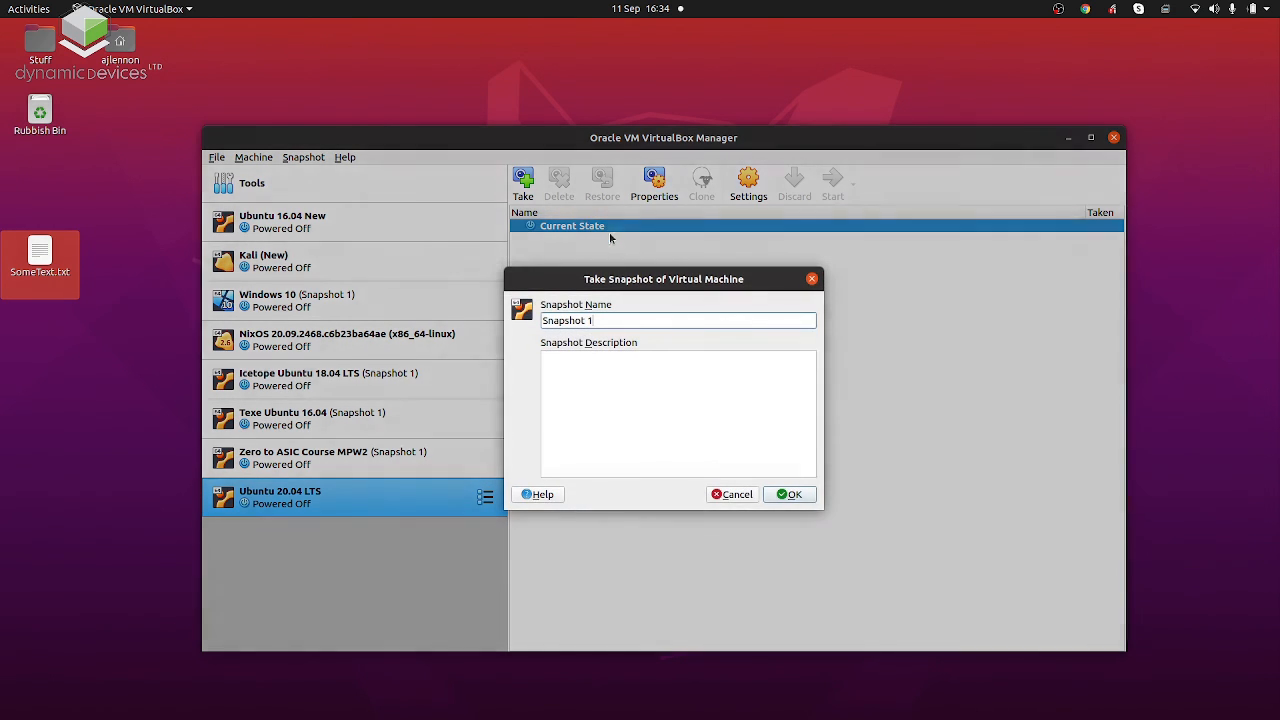
{"action": "key", "text": "ctrl+shift+Left"}
{"action": "key", "text": "ctrl+shift+Left"}
{"action": "key", "text": "Right"}
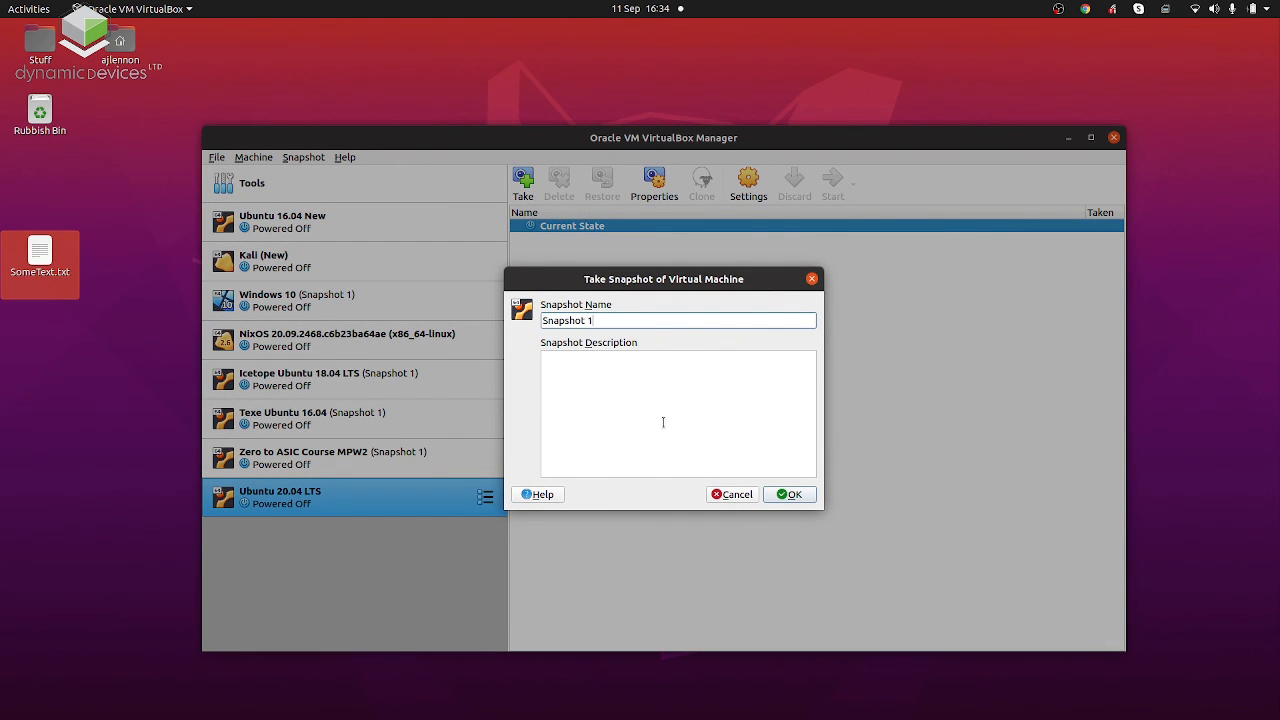
{"action": "type", "text": "Be"}
{"action": "key", "text": "BackSpace"}
{"action": "key", "text": "BackSpace"}
{"action": "type", "text": "- INitia"}
{"action": "key", "text": "BackSpace"}
{"action": "key", "text": "BackSpace"}
{"action": "key", "text": "BackSpace"}
{"action": "key", "text": "BackSpace"}
{"action": "key", "text": "BackSpace"}
{"action": "type", "text": "nitial Installation"}
{"action": "left_click", "coordinate": [789, 494]}
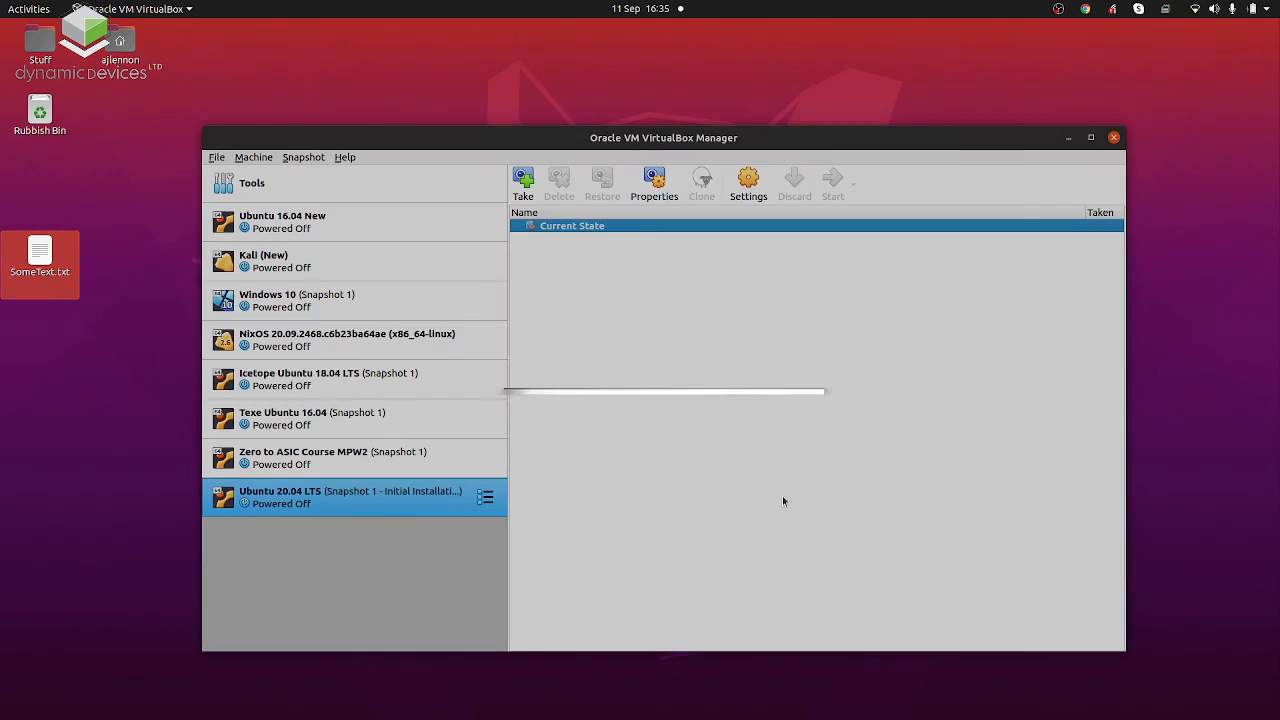
{"action": "left_click", "coordinate": [652, 226]}
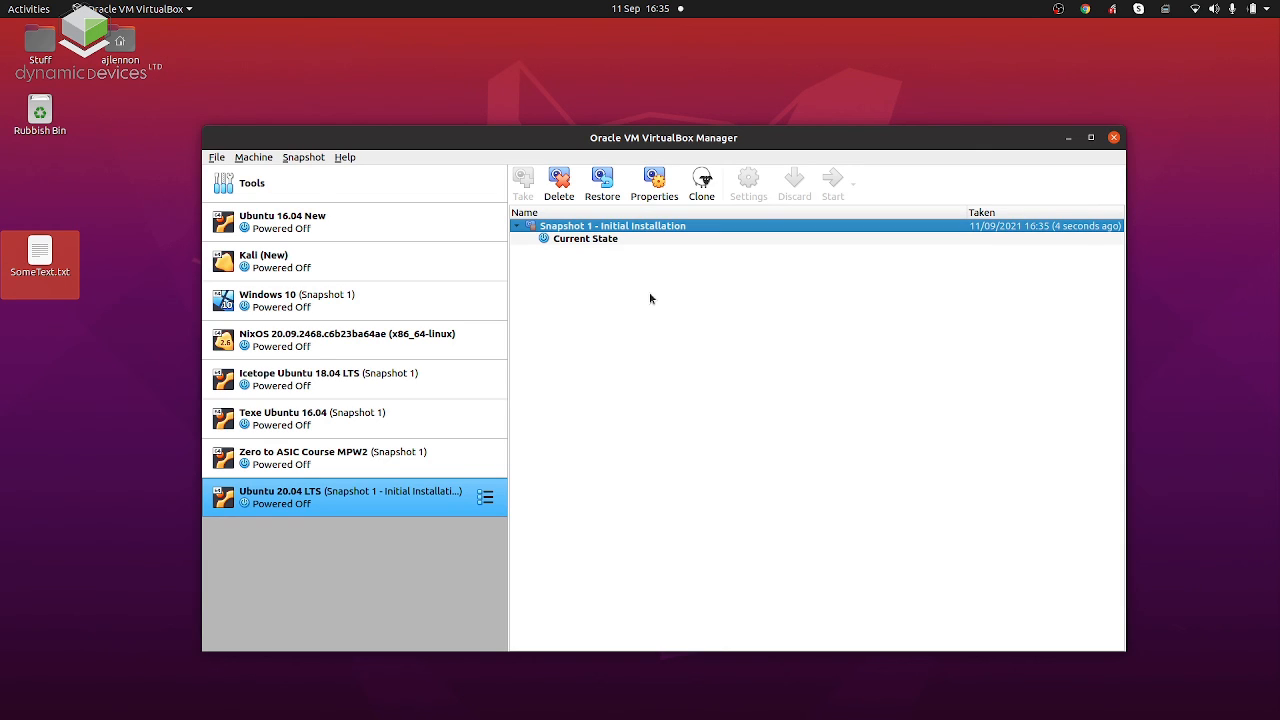
{"action": "left_click", "coordinate": [601, 244]}
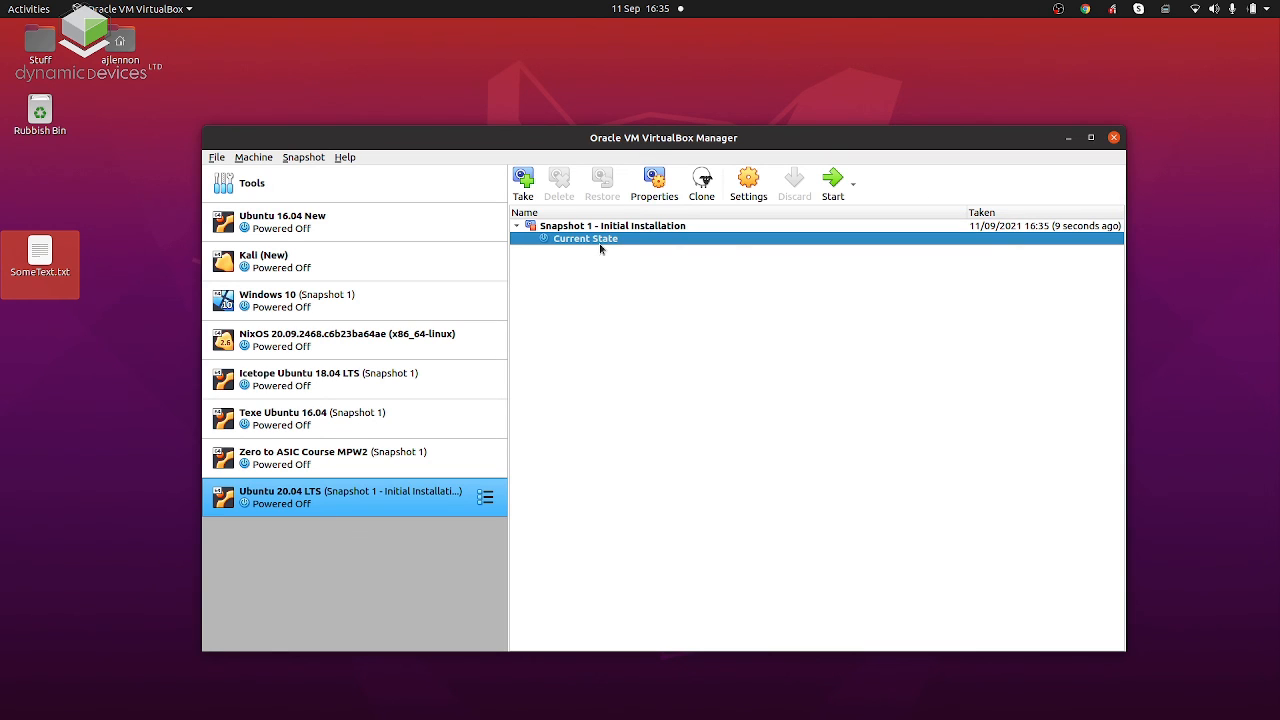